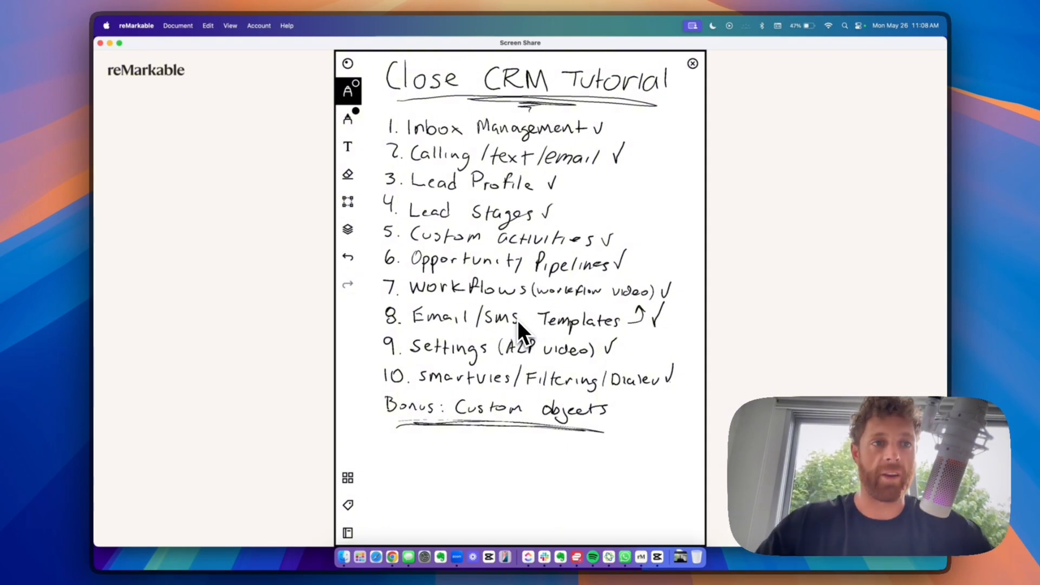
- Bring the Chrome window showing the Close CRM inbox forward to full screen
mouse_move(99, 21)
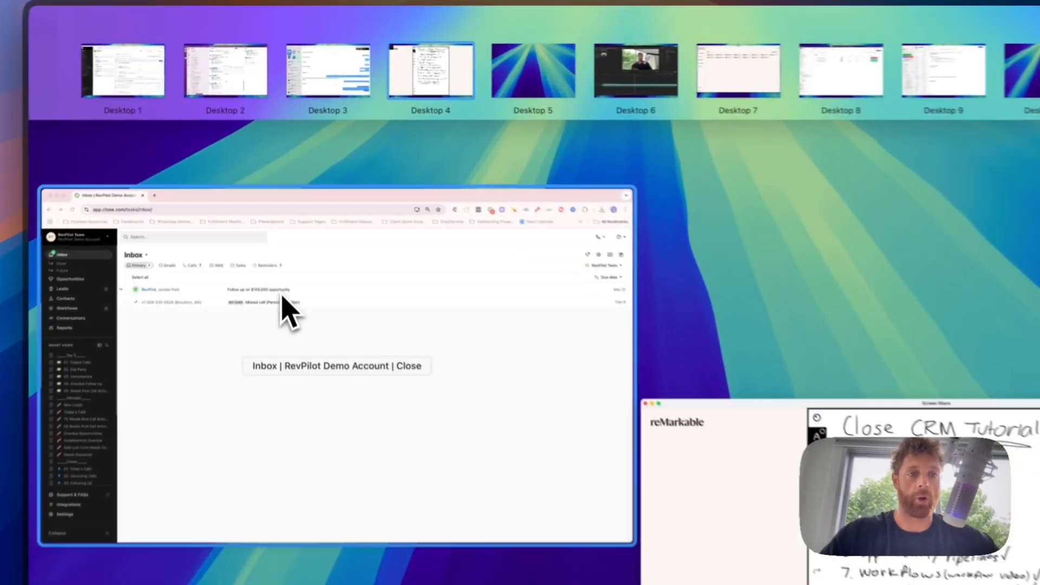
click(281, 297)
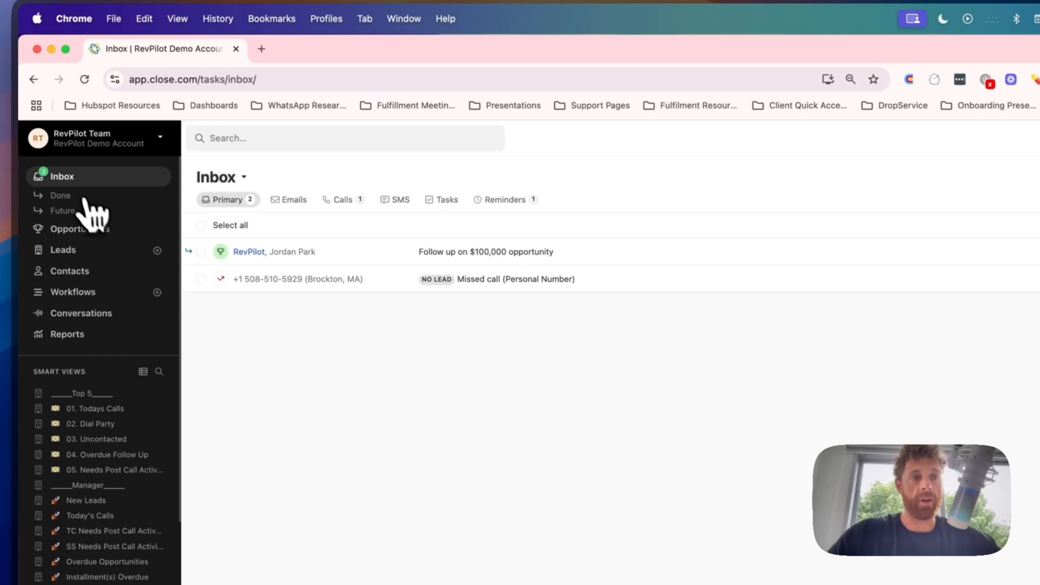
click(90, 179)
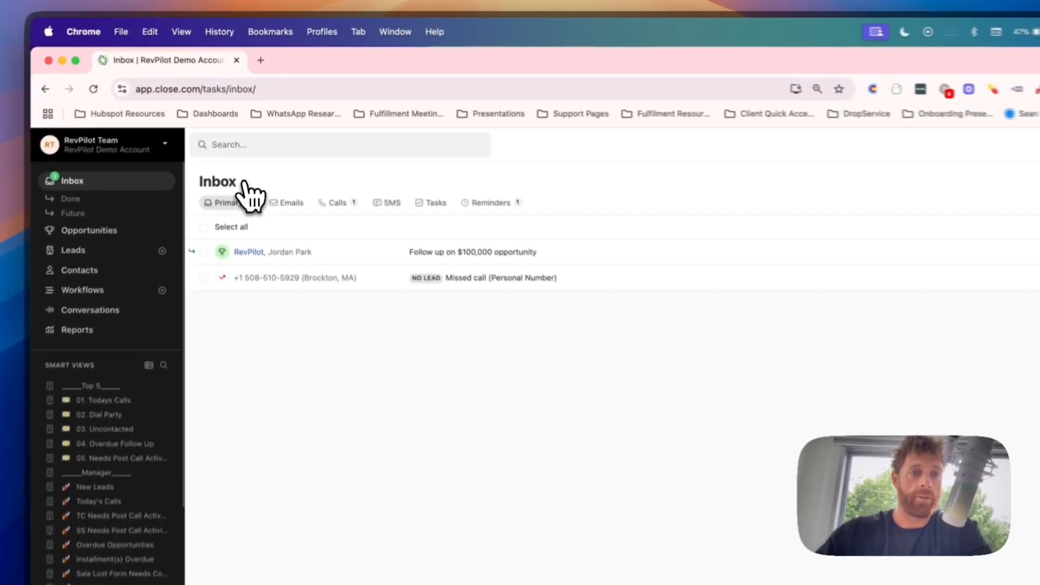
click(245, 132)
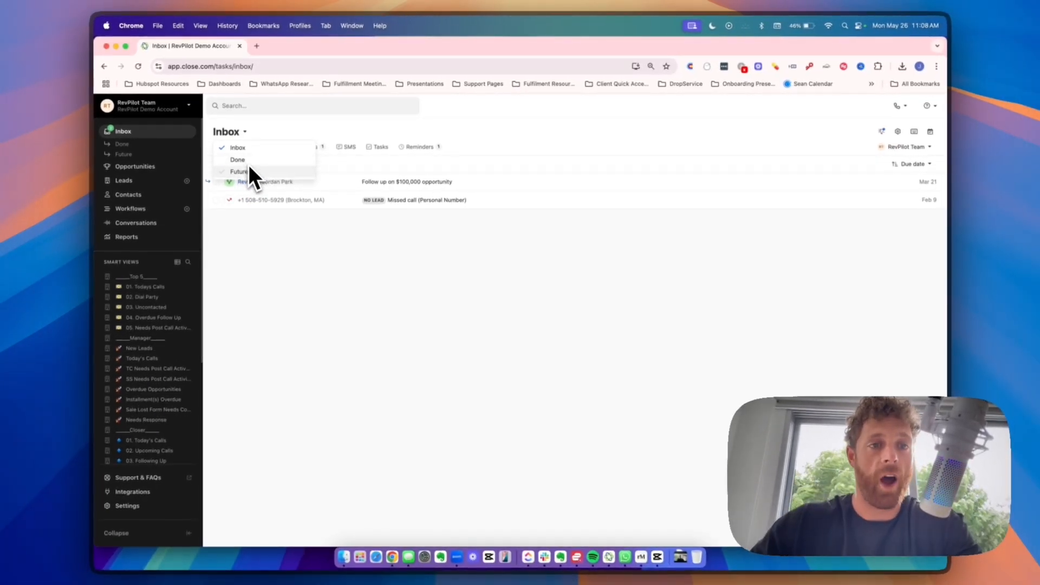
click(267, 132)
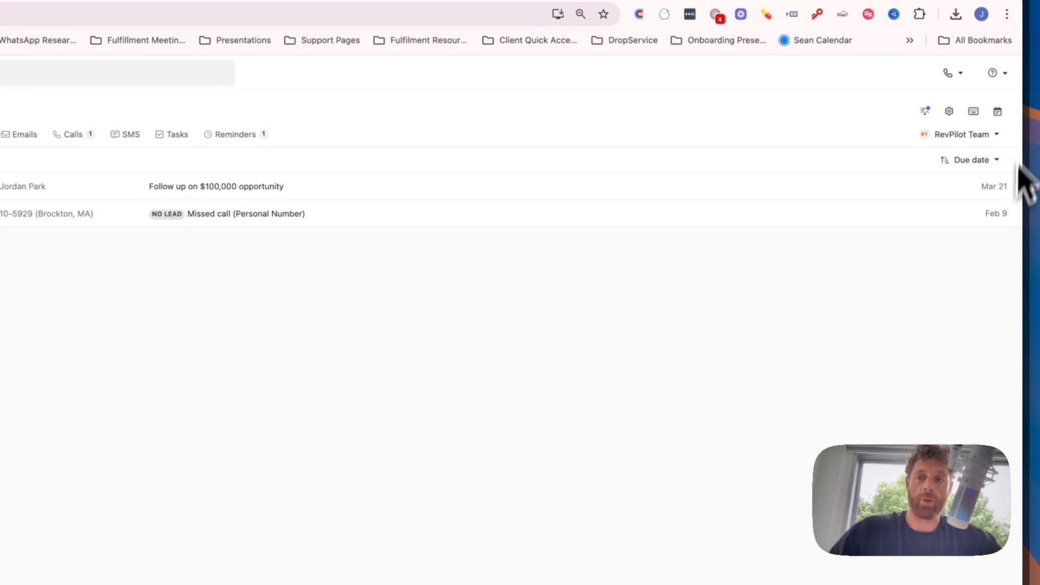
click(996, 135)
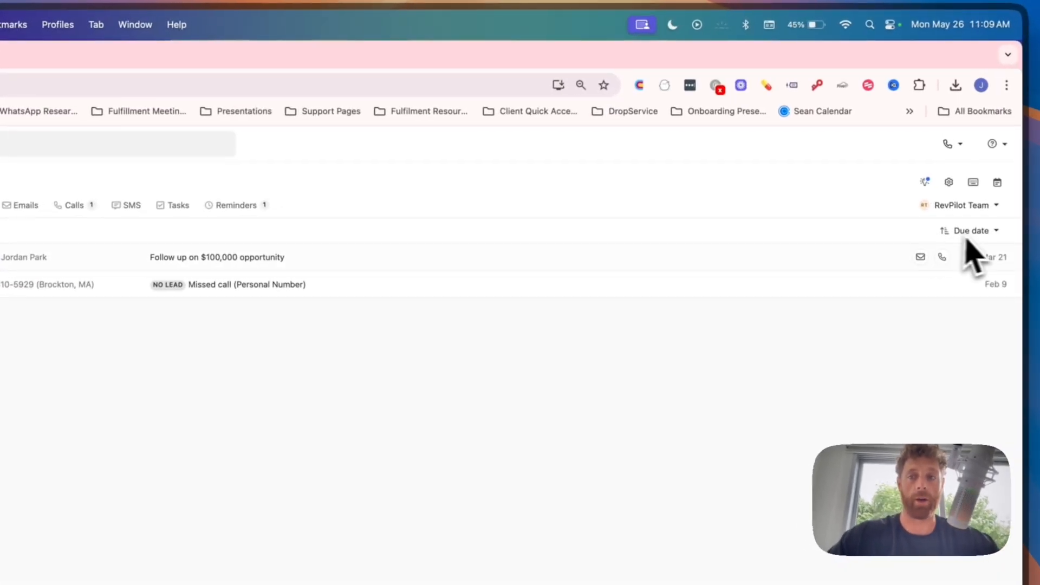
click(932, 190)
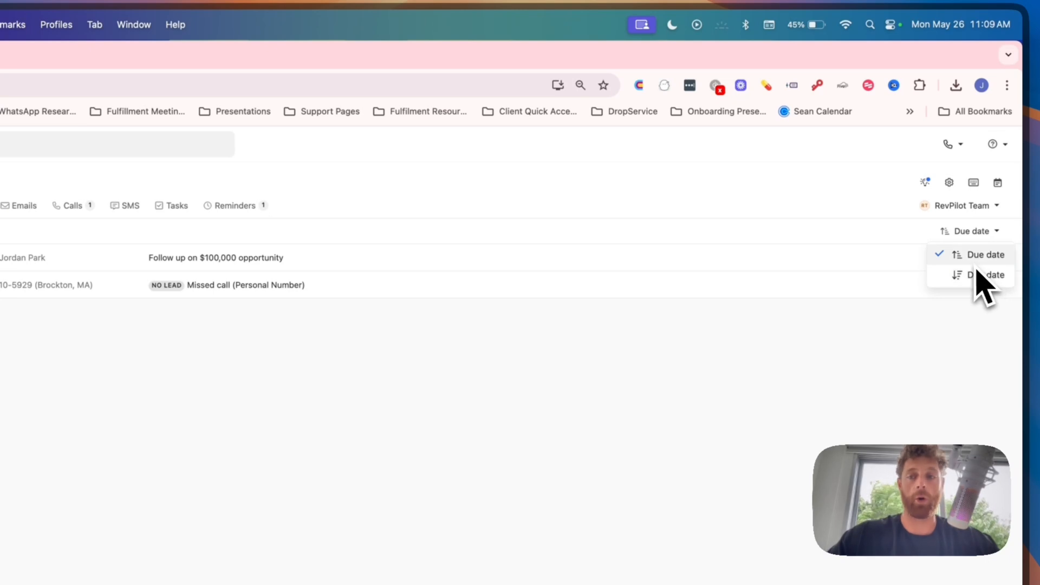
click(861, 202)
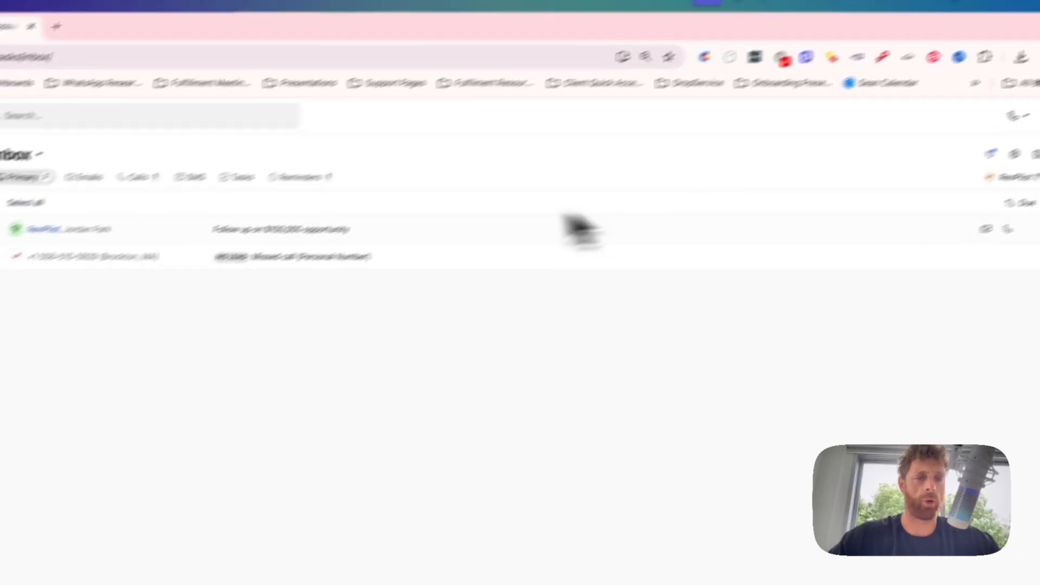
- Select all inbox items and preview the snooze date choices without snoozing
click(170, 143)
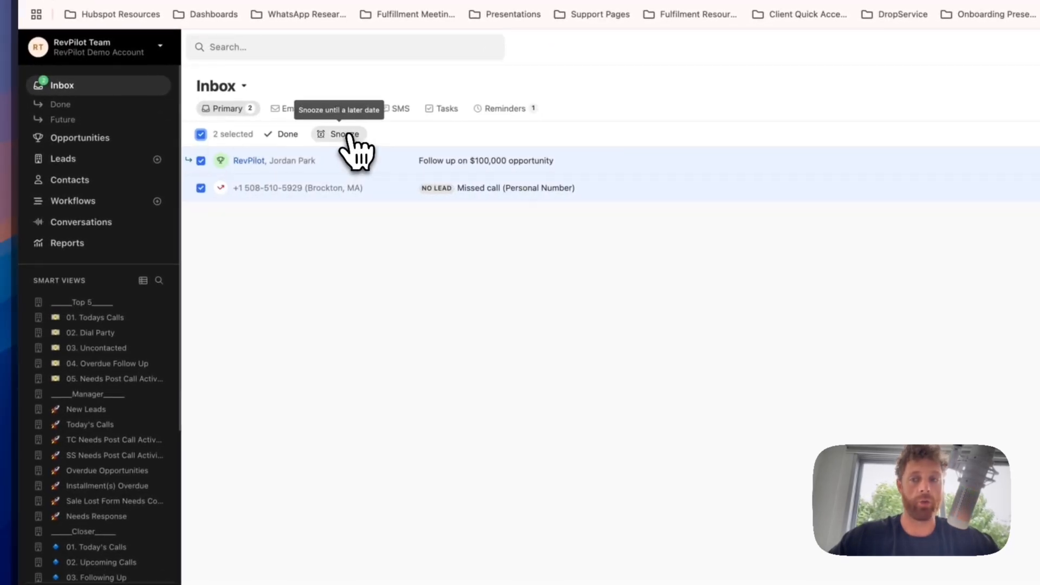
click(346, 136)
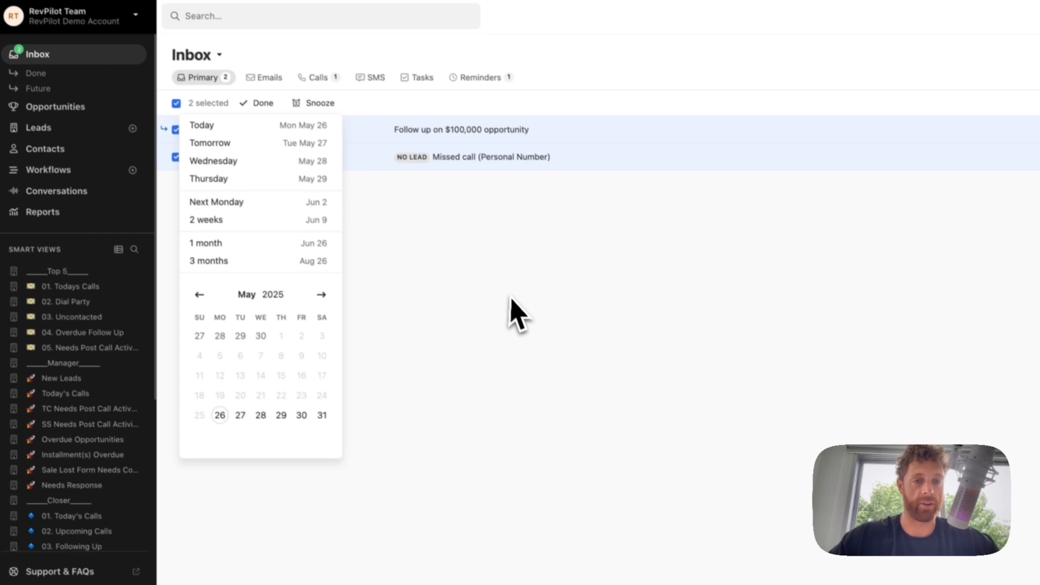
click(518, 314)
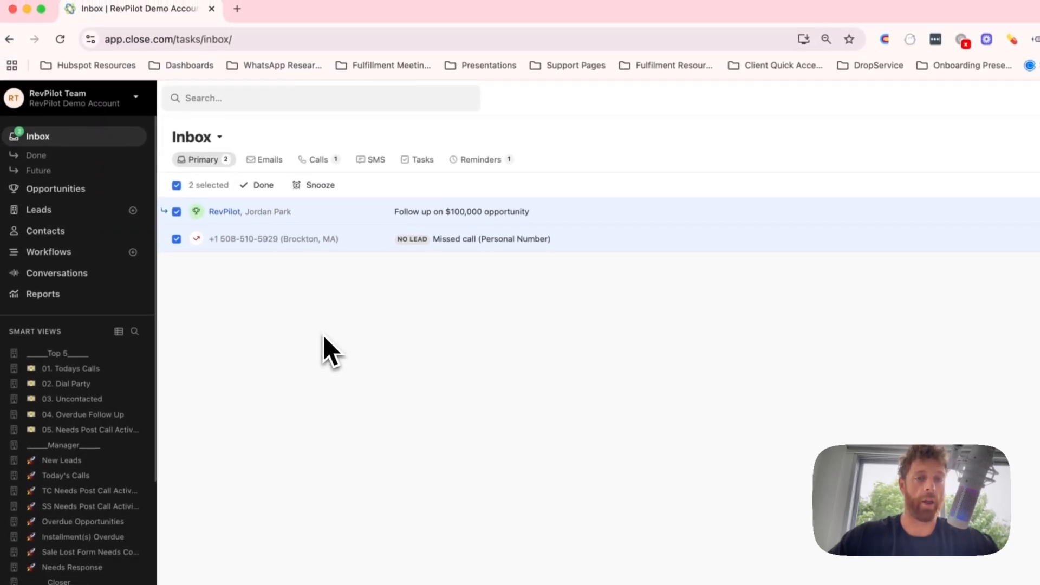
- Clear the selection and expand the missed call item to read its number and location
click(454, 240)
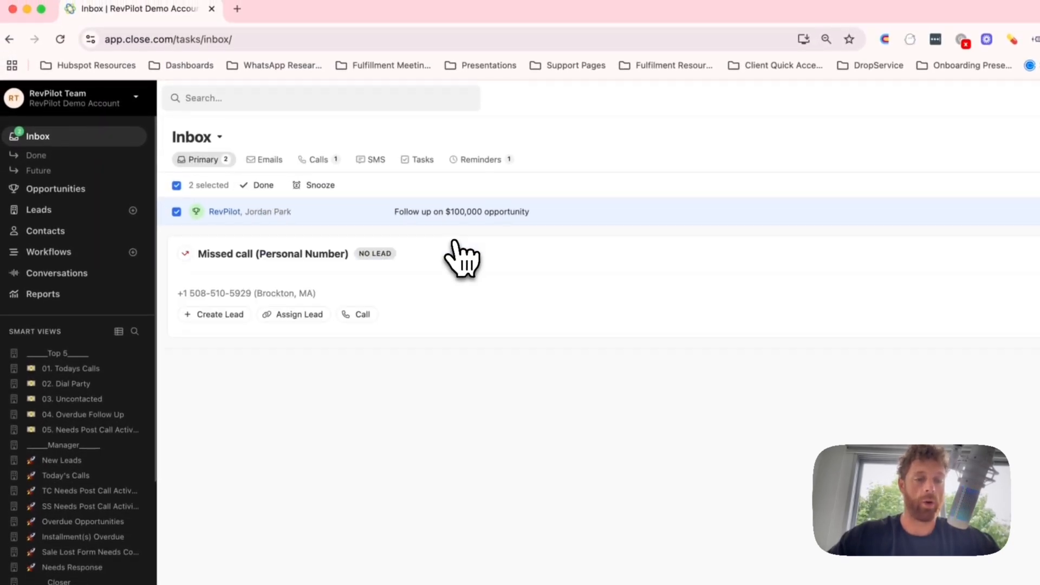
click(177, 186)
click(270, 241)
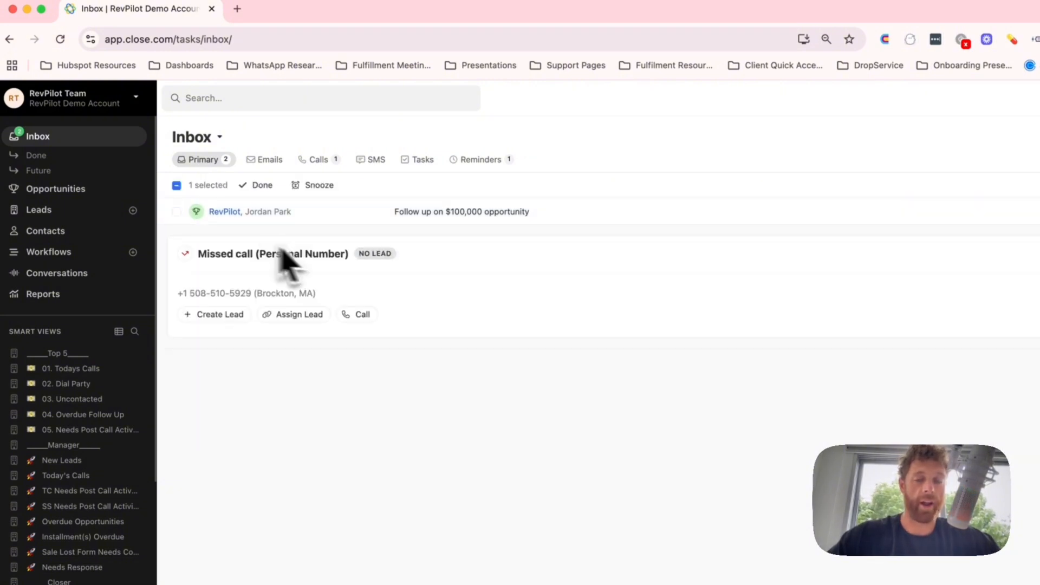
drag(202, 293, 308, 293)
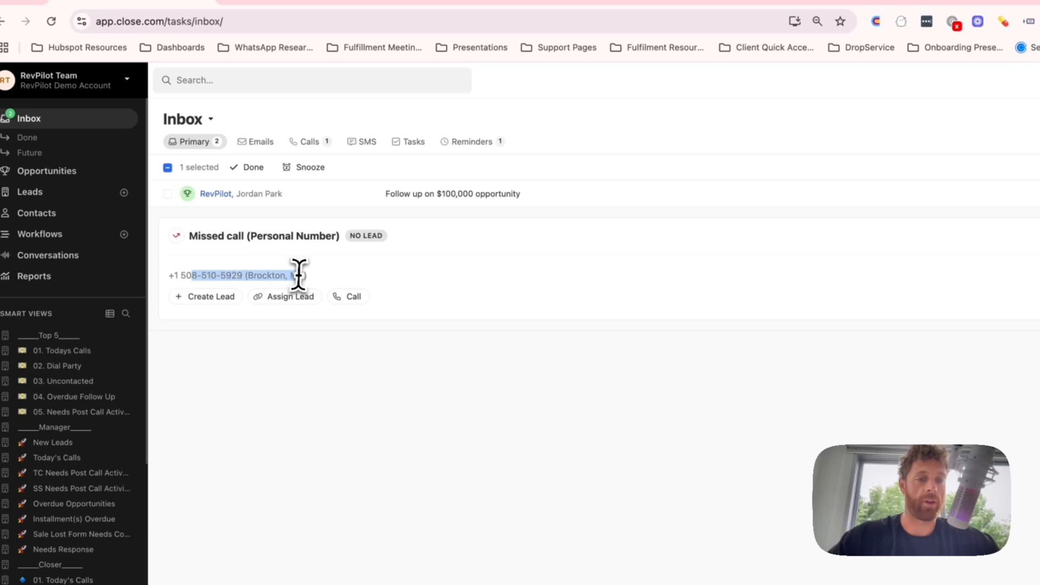
click(296, 273)
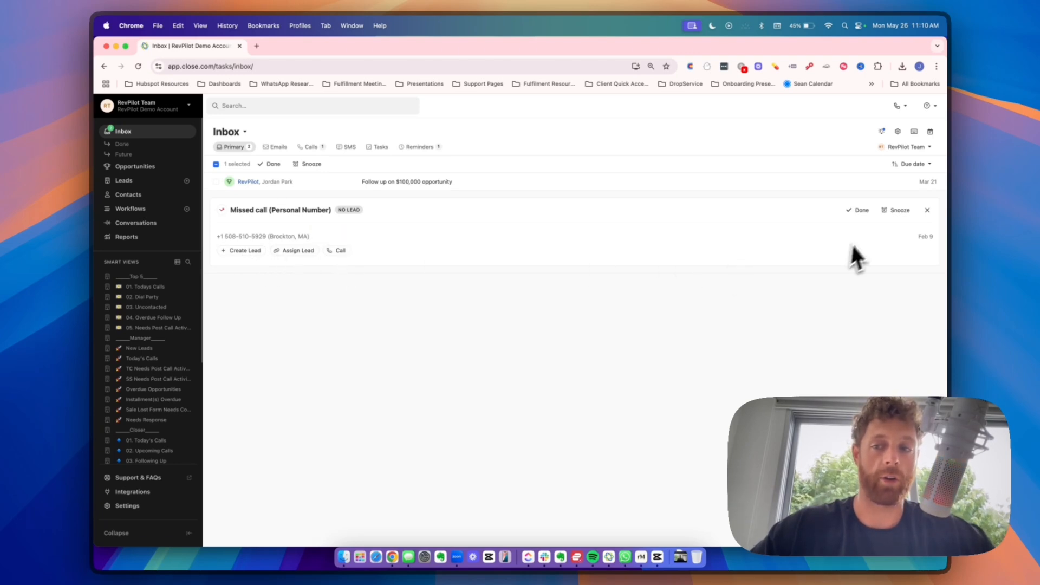
- Expand the $100,000 opportunity follow-up and open its RevPilot lead page
click(311, 182)
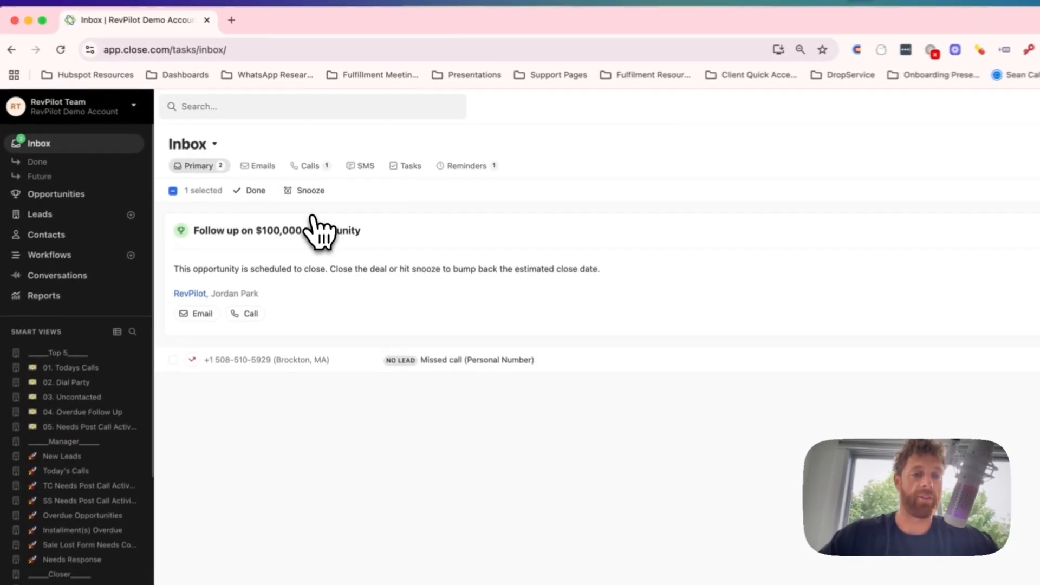
drag(170, 275, 611, 276)
click(612, 275)
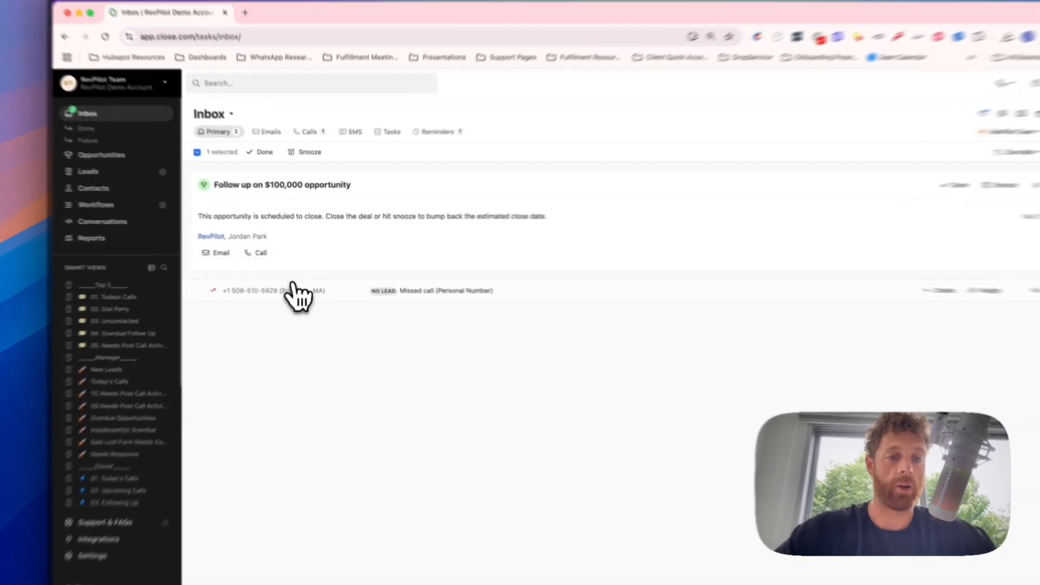
click(312, 281)
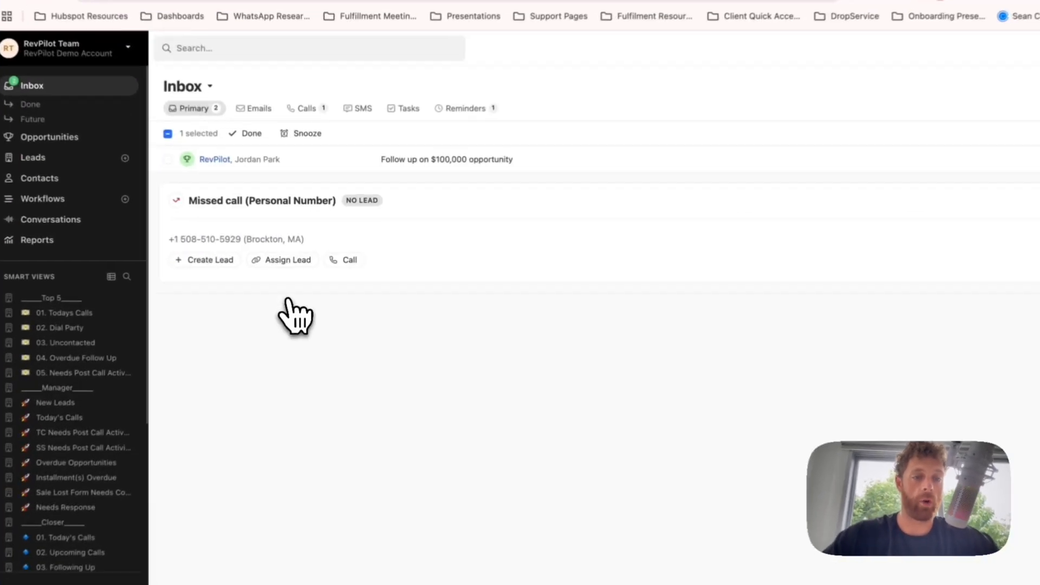
click(274, 190)
click(190, 239)
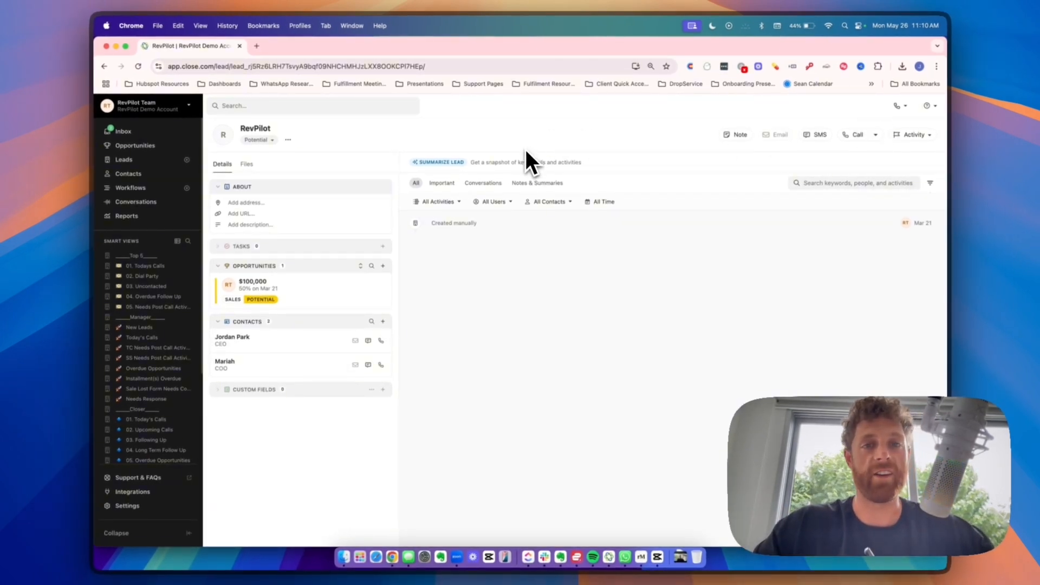
- Try calling the RevPilot lead, dismiss the phone-calling notice, and start an SMS instead
click(858, 138)
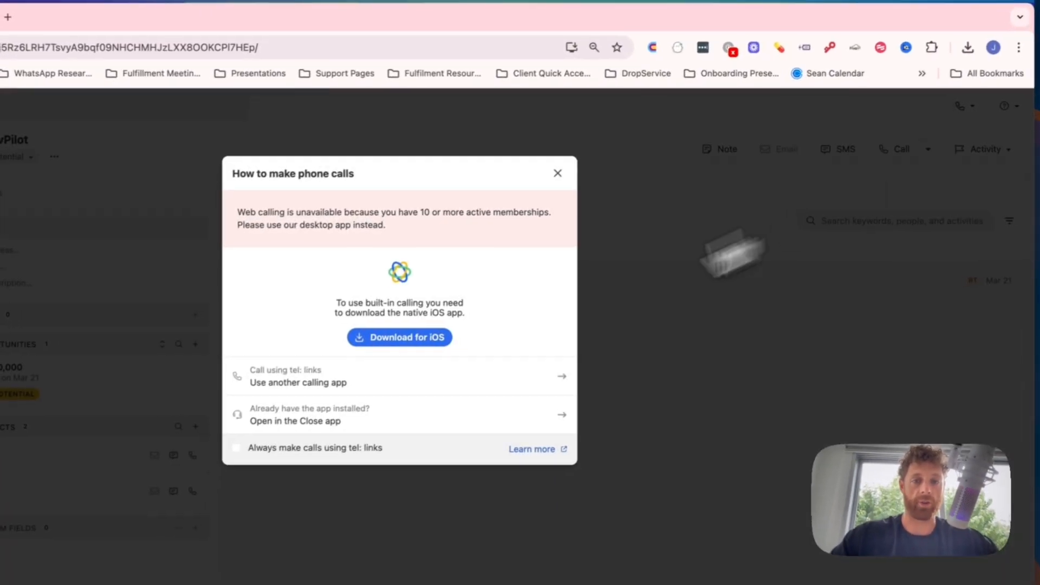
click(595, 158)
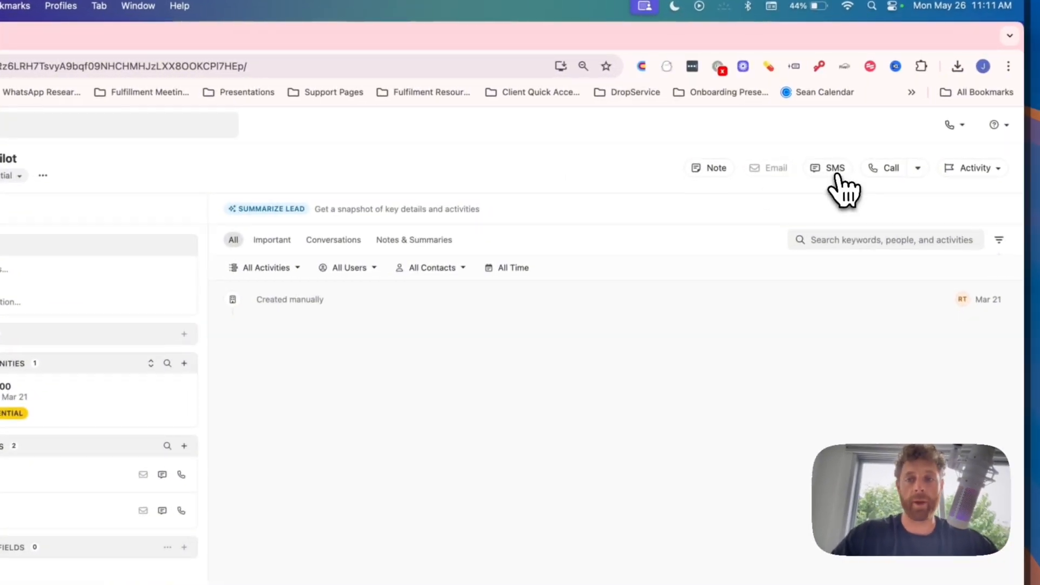
click(836, 173)
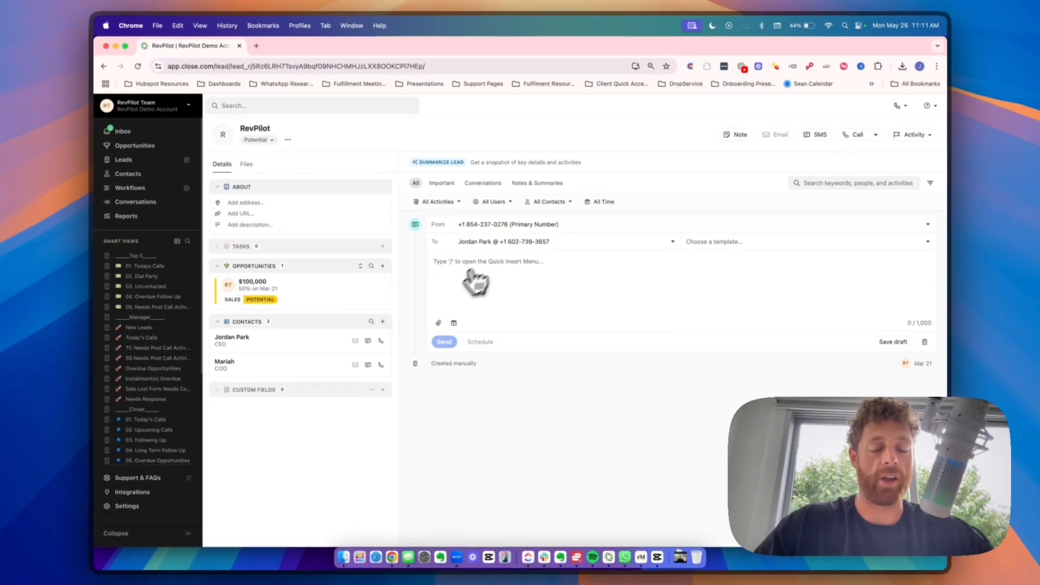
- Set the SMS to send from the Personal Number and review the recipient contacts
click(471, 271)
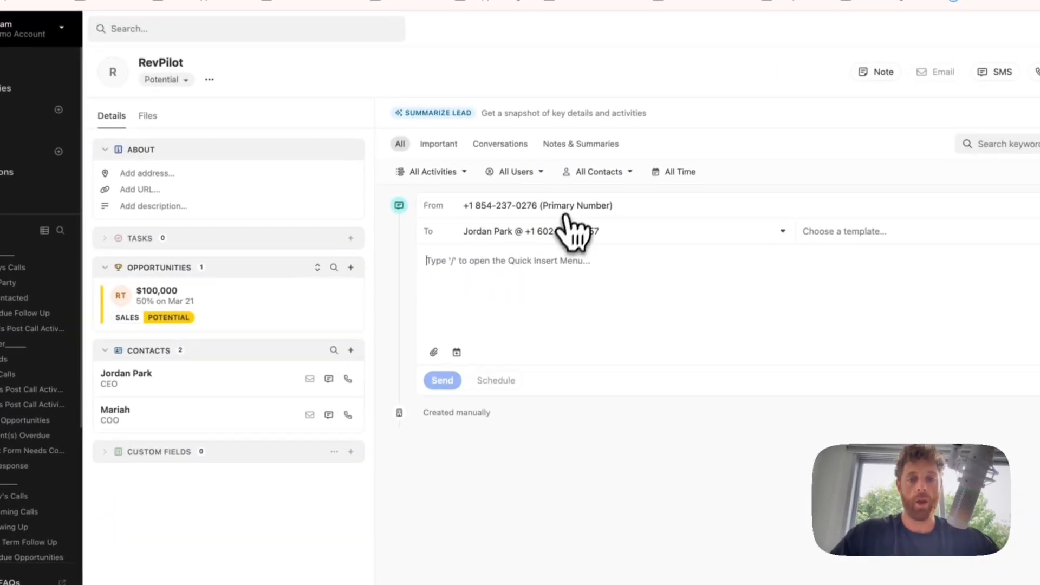
click(520, 213)
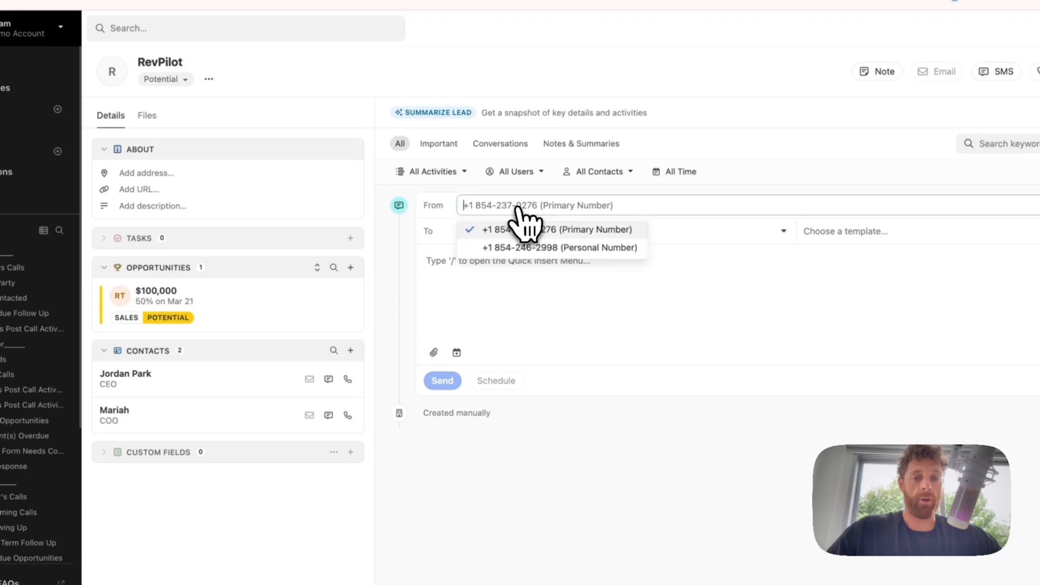
click(546, 247)
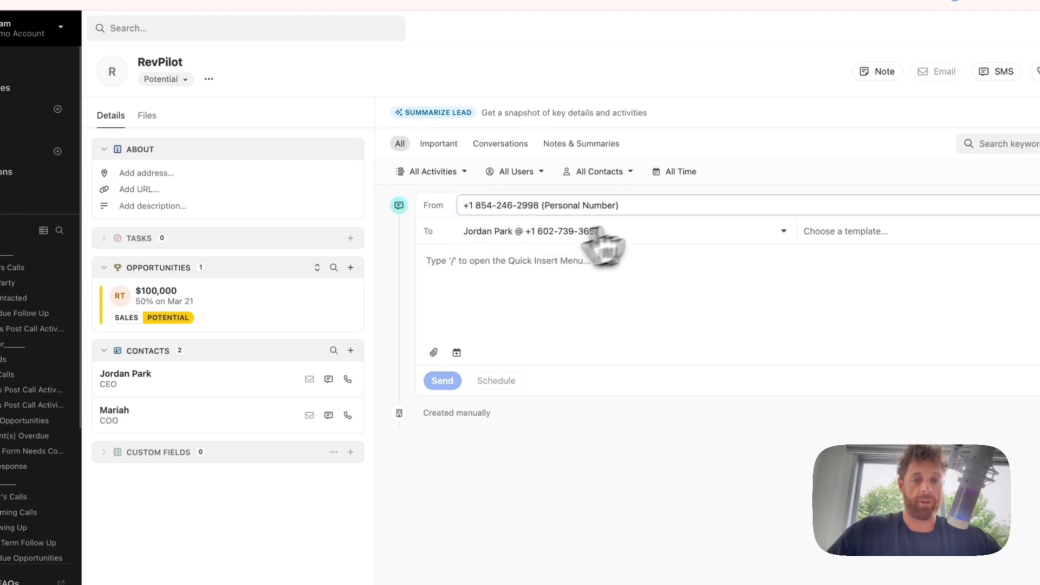
click(523, 240)
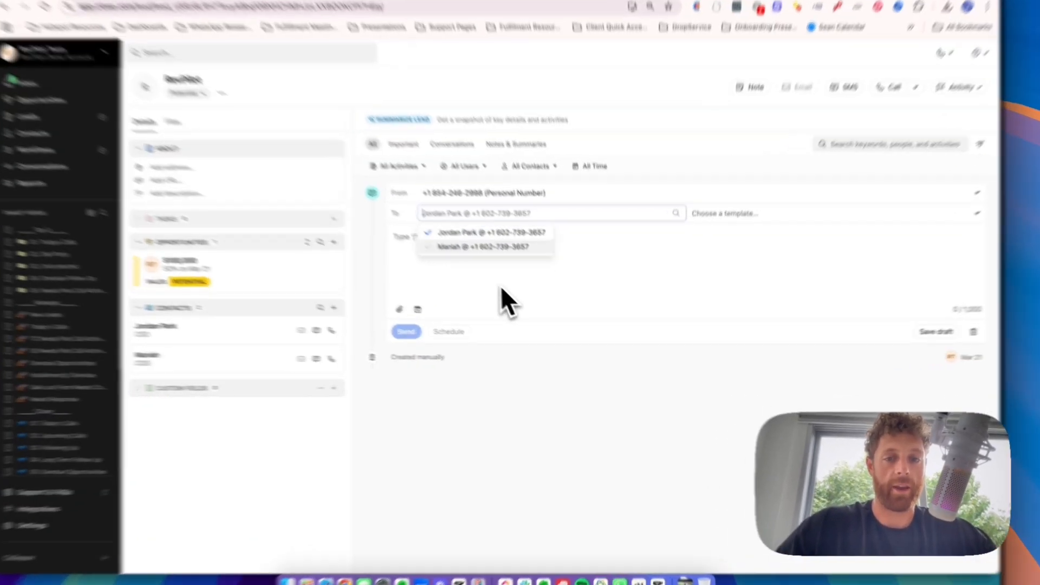
click(524, 299)
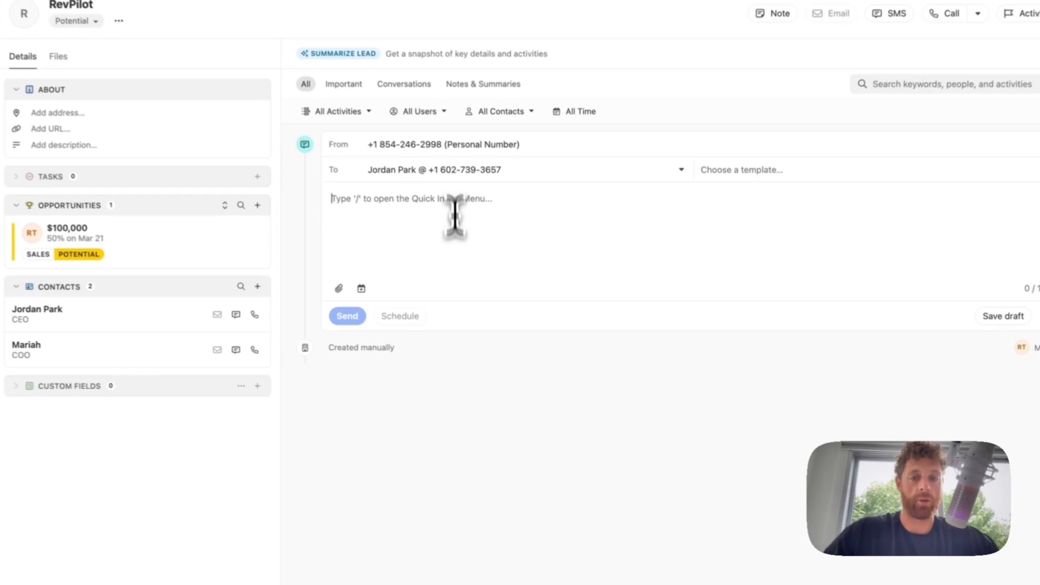
click(515, 243)
click(604, 188)
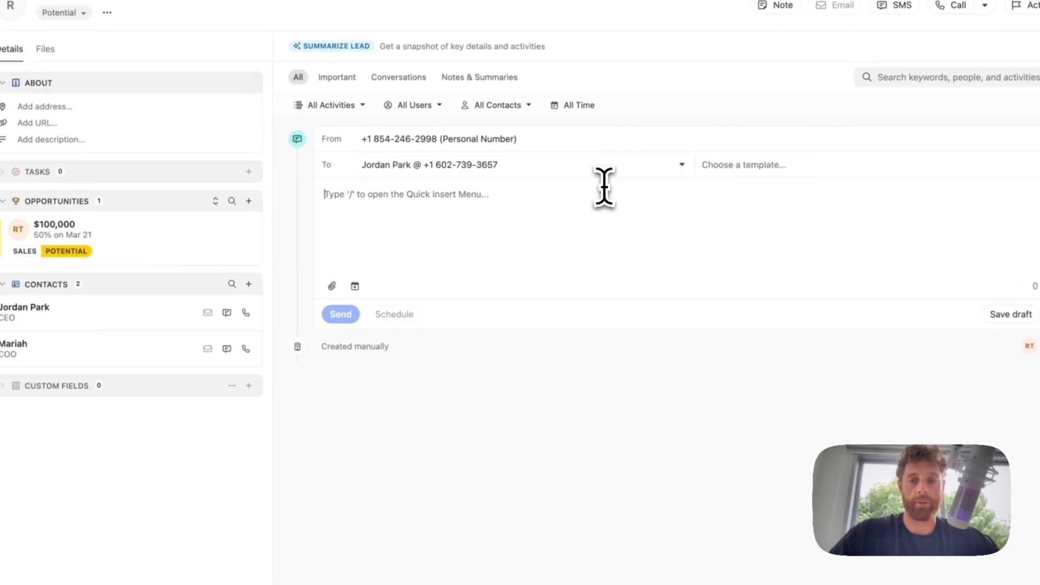
- Fill the SMS body with the No Show #4 template
click(758, 168)
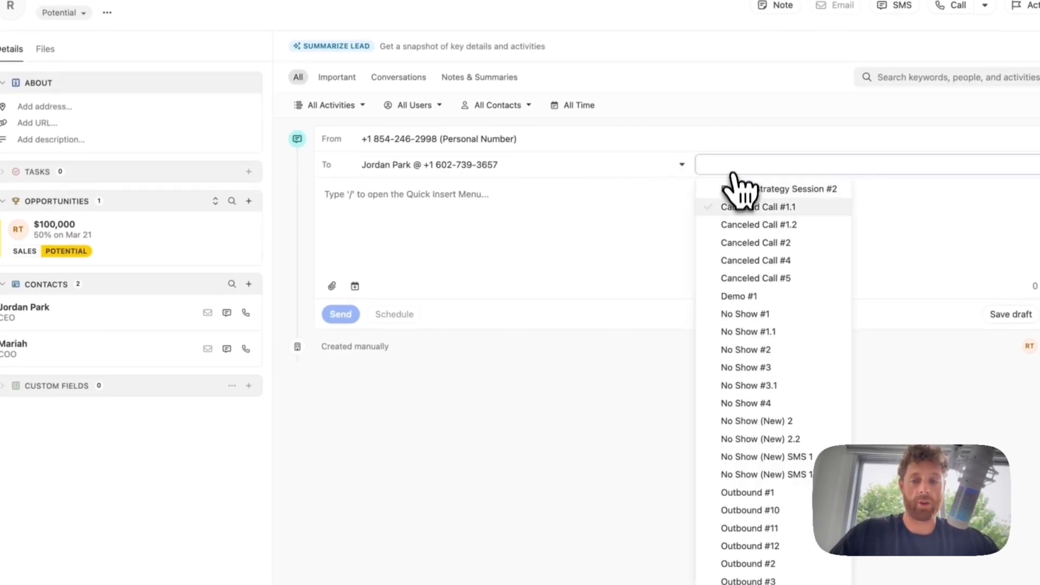
scroll(796, 254, down, 3)
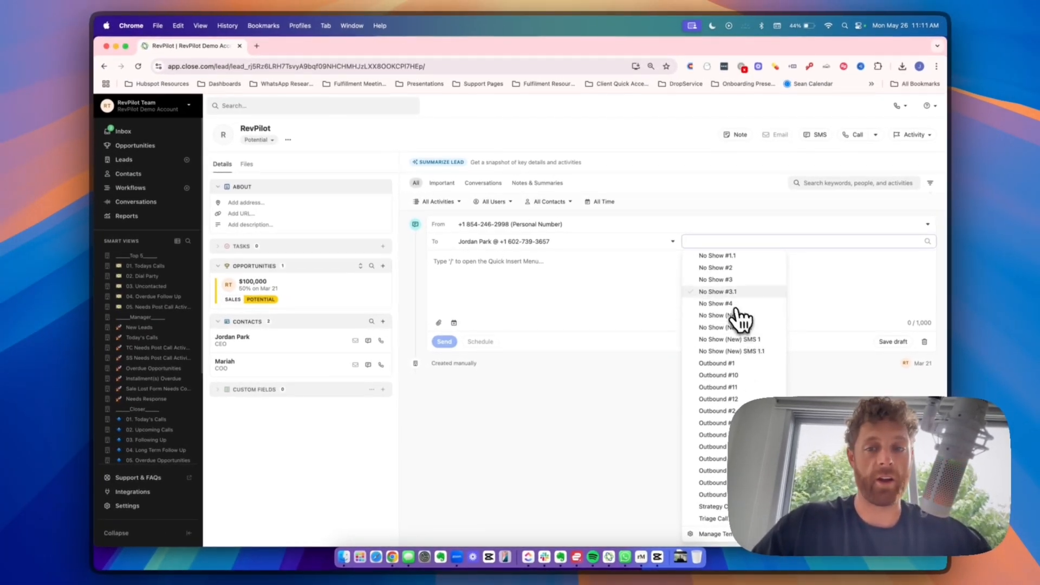
click(720, 303)
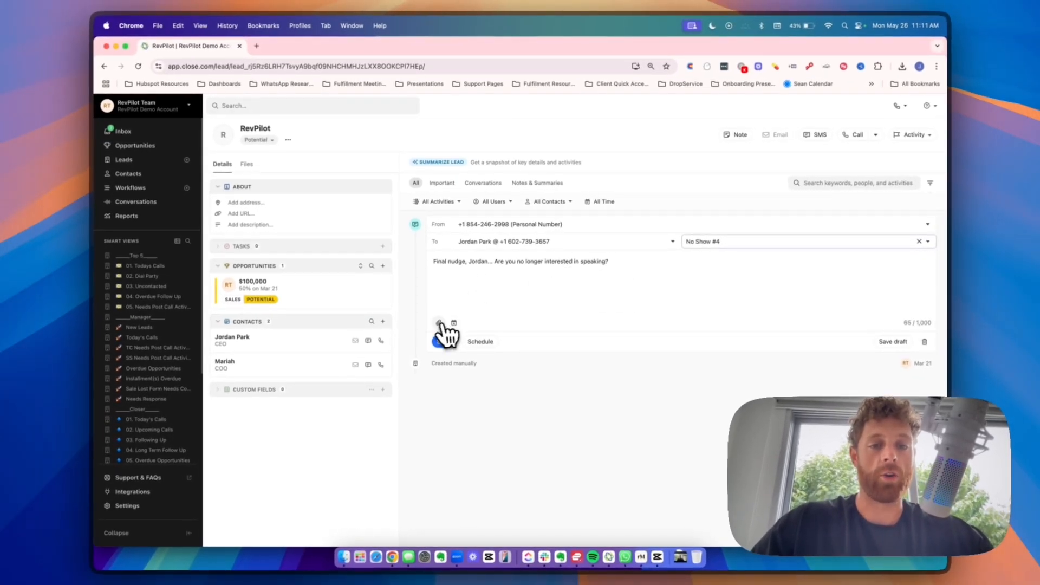
click(439, 323)
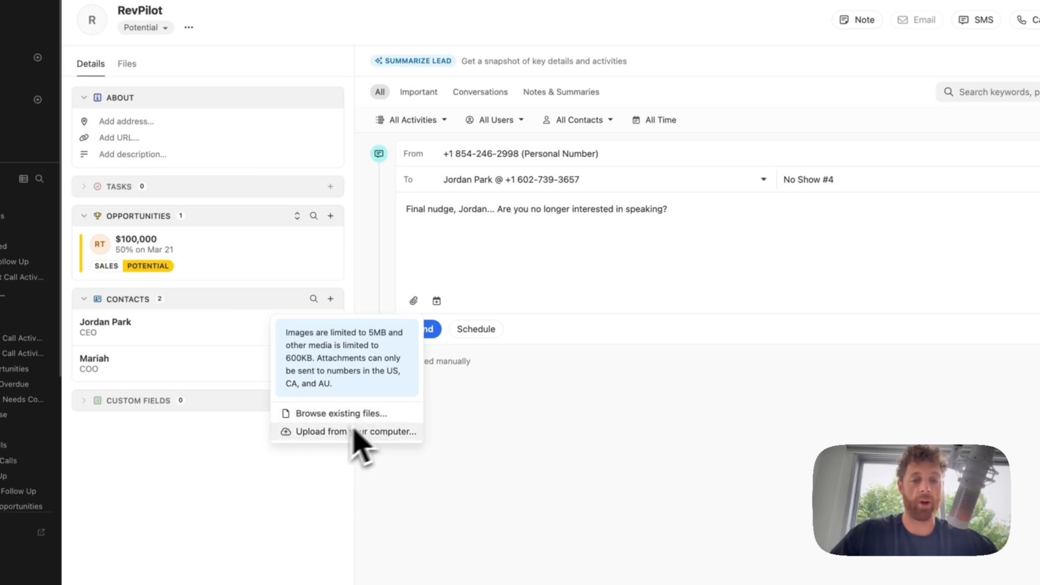
click(517, 447)
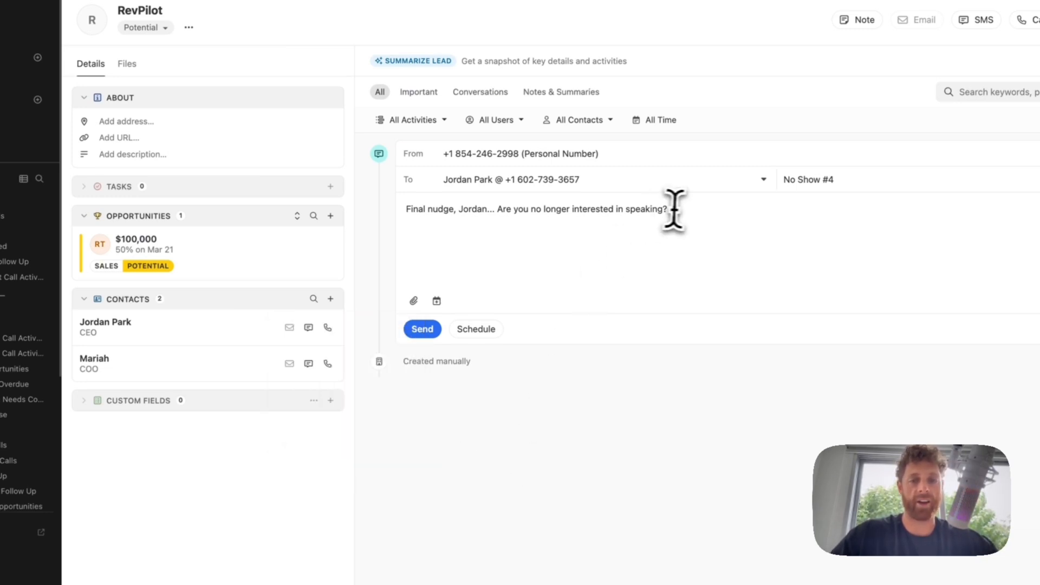
click(437, 301)
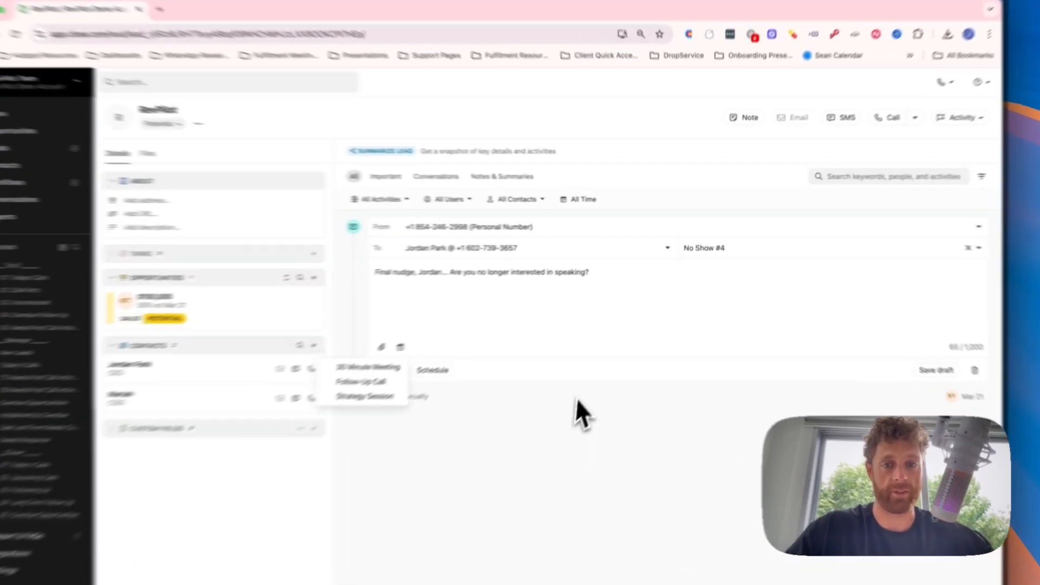
click(597, 361)
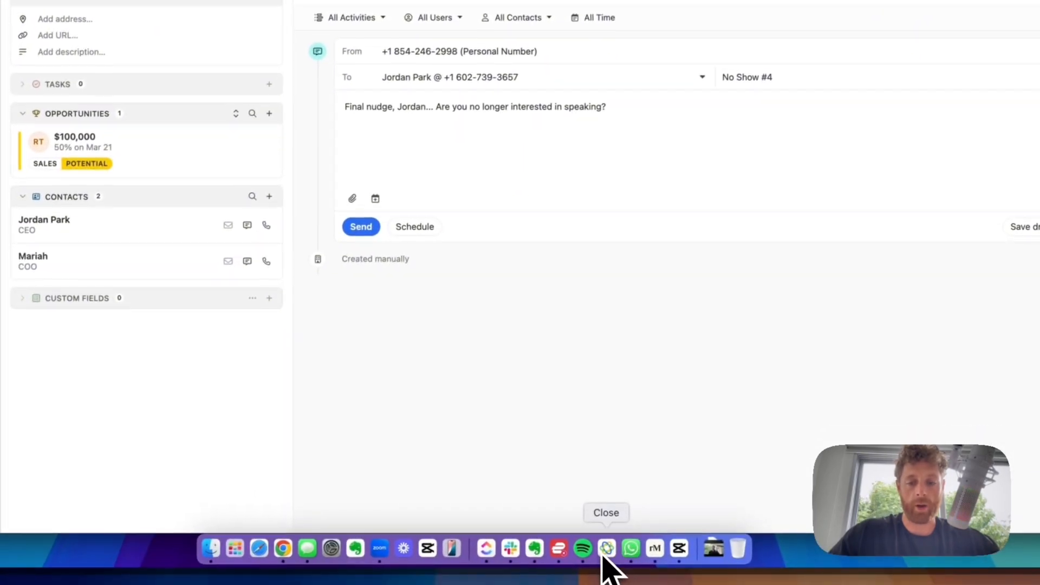
- In the other Close window, search for the owner's test lead by name and open it
click(607, 549)
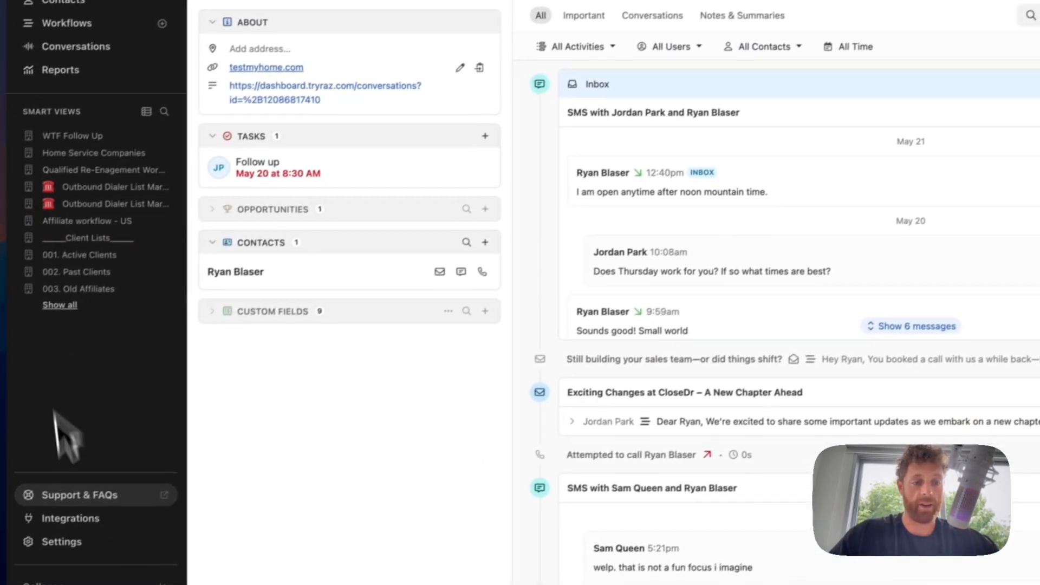
click(86, 505)
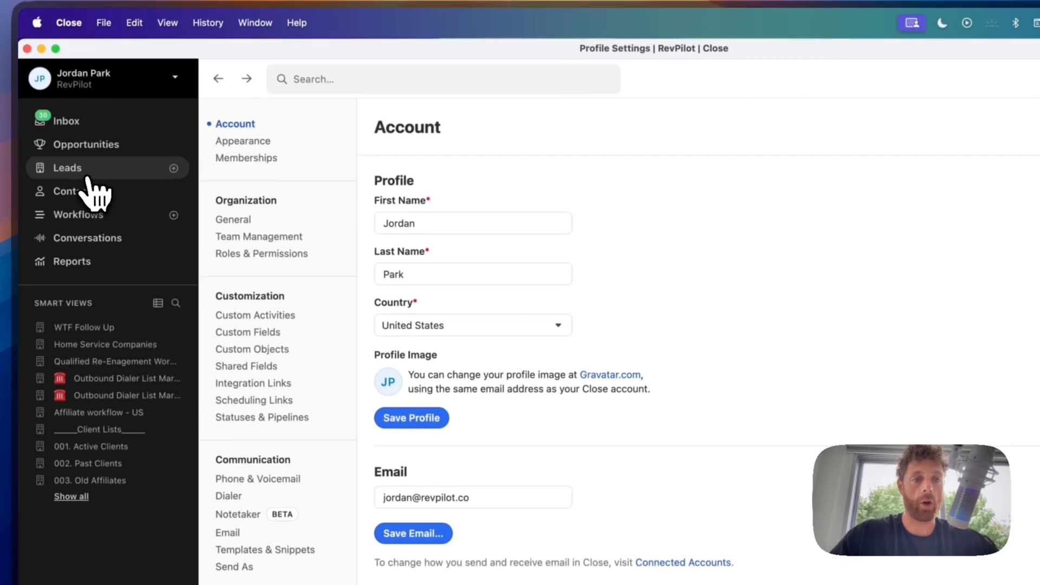
click(311, 81)
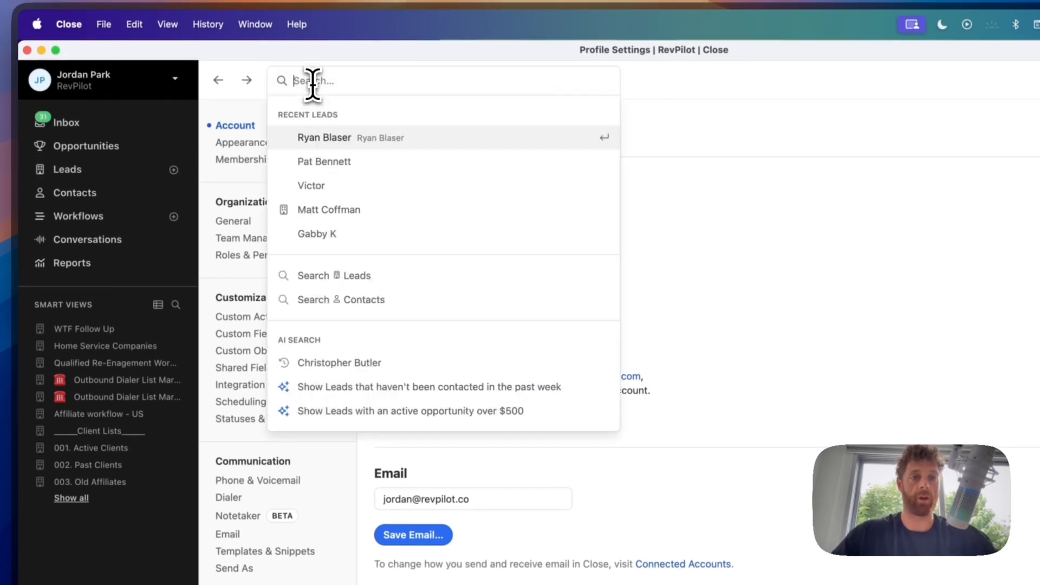
key(Return)
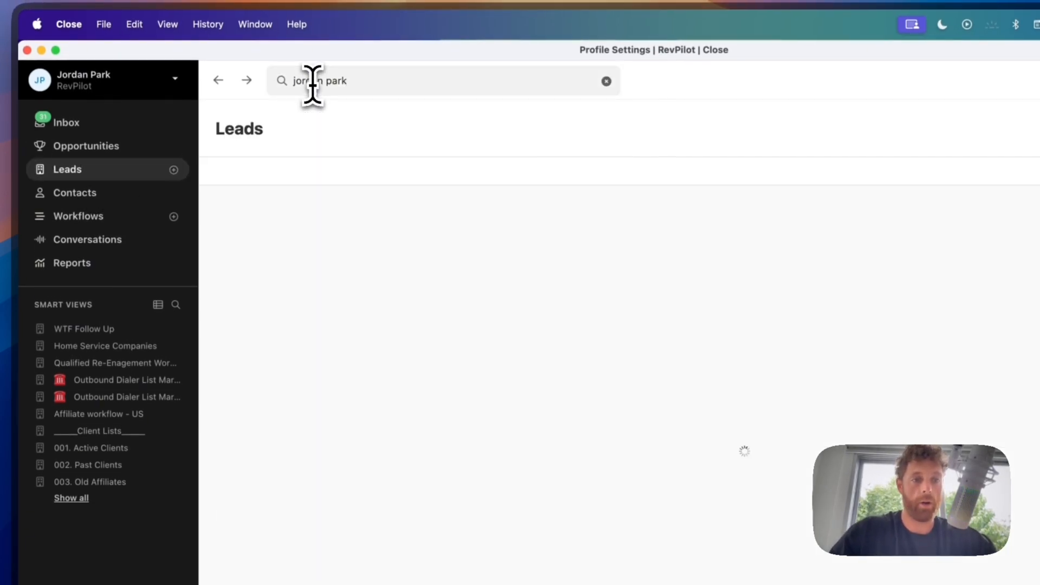
click(262, 210)
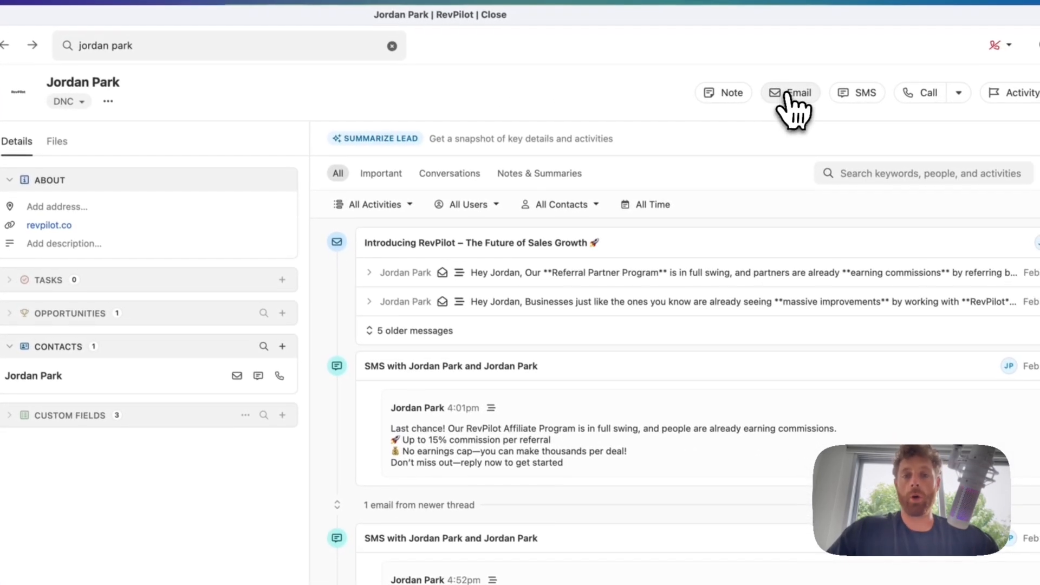
- Start an email to the lead and look over the template list without choosing one
click(793, 95)
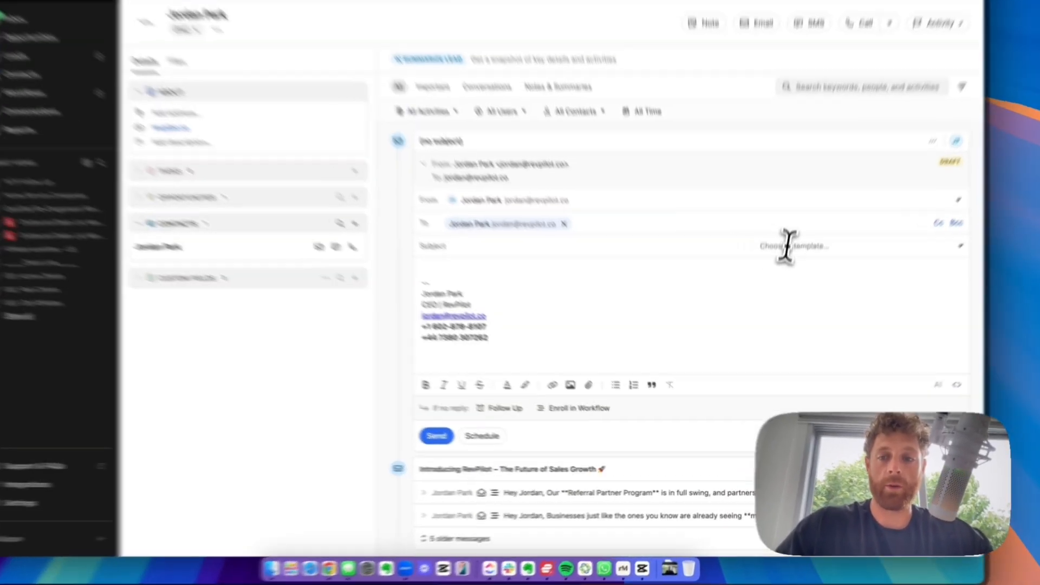
click(785, 283)
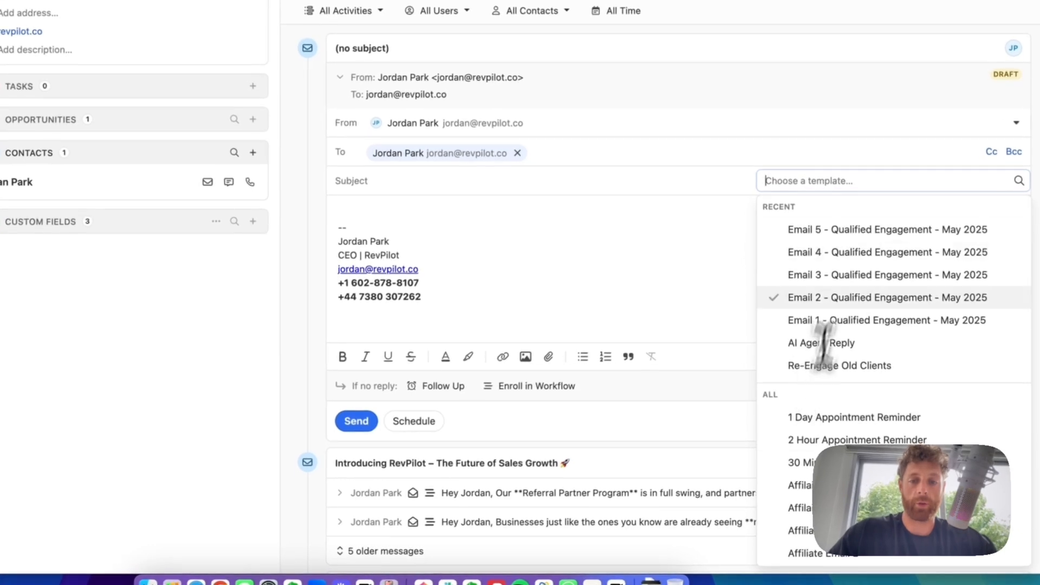
click(371, 213)
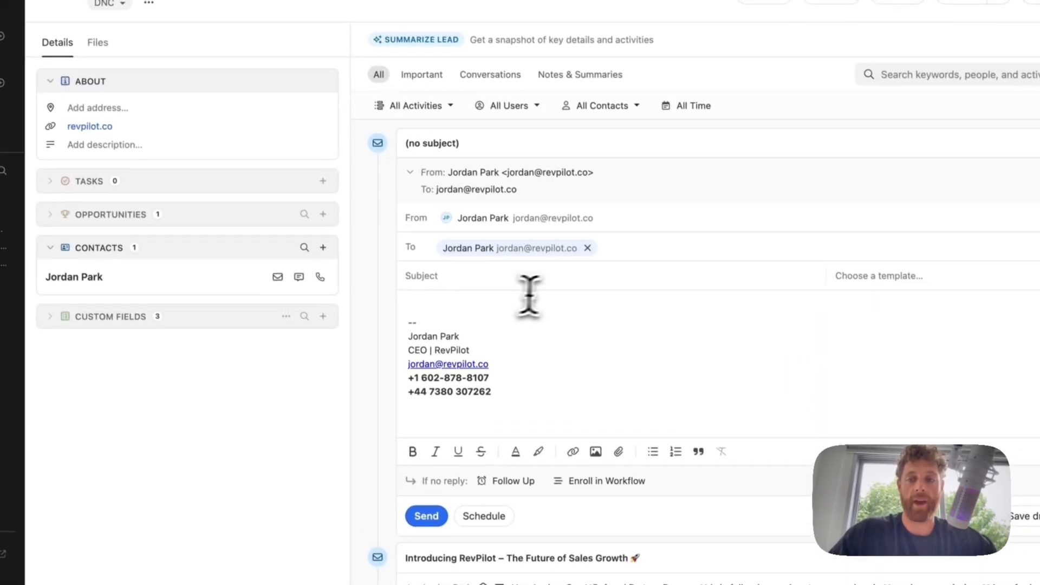
scroll(530, 297, down, 2)
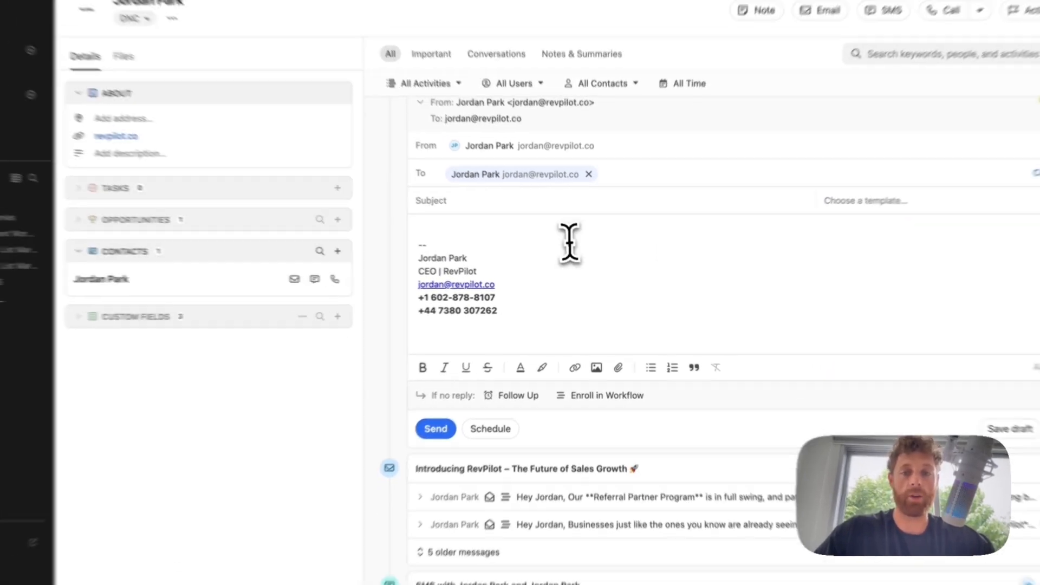
scroll(566, 242, down, 2)
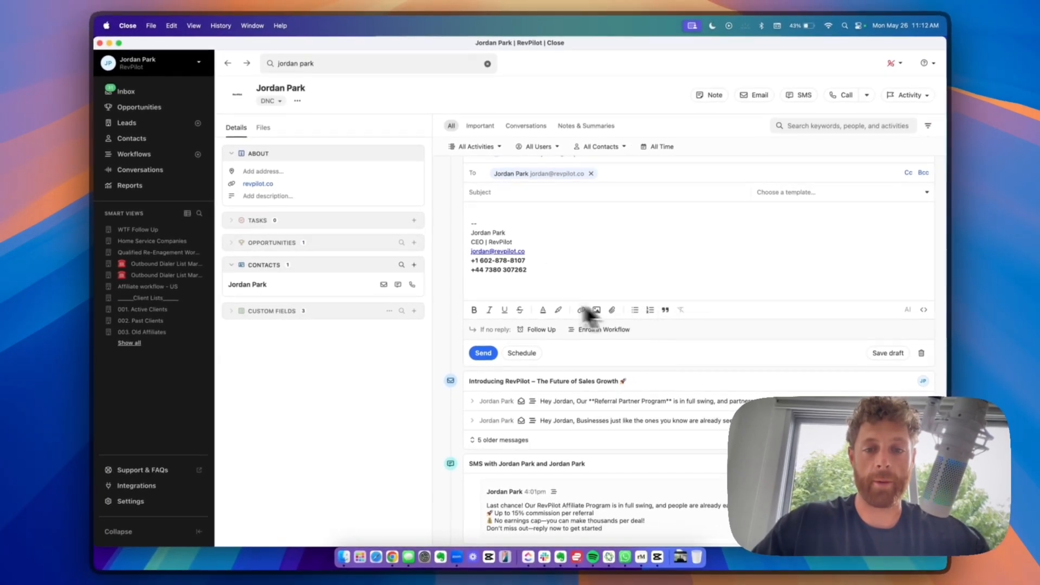
scroll(603, 251, up, 2)
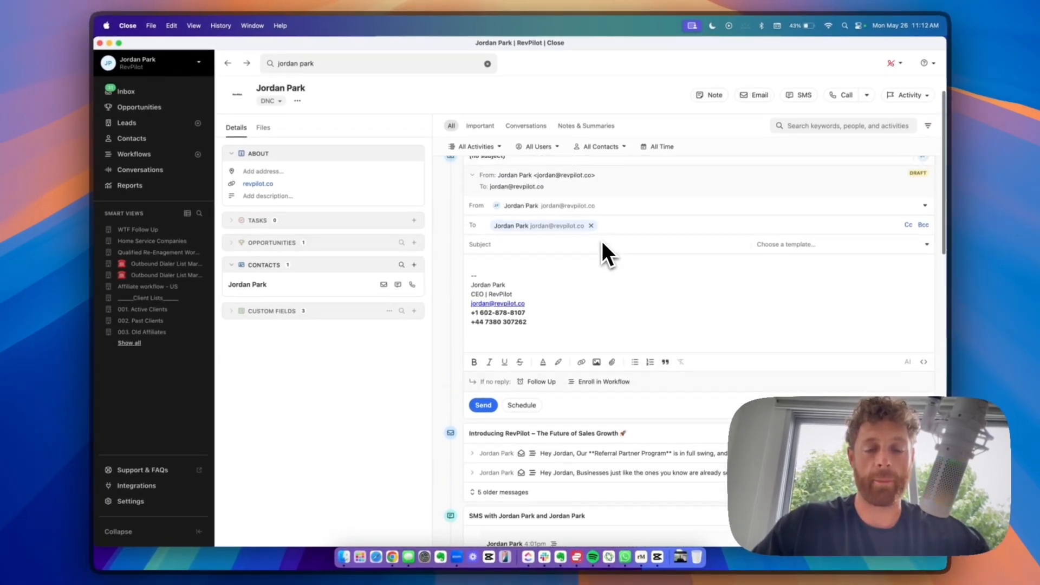
scroll(548, 263, up, 2)
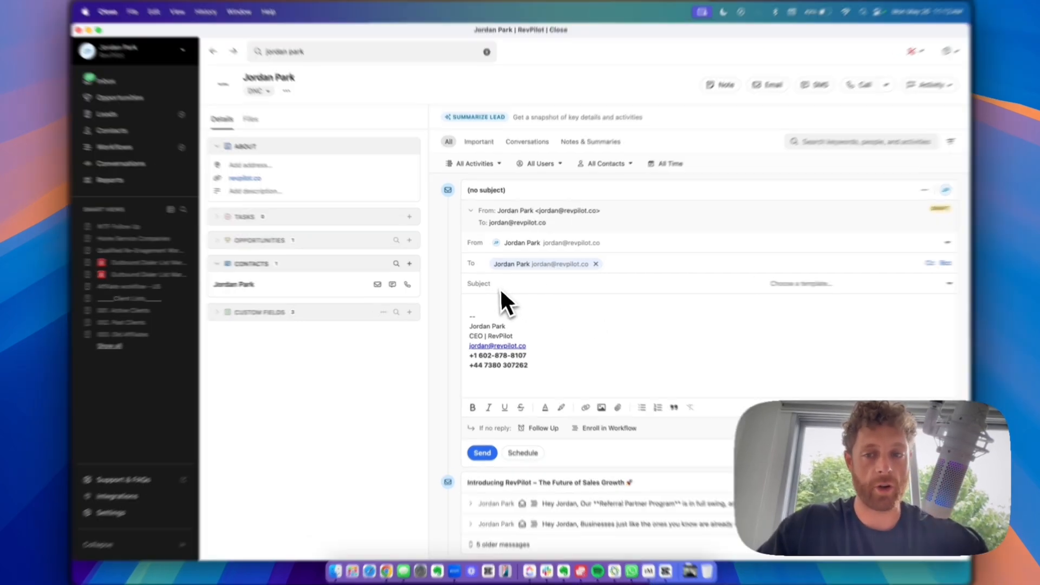
- Delete the default signature from the email draft and go to Settings
click(497, 286)
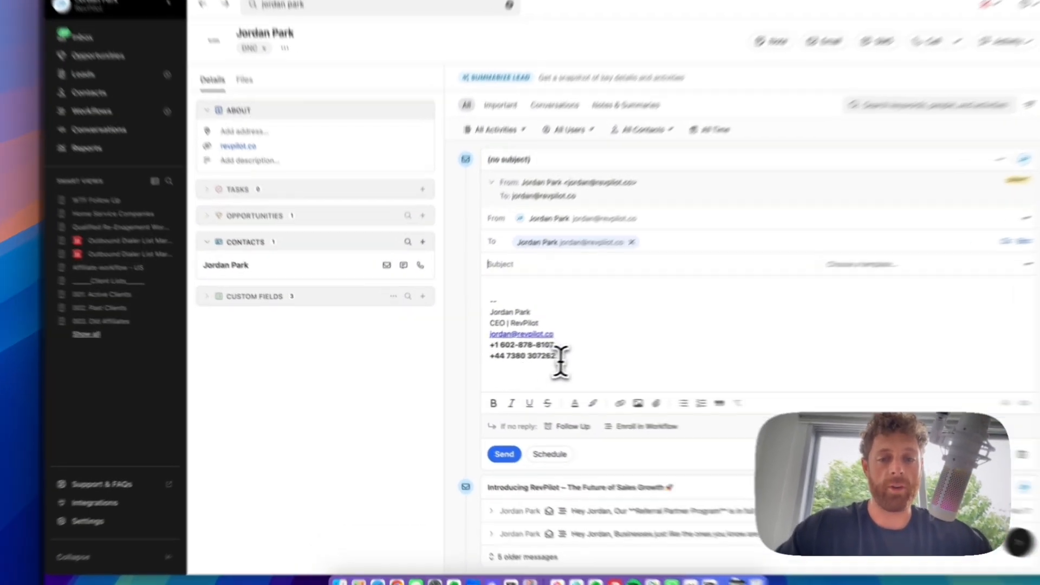
drag(527, 361, 469, 316)
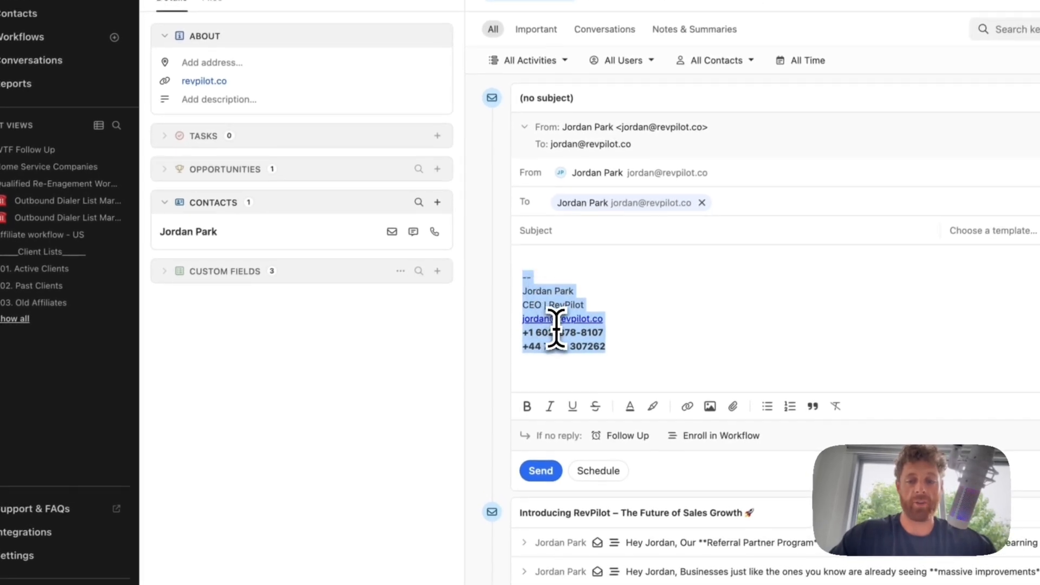
key(BackSpace)
click(18, 555)
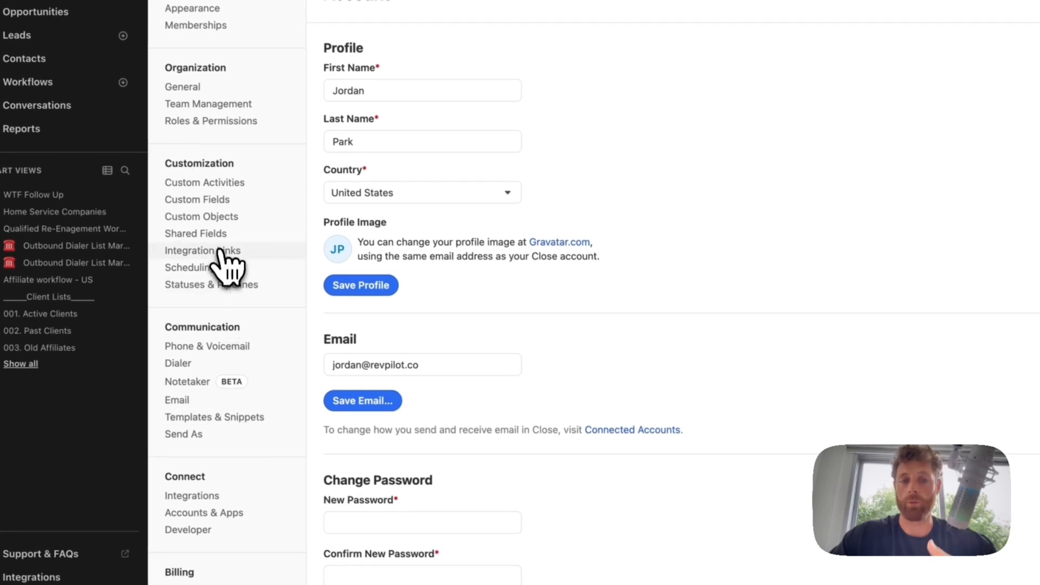
- Review the saved signature in Email settings, then open the Leads list of 3,949 leads
scroll(205, 332, down, 3)
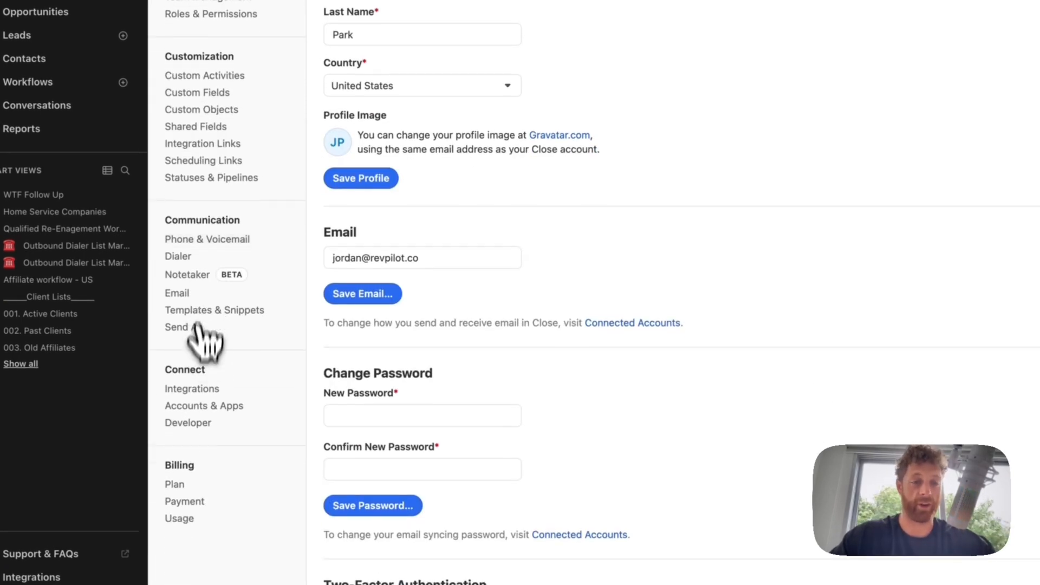
click(207, 292)
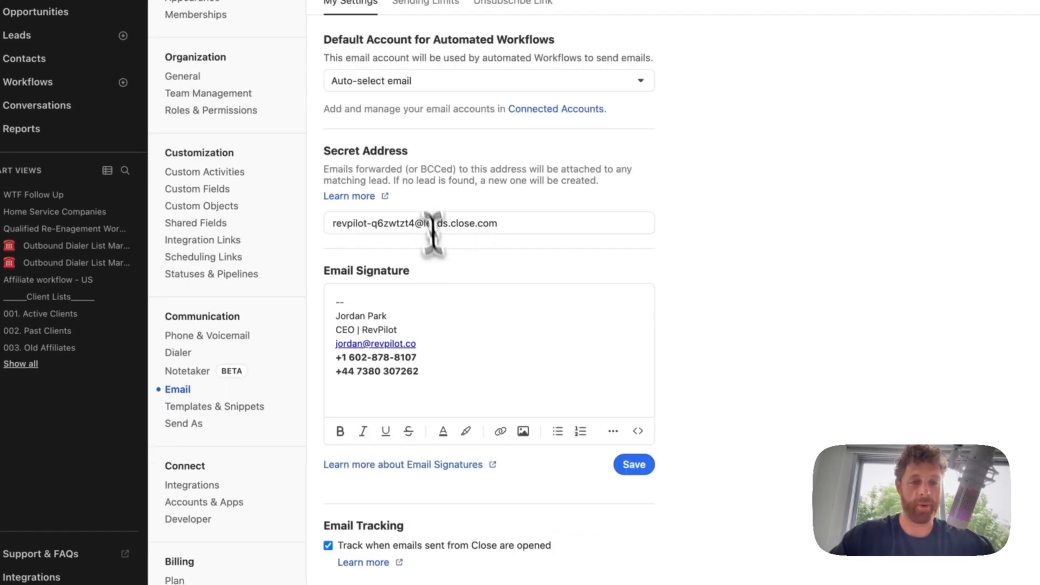
drag(436, 370, 325, 271)
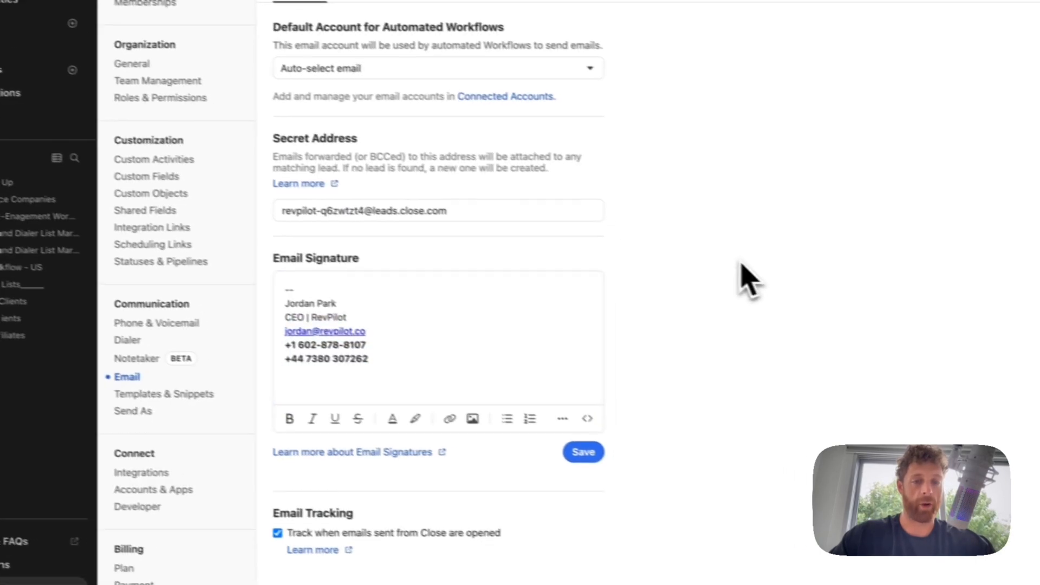
click(471, 363)
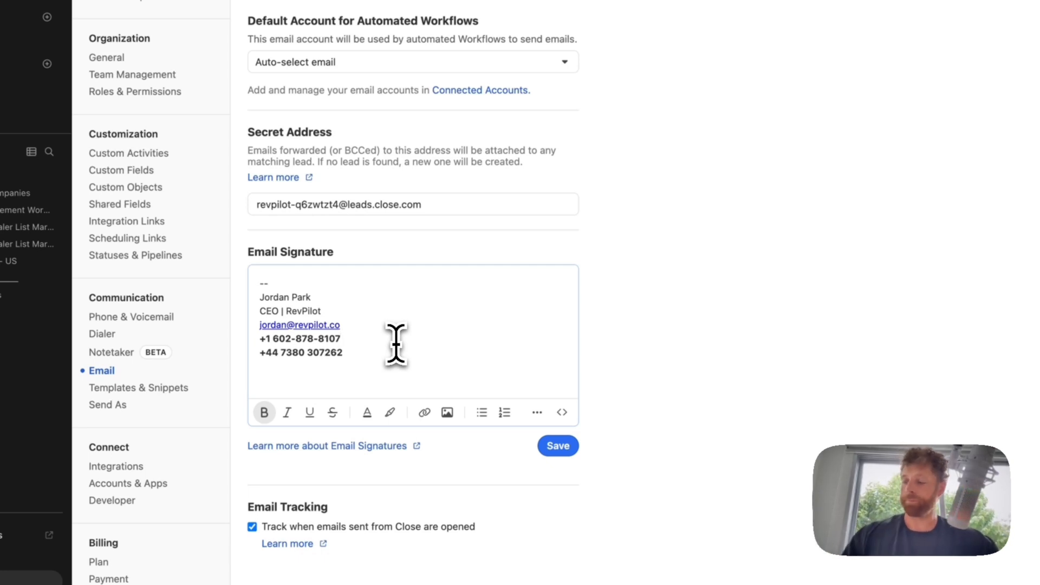
click(59, 172)
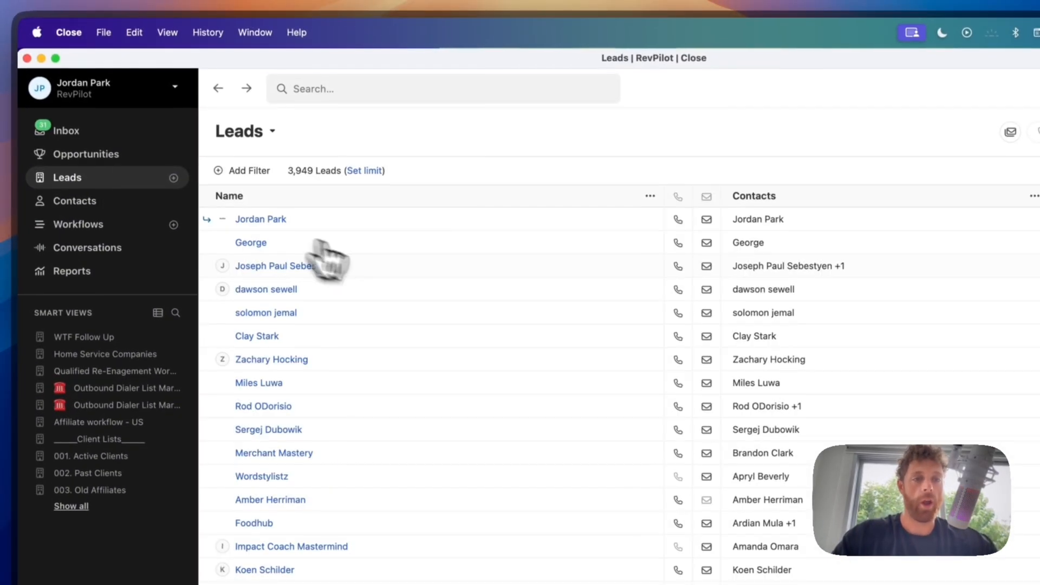
- Open the owner's test lead and scroll its activity feed to the 06. Proposal entries
click(271, 220)
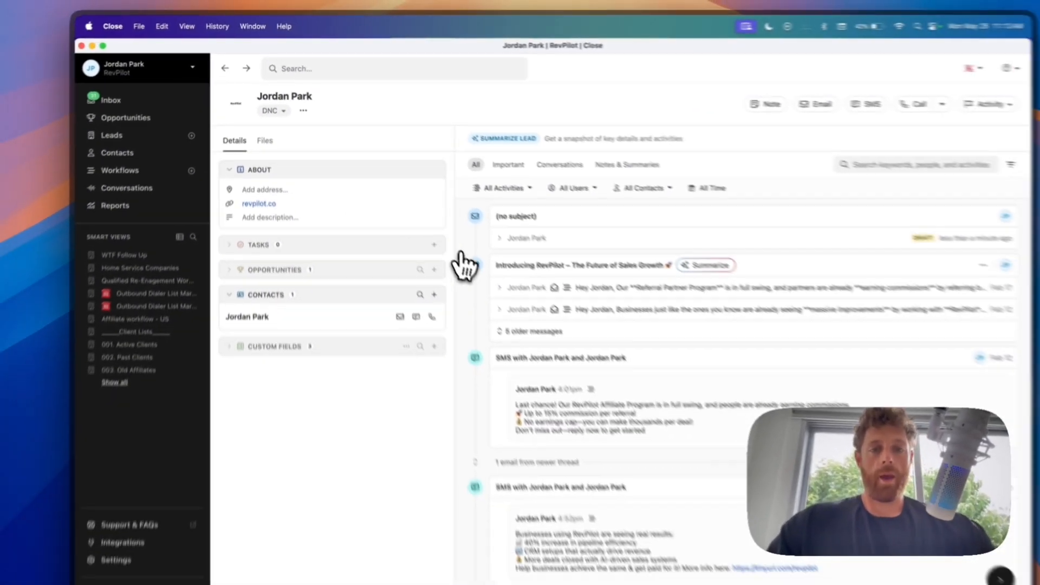
scroll(476, 115, down, 5)
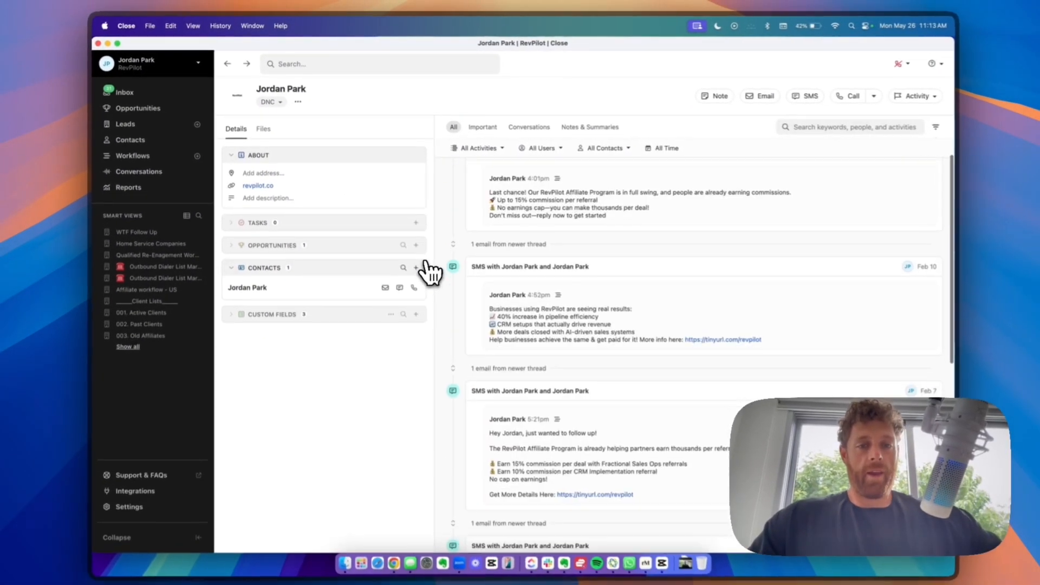
scroll(428, 270, down, 15)
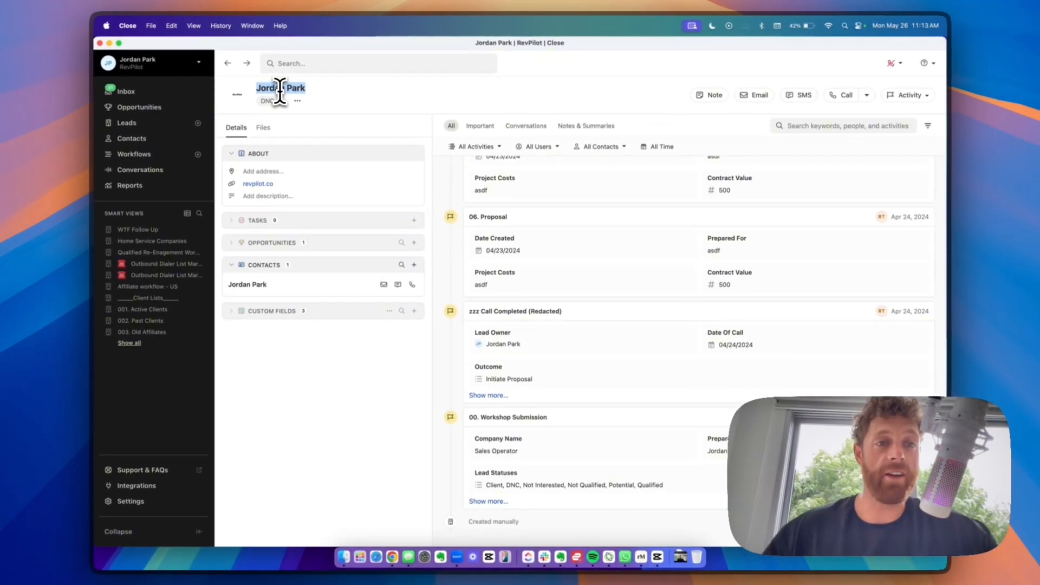
- Open the New Lead form, then close it without saving and return to the lead page
click(197, 123)
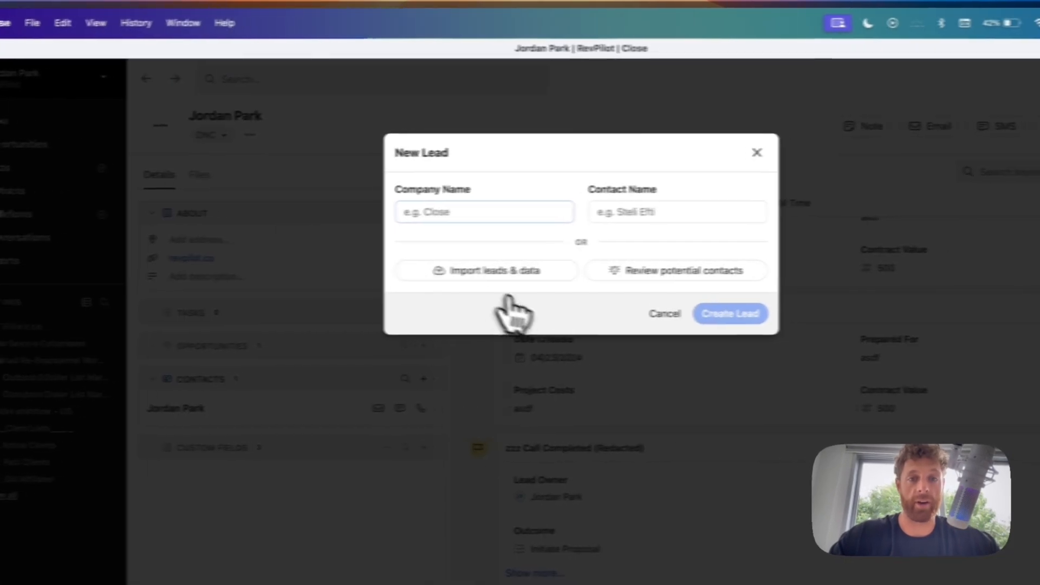
click(593, 216)
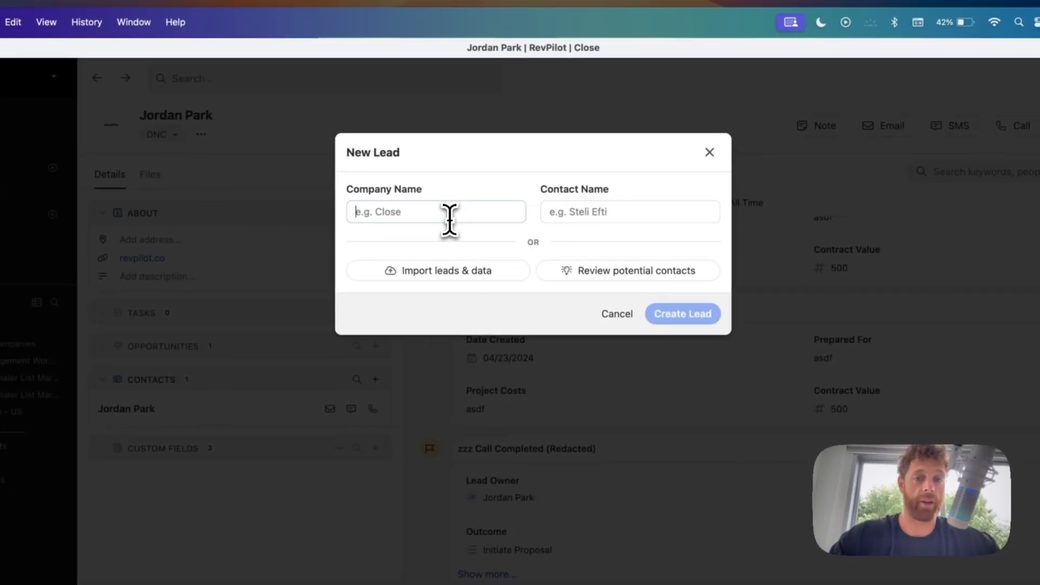
click(709, 152)
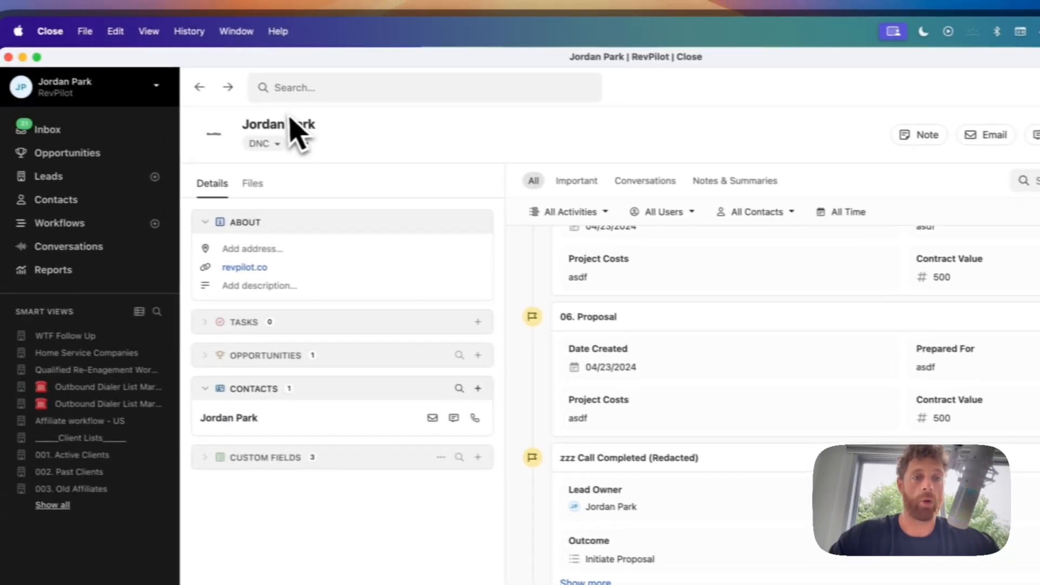
click(293, 134)
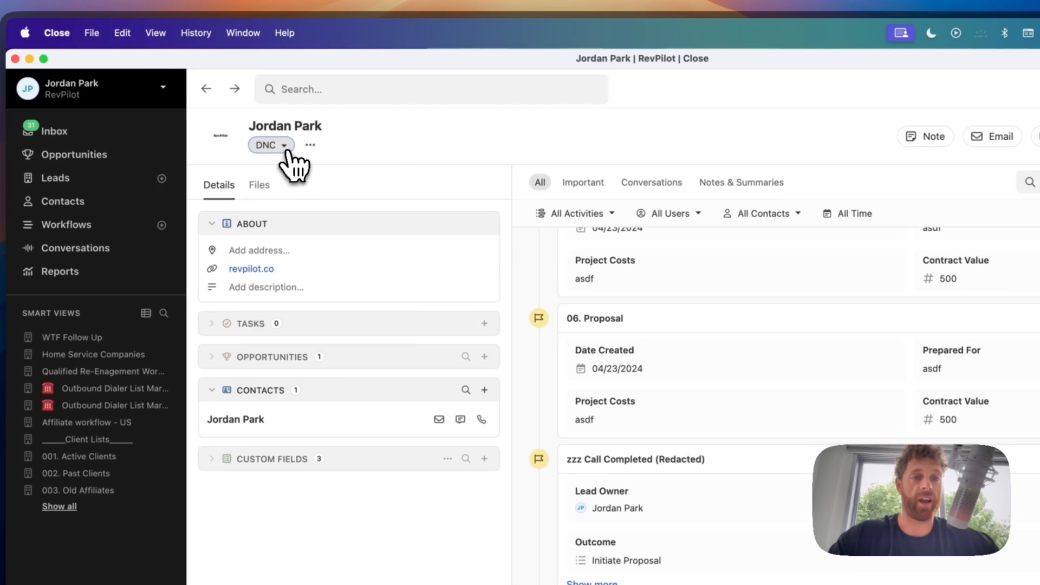
click(287, 153)
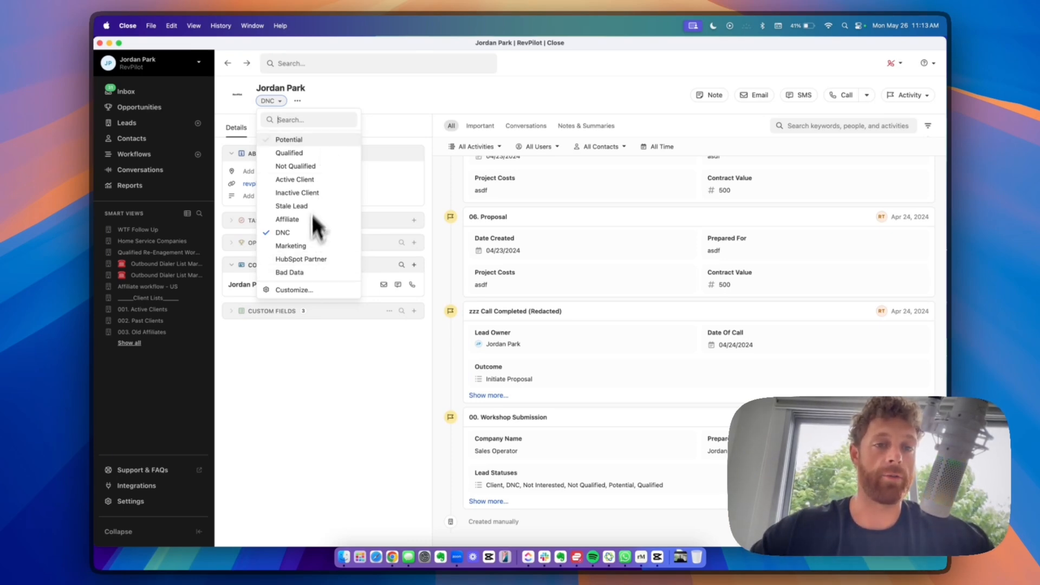
click(417, 82)
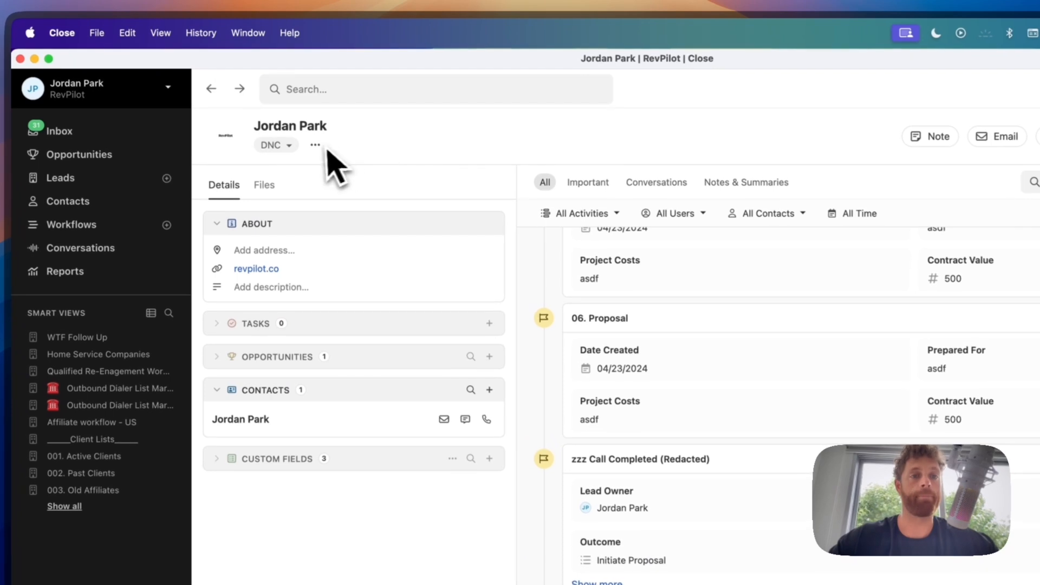
click(298, 101)
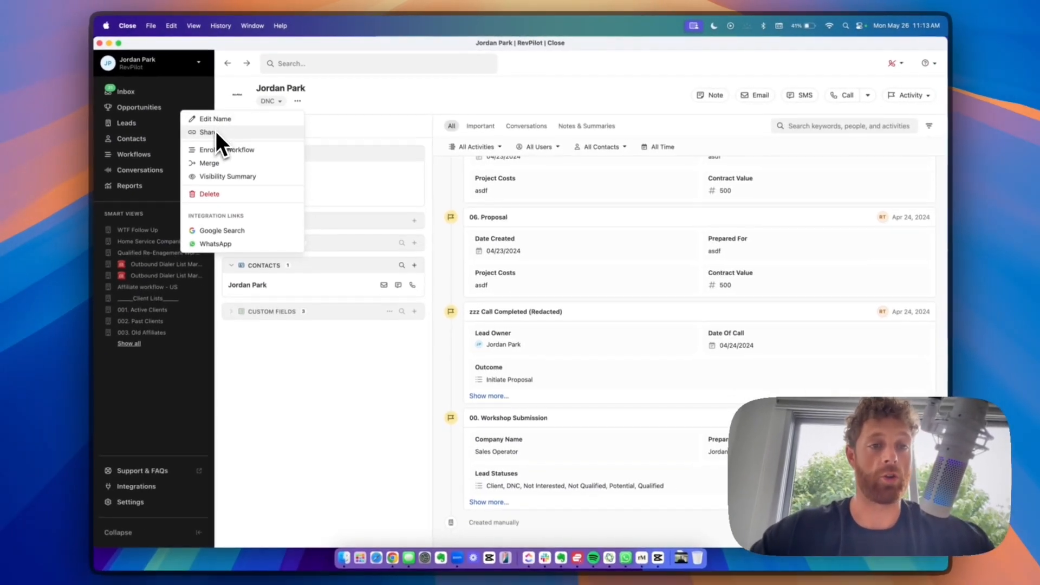
click(255, 163)
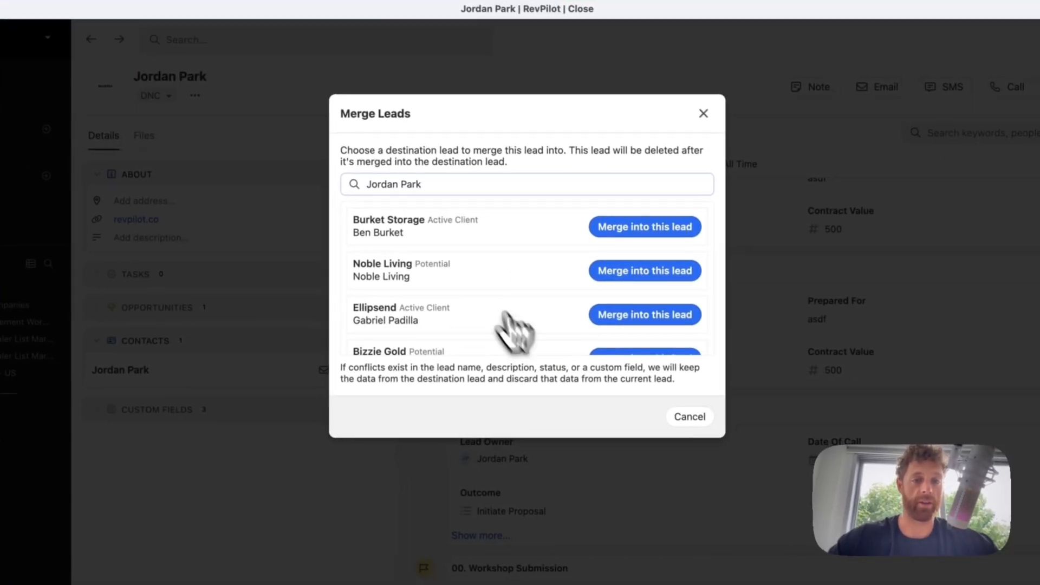
click(702, 114)
click(195, 95)
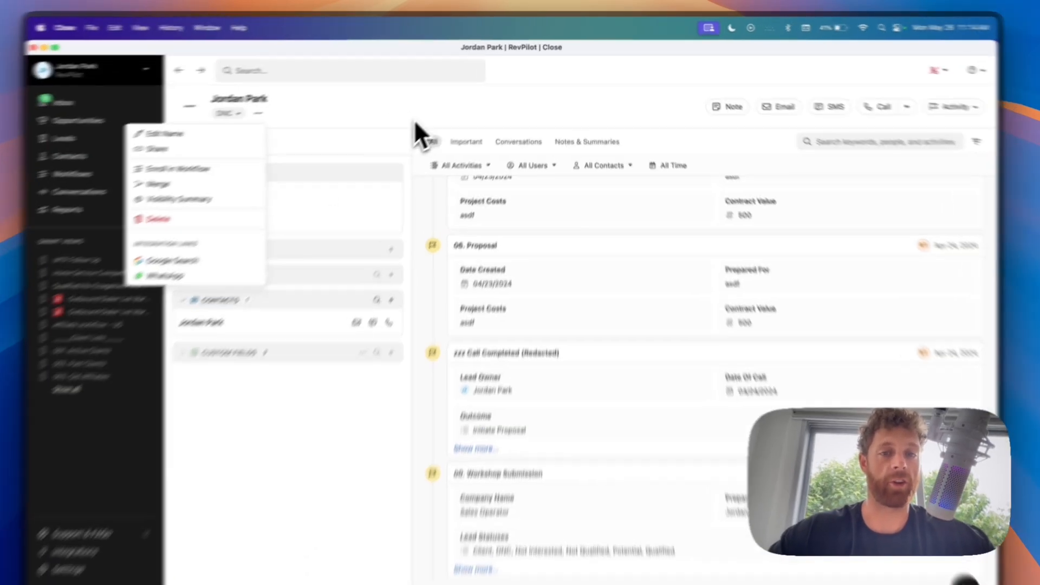
click(428, 128)
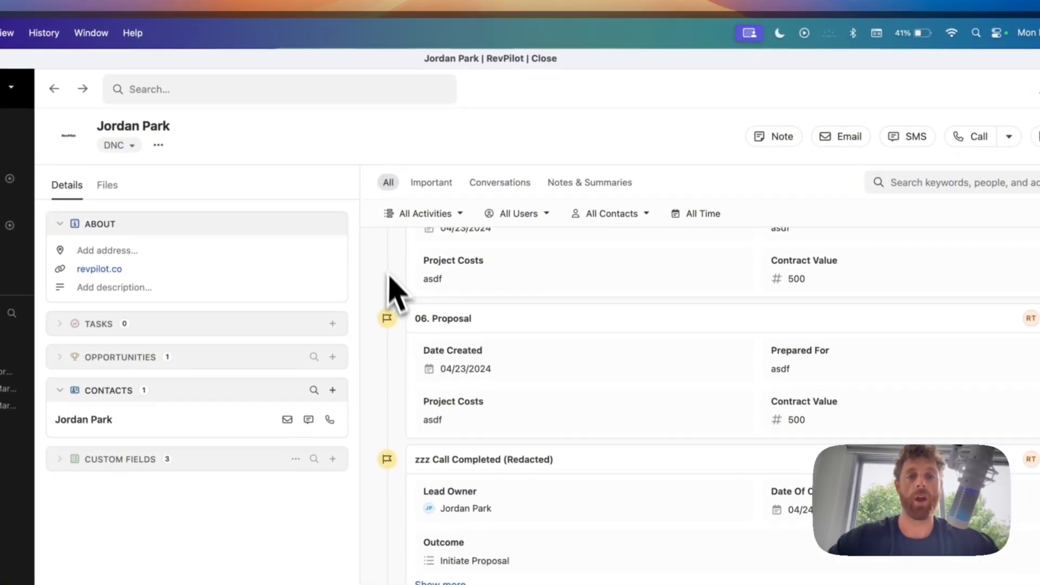
scroll(395, 290, up, 10)
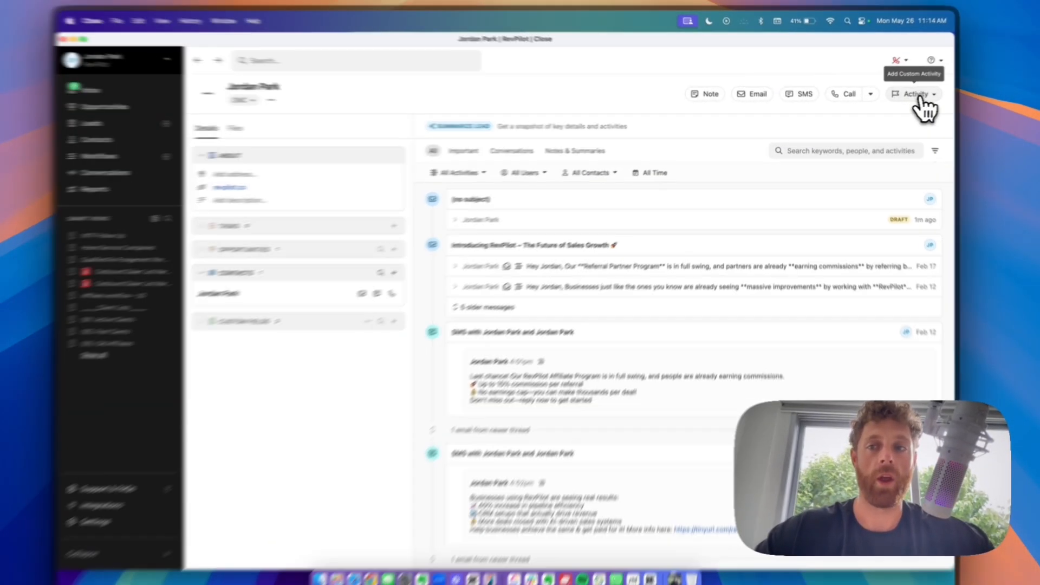
click(916, 98)
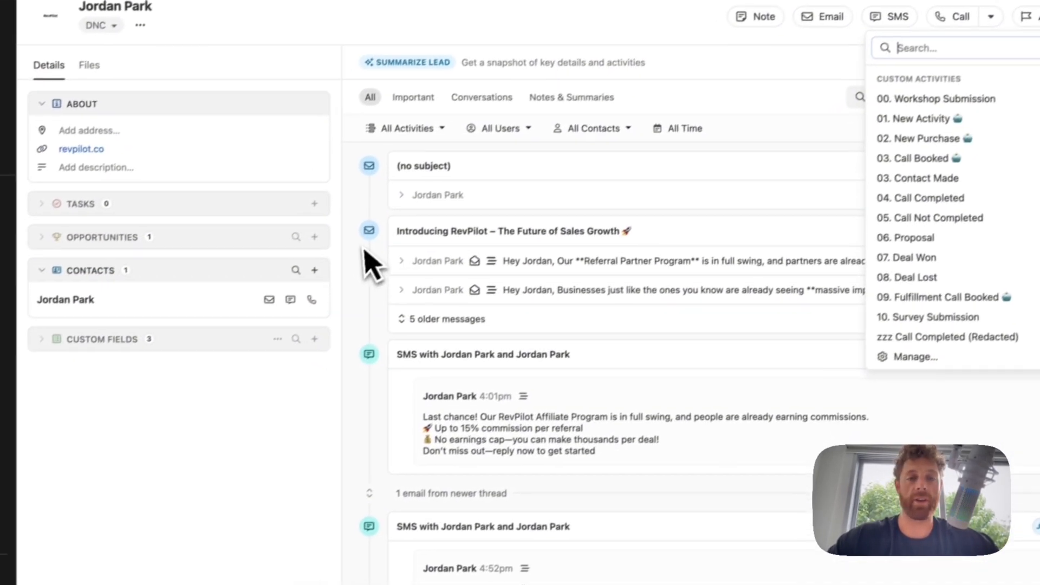
click(364, 250)
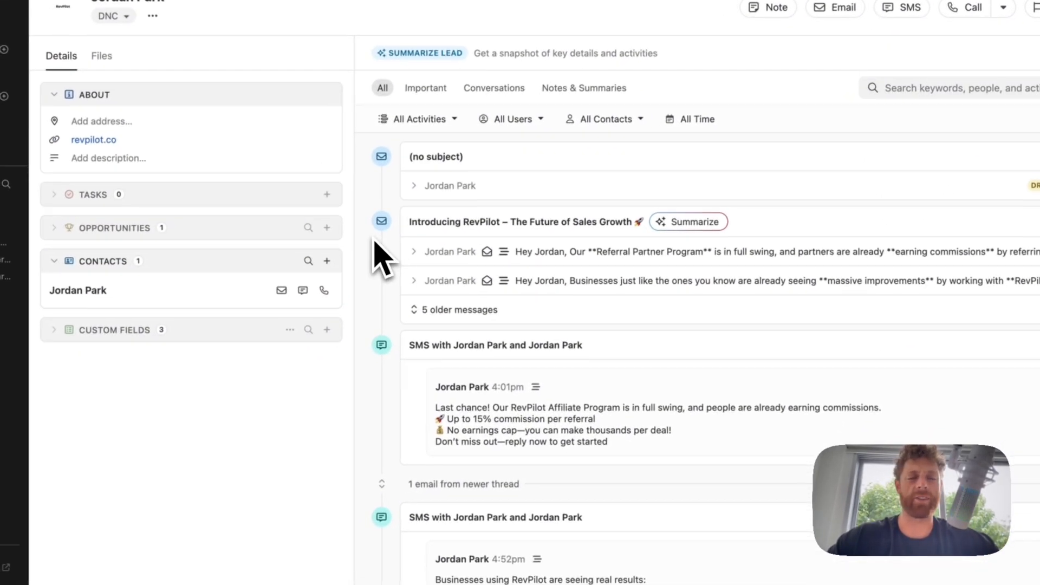
scroll(364, 249, down, 10)
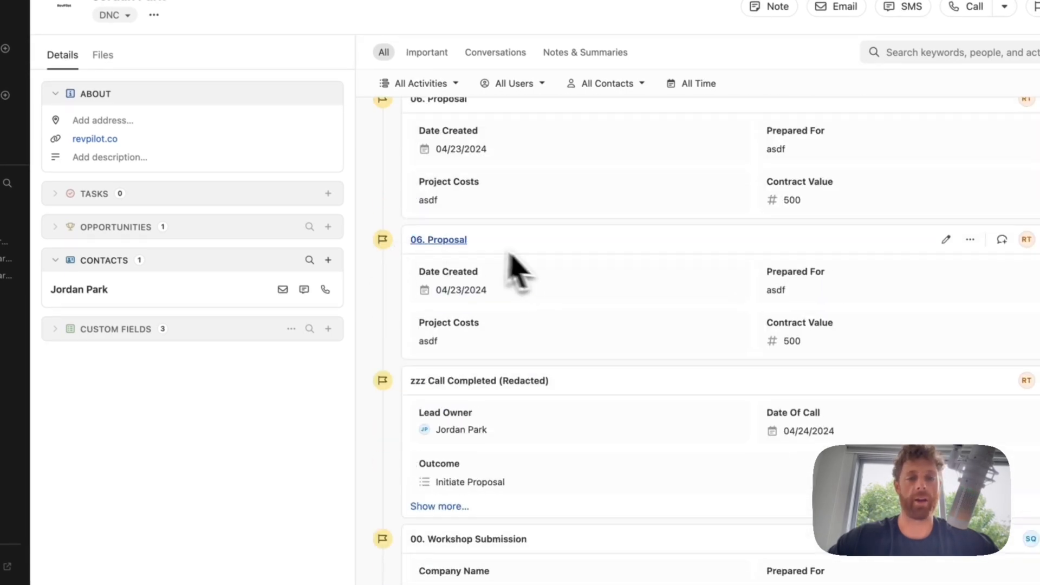
drag(410, 239, 839, 355)
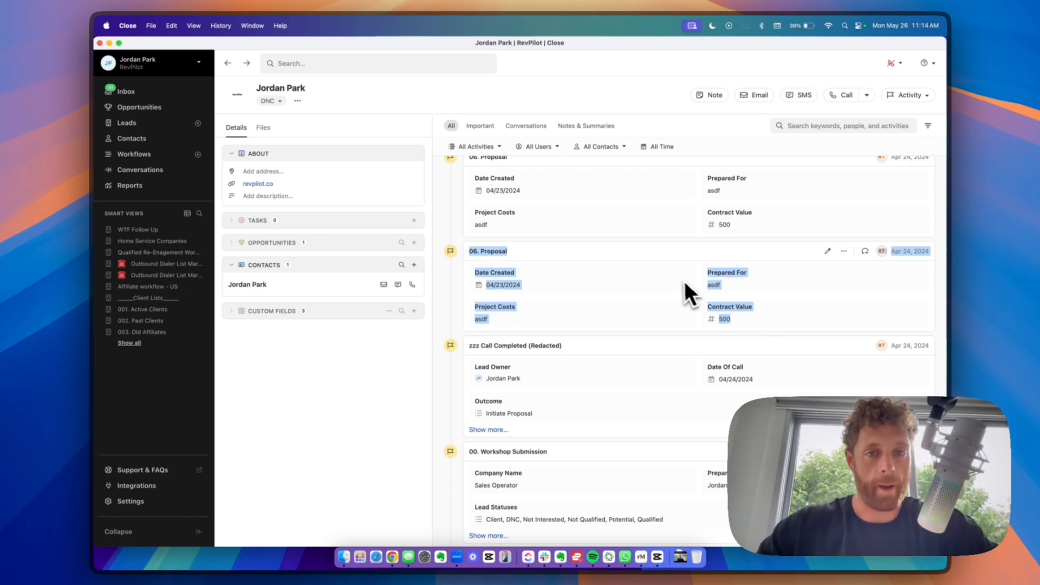
scroll(533, 269, up, 15)
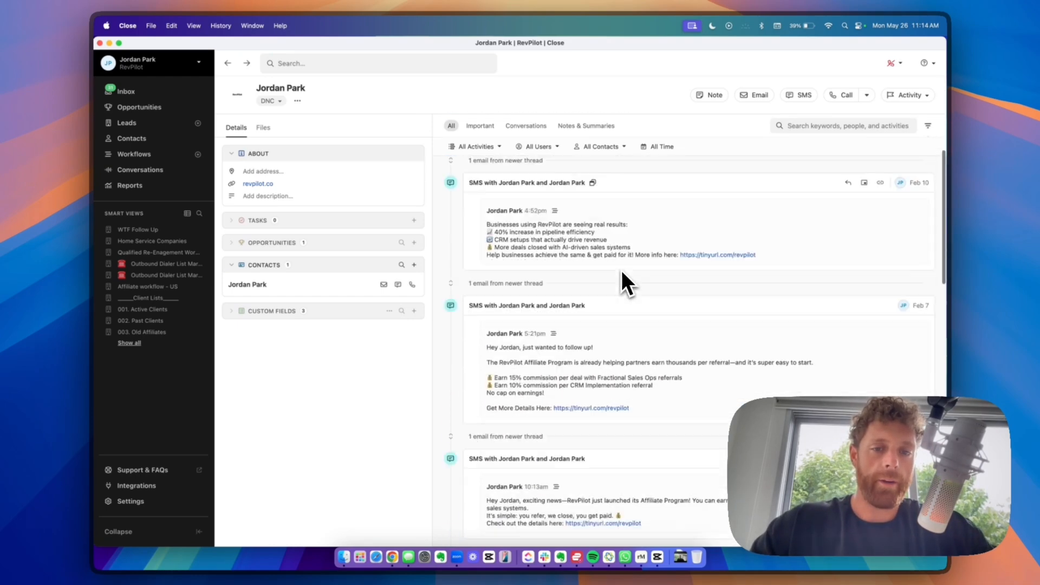
scroll(622, 271, down, 10)
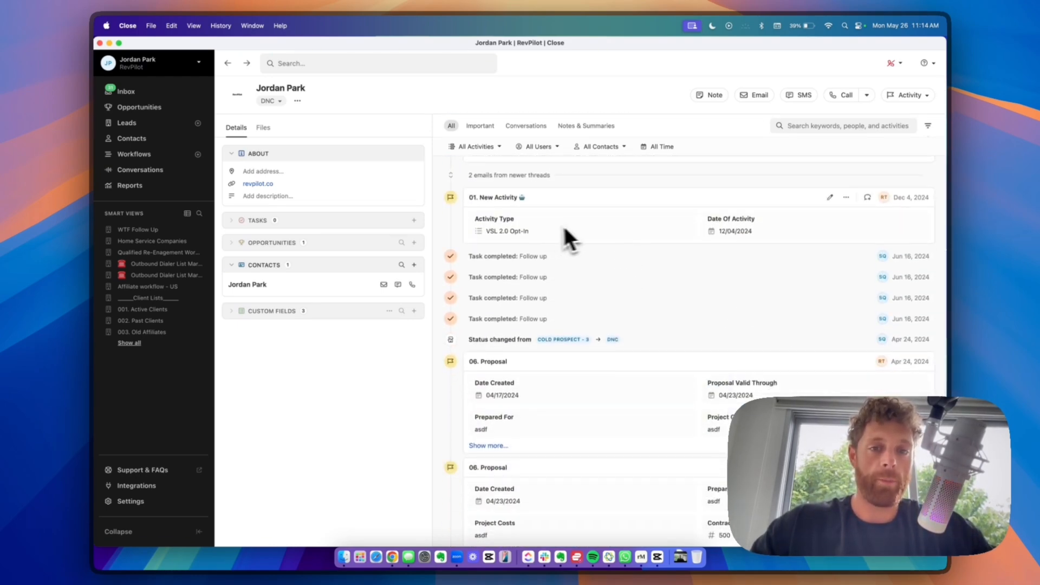
scroll(581, 228, down, 7)
scroll(581, 226, up, 20)
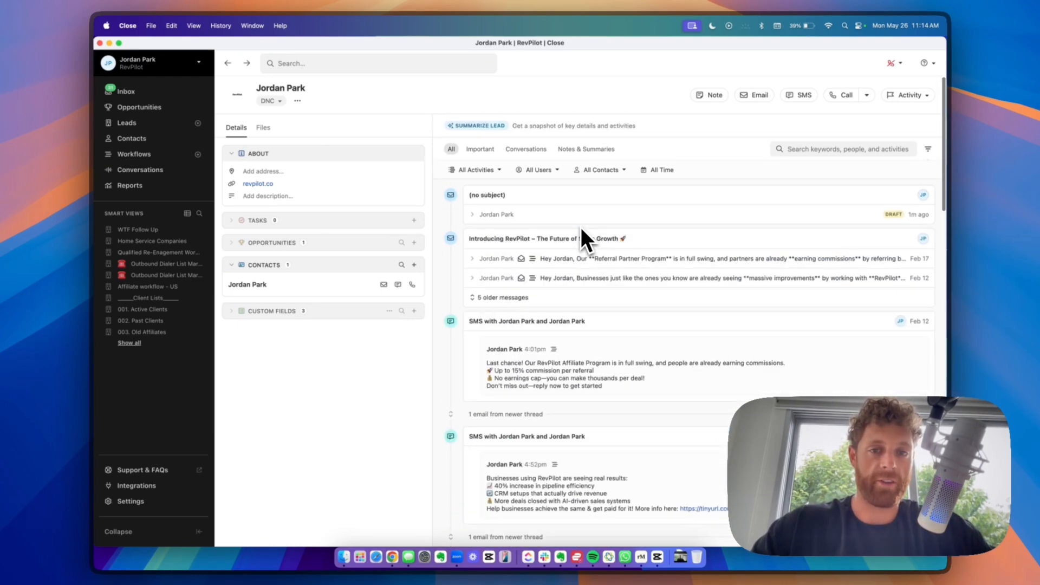
scroll(580, 226, down, 10)
scroll(581, 227, up, 15)
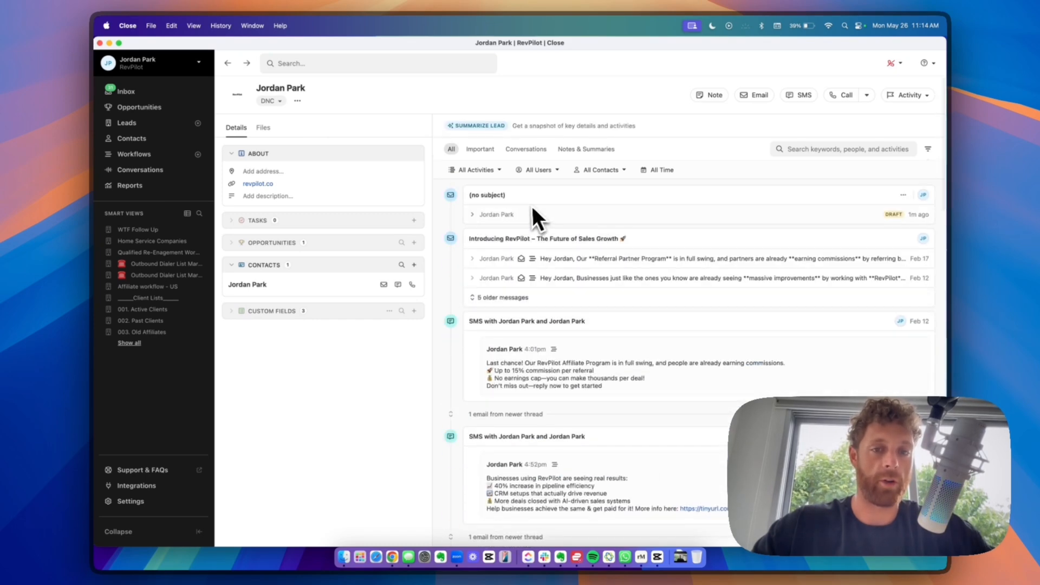
scroll(483, 325, down, 4)
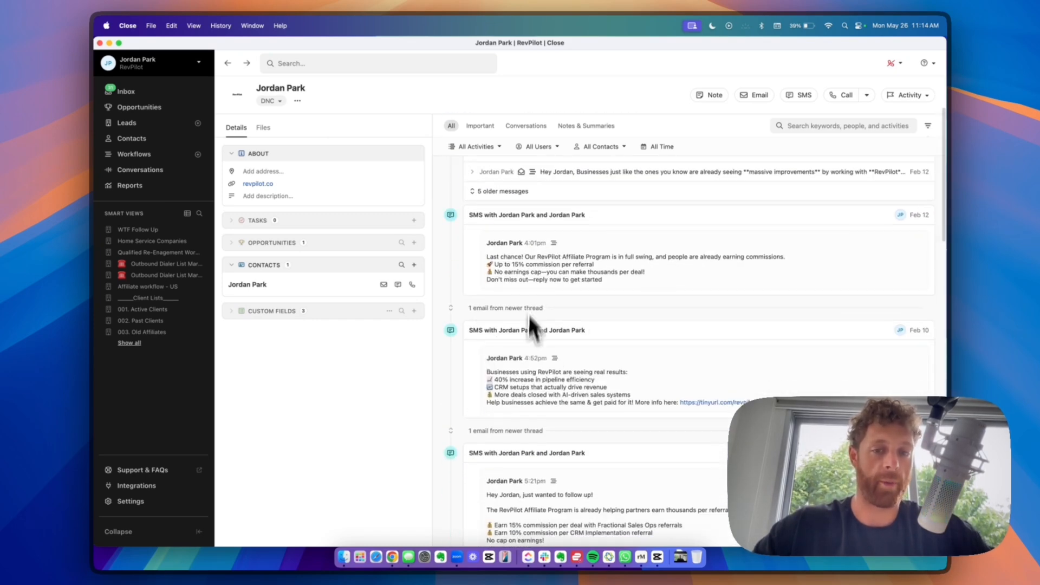
scroll(529, 317, down, 10)
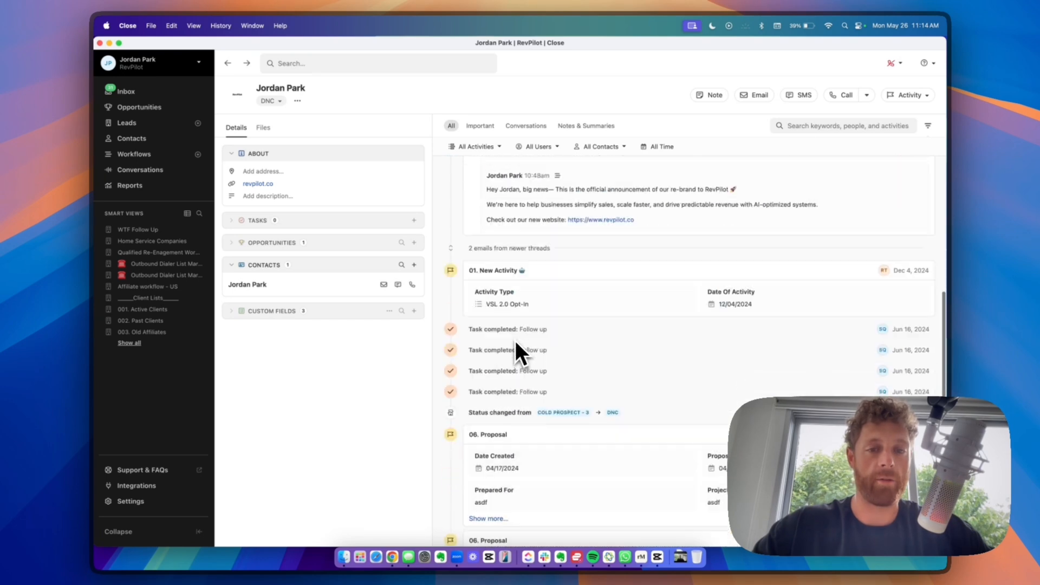
scroll(515, 341, down, 3)
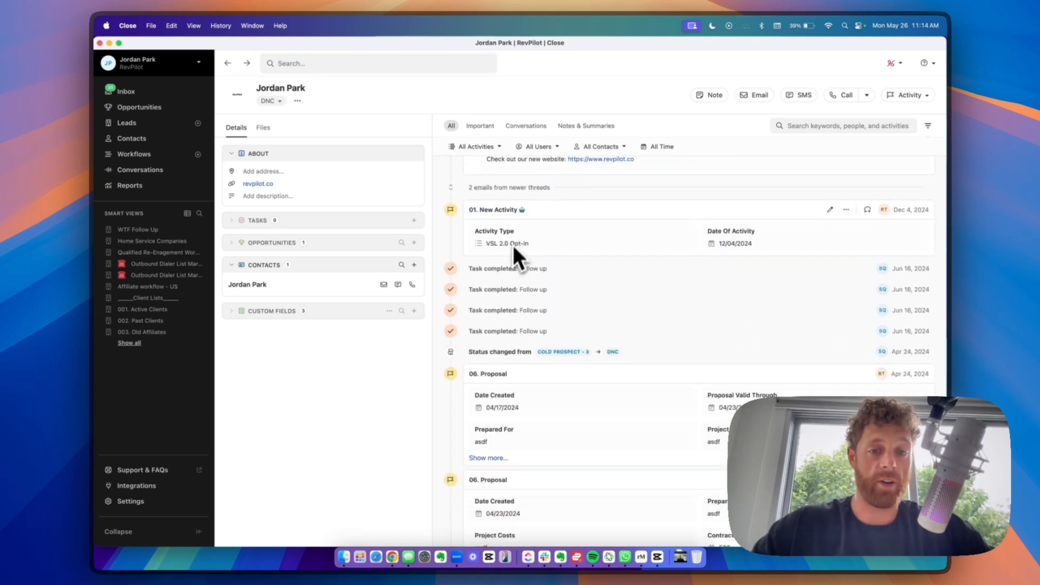
scroll(510, 325, down, 7)
scroll(508, 238, down, 6)
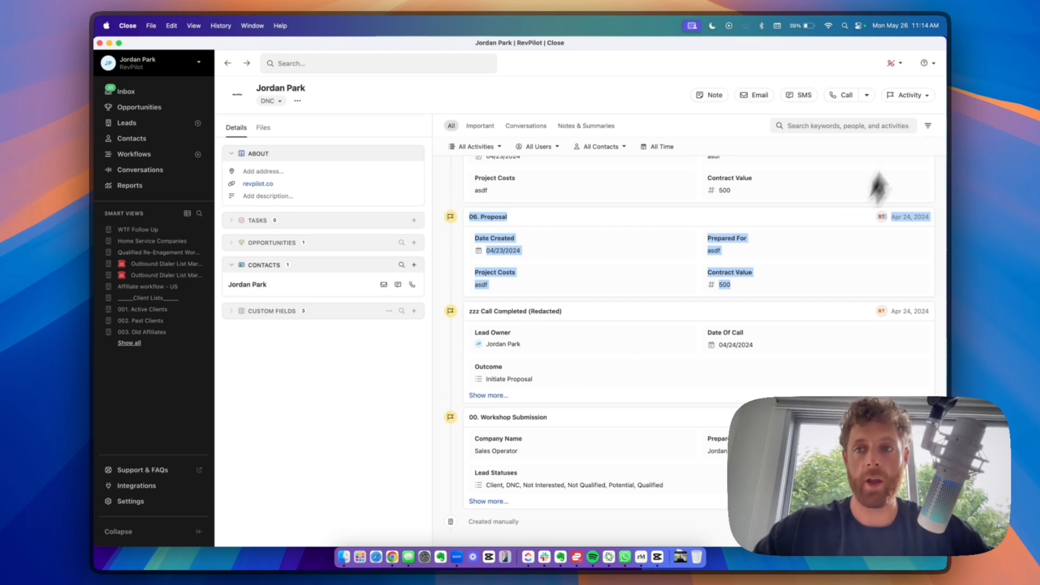
click(906, 95)
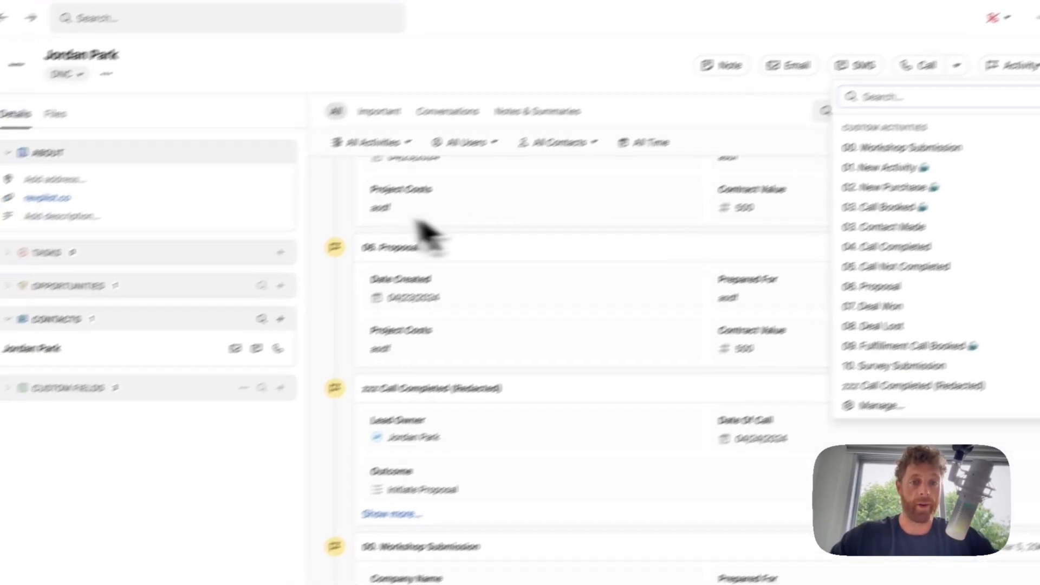
click(335, 224)
scroll(341, 228, up, 15)
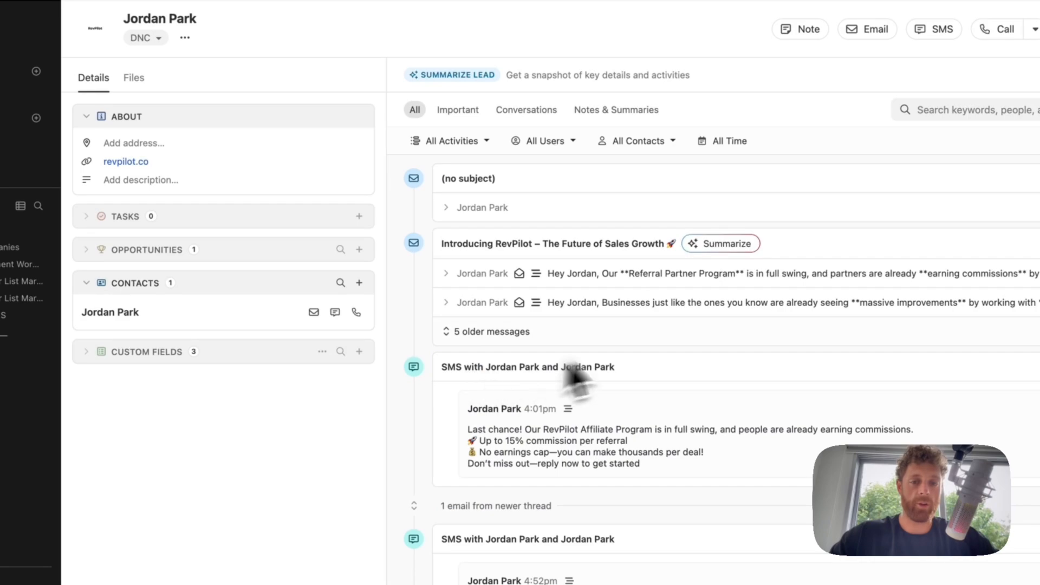
scroll(657, 342, down, 20)
scroll(652, 339, up, 20)
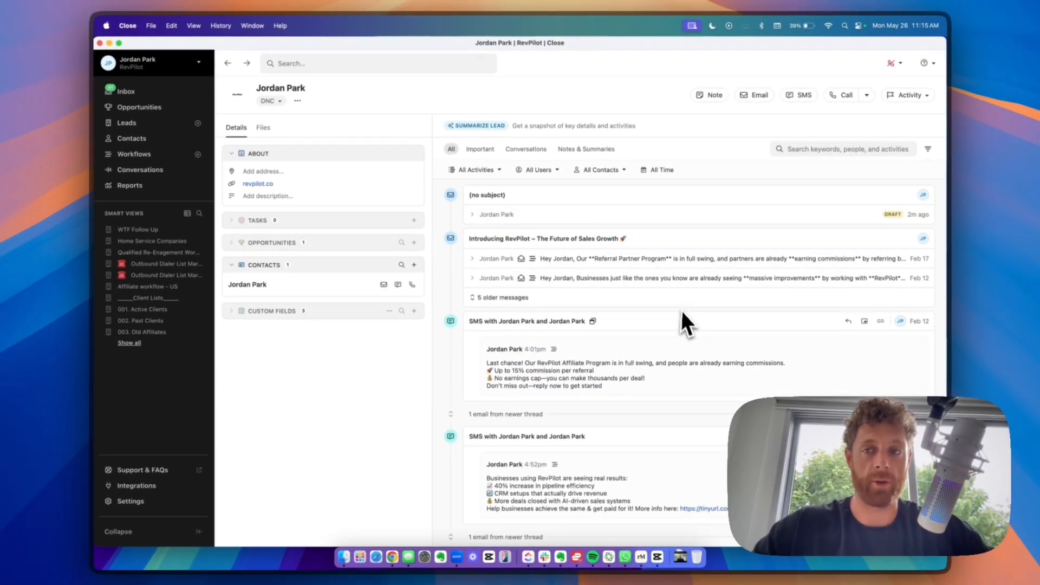
- Try the lead's activity search, then toggle the activity filter row off and back on
click(811, 150)
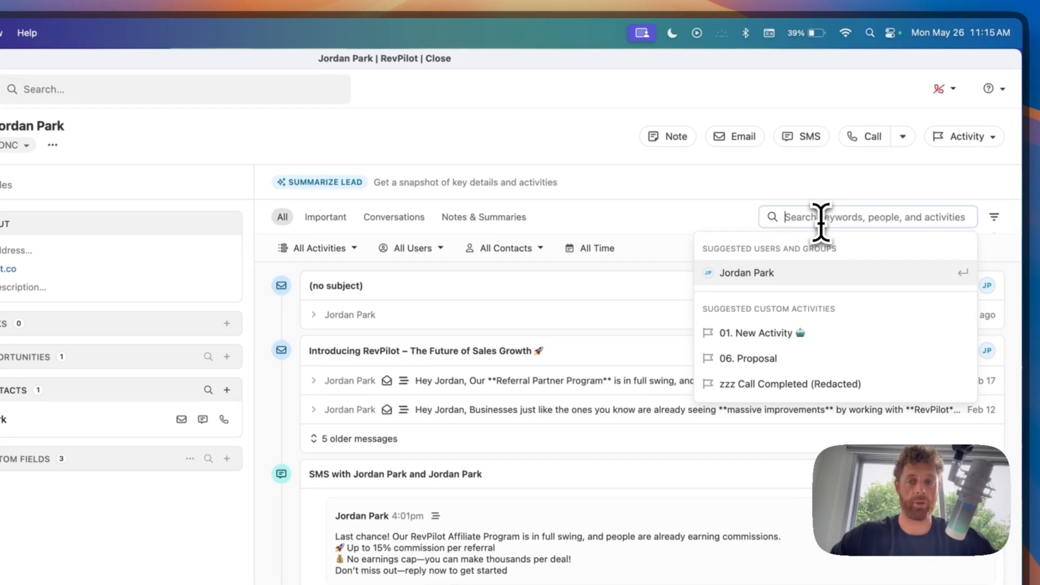
key(Escape)
click(723, 218)
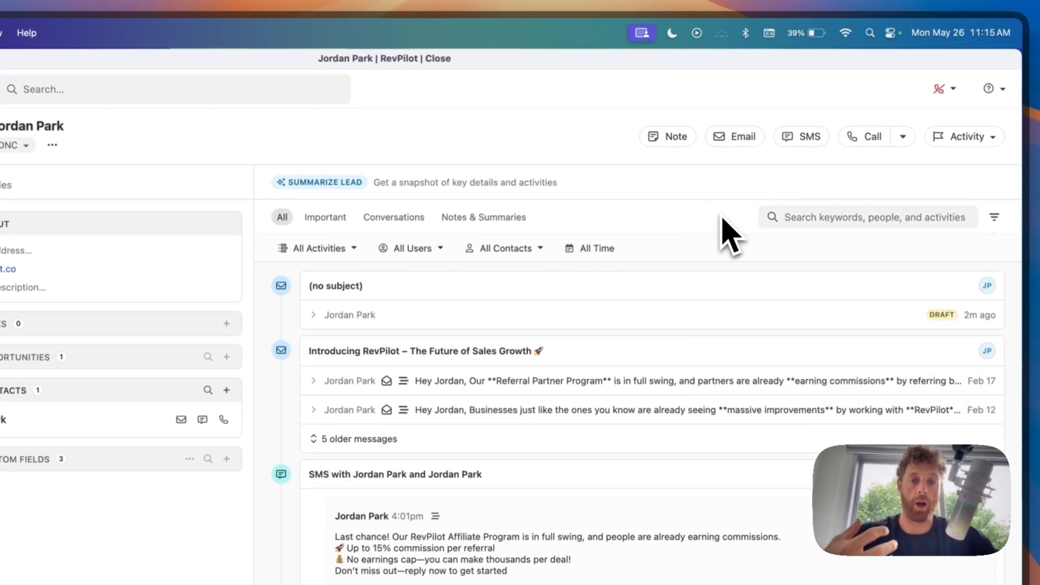
click(836, 217)
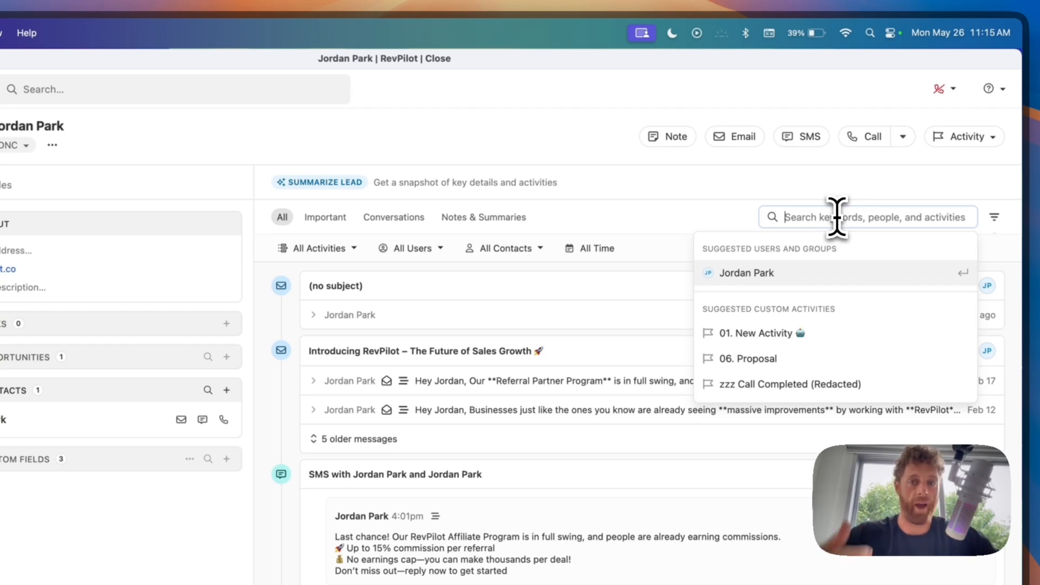
click(729, 214)
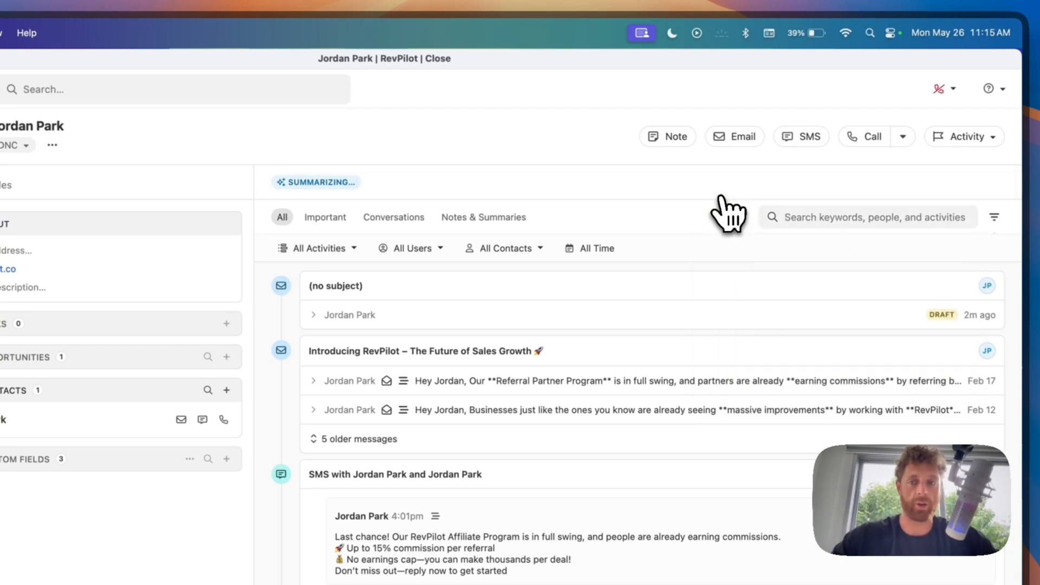
click(994, 219)
click(995, 220)
click(994, 220)
click(994, 220)
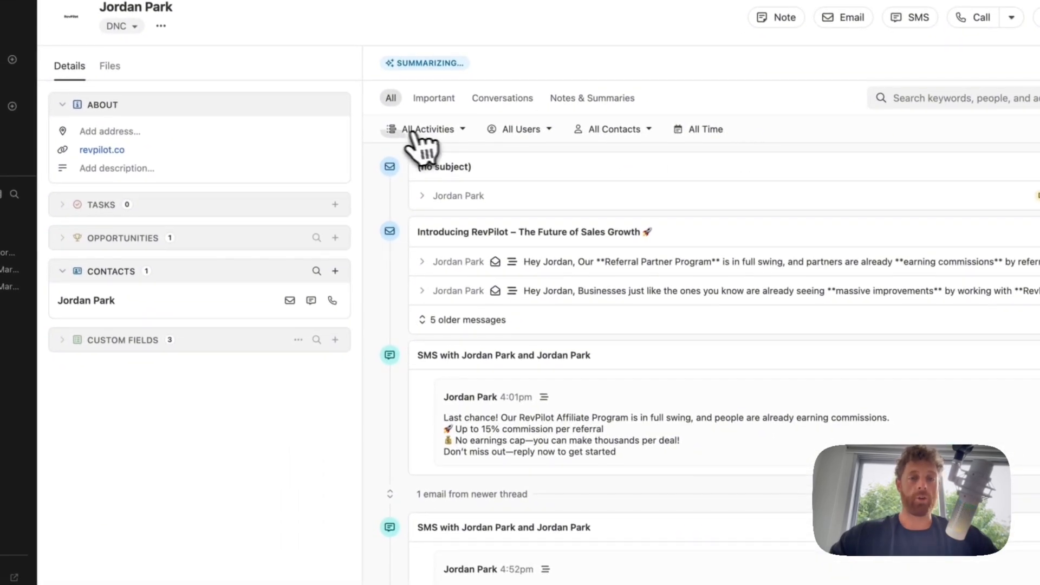
- Filter the lead's activity feed to 06. Proposal custom activities
click(336, 230)
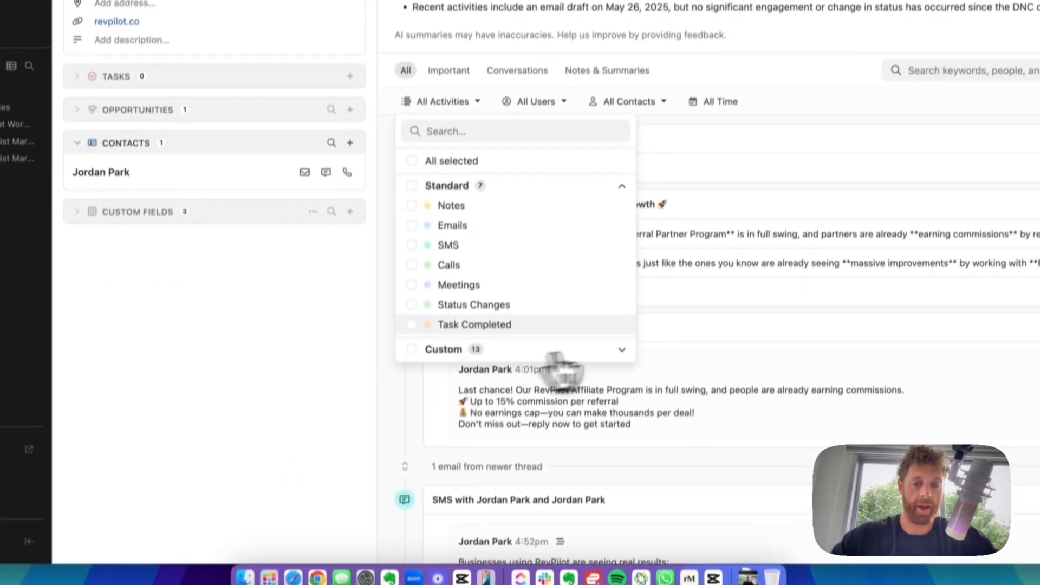
click(607, 474)
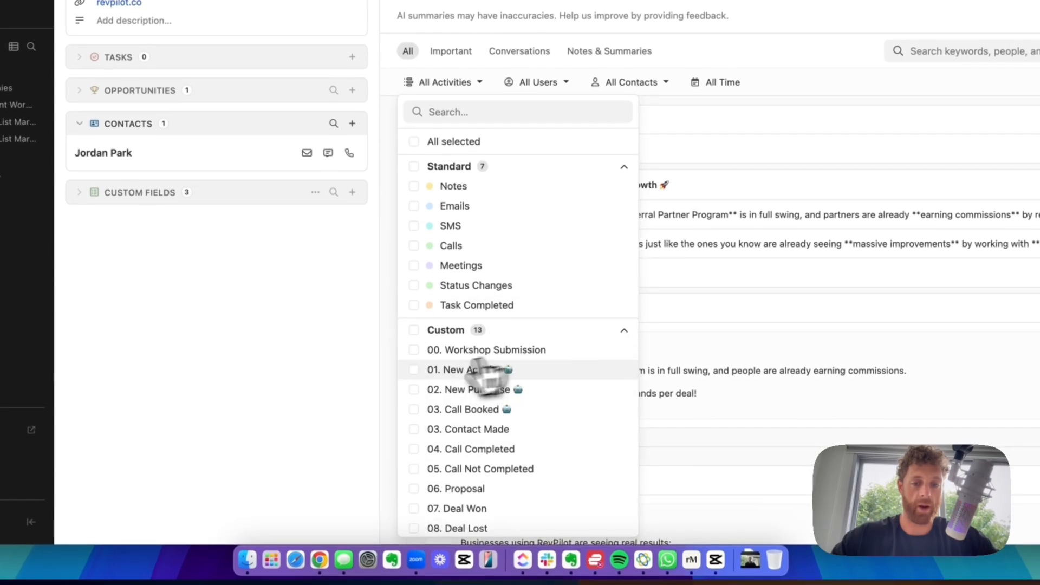
click(461, 489)
click(373, 302)
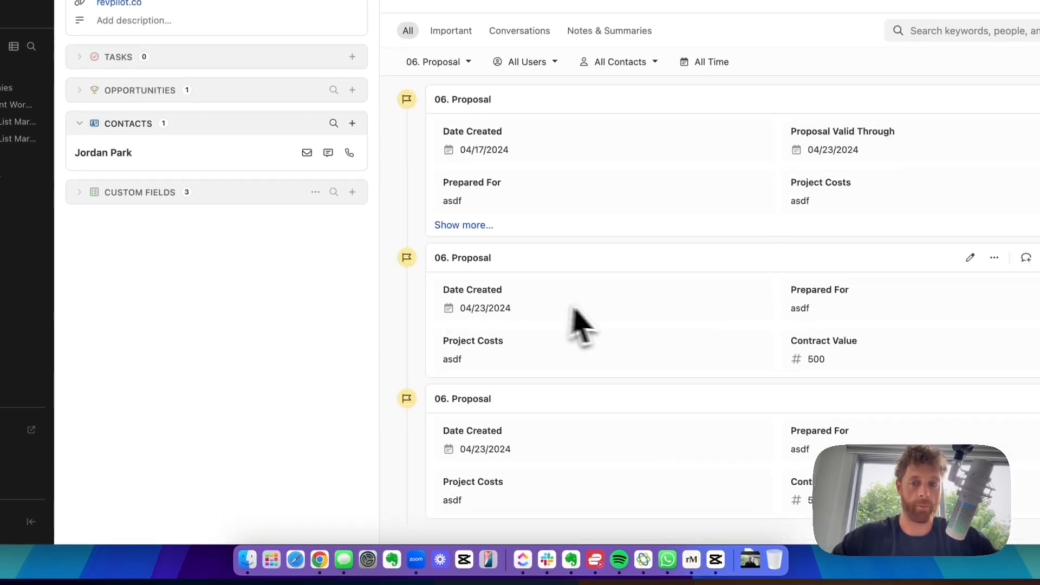
- Change the activity type filter to SMS only, excluding all standard and custom types
click(453, 63)
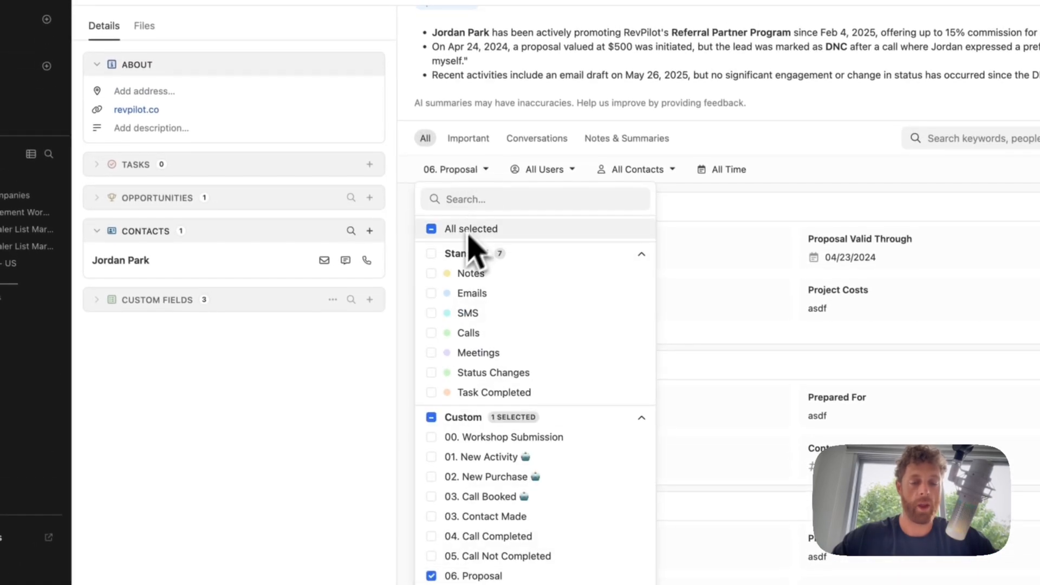
click(432, 230)
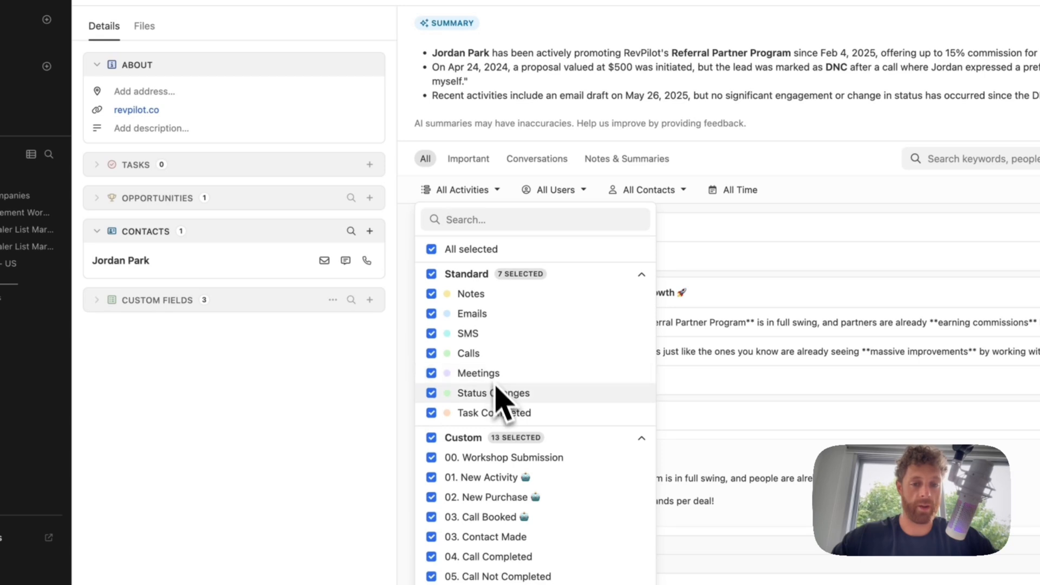
click(431, 274)
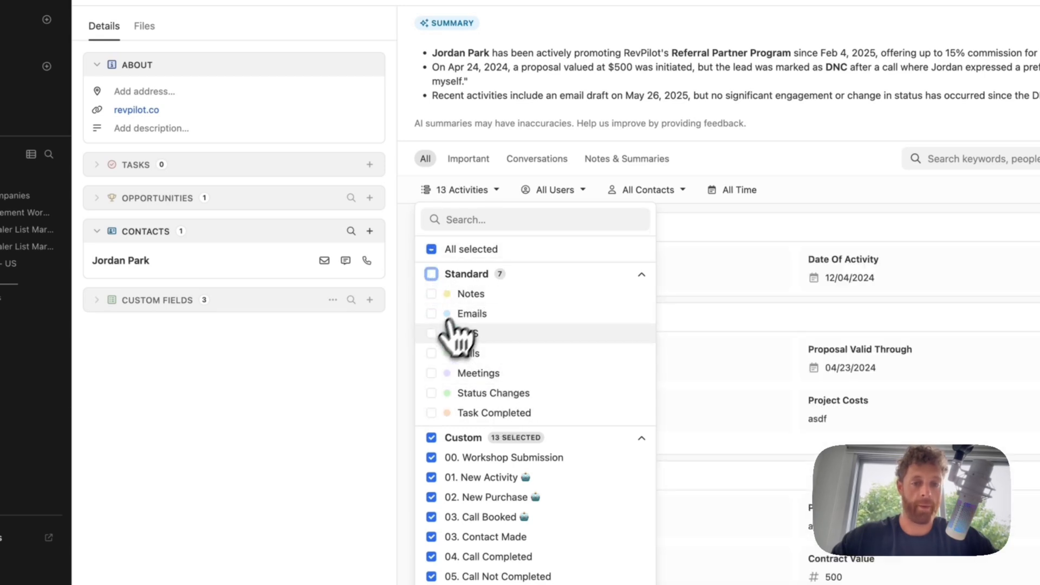
click(431, 333)
click(403, 334)
scroll(425, 303, down, 2)
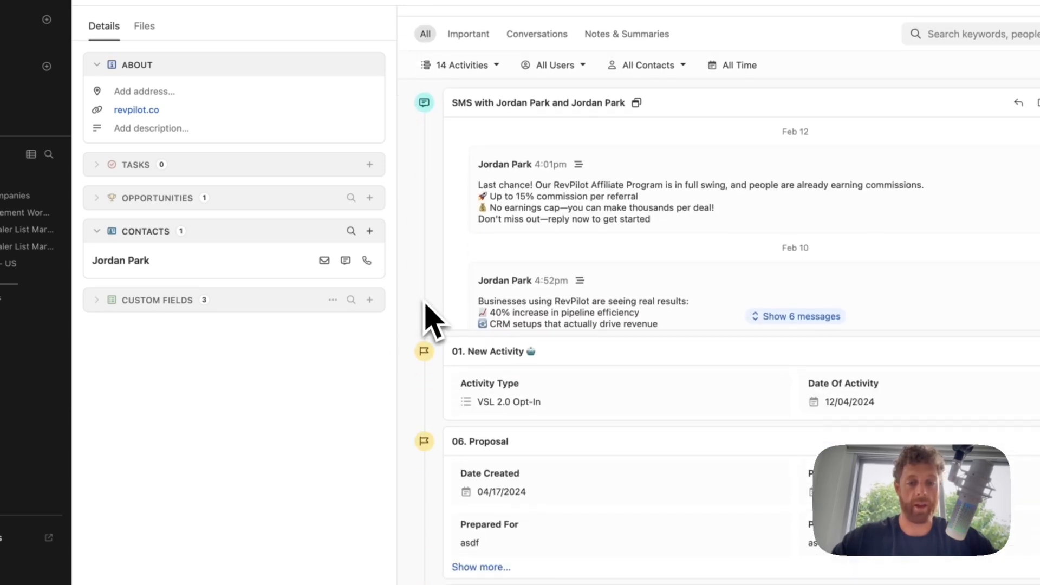
scroll(425, 302, up, 2)
click(448, 197)
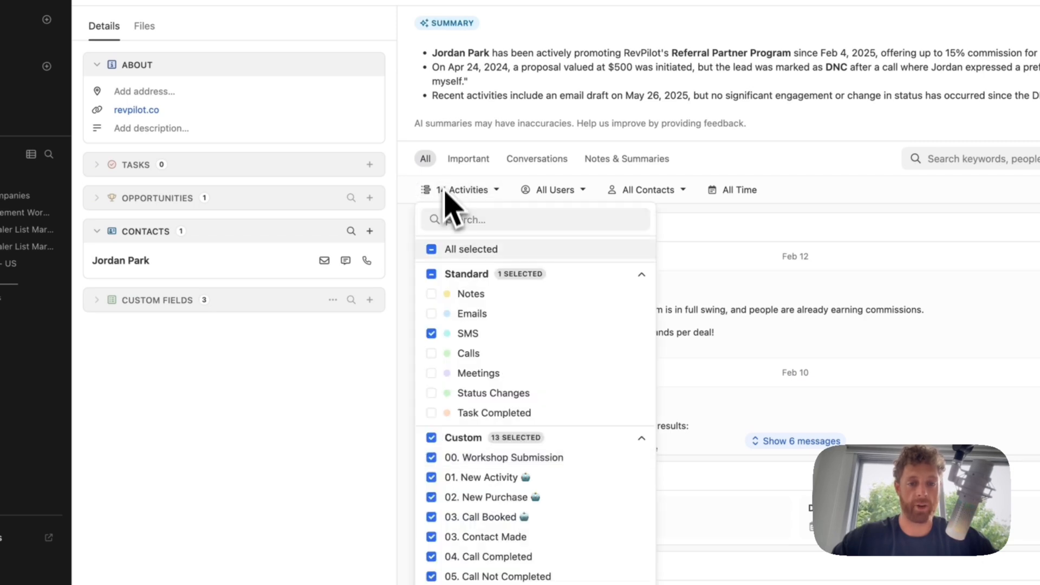
scroll(504, 455, down, 2)
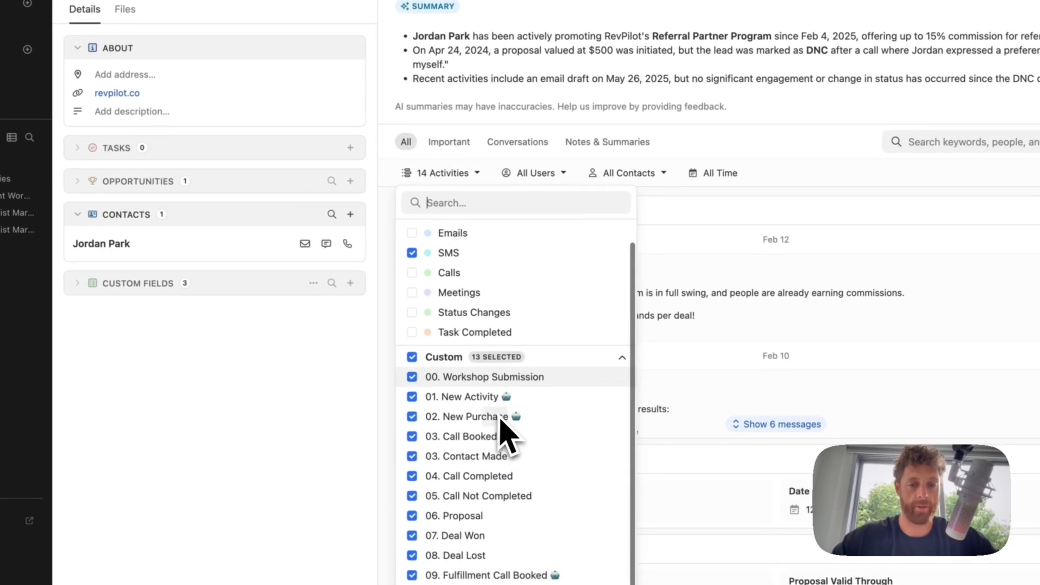
click(413, 358)
scroll(506, 348, up, 2)
click(343, 395)
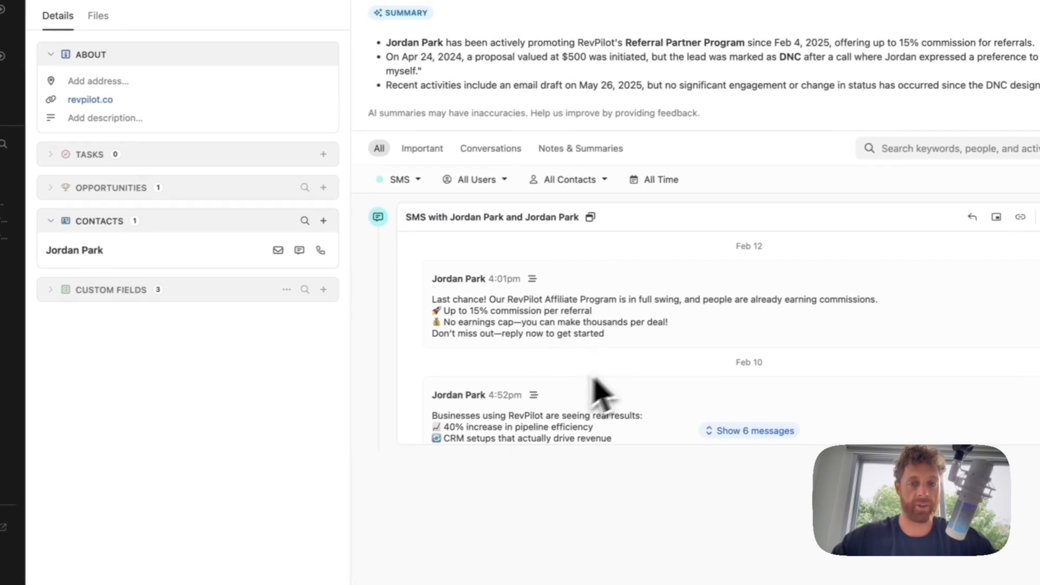
- Review the All Users, All Contacts and All Time feed filters without changing them
click(469, 184)
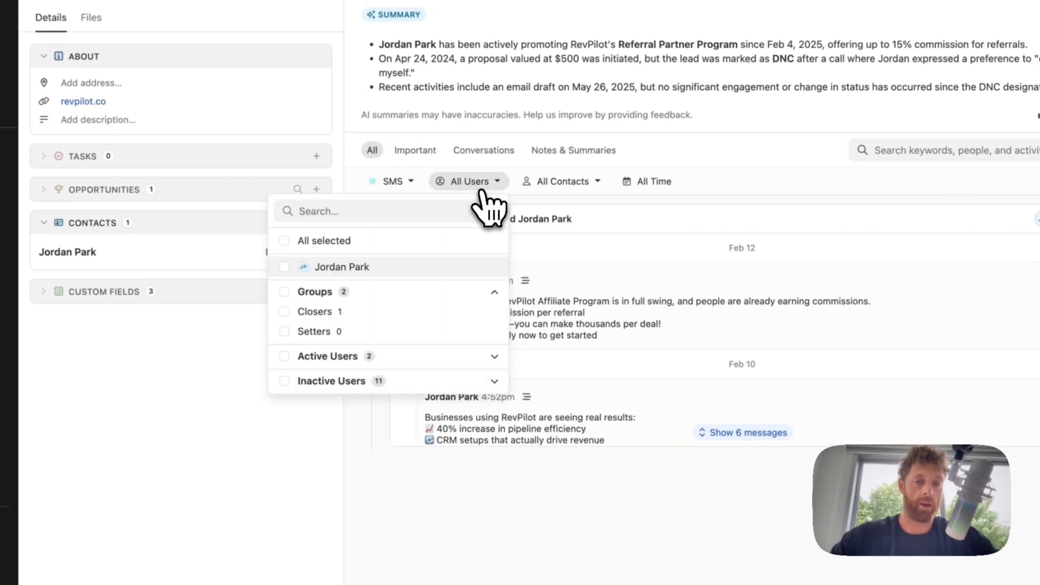
click(577, 183)
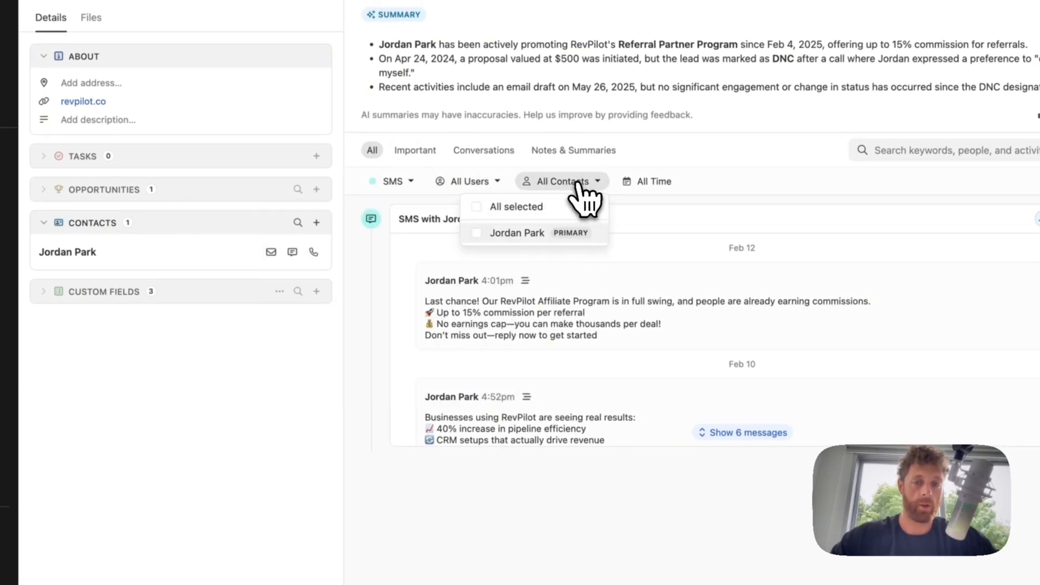
click(671, 183)
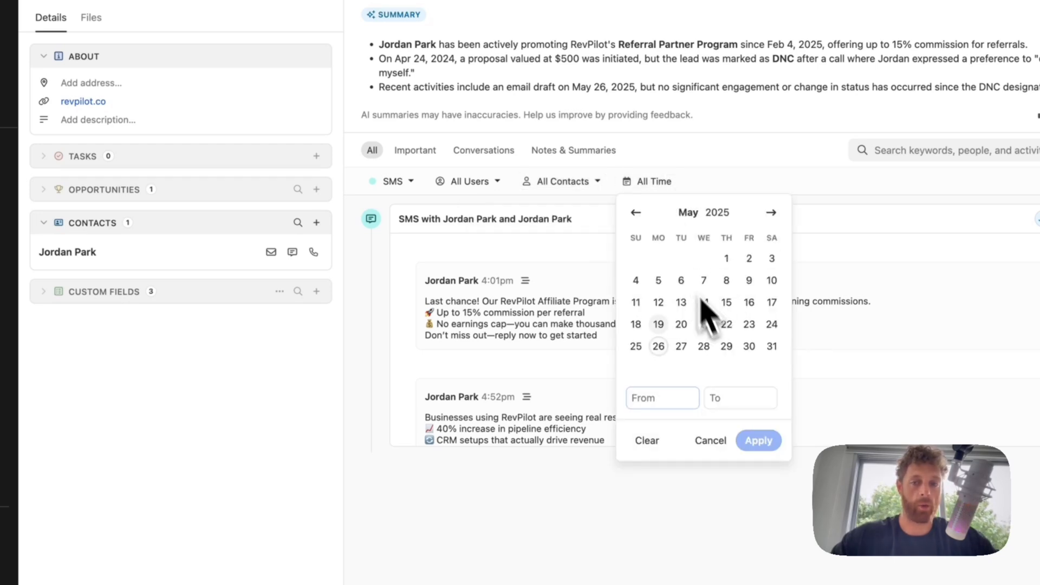
click(702, 158)
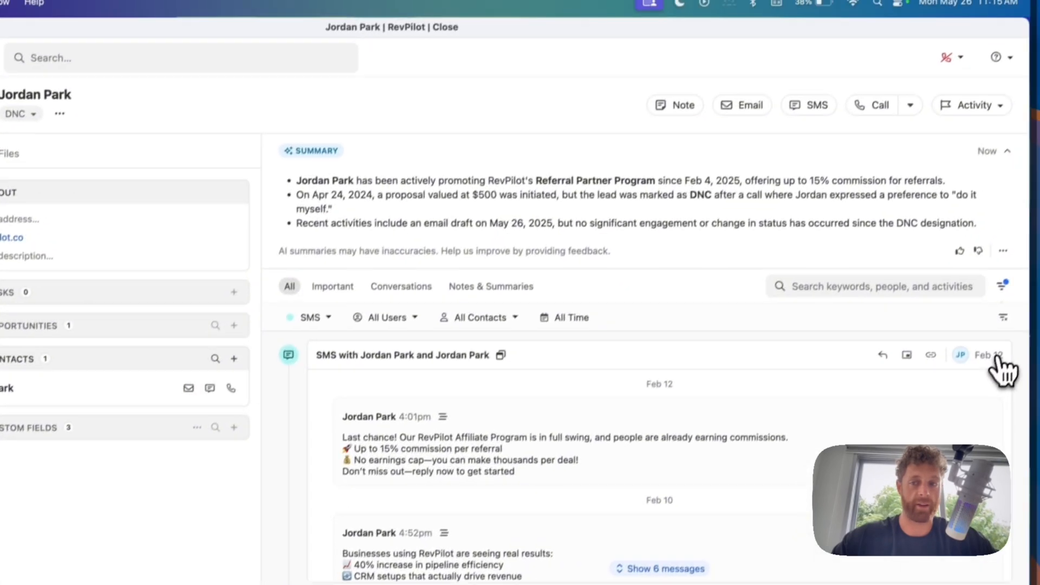
- View the SMS conversation, then filter the activity feed to Important activities
click(998, 358)
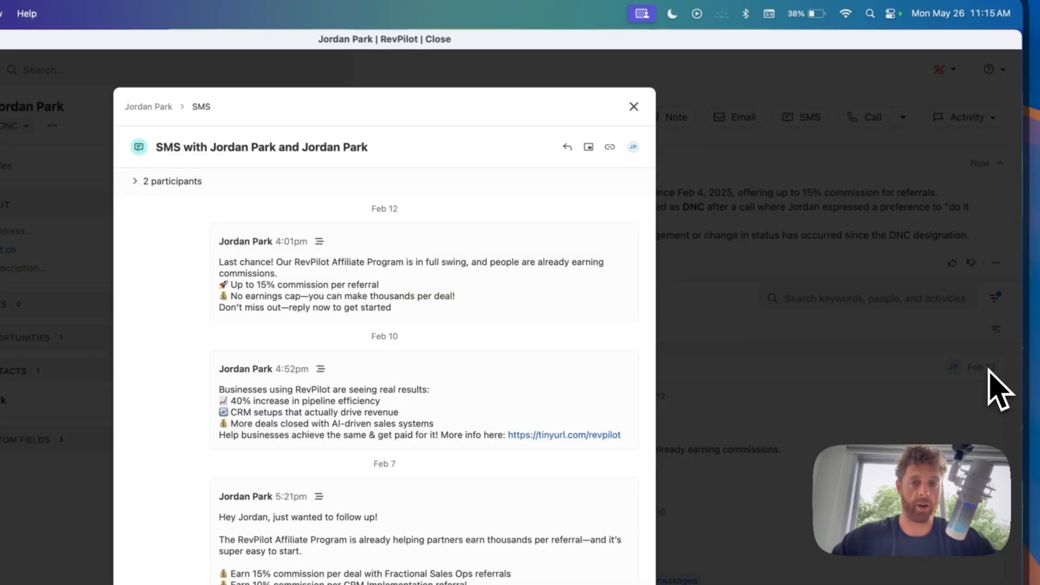
click(632, 106)
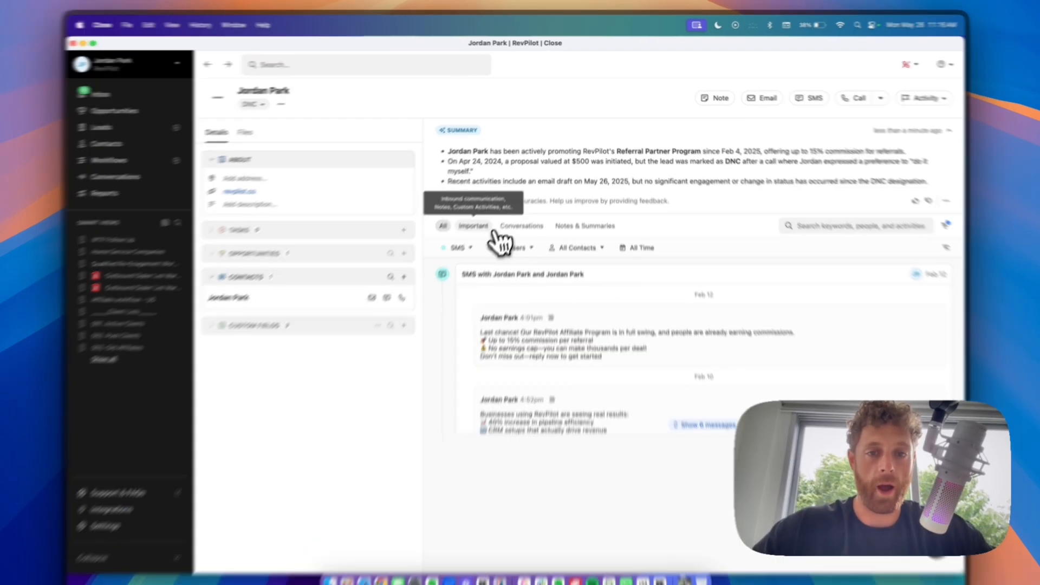
click(489, 228)
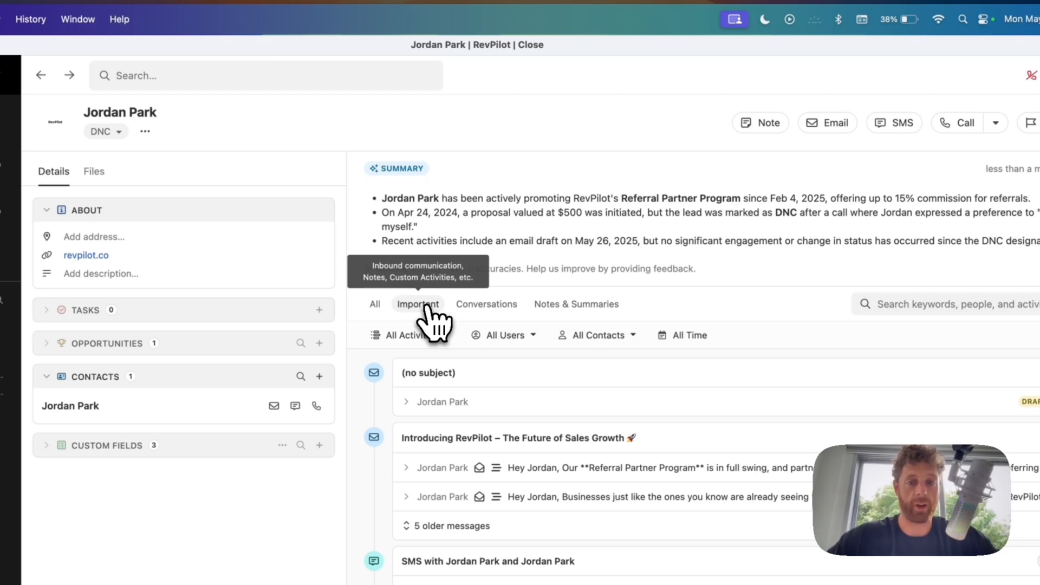
- Filter the feed to Notes & Summaries and check the AI summary's options menu
click(496, 313)
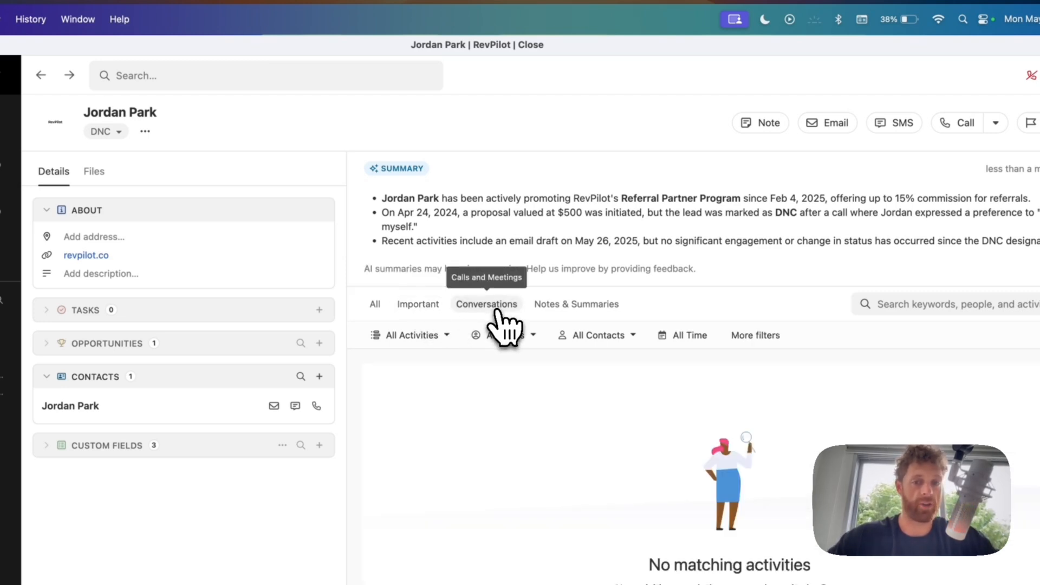
click(599, 310)
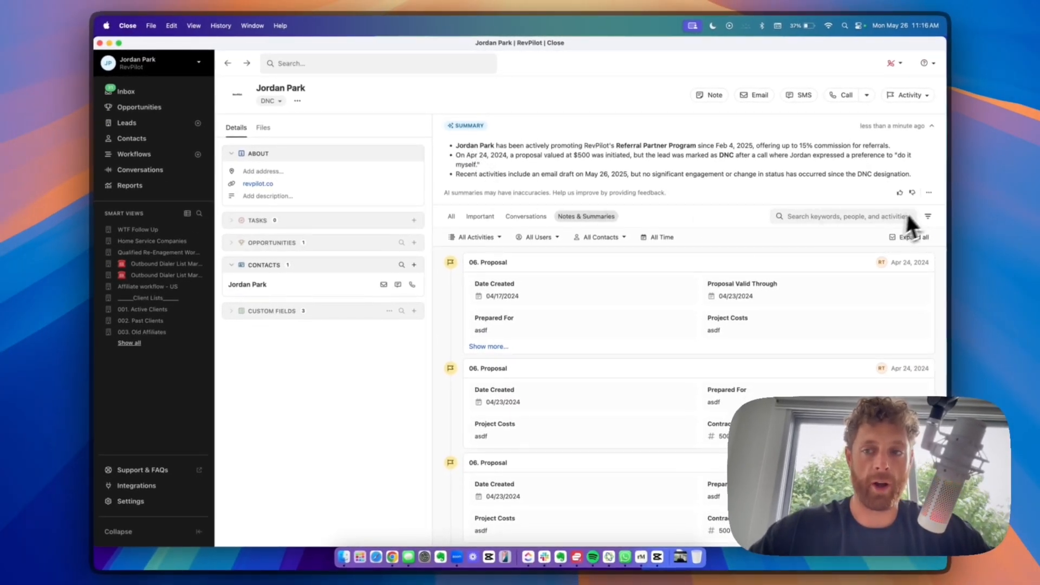
click(930, 194)
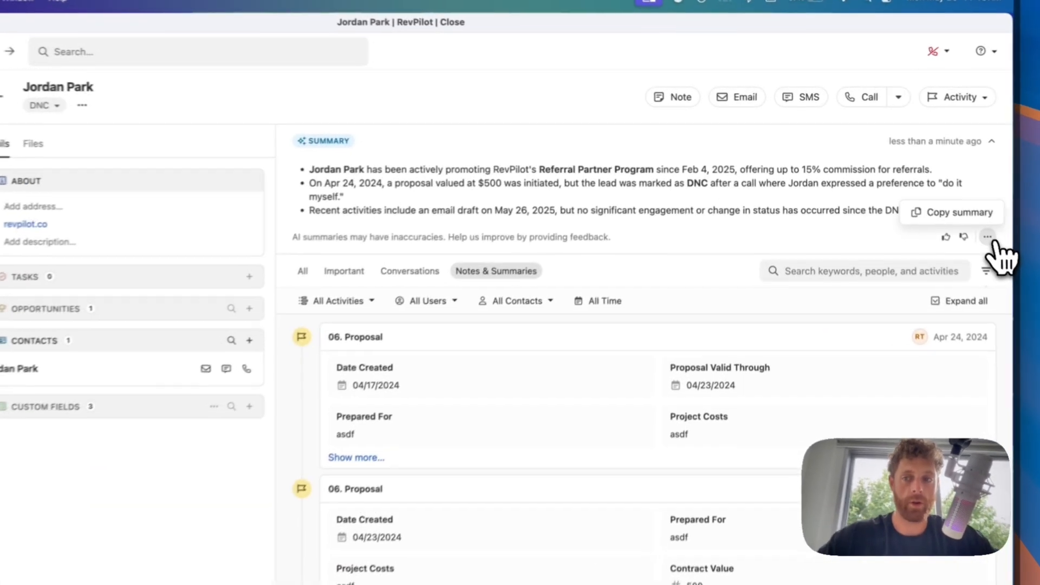
click(504, 216)
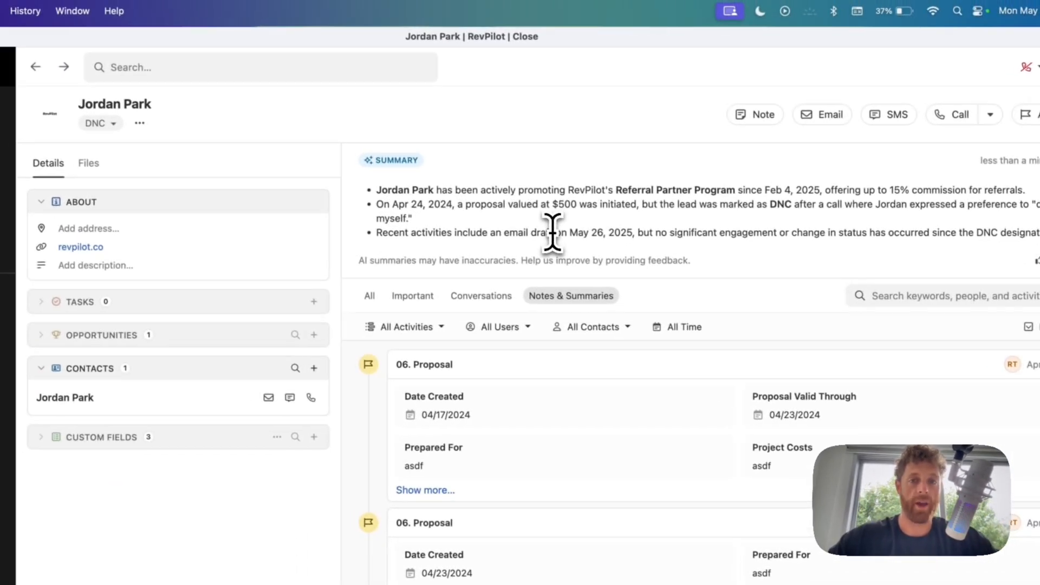
- Select the entire three-bullet AI summary text
drag(395, 214, 860, 264)
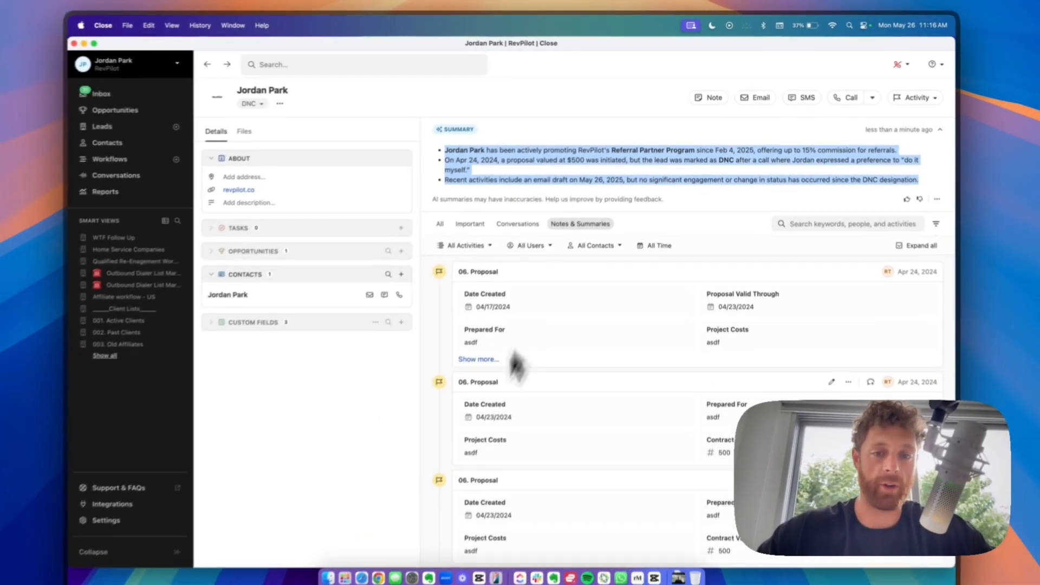
scroll(569, 541, down, 10)
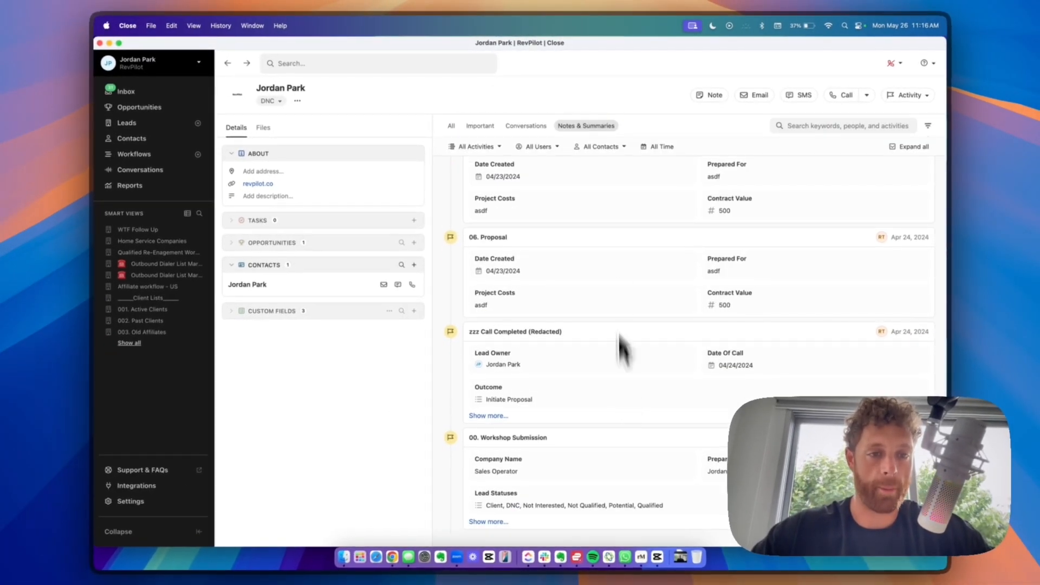
scroll(595, 314, up, 10)
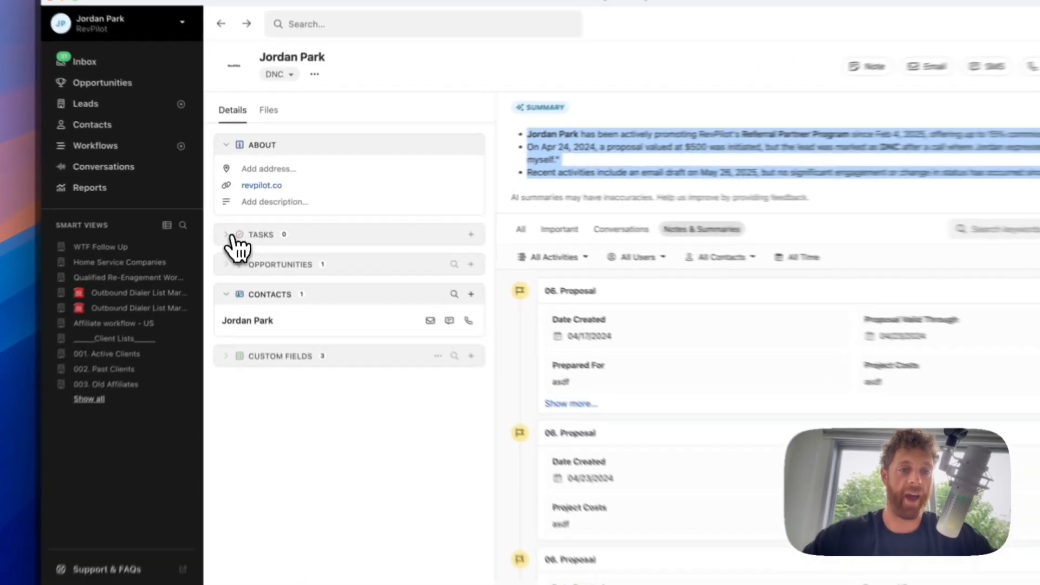
- Start a new task in the Tasks section and name it Send Proposal
click(261, 220)
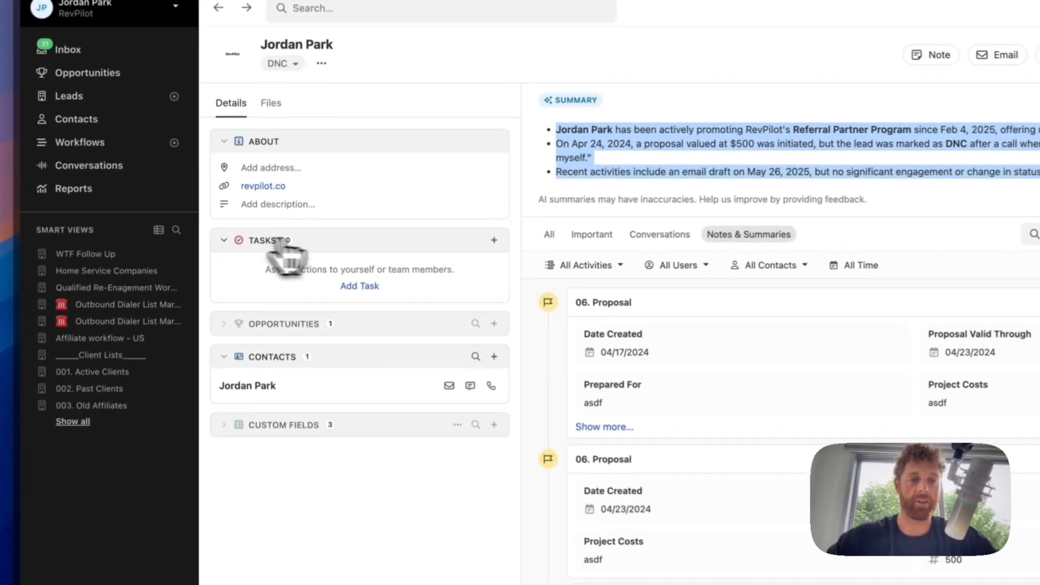
click(361, 288)
click(325, 269)
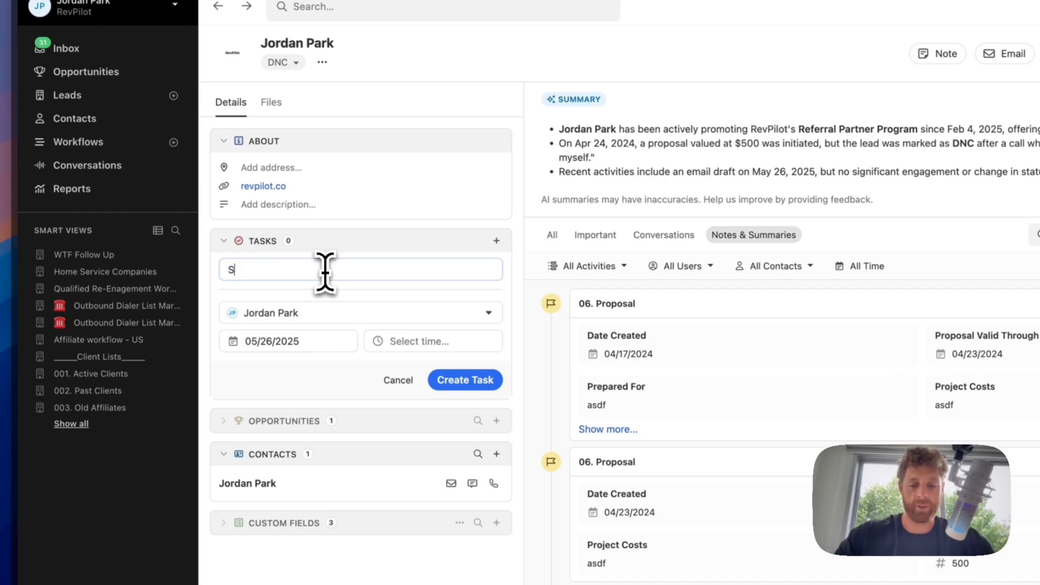
text(Sed)
key(BackSpace)
key(BackSpace)
text(nd P(rop)
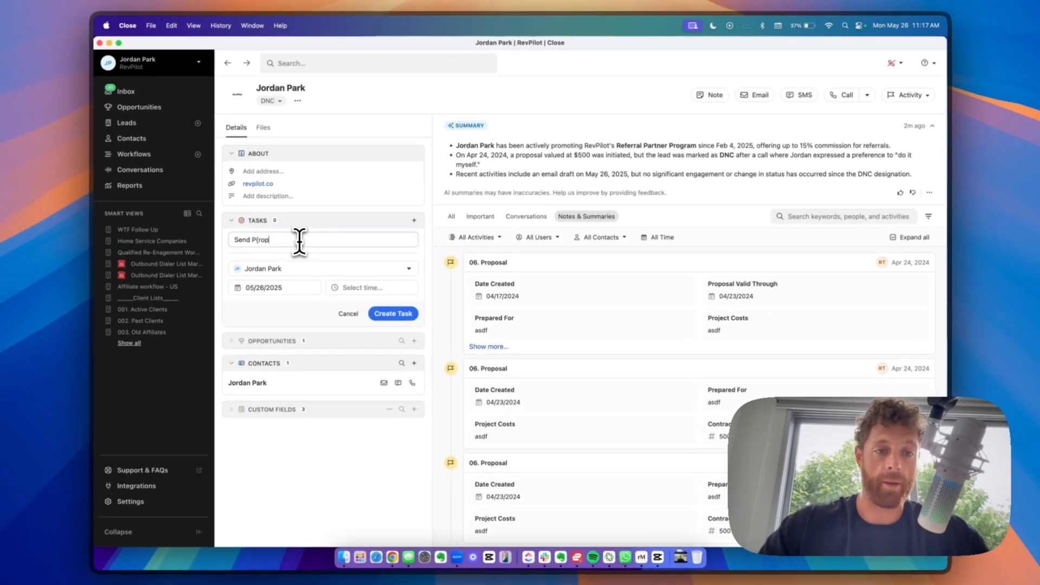
key(BackSpace)
key(BackSpace)
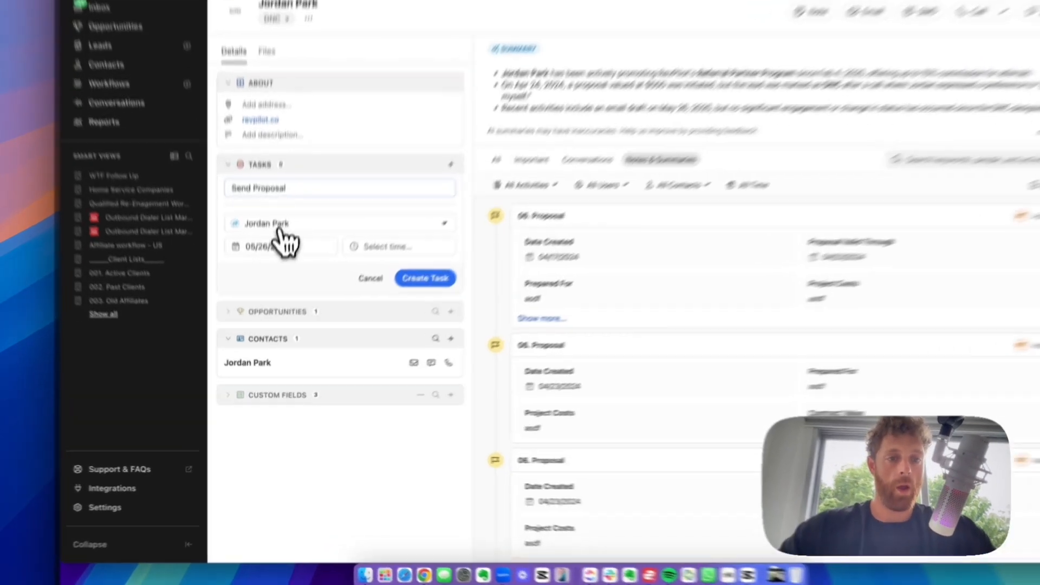
- Keep the current task assignee after checking the inactive users list
click(271, 269)
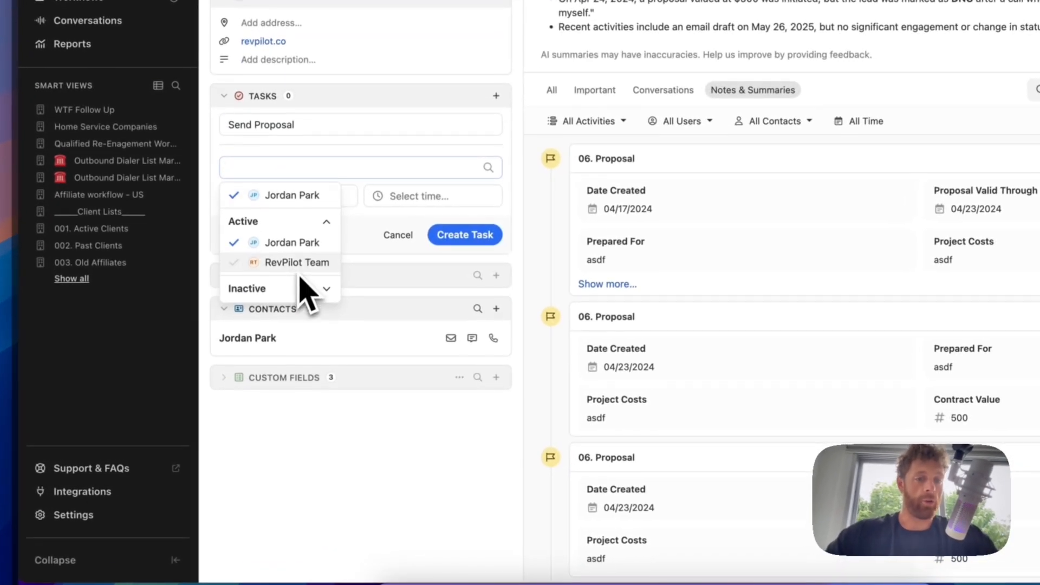
click(273, 288)
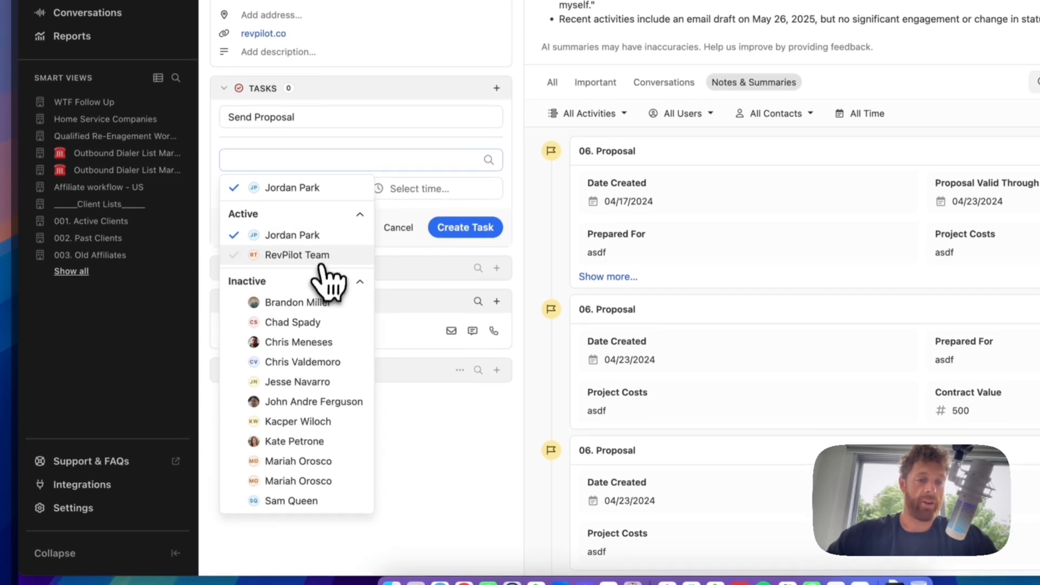
click(300, 282)
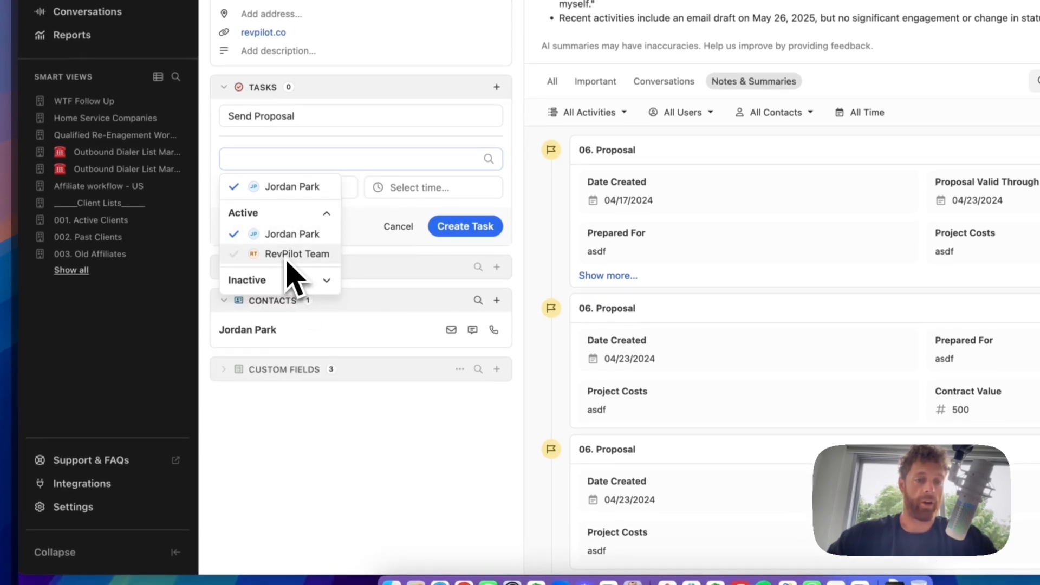
click(321, 134)
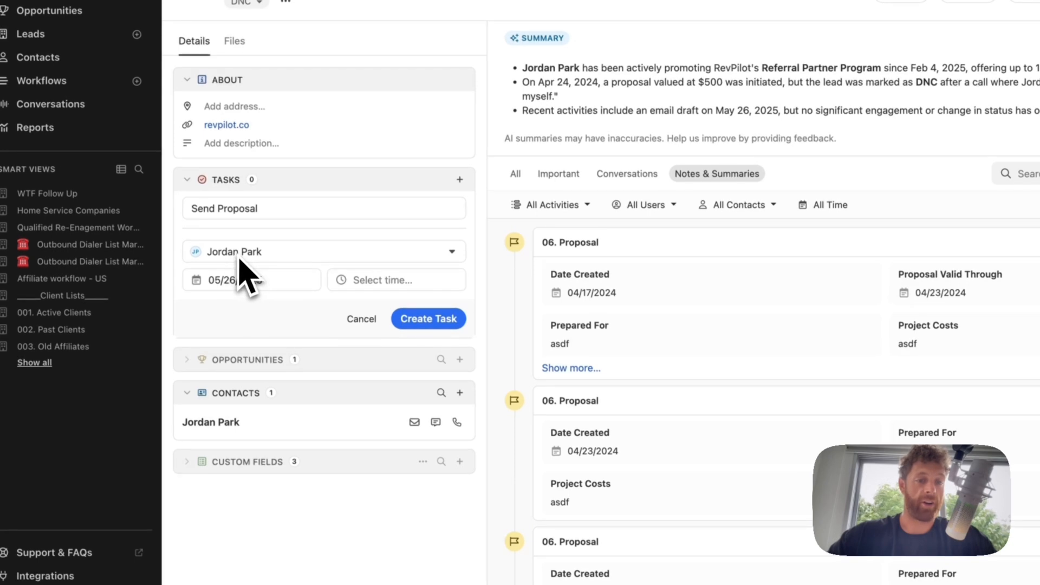
- Set the task due May 30, 2025 at 2:00pm and create it
click(227, 281)
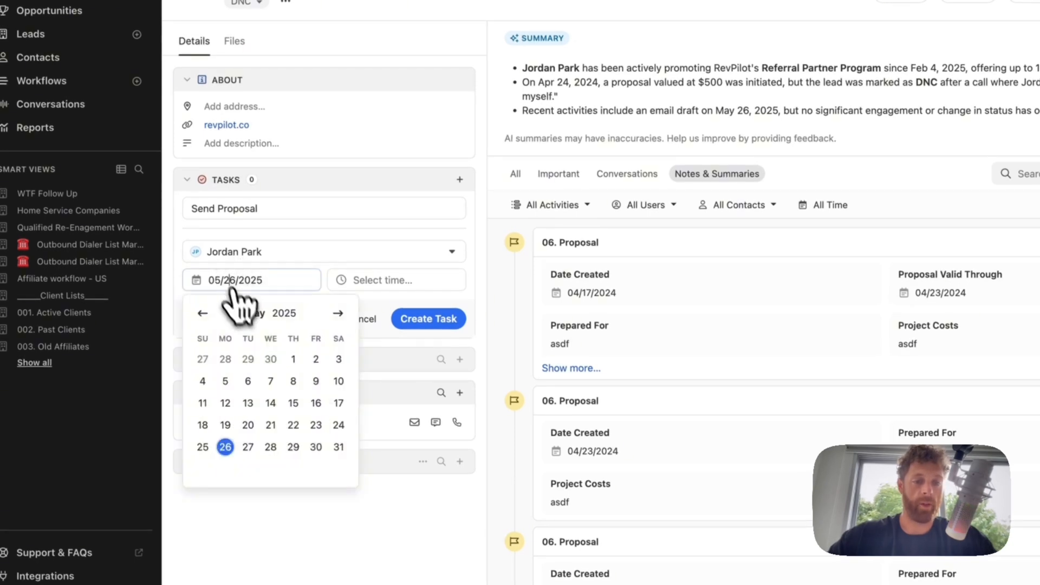
click(315, 446)
click(373, 281)
scroll(386, 401, down, 5)
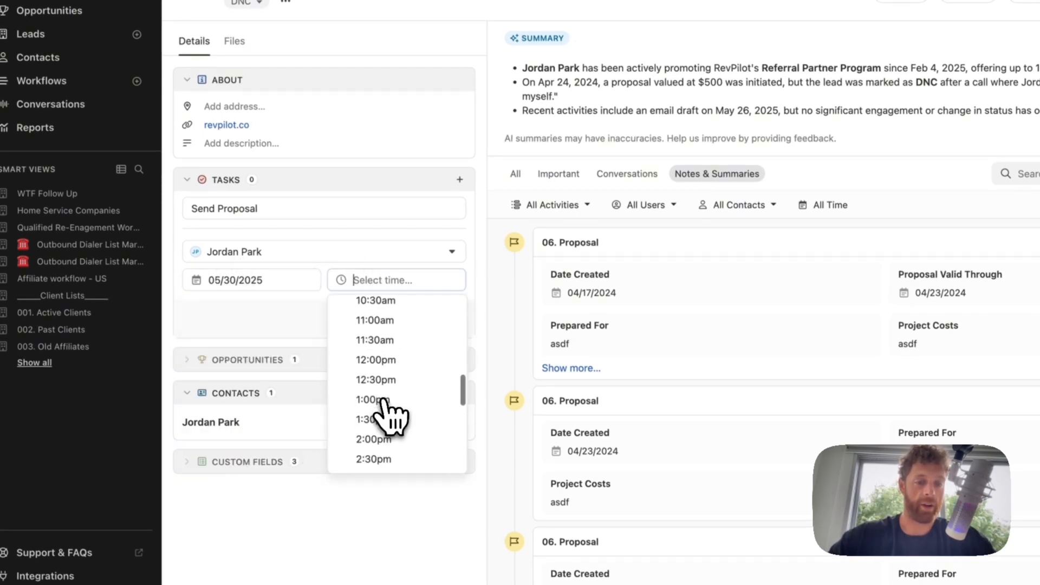
click(382, 379)
click(428, 319)
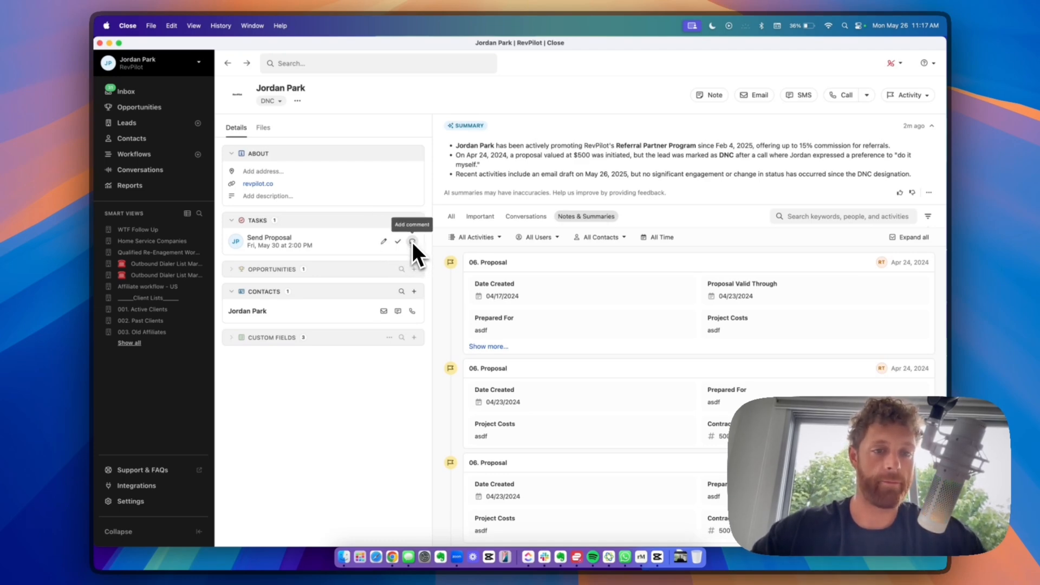
- Expand Opportunities and inspect the Unknown opportunity's details, fields and actions
click(255, 269)
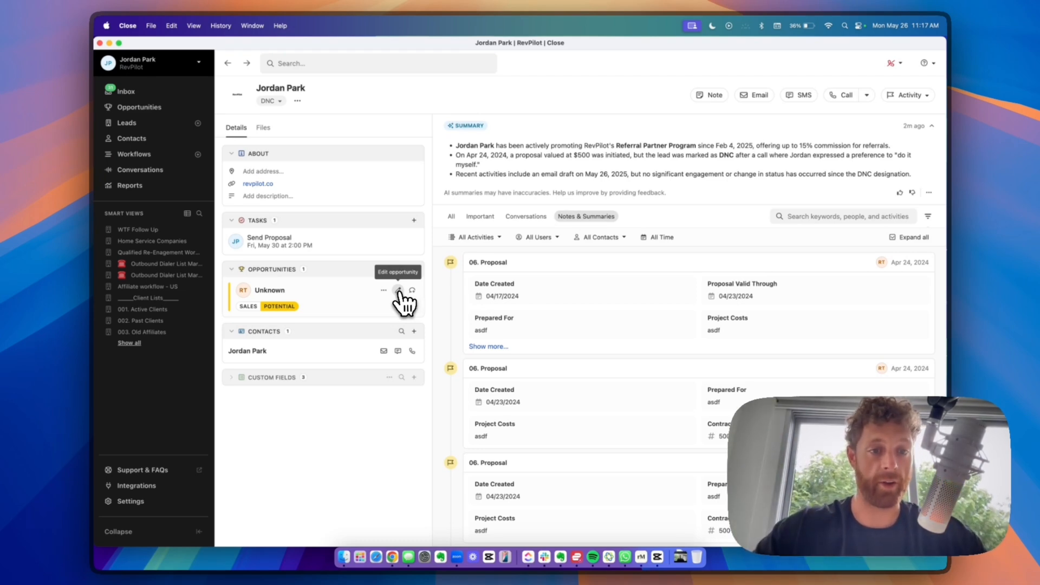
click(294, 295)
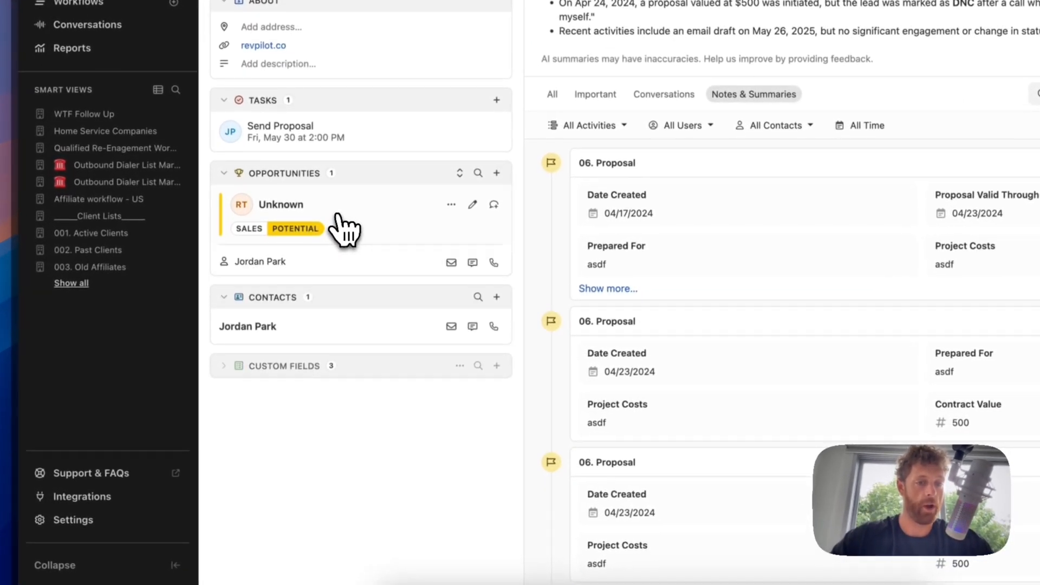
click(338, 216)
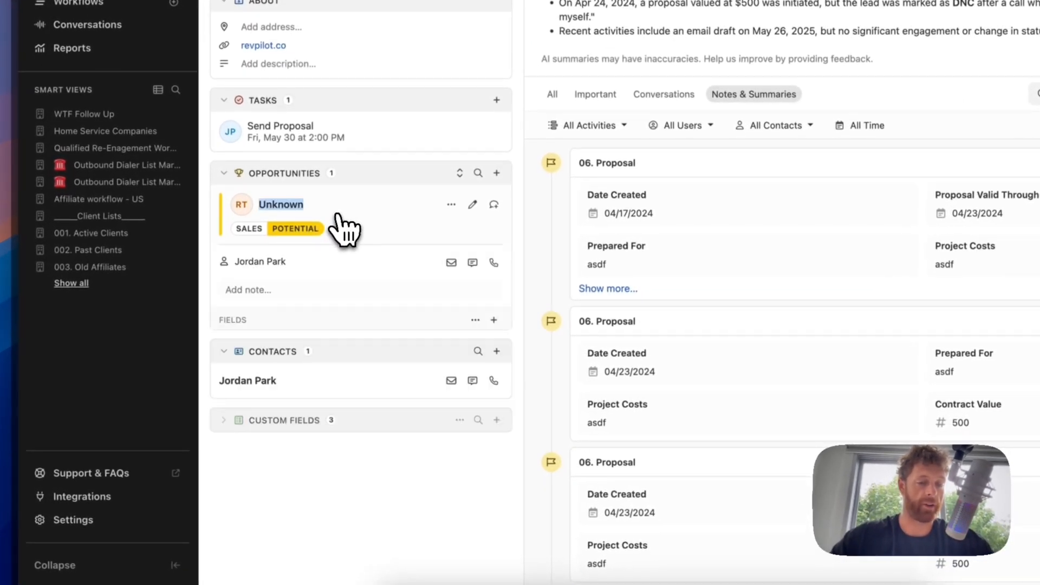
click(338, 217)
click(338, 217)
click(338, 217)
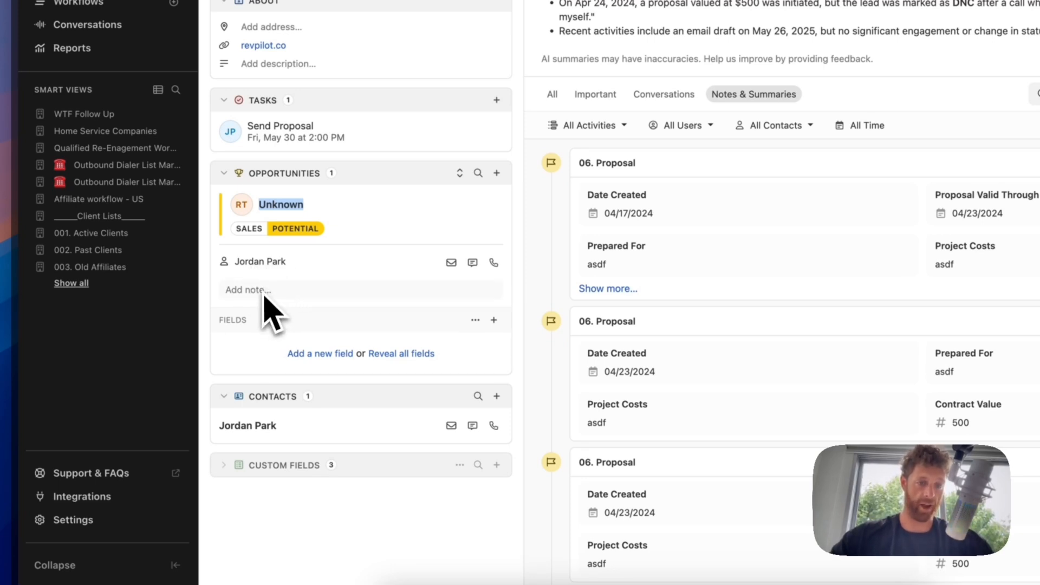
click(325, 353)
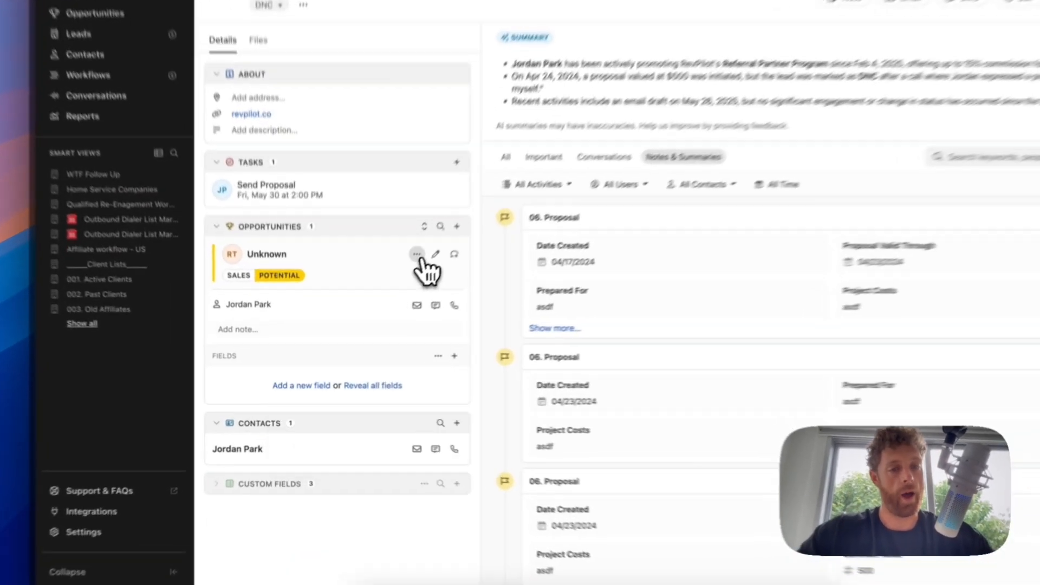
click(383, 290)
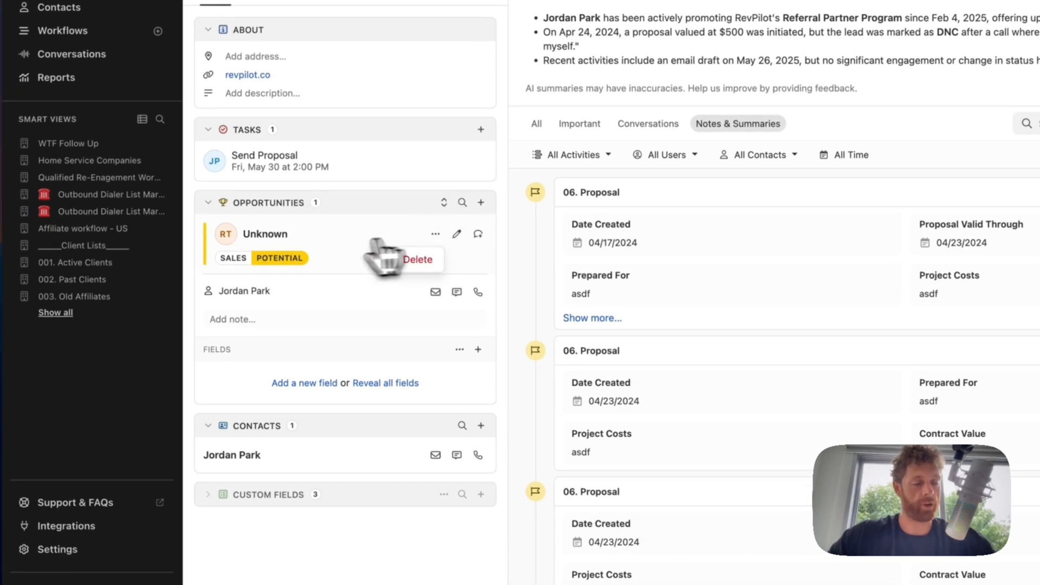
click(336, 255)
- Start a new opportunity with status Finance > Initial Payment
click(481, 202)
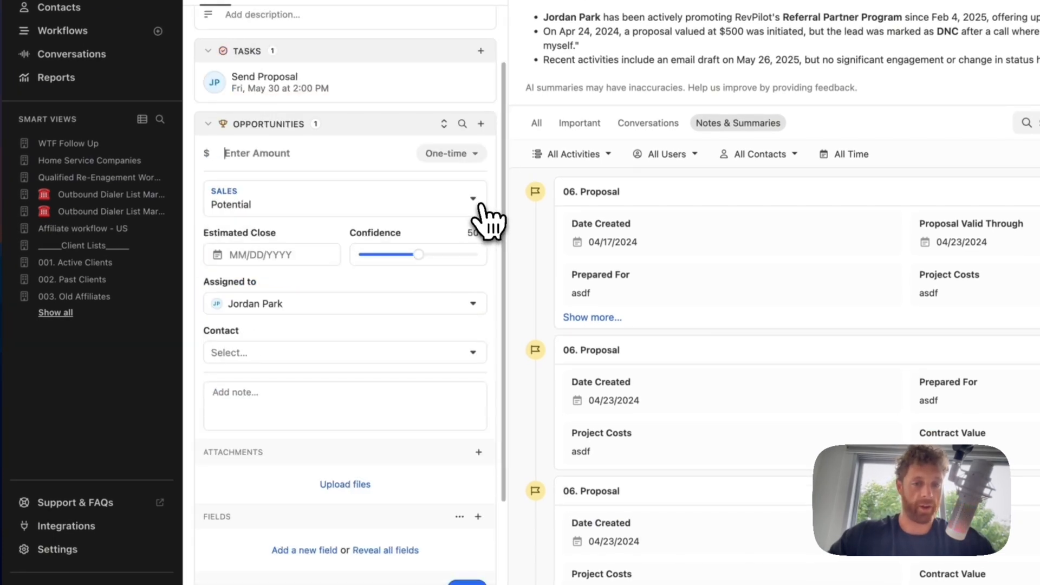
click(244, 205)
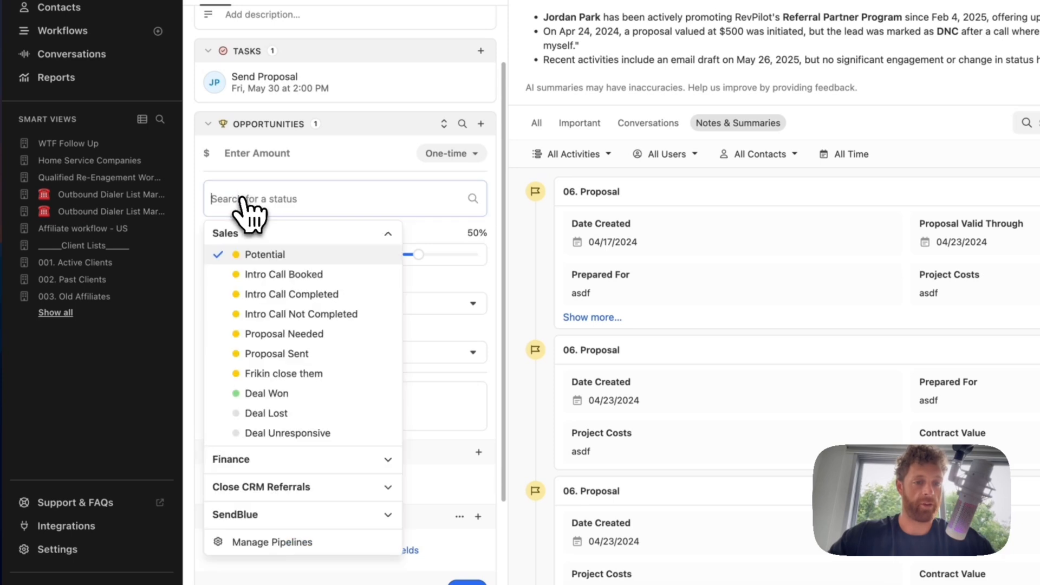
click(276, 459)
scroll(279, 472, down, 2)
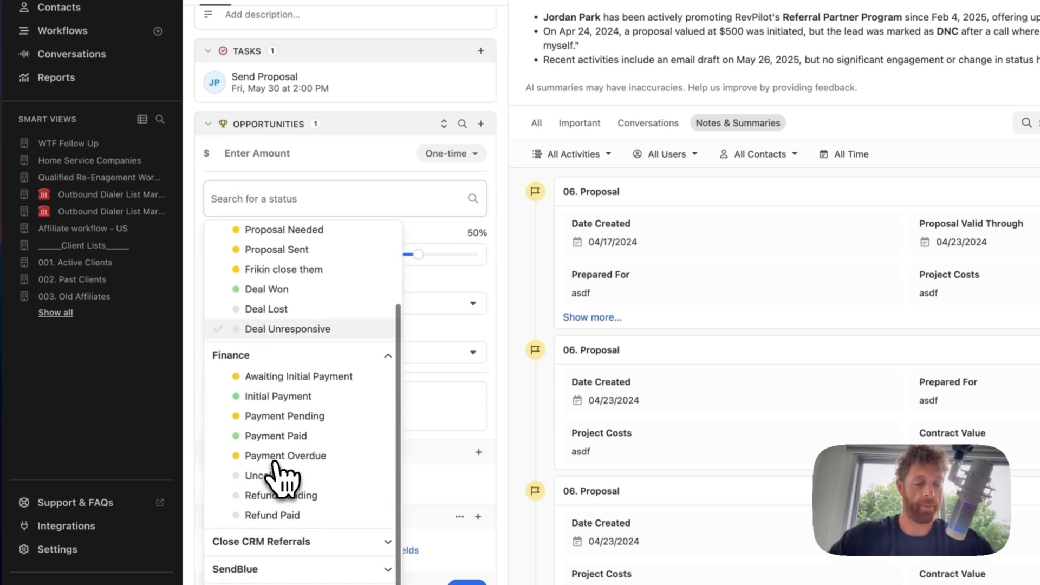
click(306, 392)
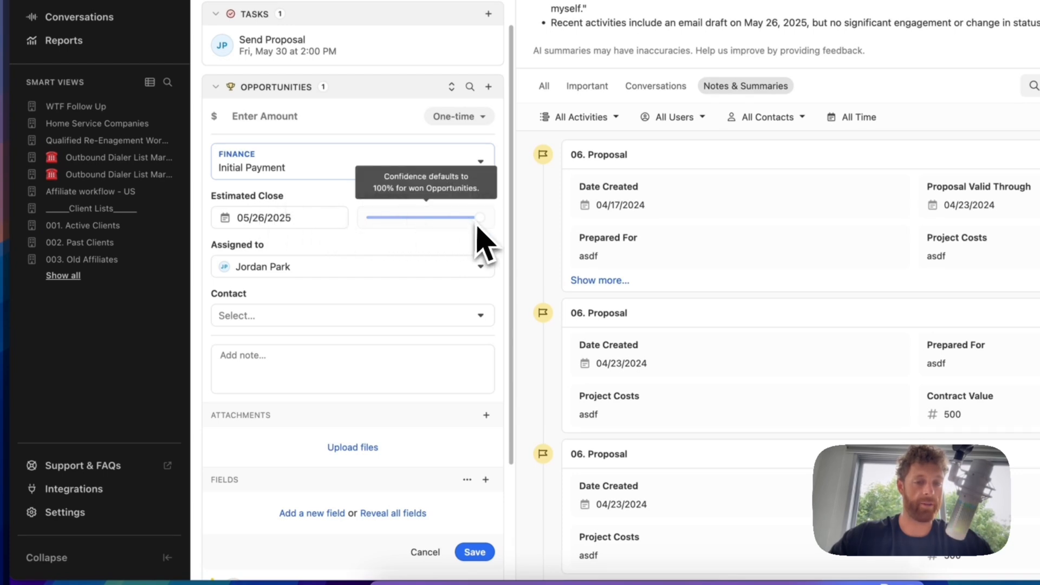
- Link the lead's contact, then cancel the draft opportunity without saving
click(268, 316)
click(270, 344)
click(278, 324)
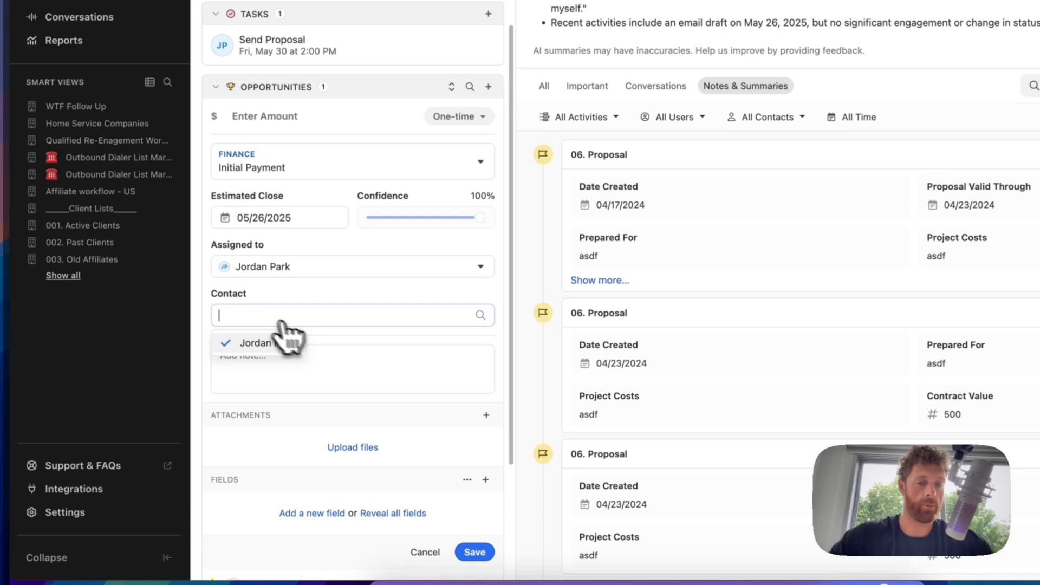
click(382, 360)
scroll(285, 364, down, 2)
scroll(286, 364, down, 1)
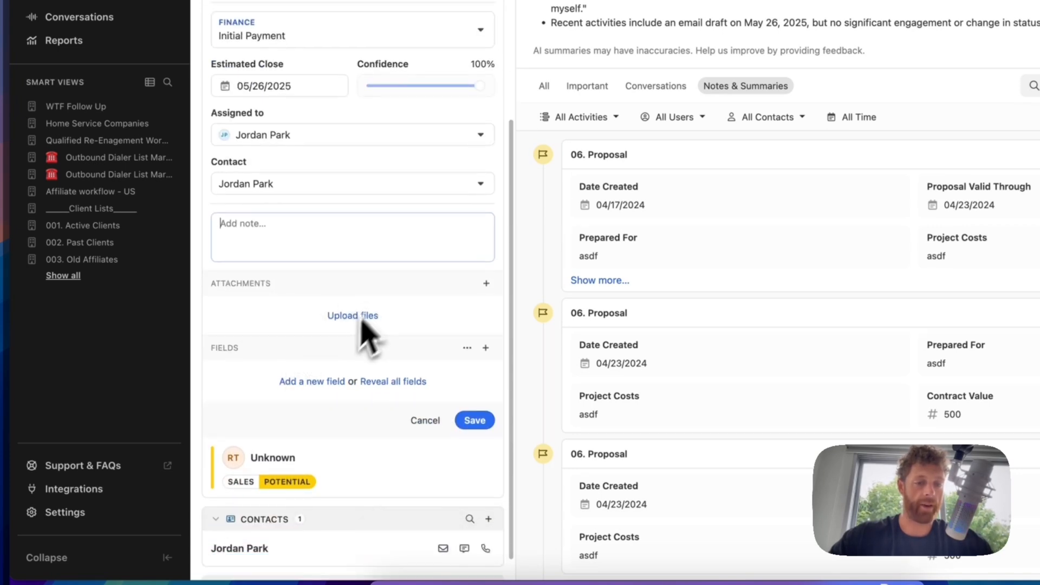
scroll(379, 320, down, 1)
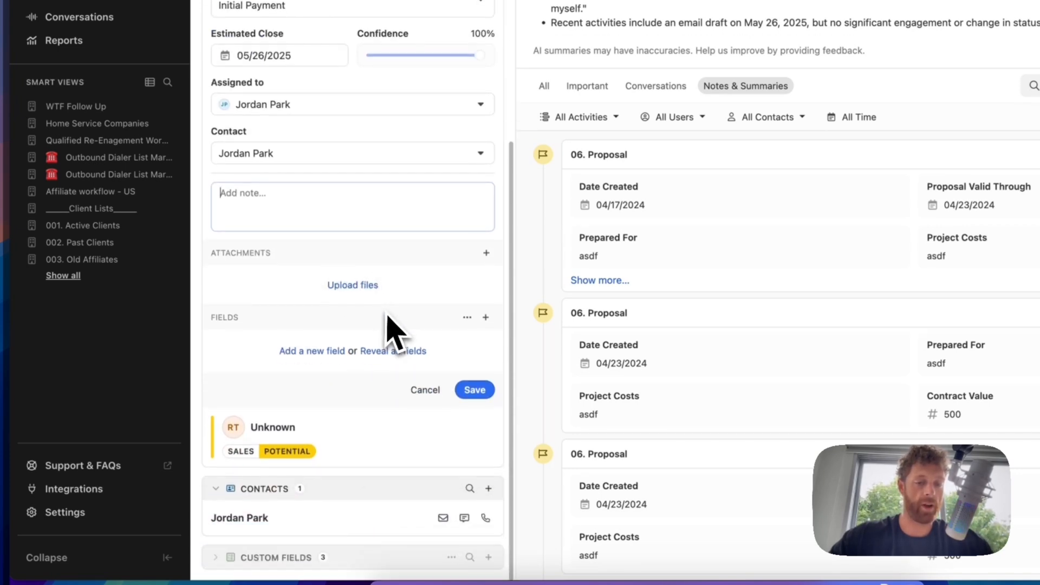
click(426, 391)
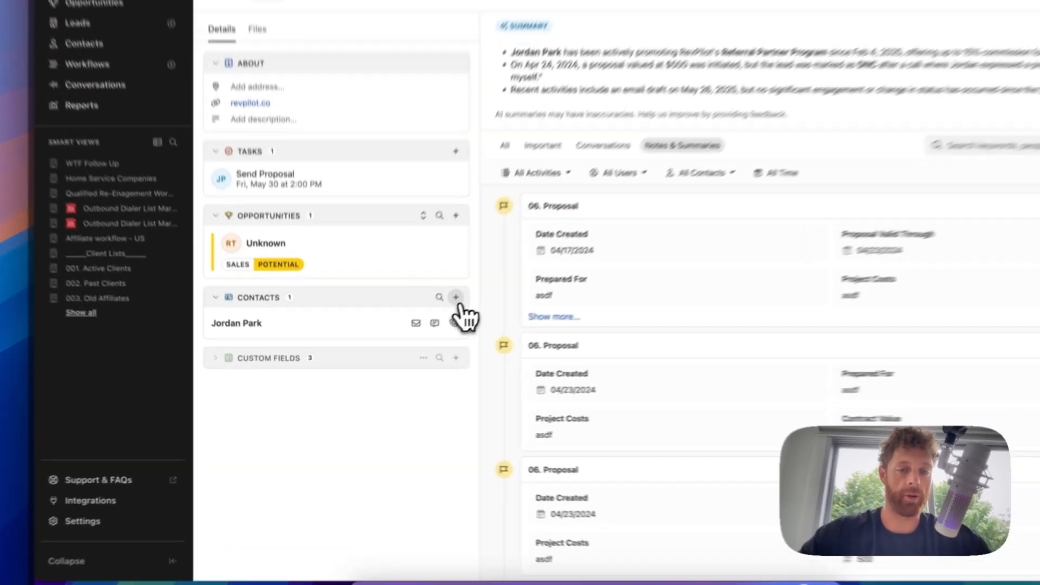
- Start a new contact Test, role testing youtube, and enter its office e-mail address
click(414, 331)
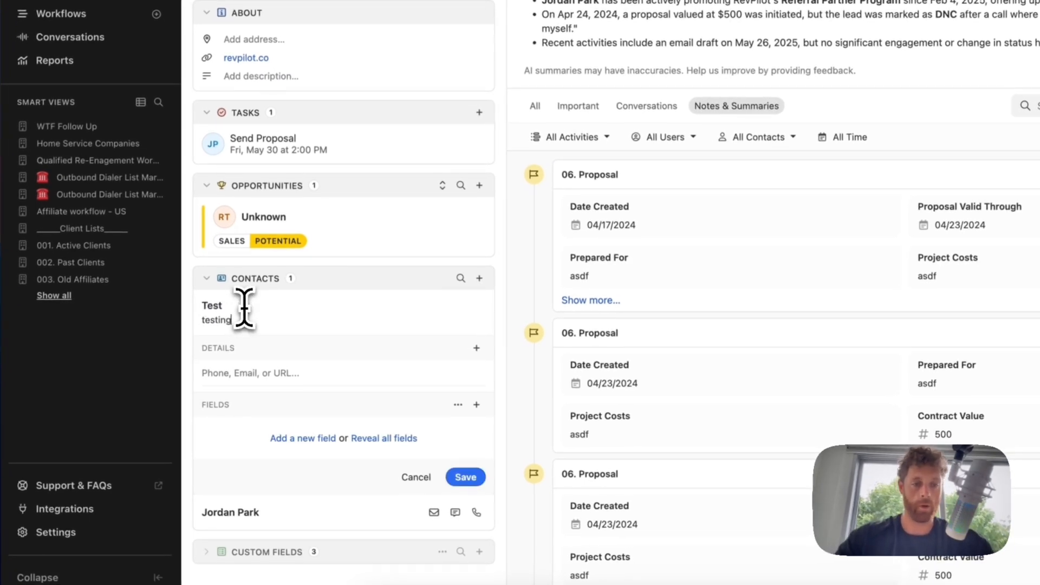
click(246, 373)
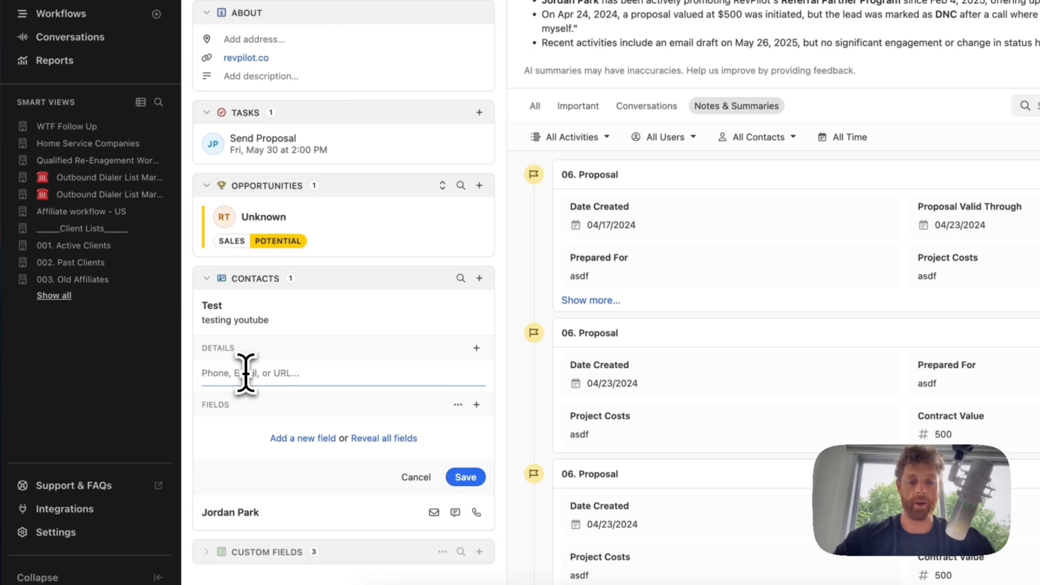
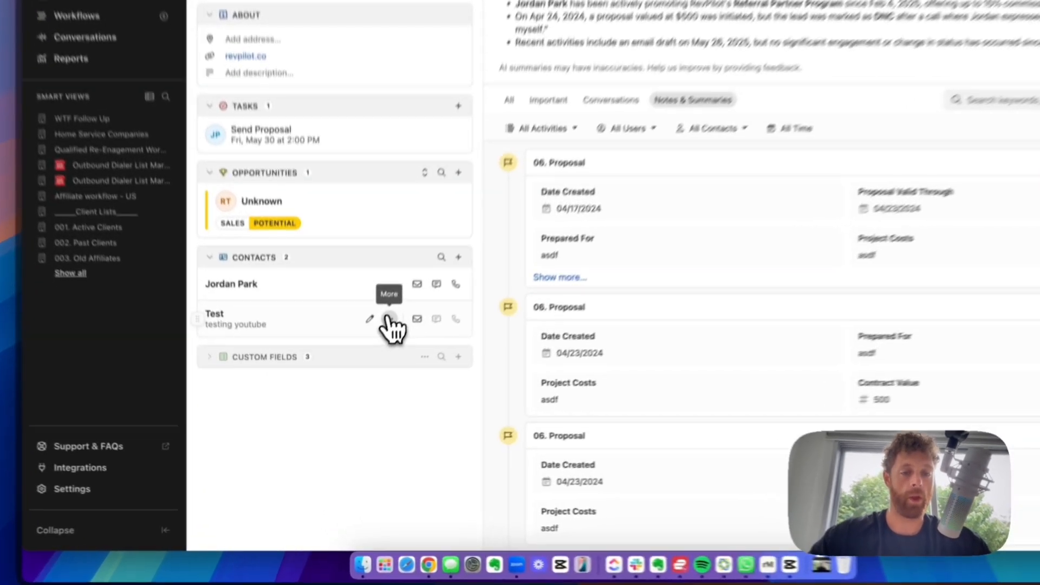
- Make Test the lead's primary contact, then expand the Custom Fields section
click(363, 376)
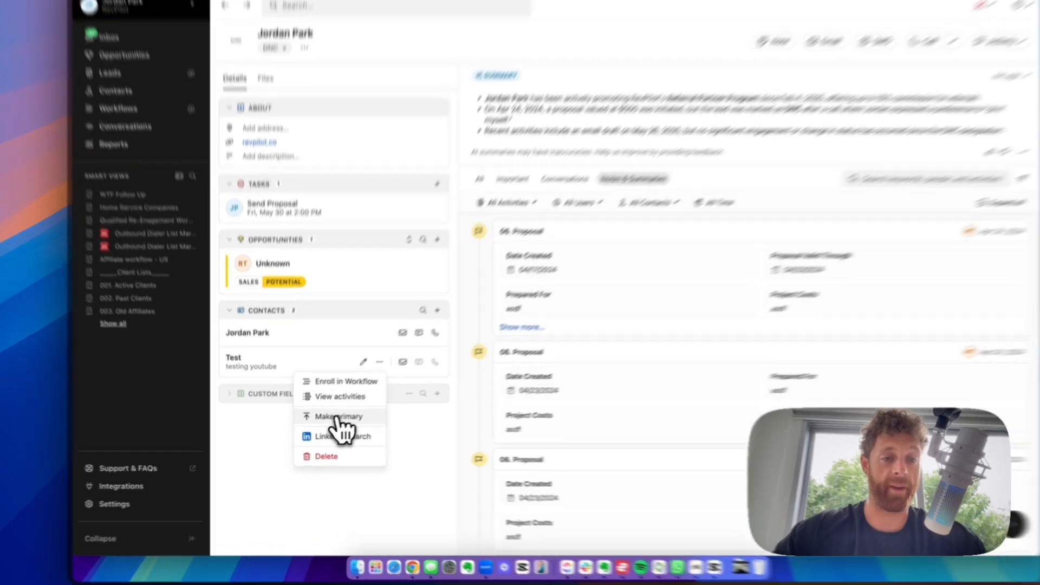
click(327, 424)
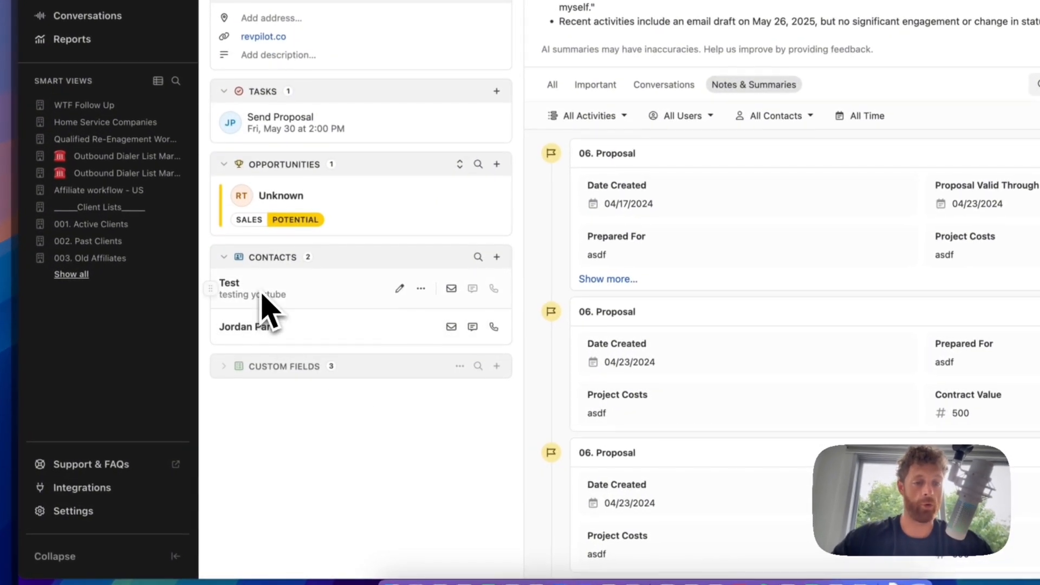
mouse_move(210, 286)
mouse_down()
mouse_move(209, 332)
mouse_move(208, 283)
mouse_up()
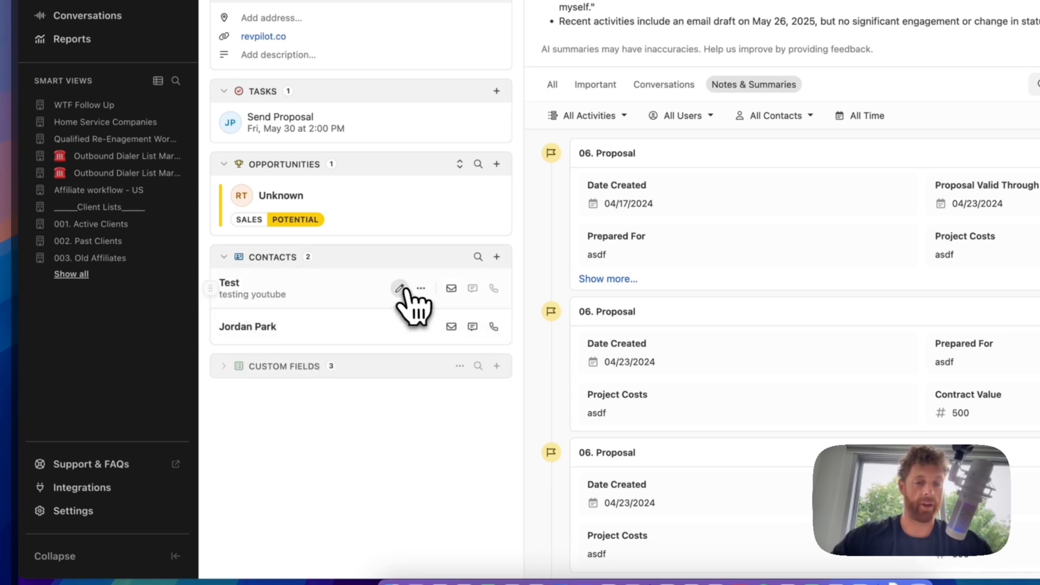
click(422, 289)
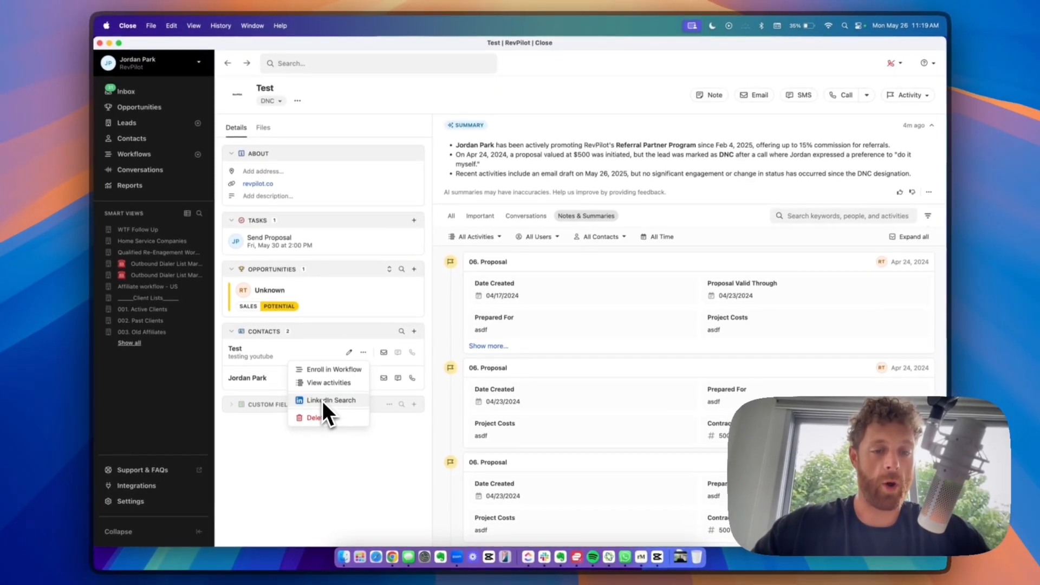
click(391, 453)
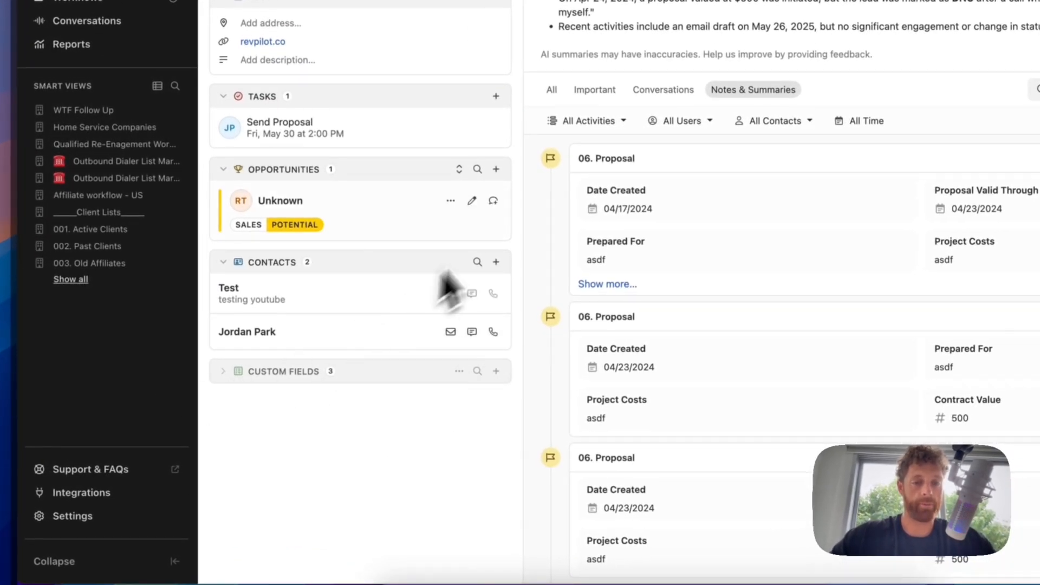
click(224, 371)
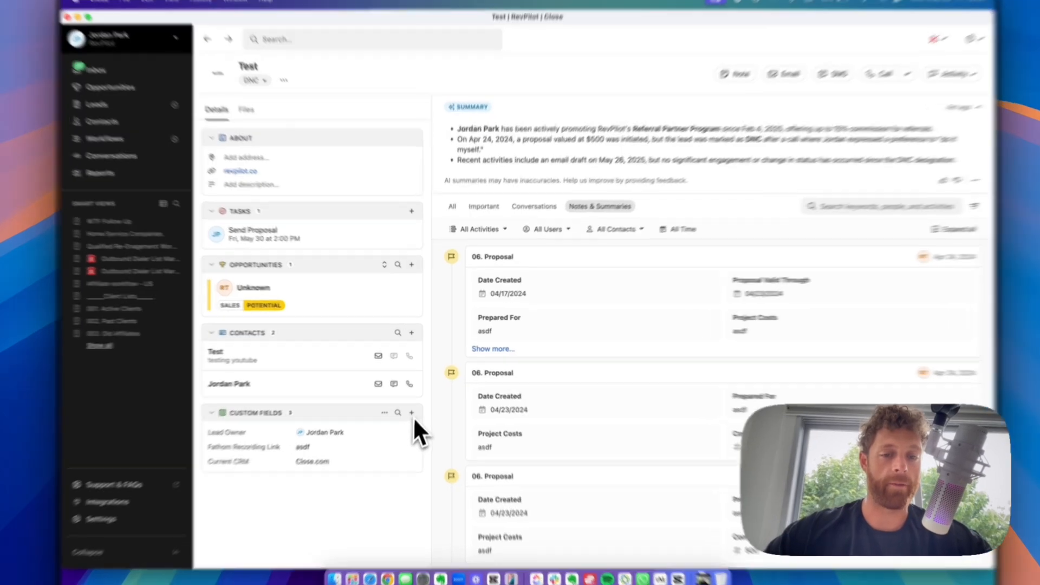
- Add the Date of Call custom field to the lead, set to 05/26/2025
click(414, 404)
scroll(476, 336, down, 5)
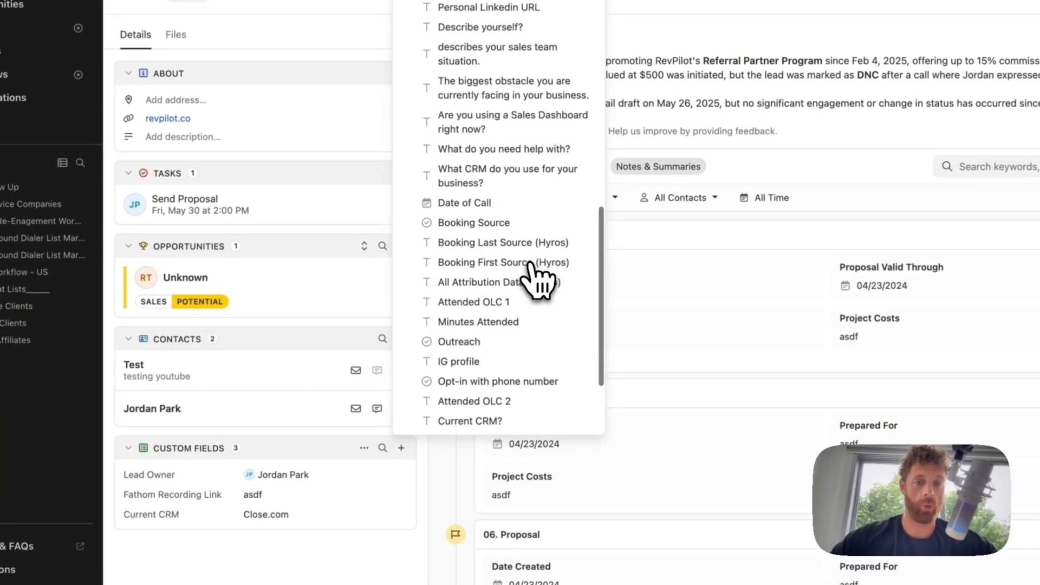
scroll(469, 260, down, 5)
scroll(467, 280, up, 5)
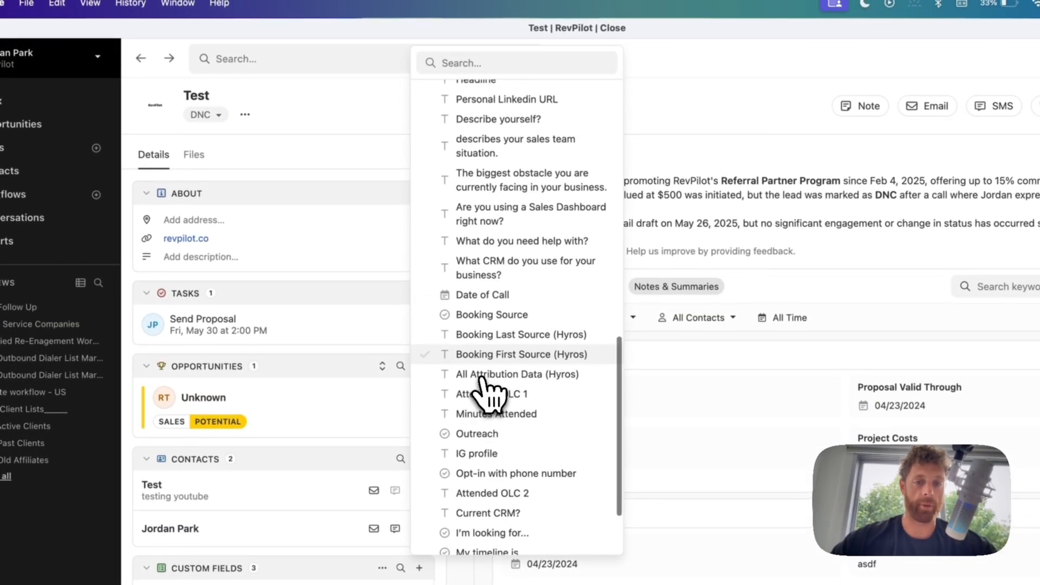
click(496, 294)
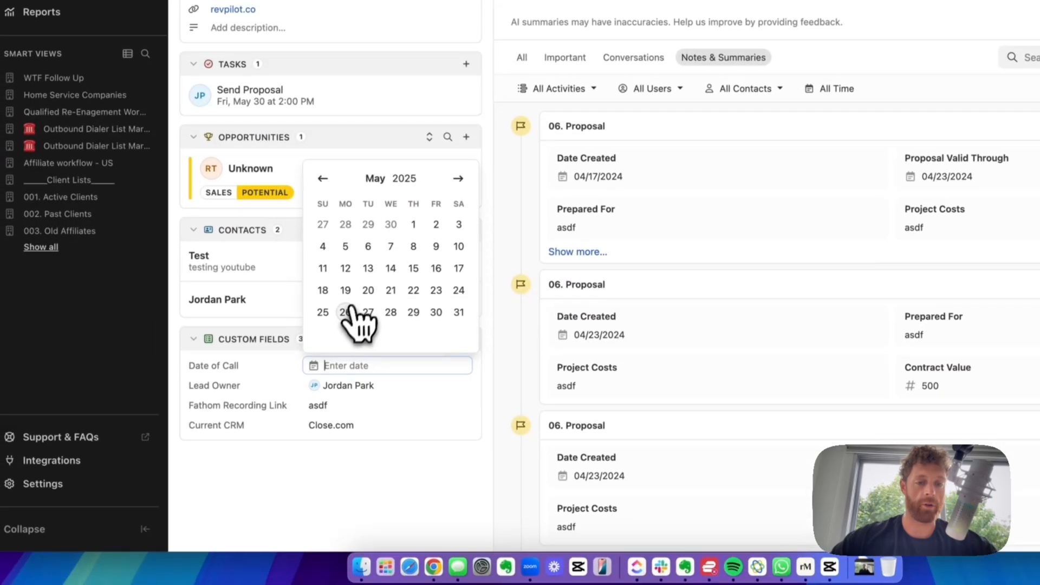
click(347, 312)
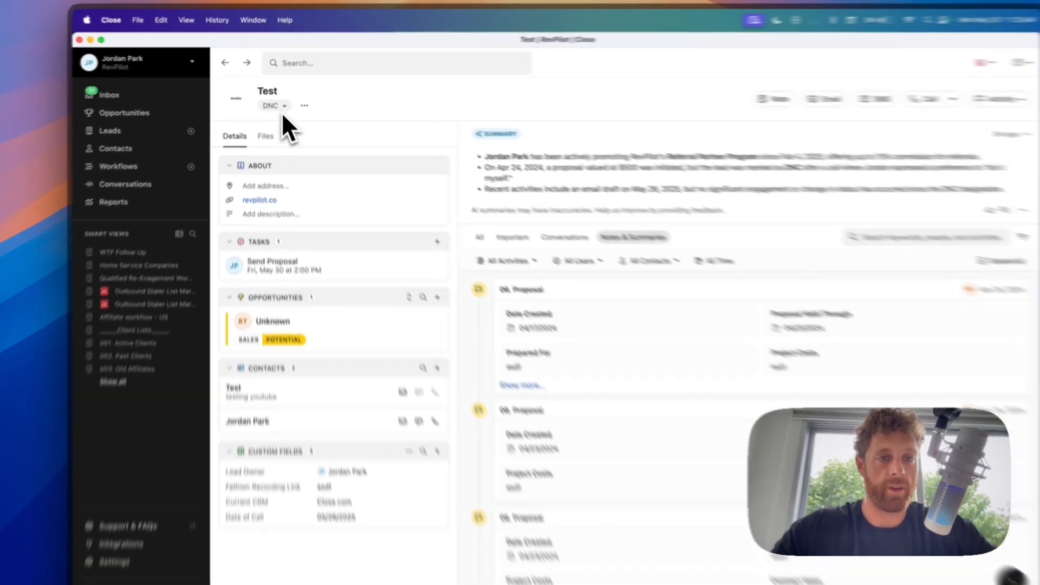
- Check the lead status list, then open Settings > Statuses & Pipelines
click(269, 101)
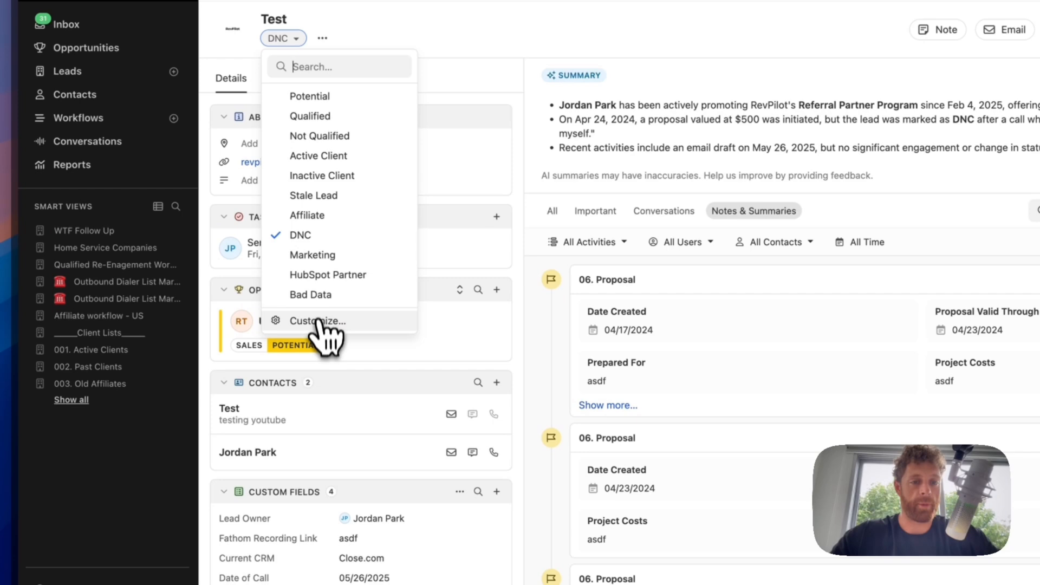
click(100, 524)
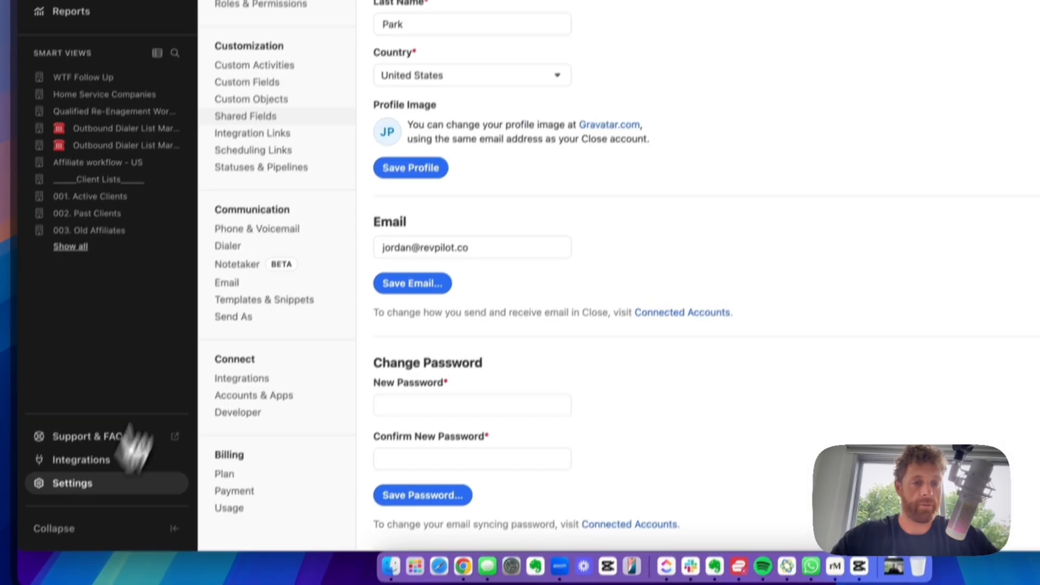
click(236, 306)
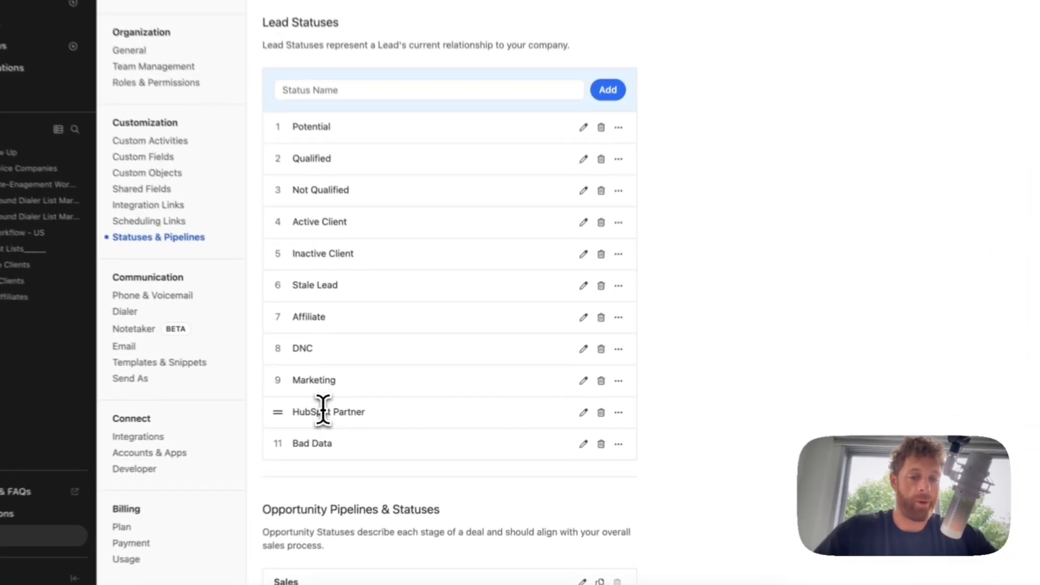
double_click(389, 413)
triple_click(333, 414)
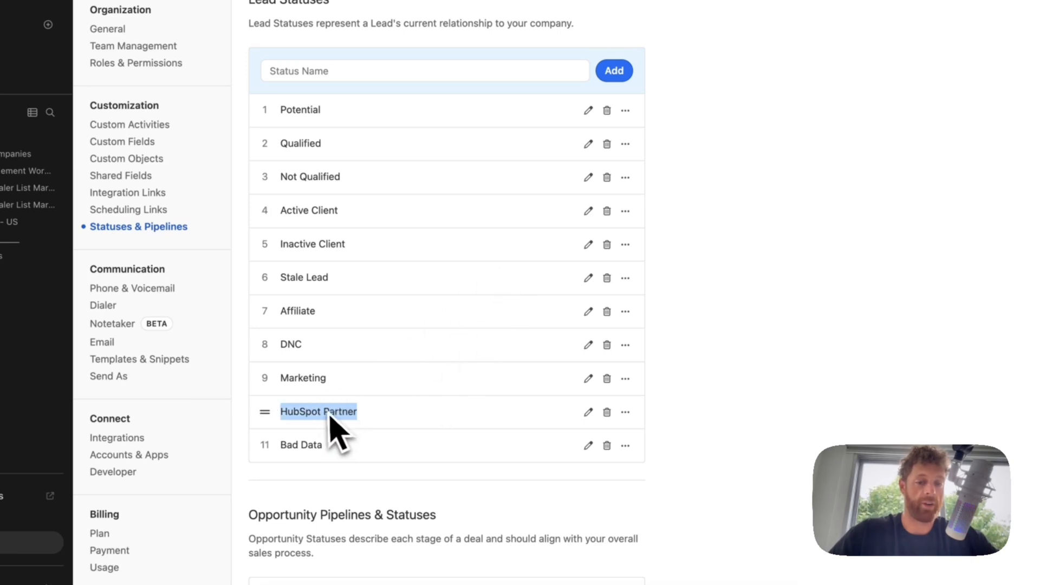
triple_click(325, 411)
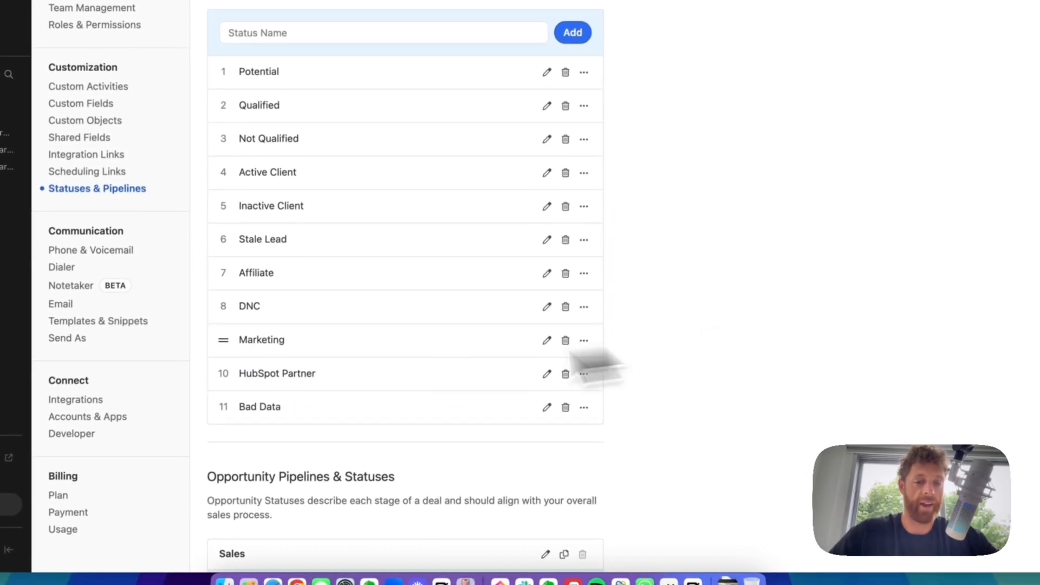
double_click(311, 379)
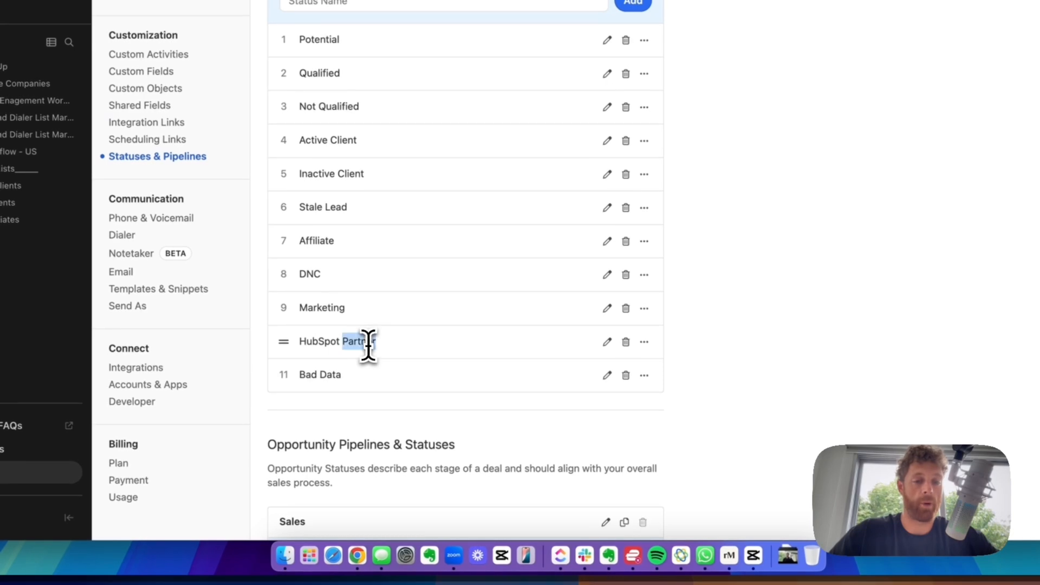
triple_click(368, 346)
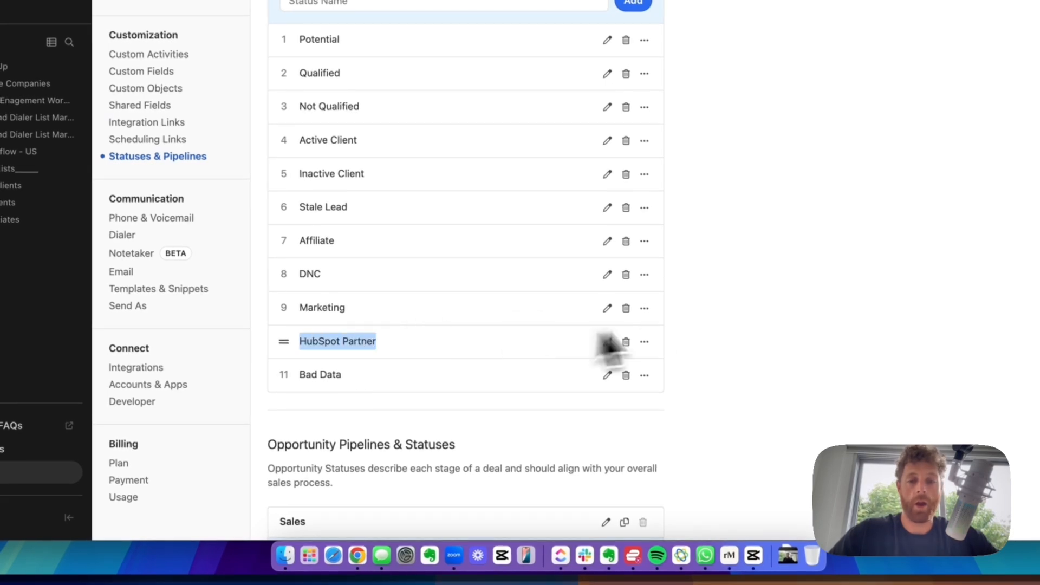
click(690, 321)
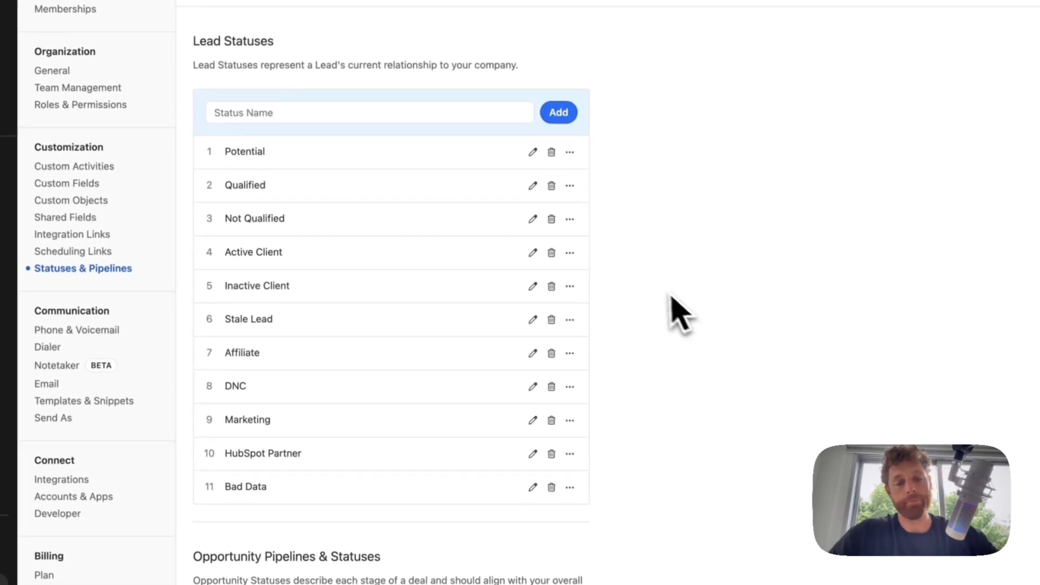
scroll(677, 309, down, 6)
scroll(677, 309, up, 6)
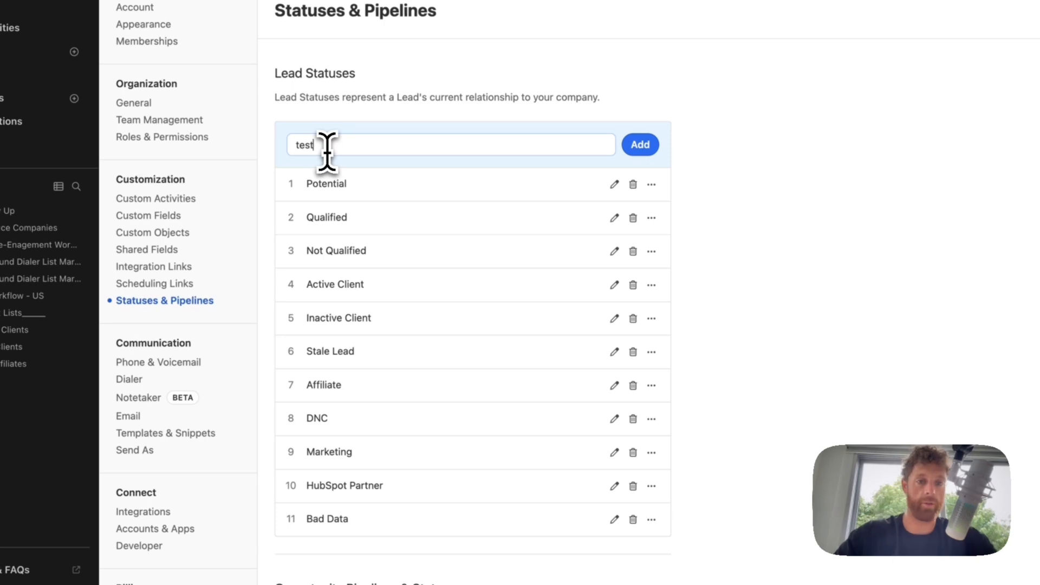
click(639, 147)
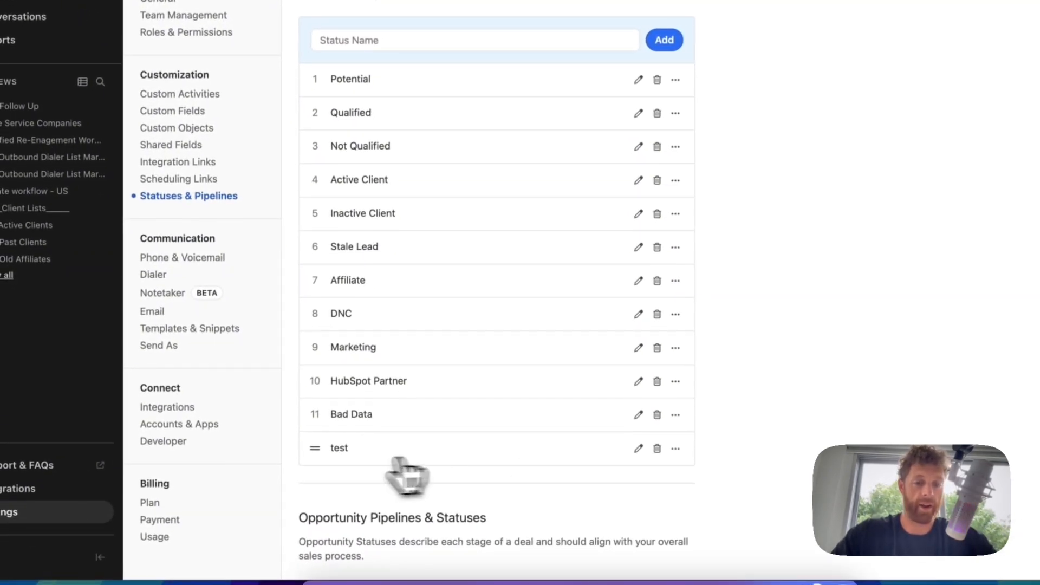
drag(314, 448, 368, 493)
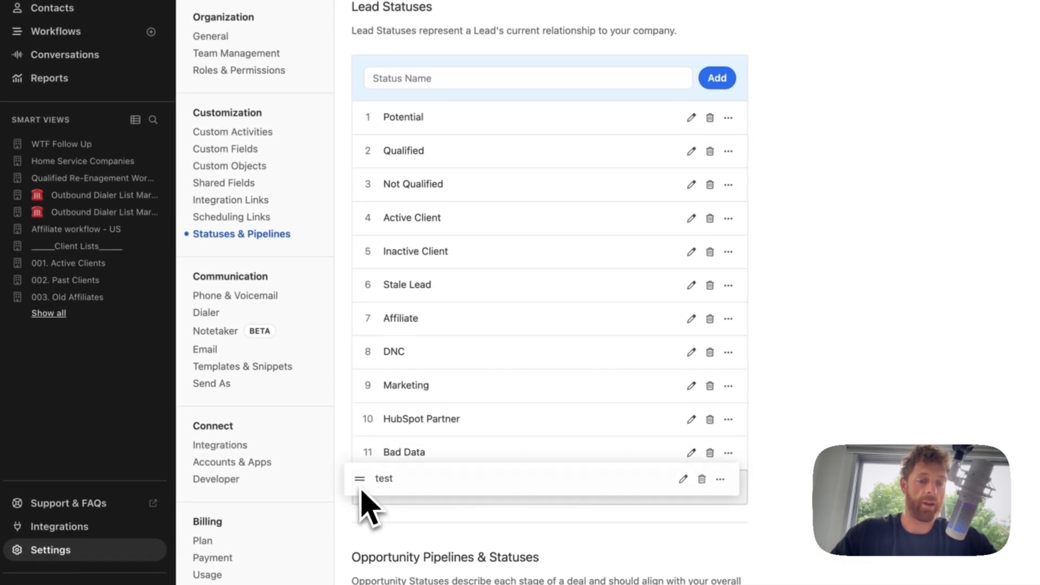
click(728, 486)
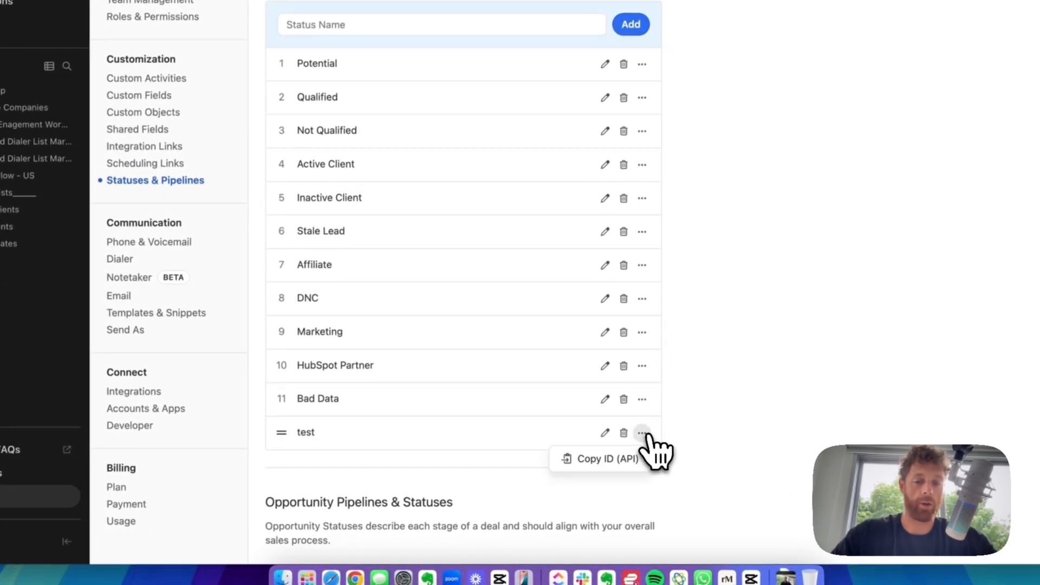
click(623, 432)
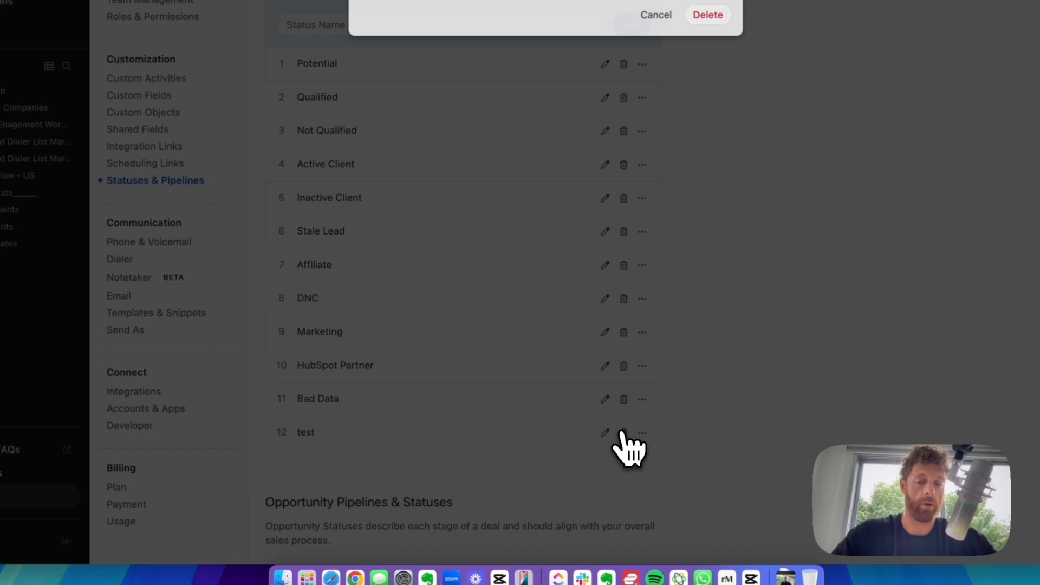
click(708, 14)
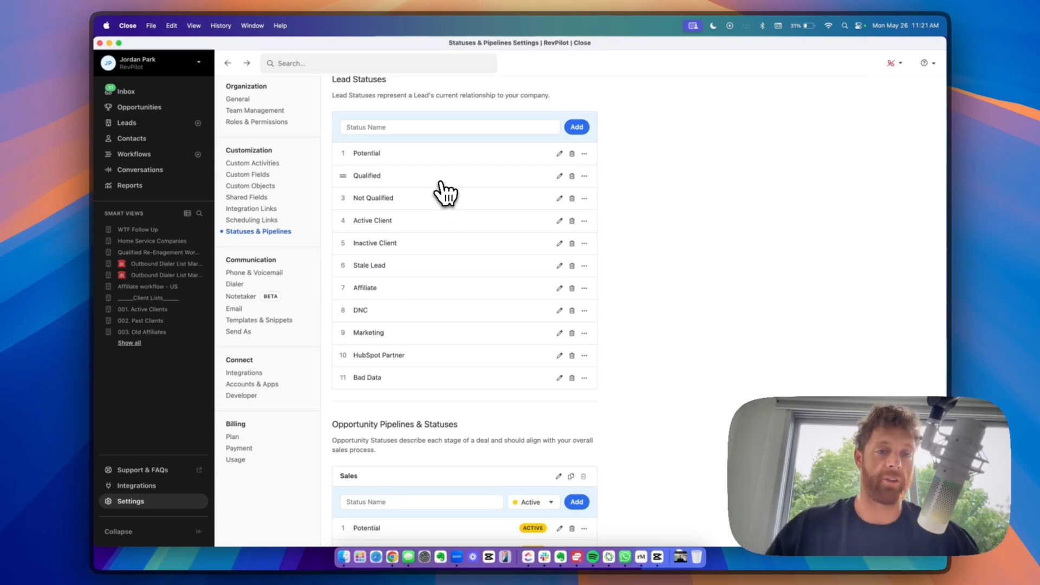
scroll(658, 233, down, 5)
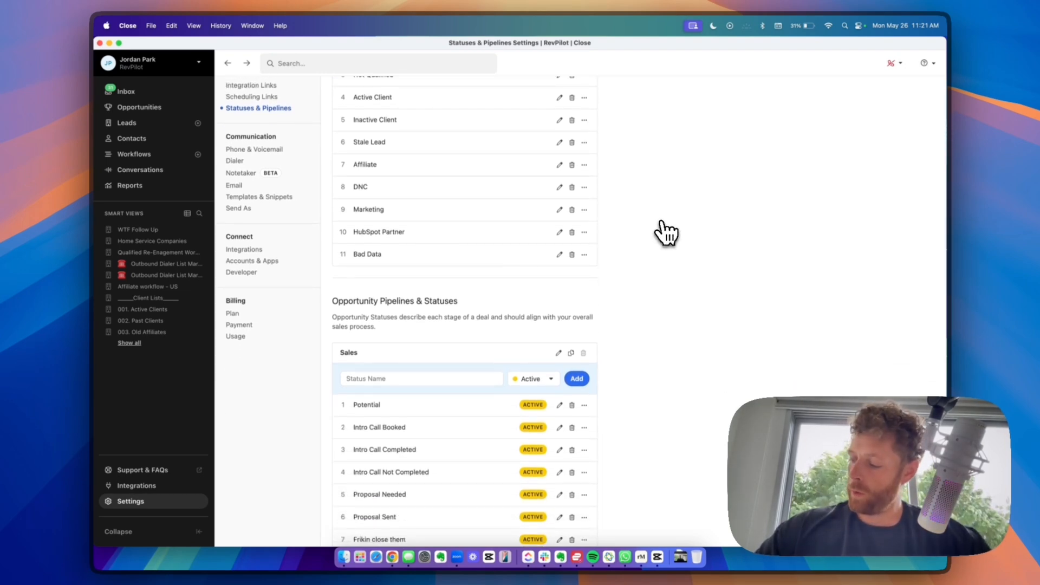
scroll(667, 233, up, 7)
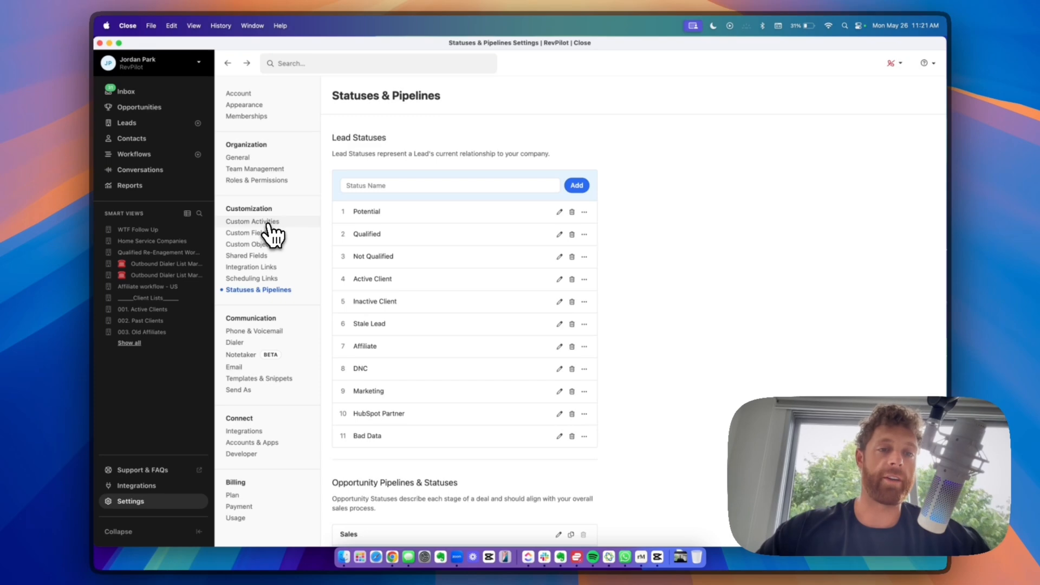
- Create a custom activity type named YouTube under Settings > Custom Activities
click(133, 501)
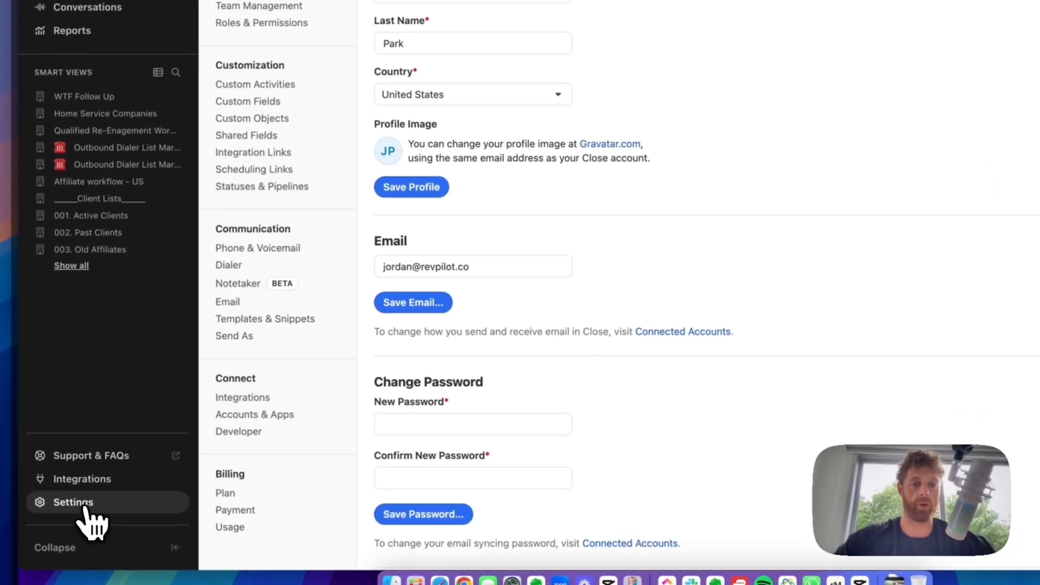
click(259, 84)
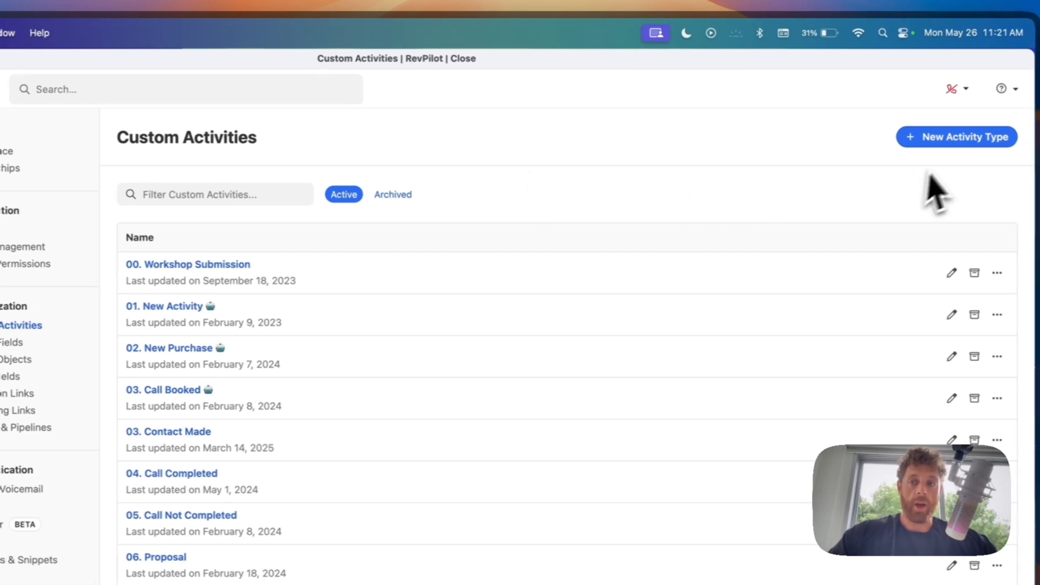
click(975, 138)
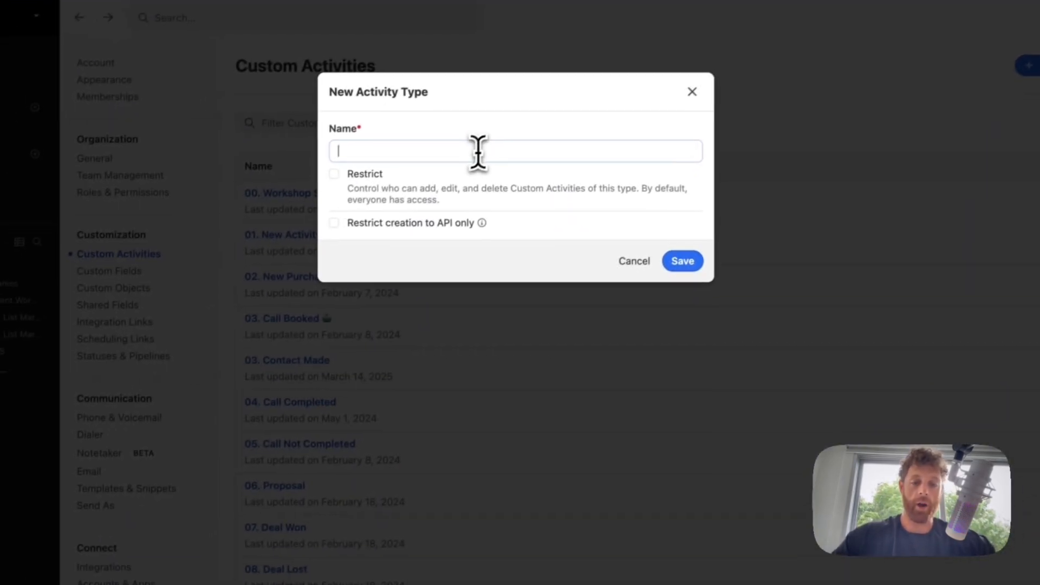
text(YouTube)
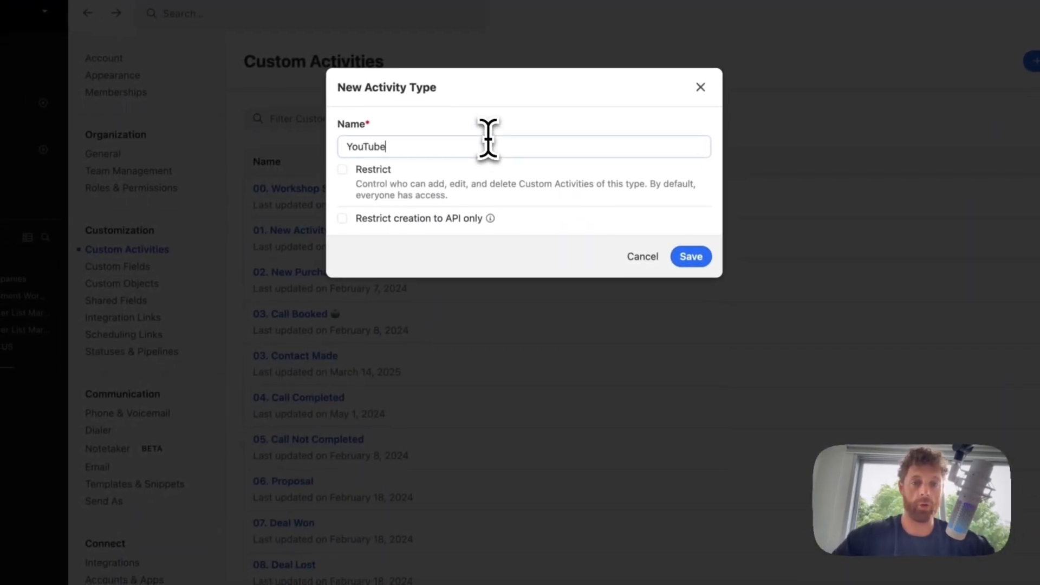
click(688, 258)
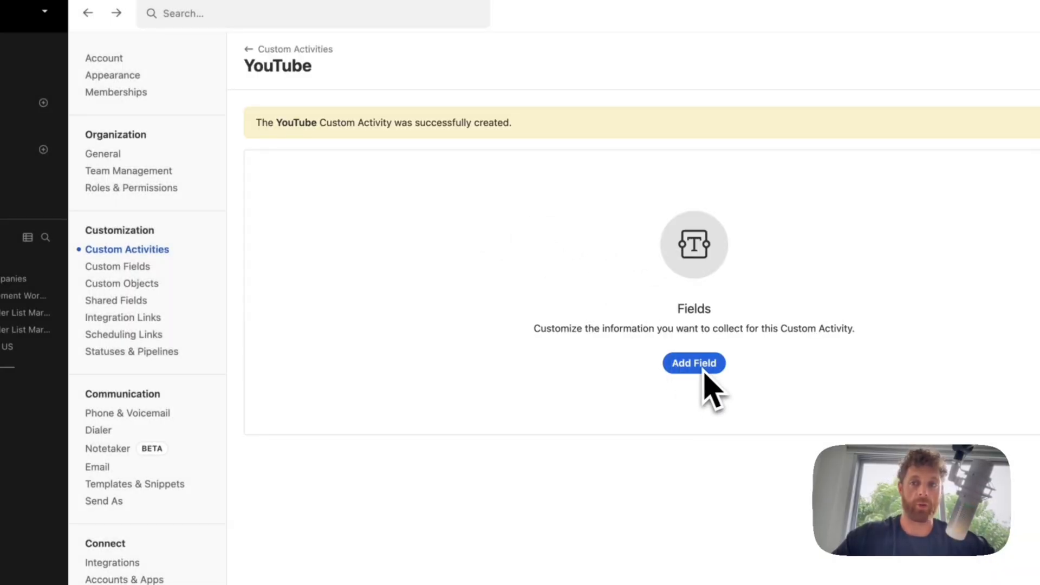
- Add a Youtube video single-choice dropdown field with choices Video 1, Video 2, Video 3
click(699, 364)
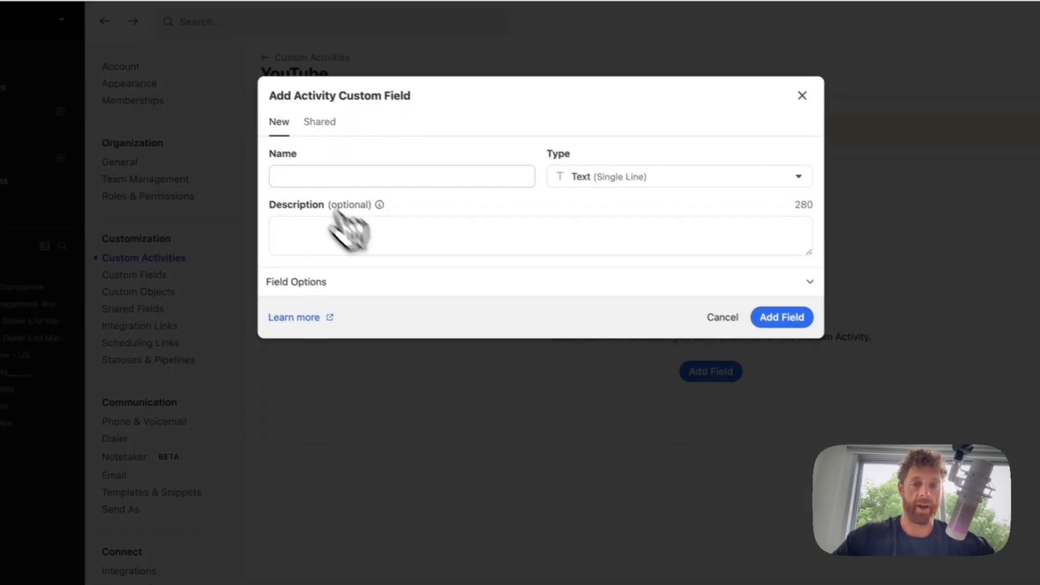
text(You)
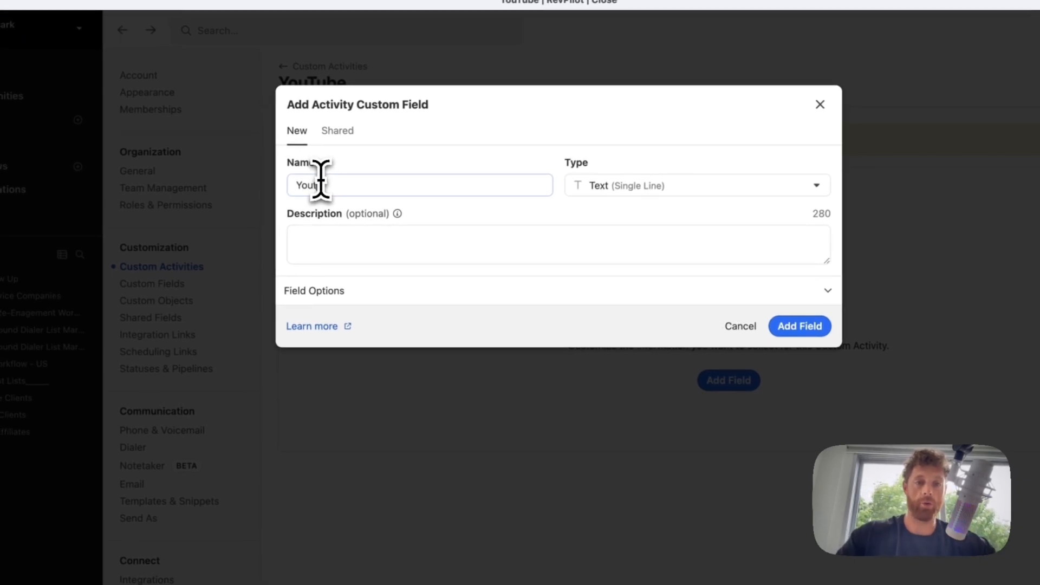
text(tube video)
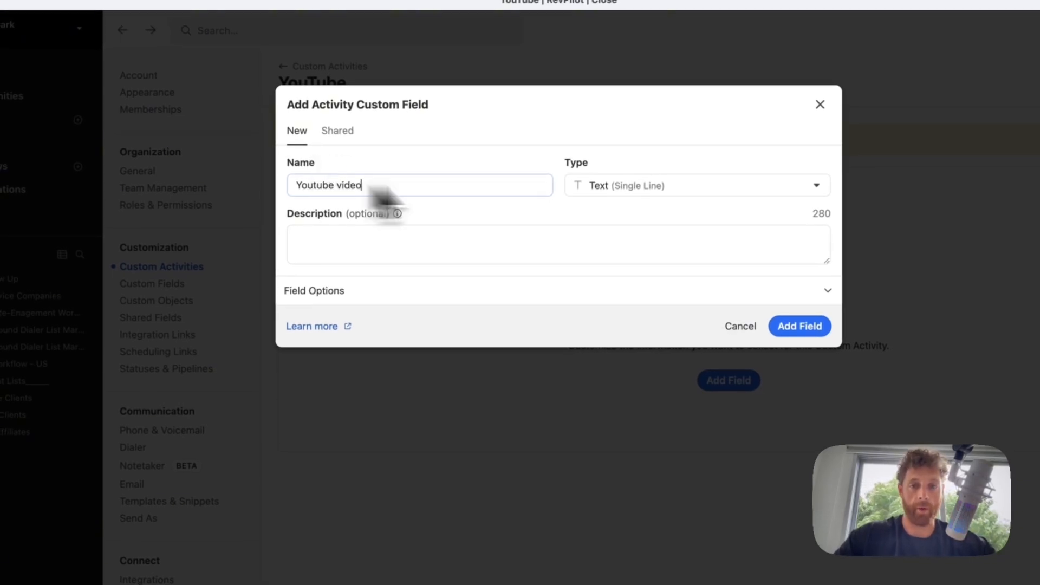
click(617, 186)
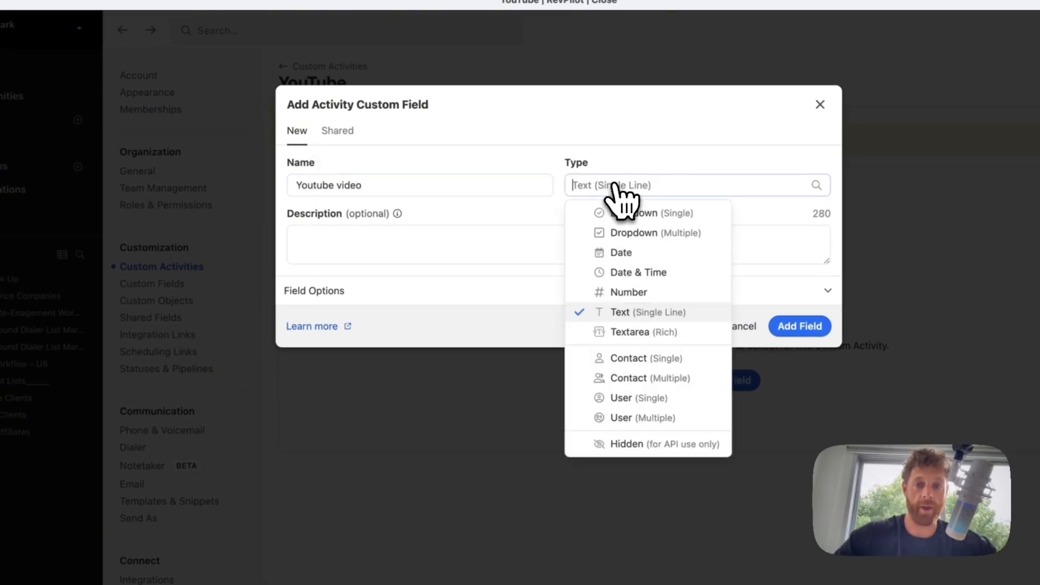
click(631, 216)
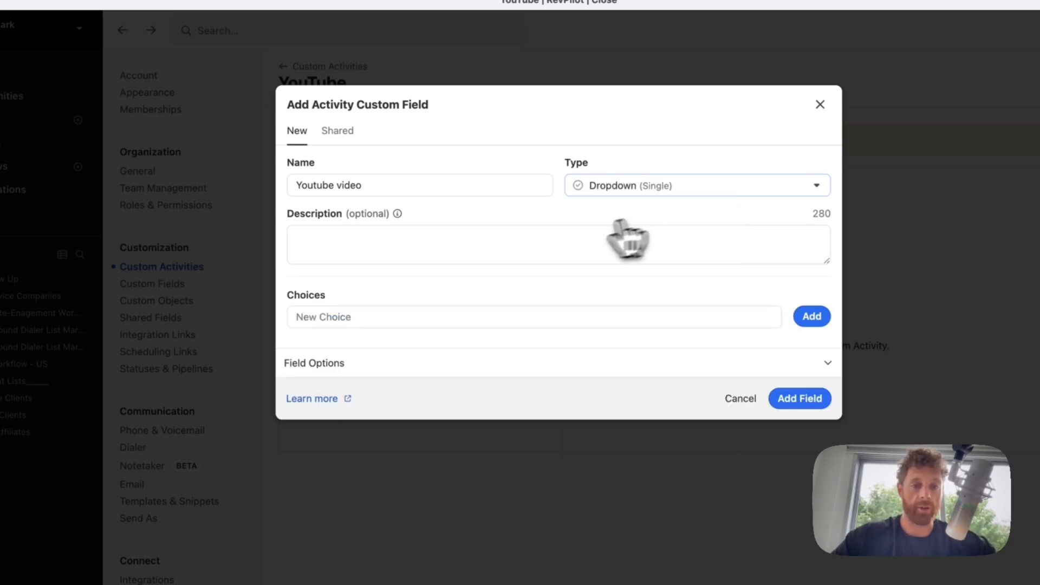
click(331, 318)
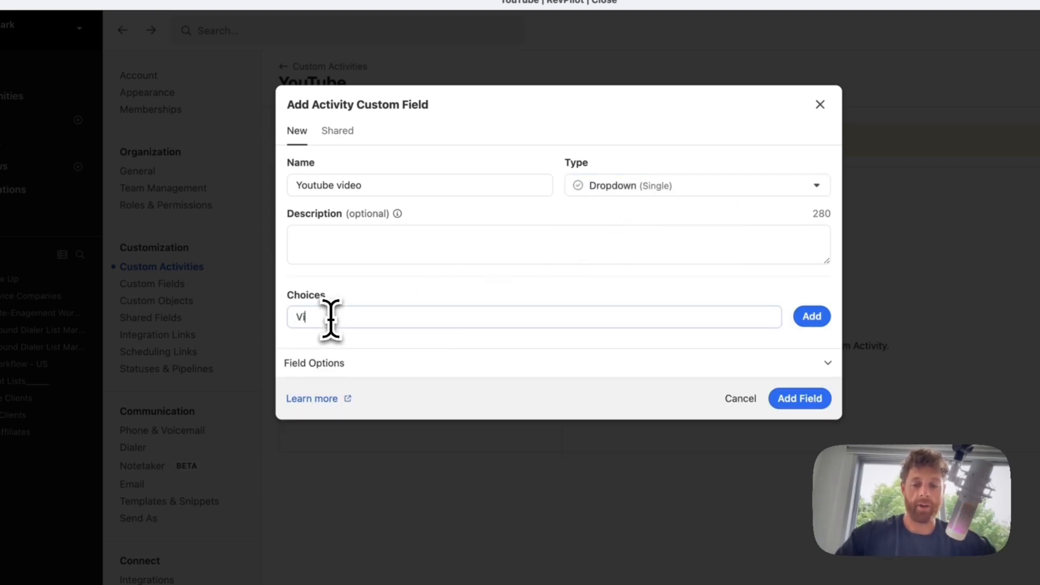
text(Video 1)
key(Return)
text(Video 2)
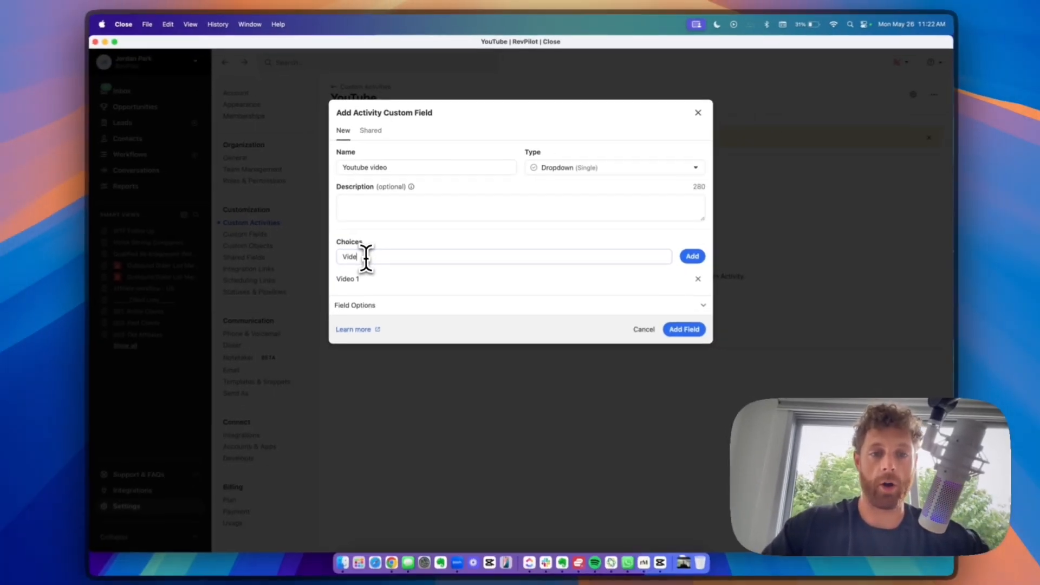
key(Return)
text(Video)
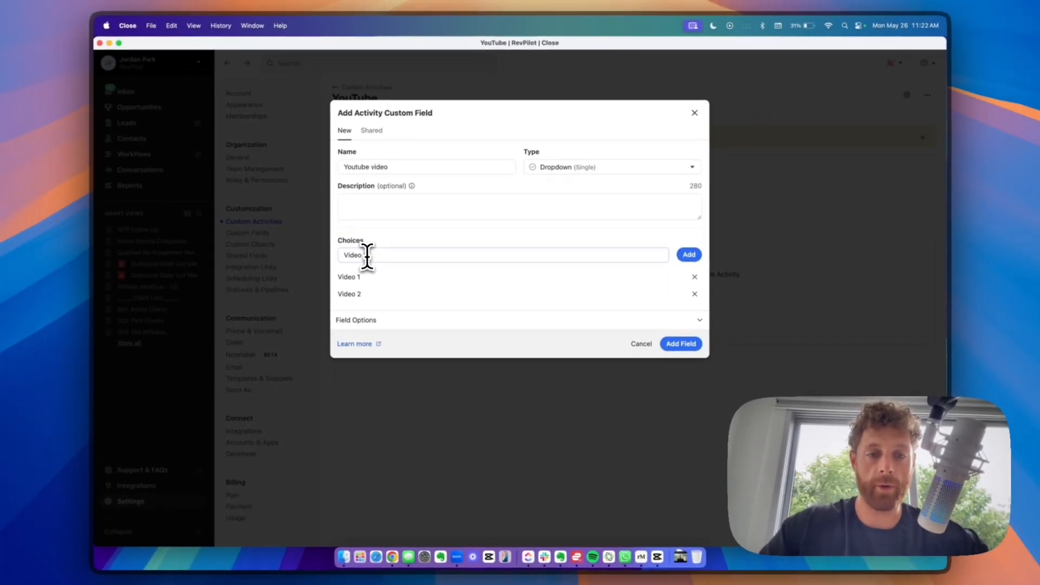
text( 3)
key(Return)
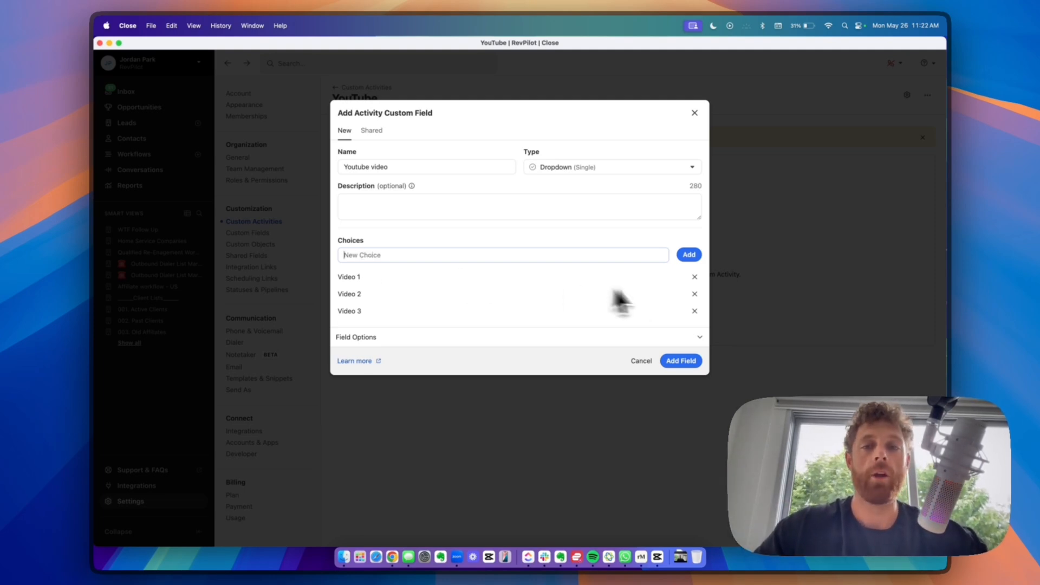
click(492, 202)
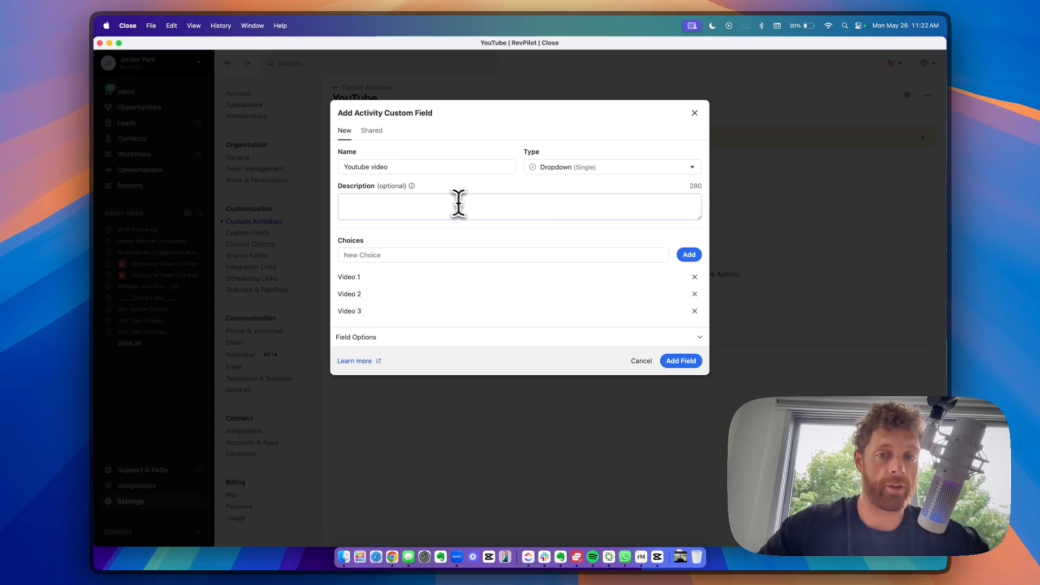
click(684, 360)
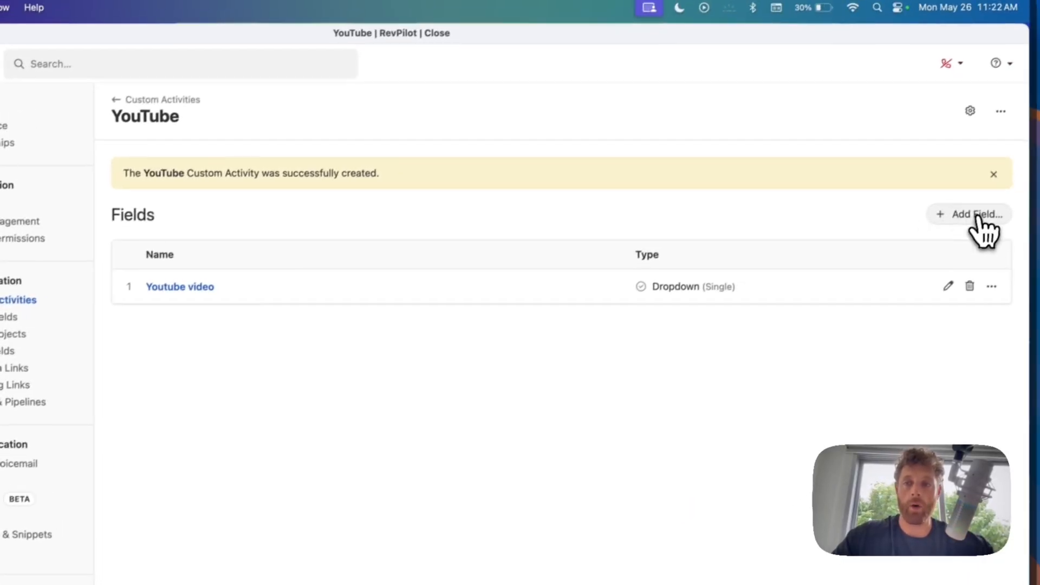
- Add a Date Of Activity field of type Date
click(975, 215)
text(Date O)
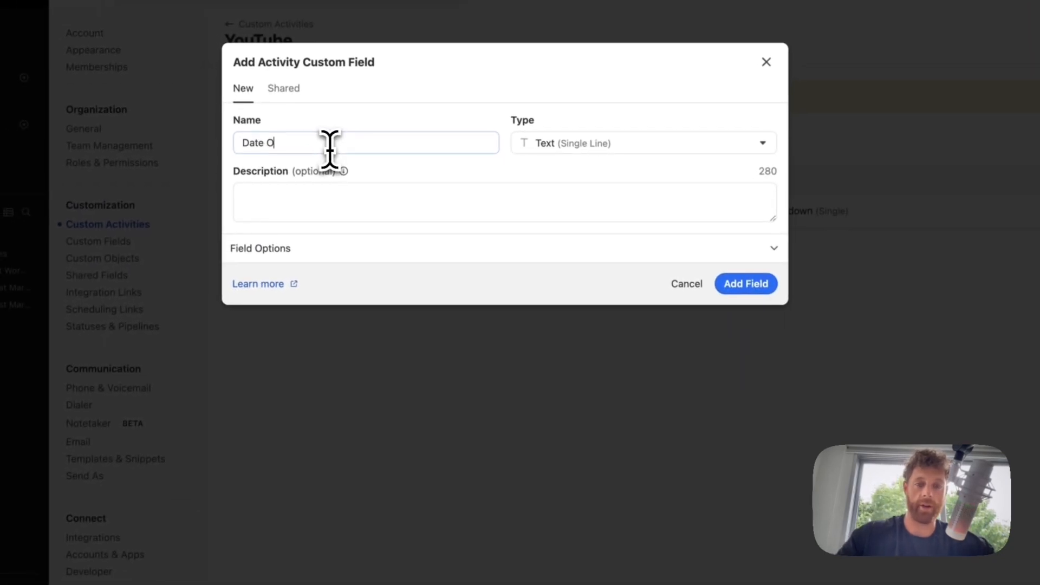
text(f Activity)
click(569, 146)
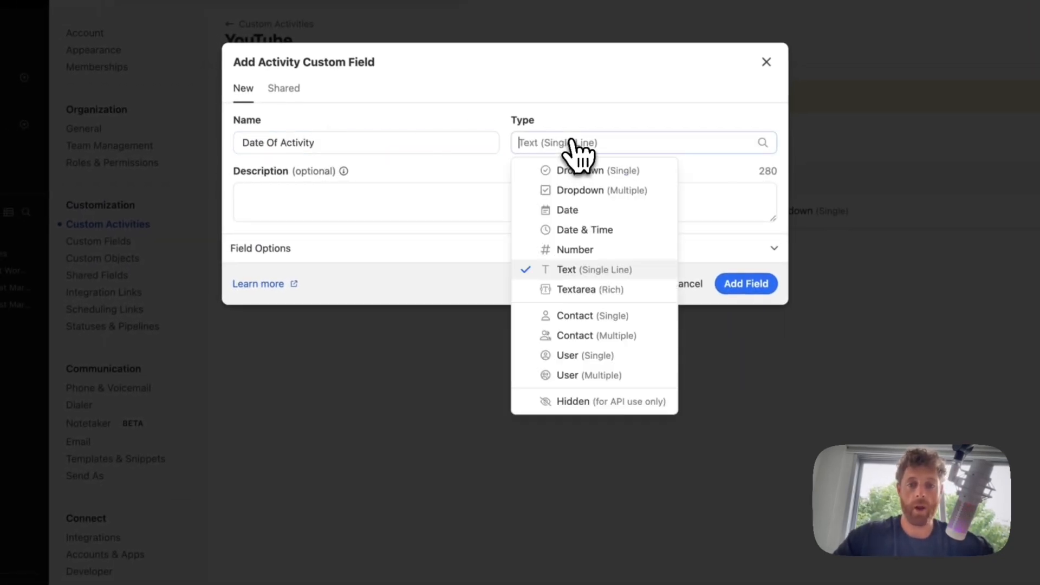
click(567, 210)
click(438, 213)
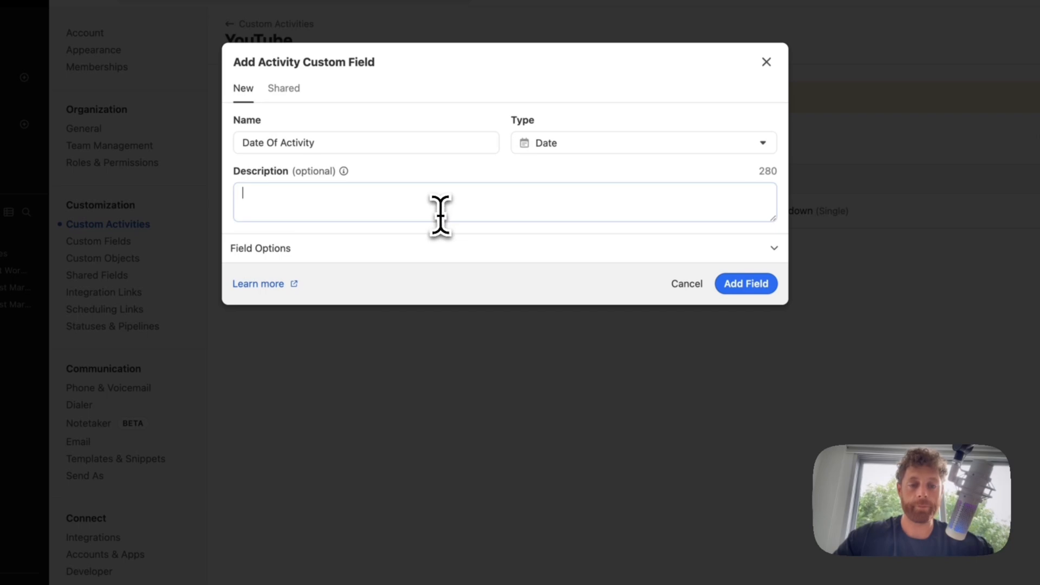
click(761, 283)
- Add a Lead Owner field of type User (Single) to the YouTube activity
click(965, 175)
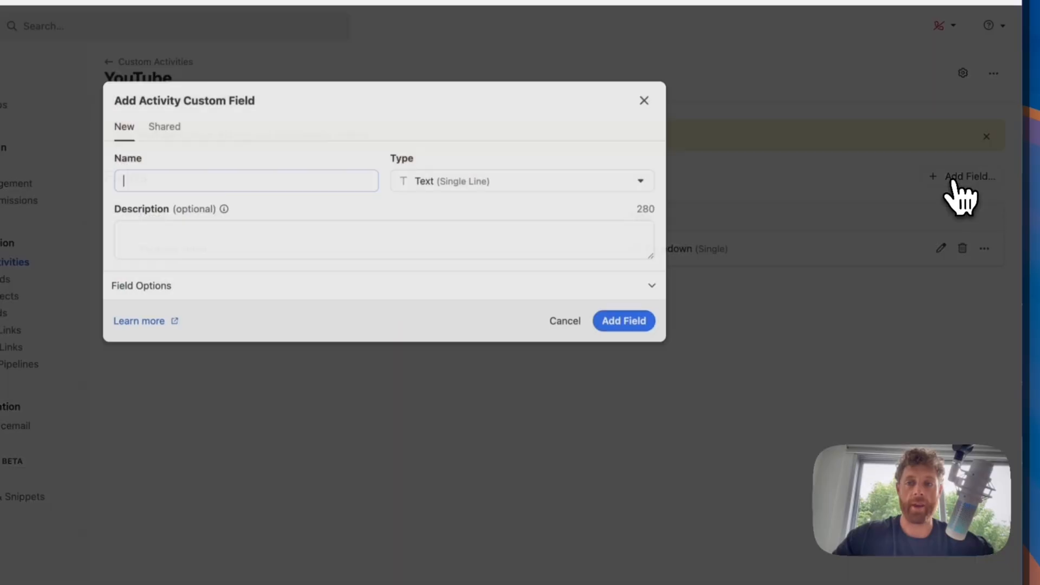
text(Lead Owner)
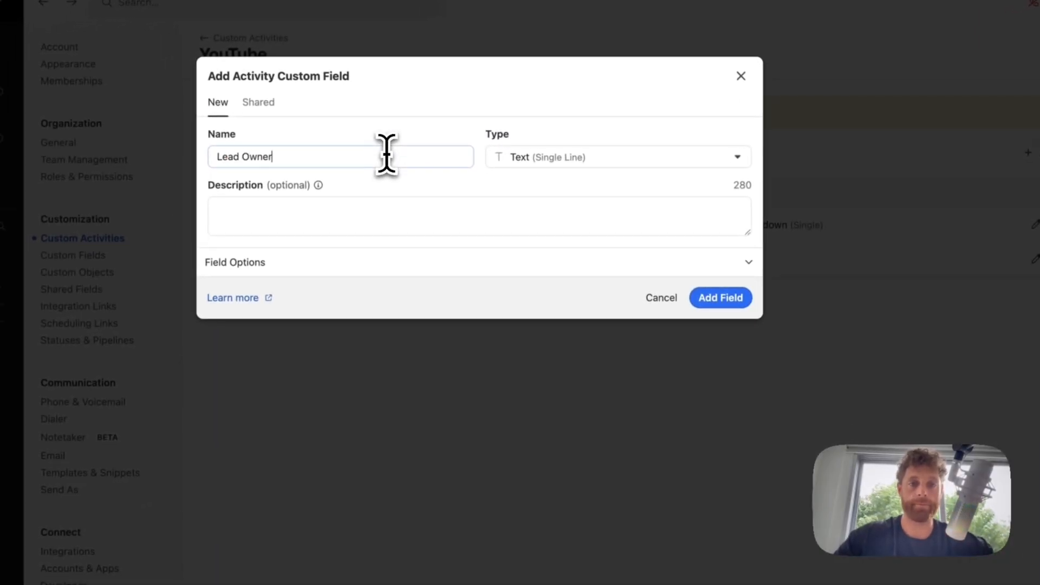
click(523, 158)
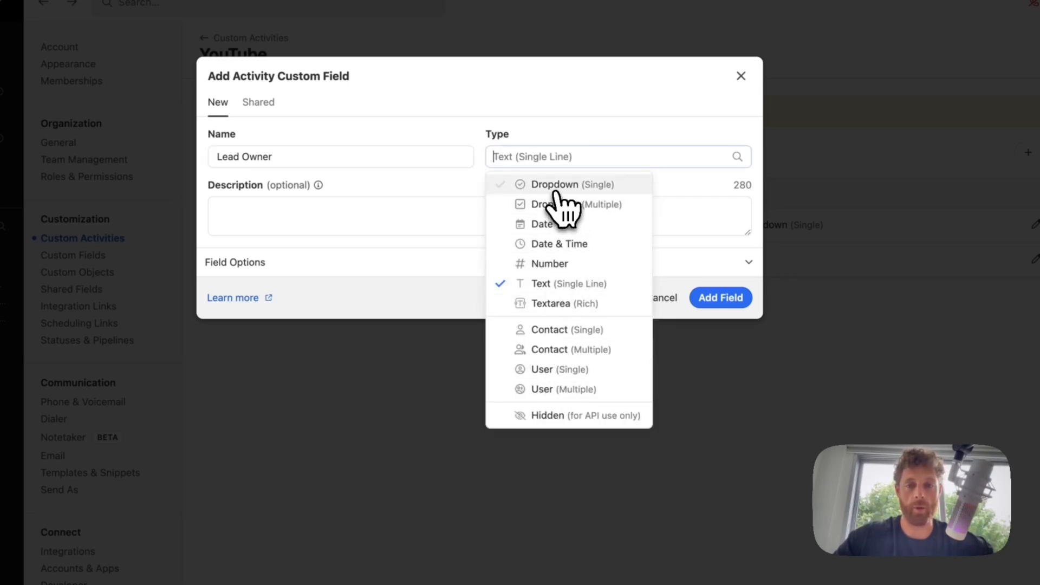
click(577, 370)
click(726, 301)
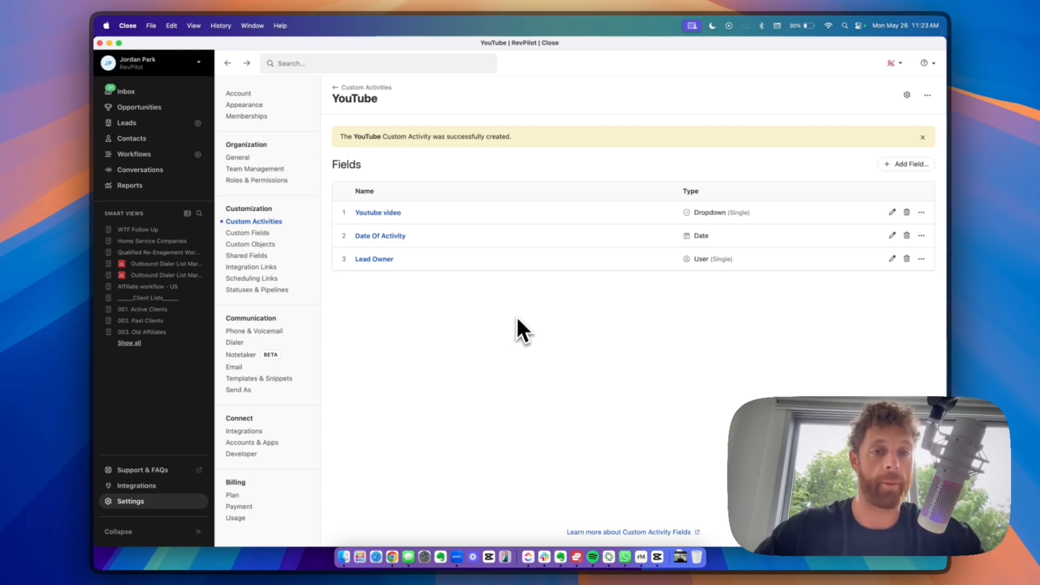
- Return to the Custom Activities list and scroll to the YouTube entry
click(363, 87)
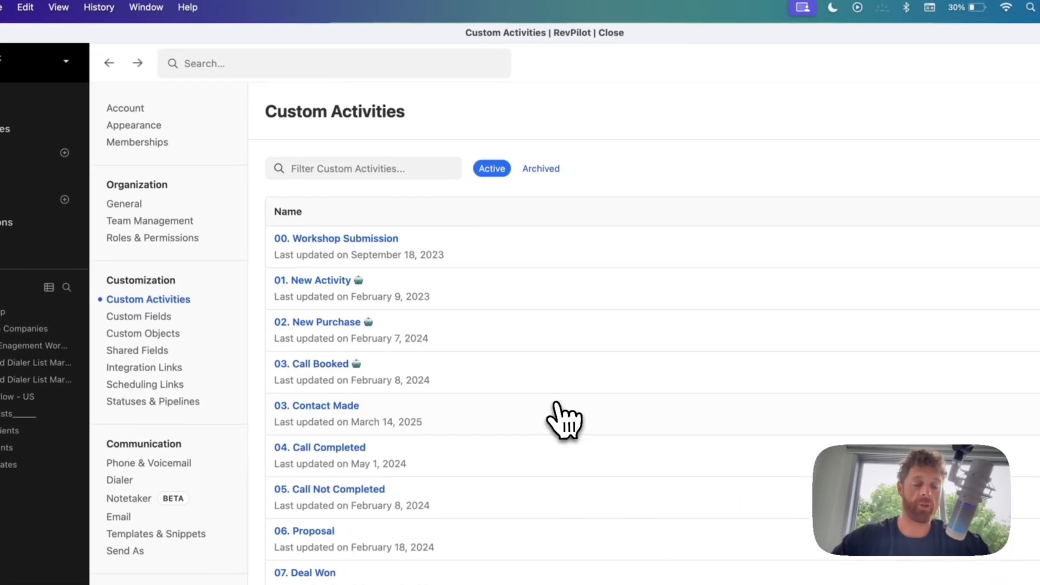
scroll(500, 440, down, 1)
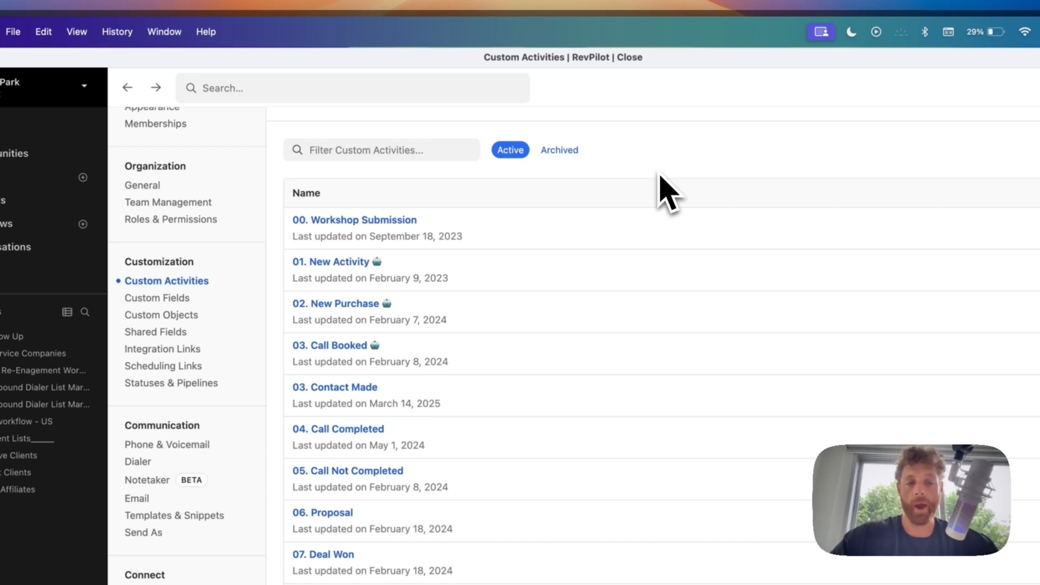
- Open the Custom Fields settings and scroll through the lead fields
click(162, 297)
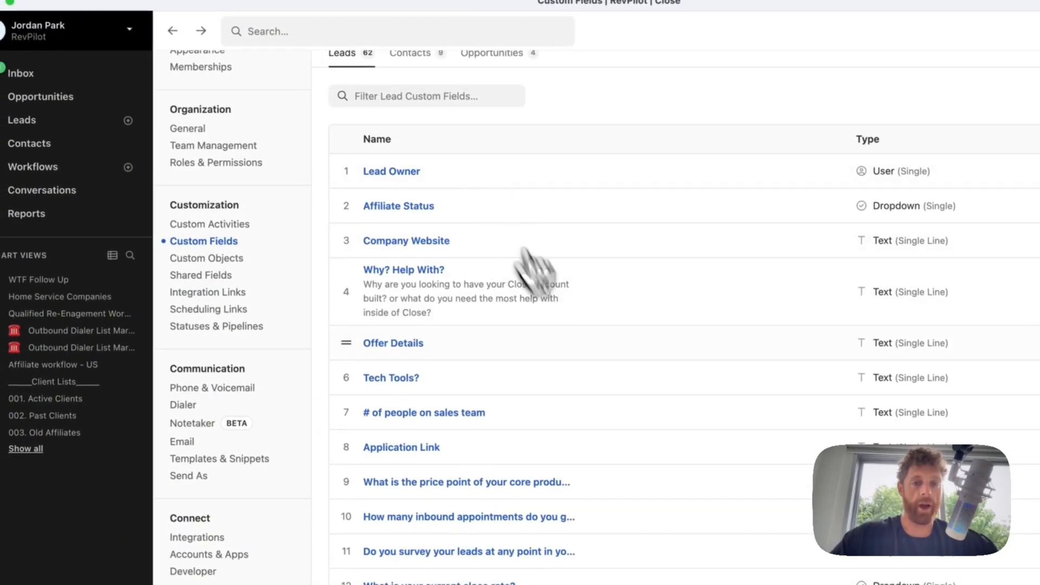
scroll(591, 364, down, 20)
scroll(591, 364, up, 20)
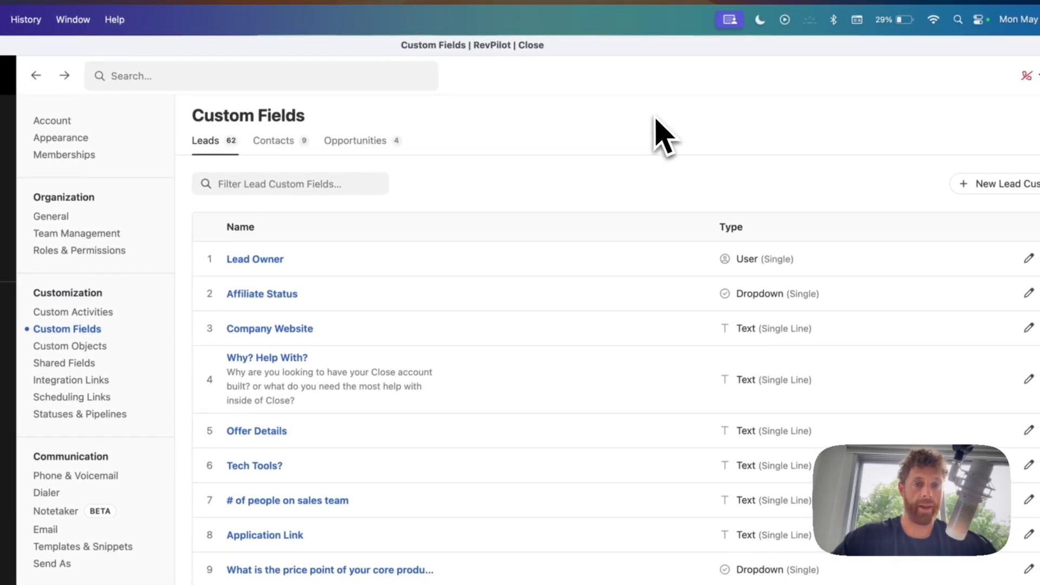
triple_click(246, 119)
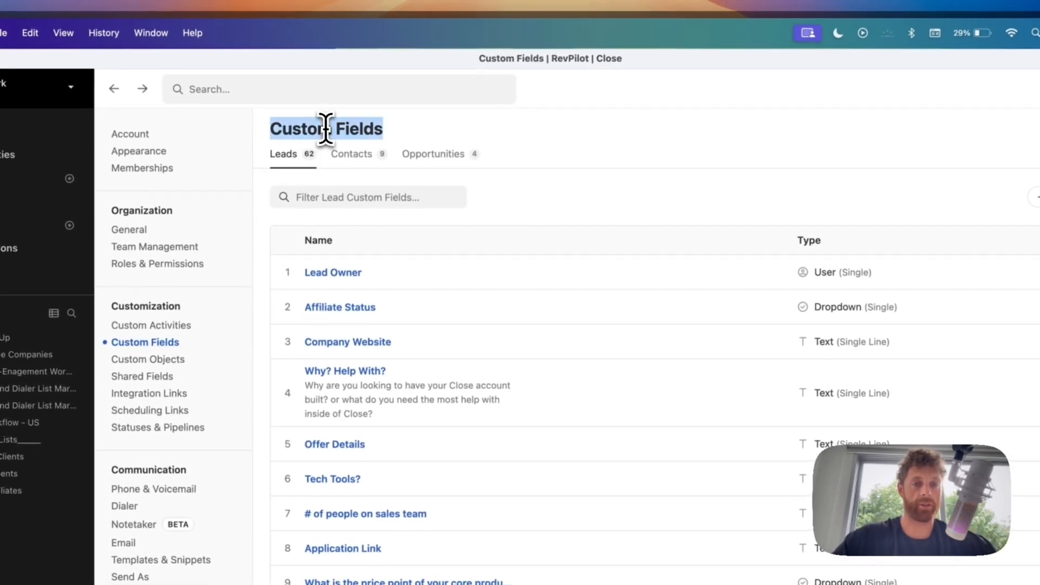
- Compare the Leads, Contacts and Opportunities field lists, then start a new lead custom field
click(338, 163)
click(427, 159)
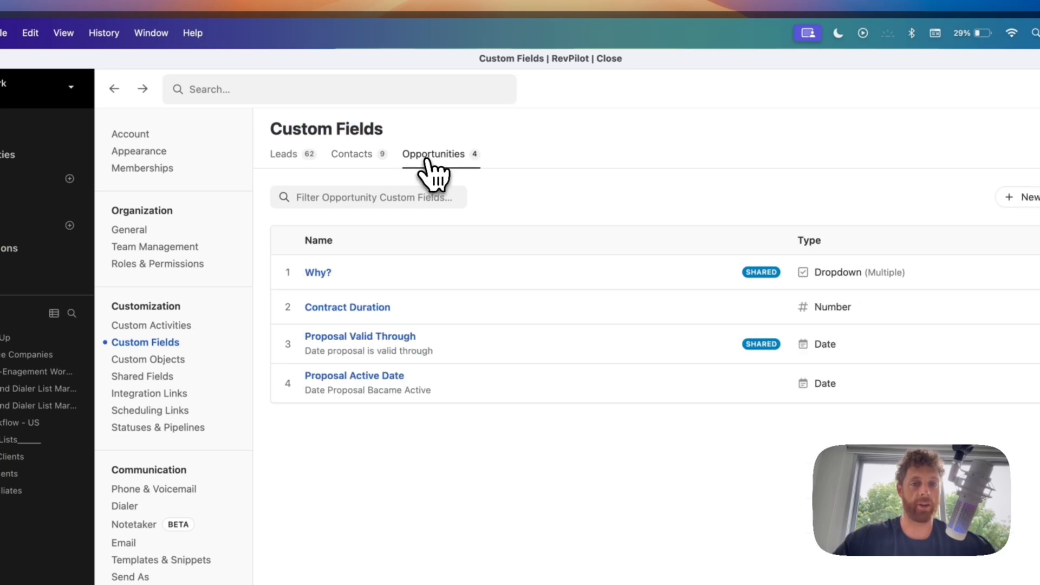
click(358, 158)
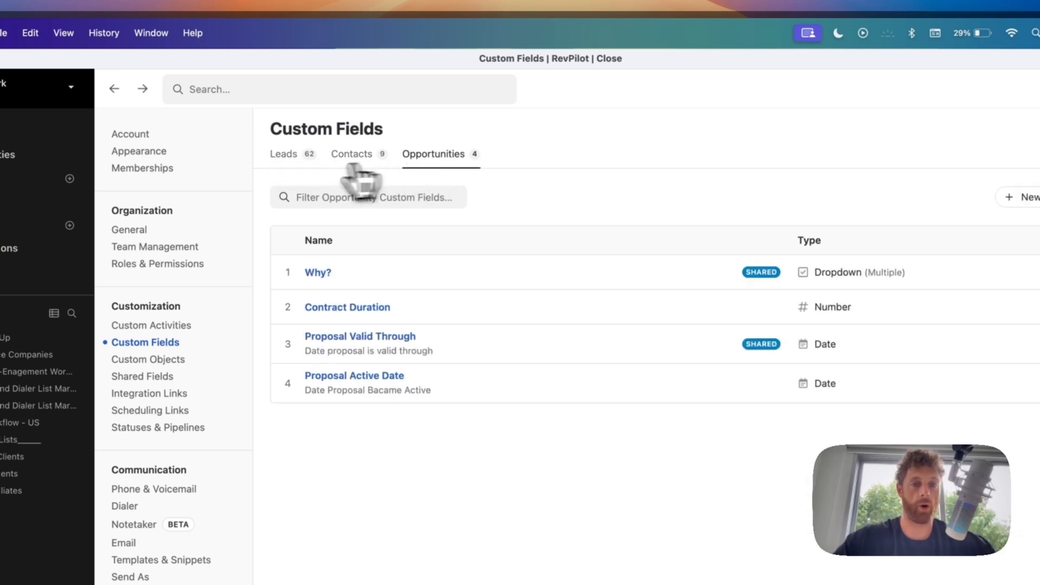
click(303, 164)
click(358, 162)
click(425, 163)
click(311, 164)
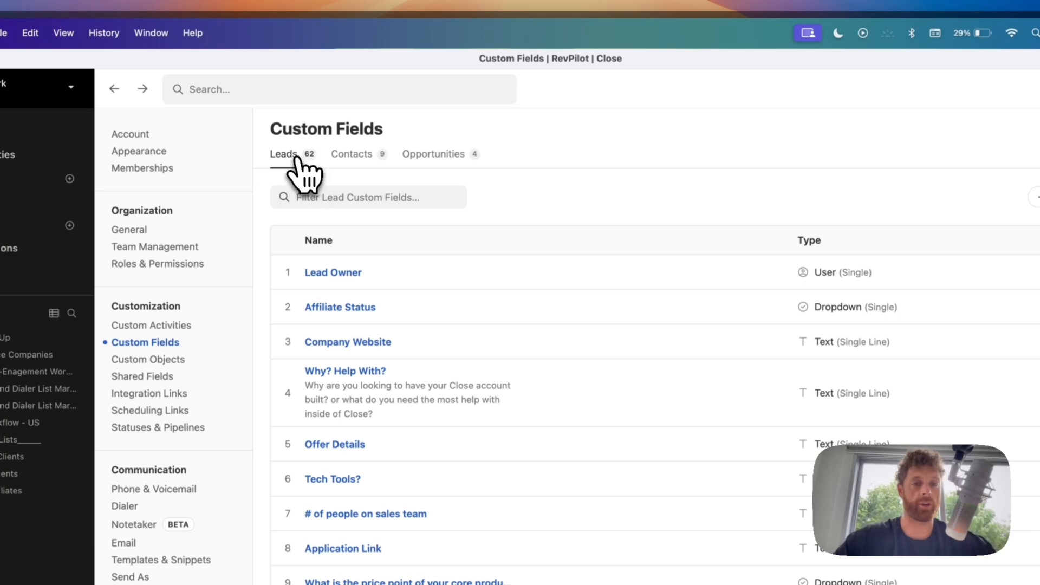
click(355, 160)
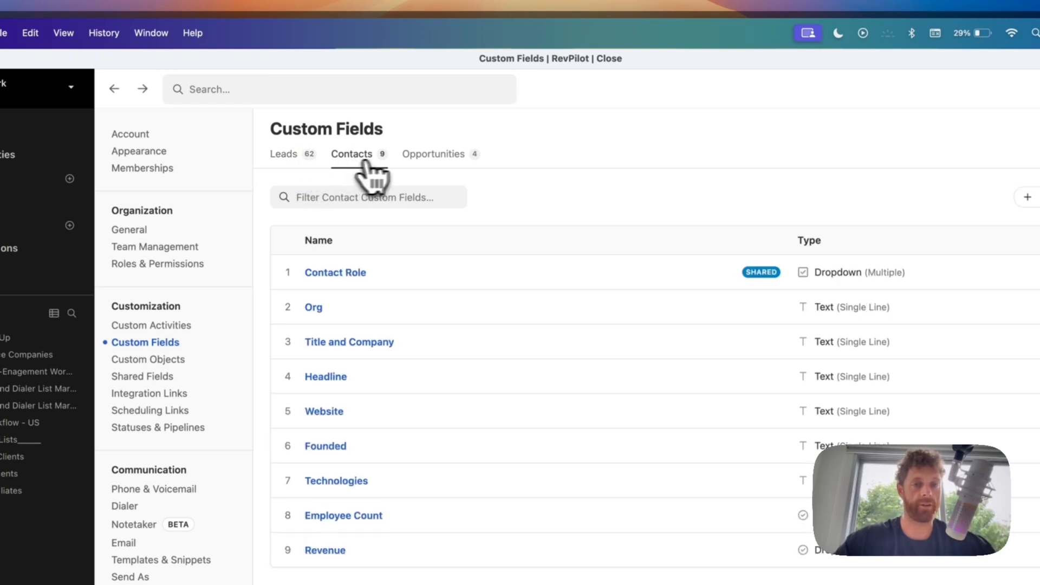
click(431, 160)
click(342, 158)
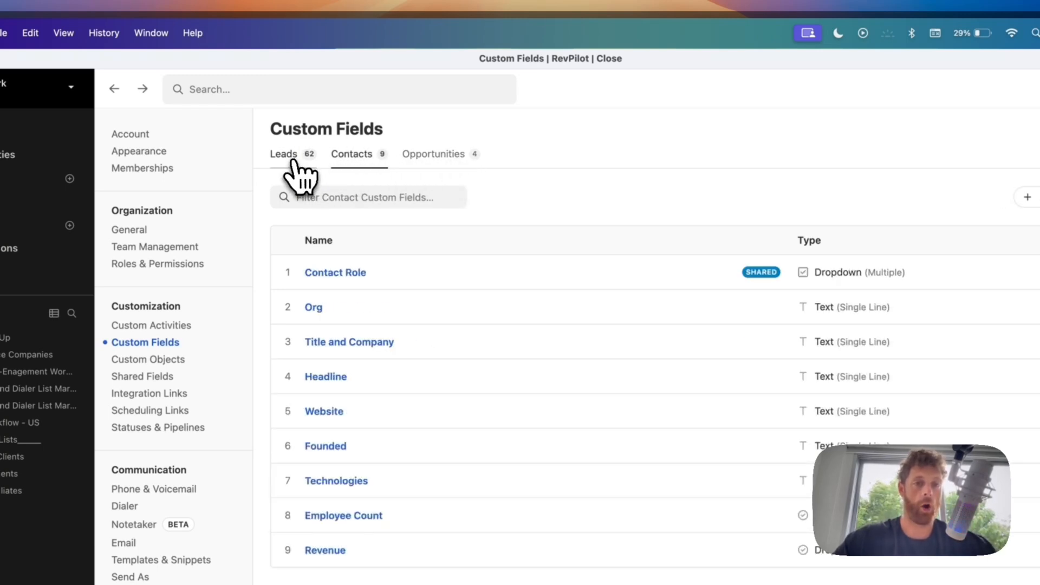
click(287, 157)
click(942, 198)
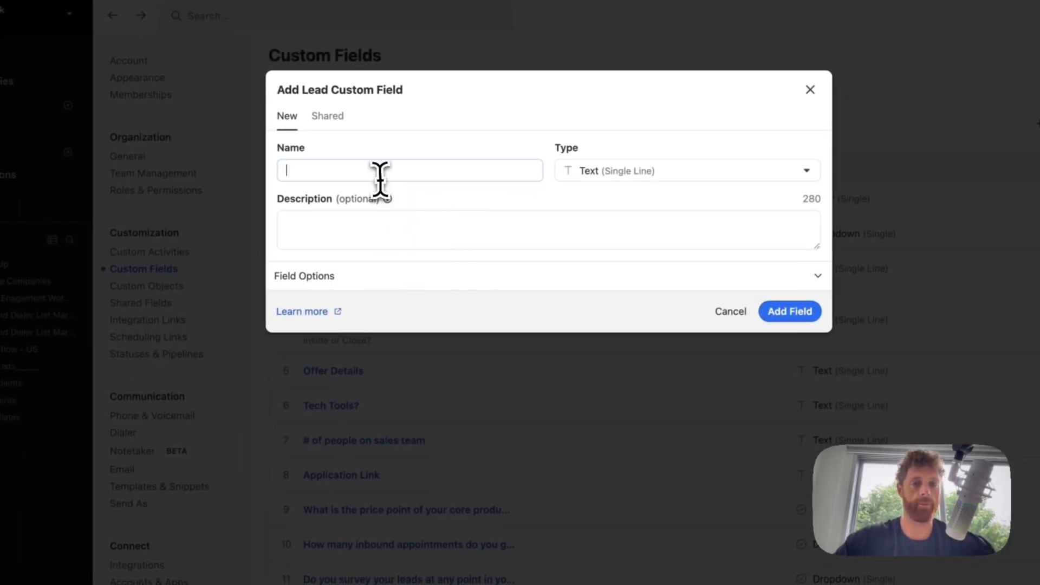
- Make the trial 'test' field a Number type, expand Field Options, then discard it unsaved
click(588, 173)
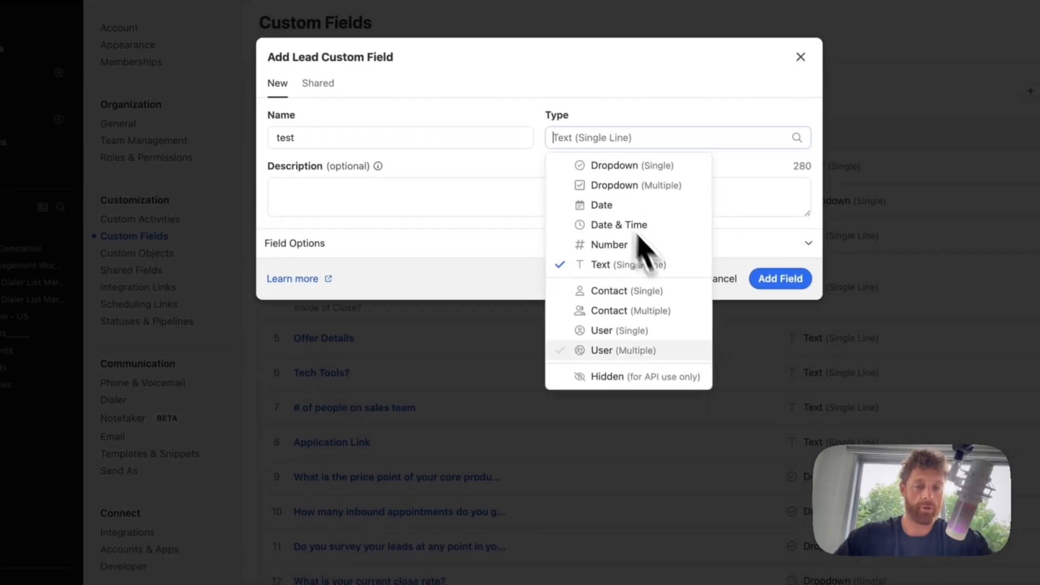
click(600, 244)
click(317, 184)
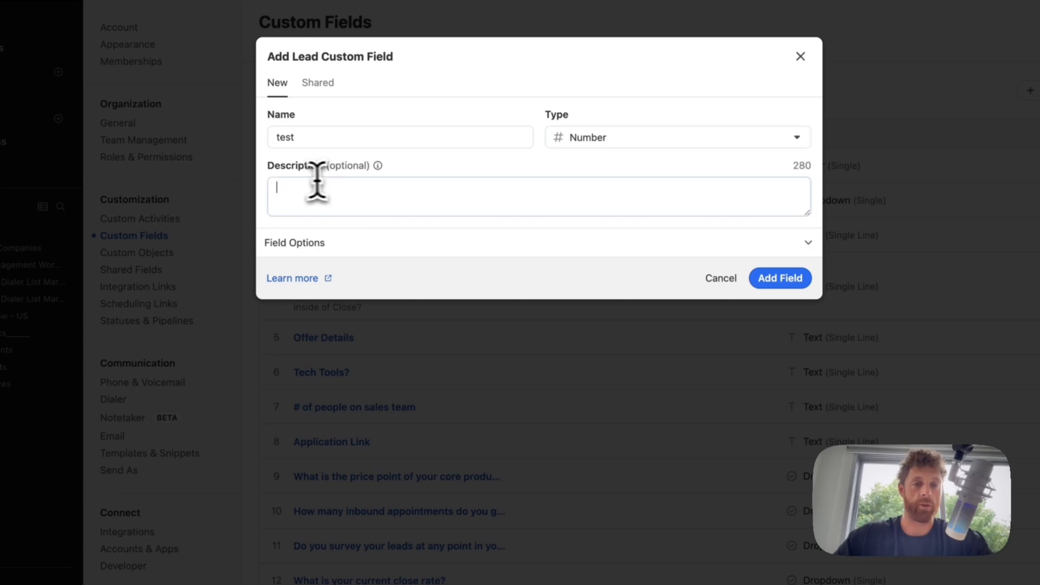
click(279, 249)
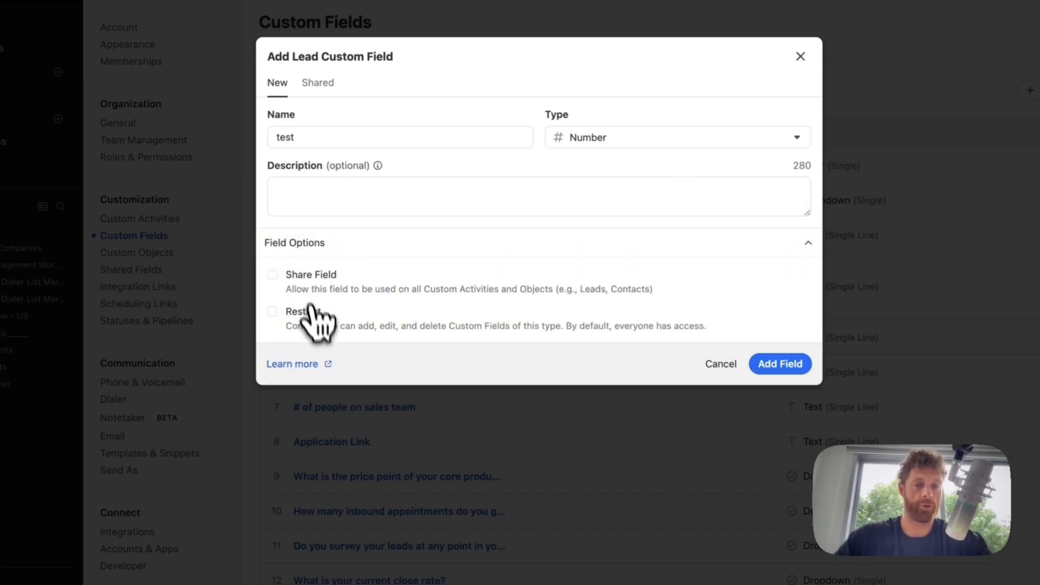
click(690, 113)
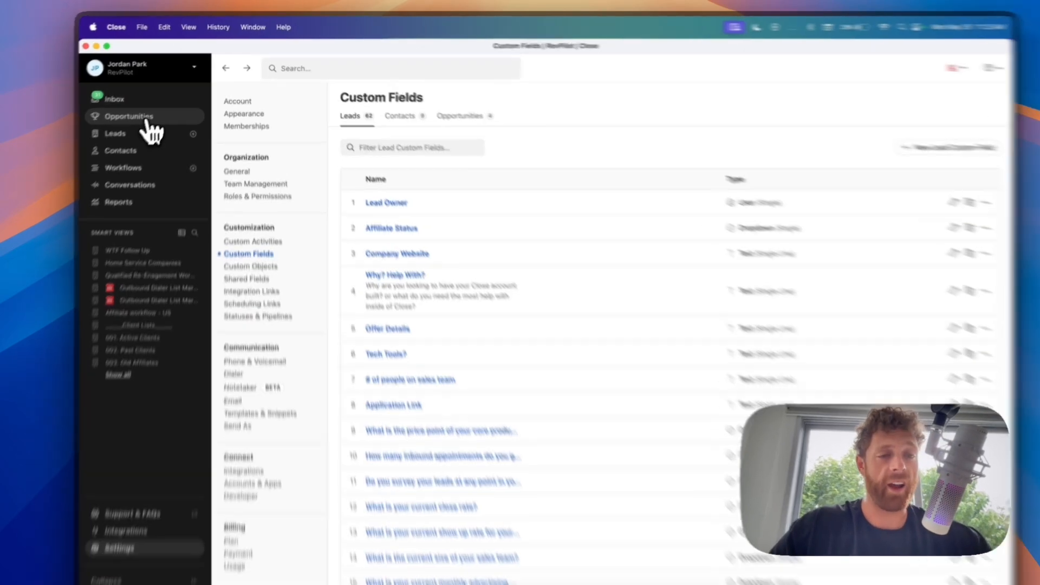
- View the existing Sales opportunity pipeline board
click(145, 118)
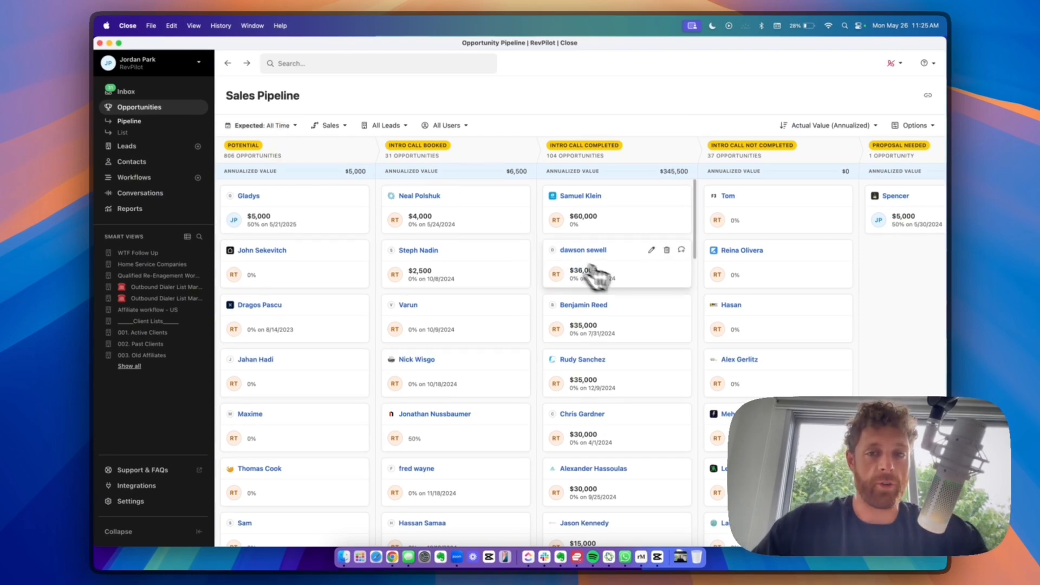
scroll(669, 301, right, 10)
scroll(669, 302, left, 10)
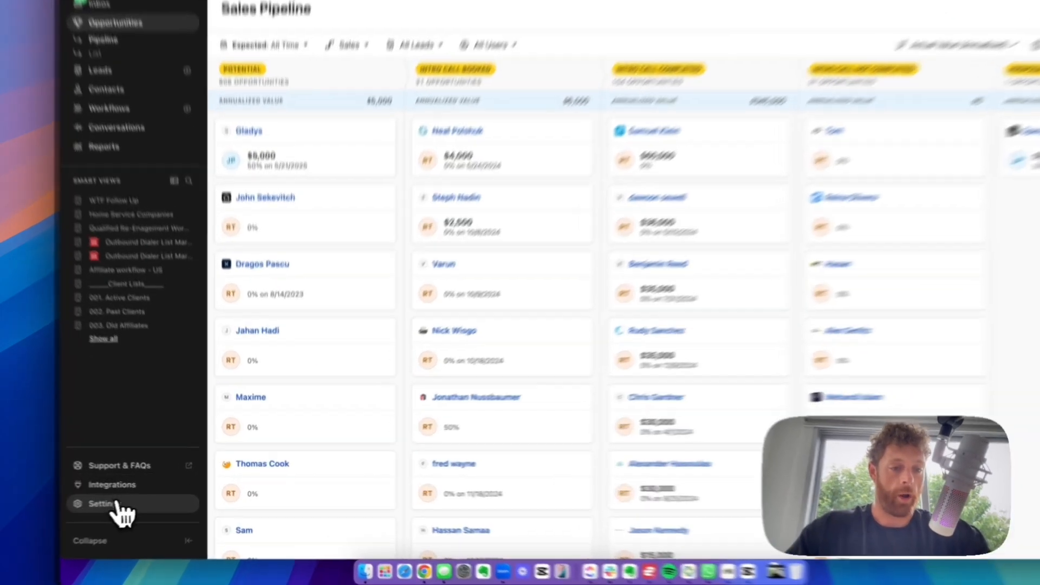
- Go to Settings > Statuses & Pipelines and start a new opportunity pipeline
click(125, 501)
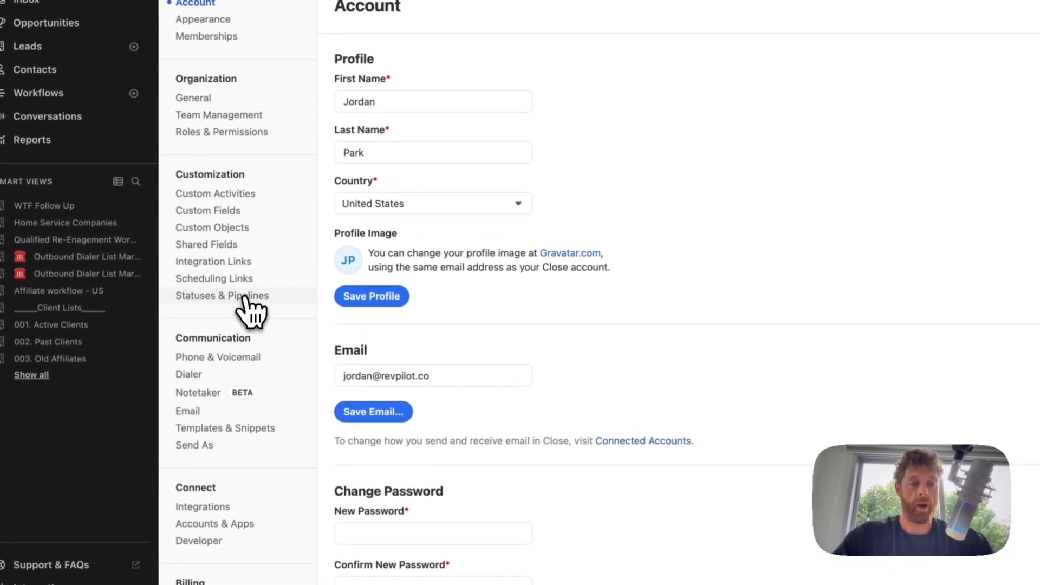
click(247, 303)
scroll(524, 318, down, 8)
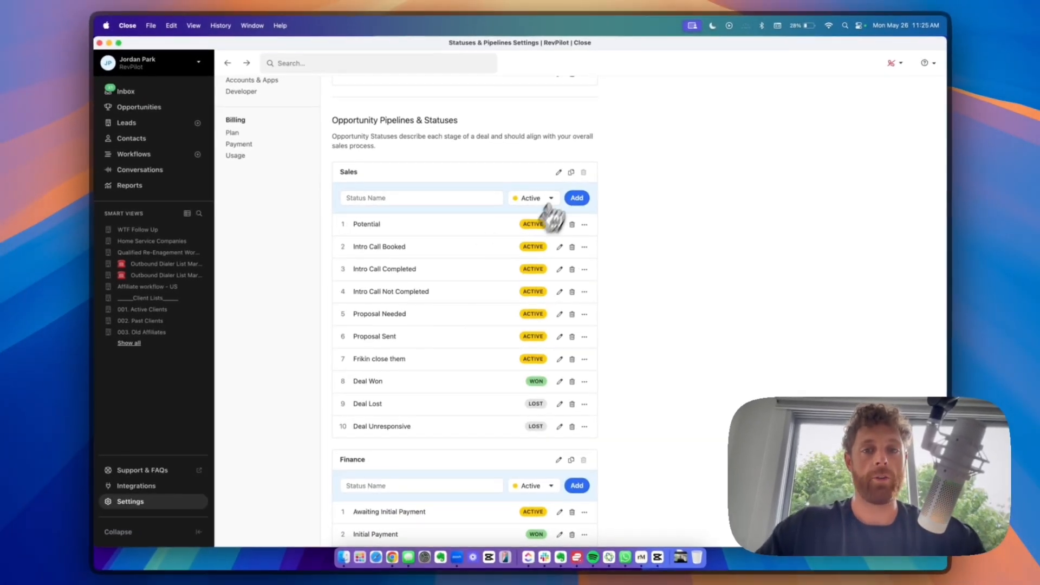
scroll(439, 249, down, 15)
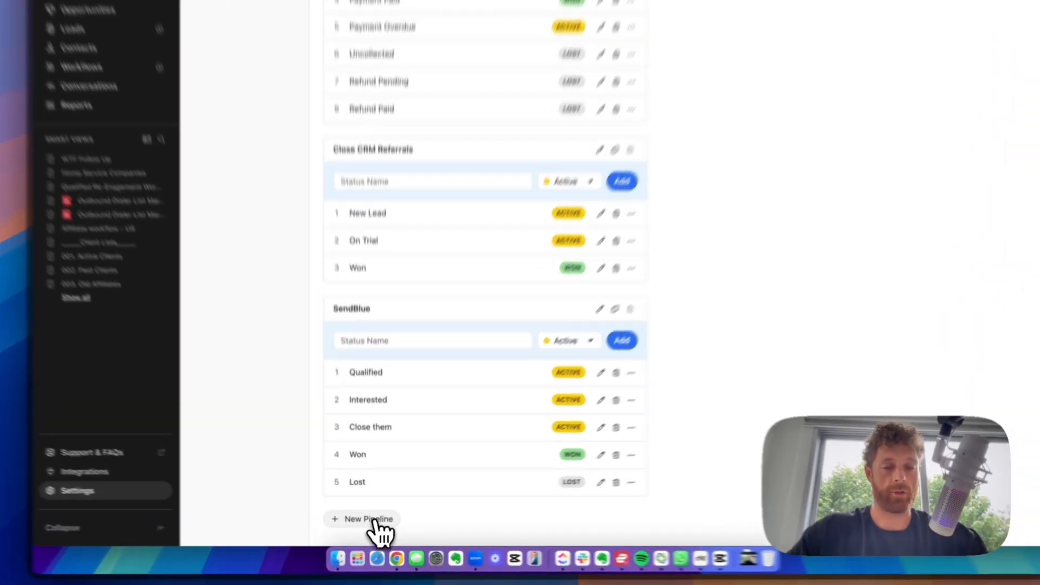
click(370, 524)
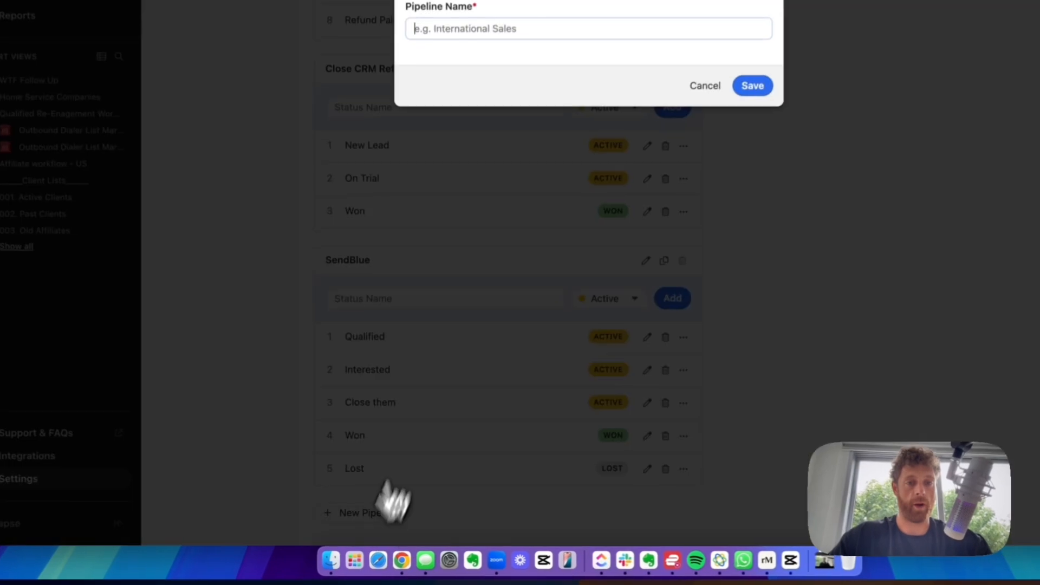
- Name the new pipeline 'youtube' and save it
text(youtube)
key(Return)
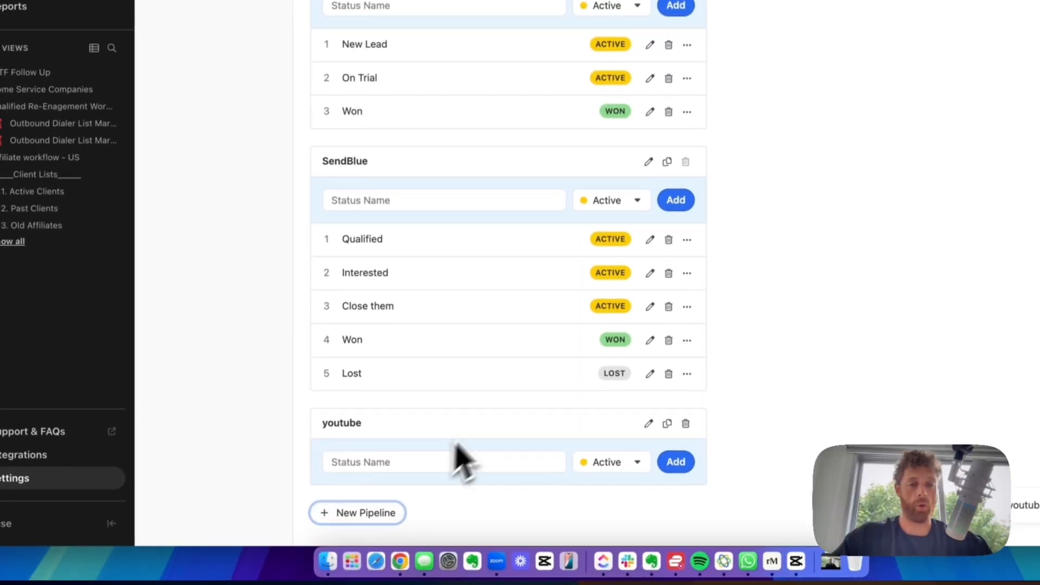
scroll(320, 266, up, 10)
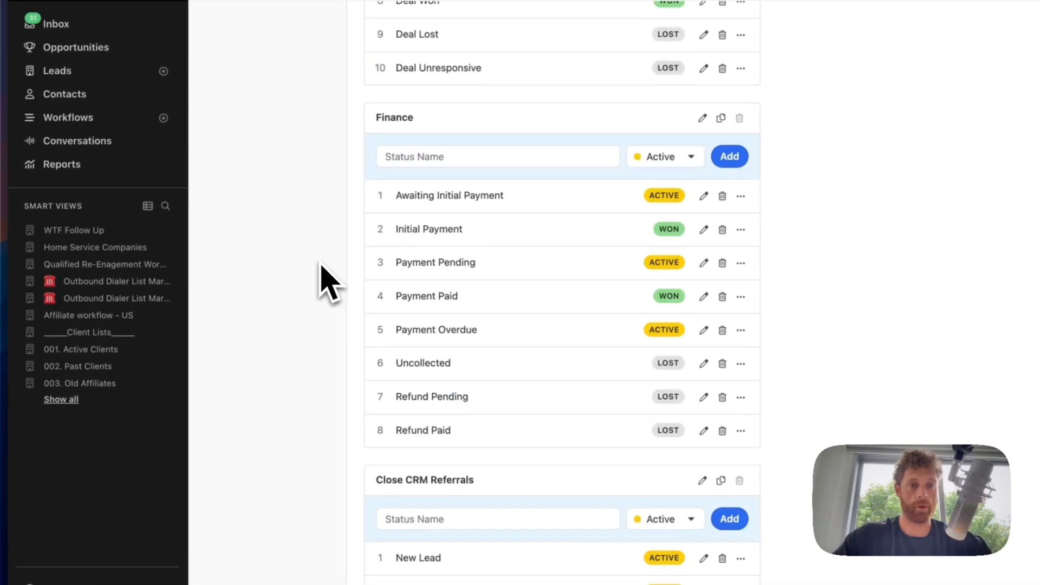
scroll(319, 266, down, 8)
scroll(323, 282, down, 6)
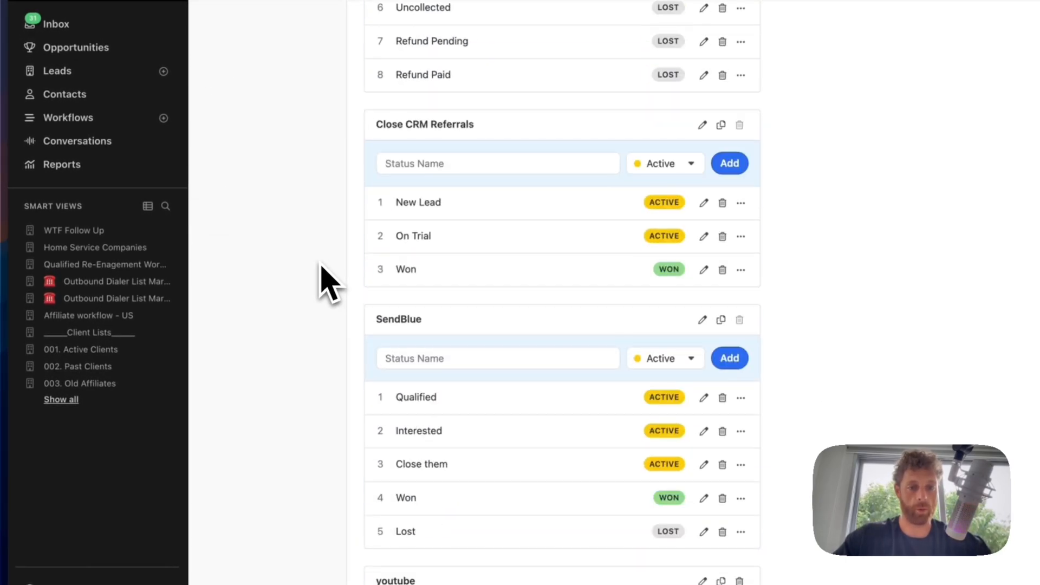
- Add New Lead and Call Booked as the first two youtube statuses
click(330, 450)
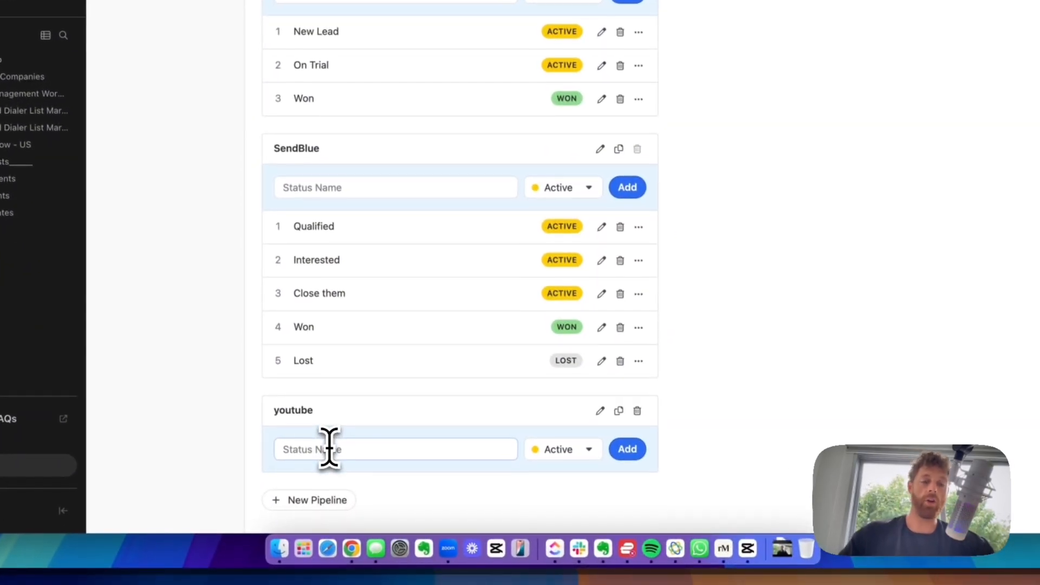
text(New Lea)
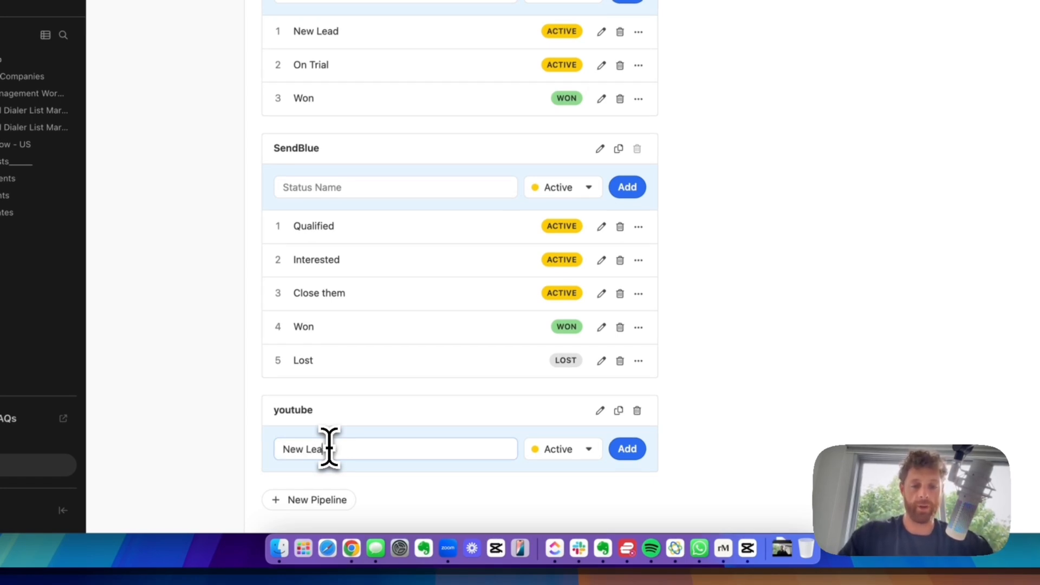
text(d)
click(629, 450)
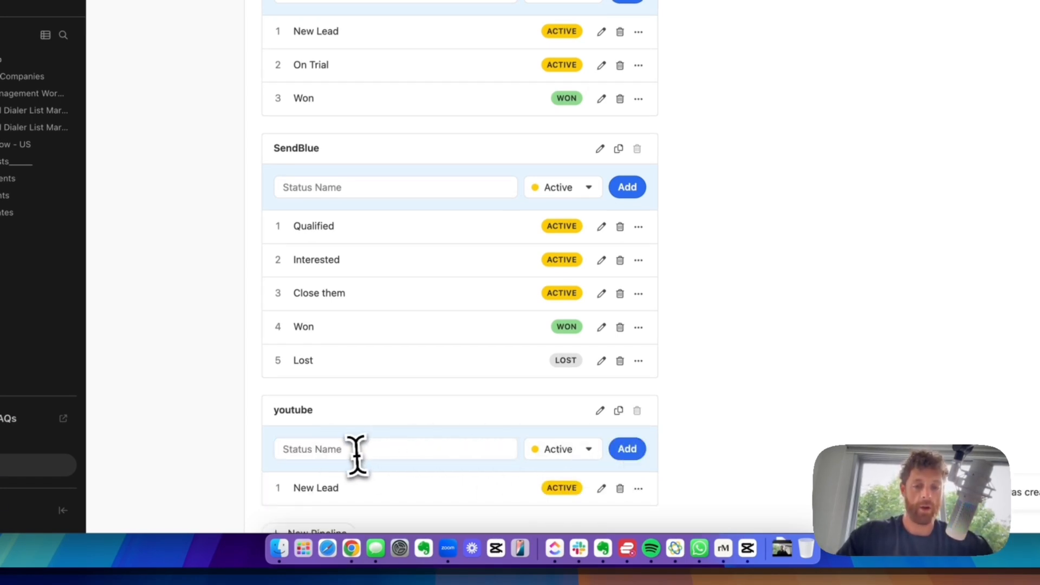
text(Call Boo)
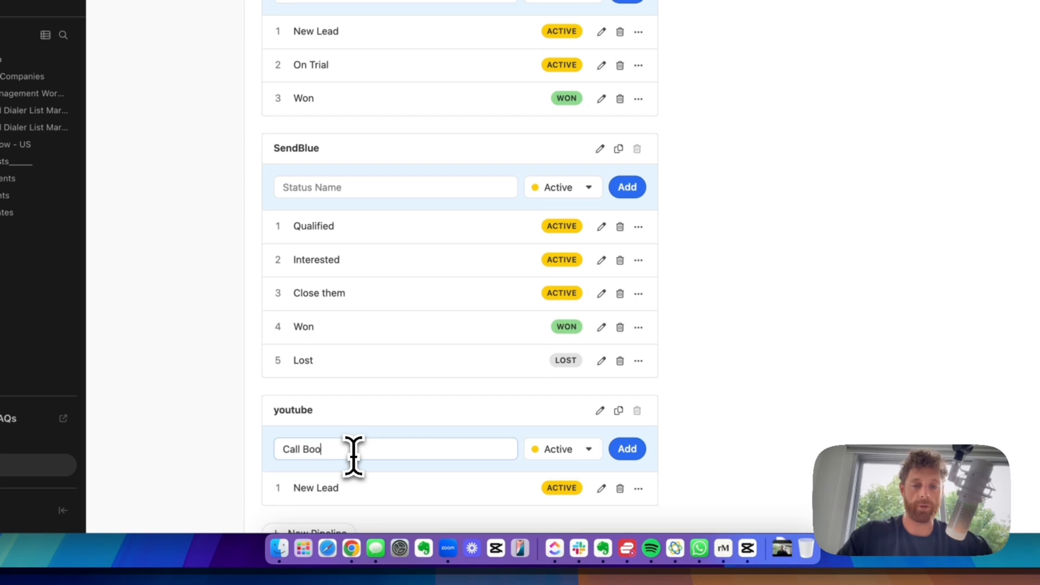
text(ked)
click(627, 451)
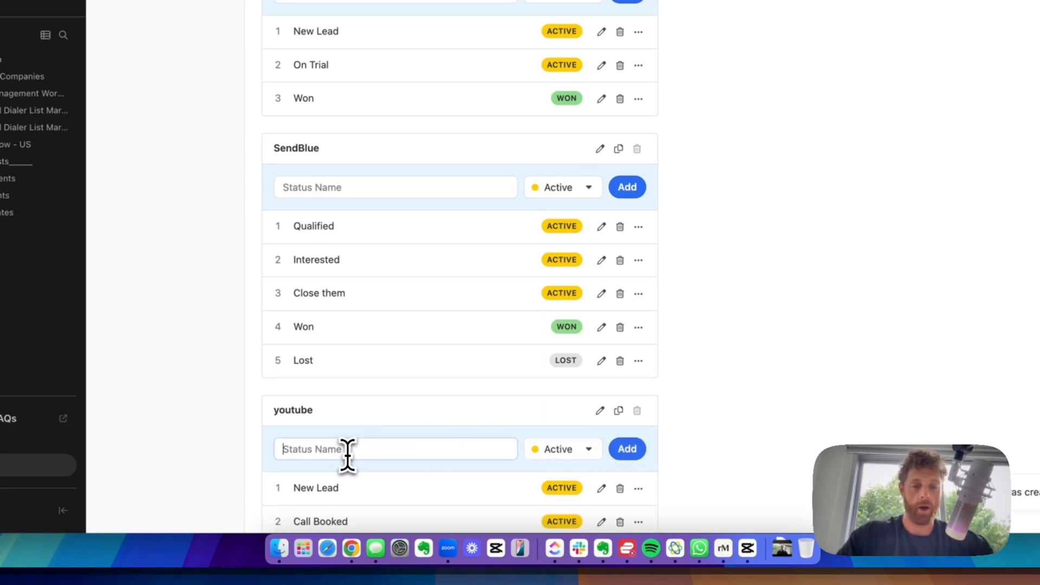
- Add a Deal Won status, plus Deal Lost with type Lost
text(Deal Won)
key(Return)
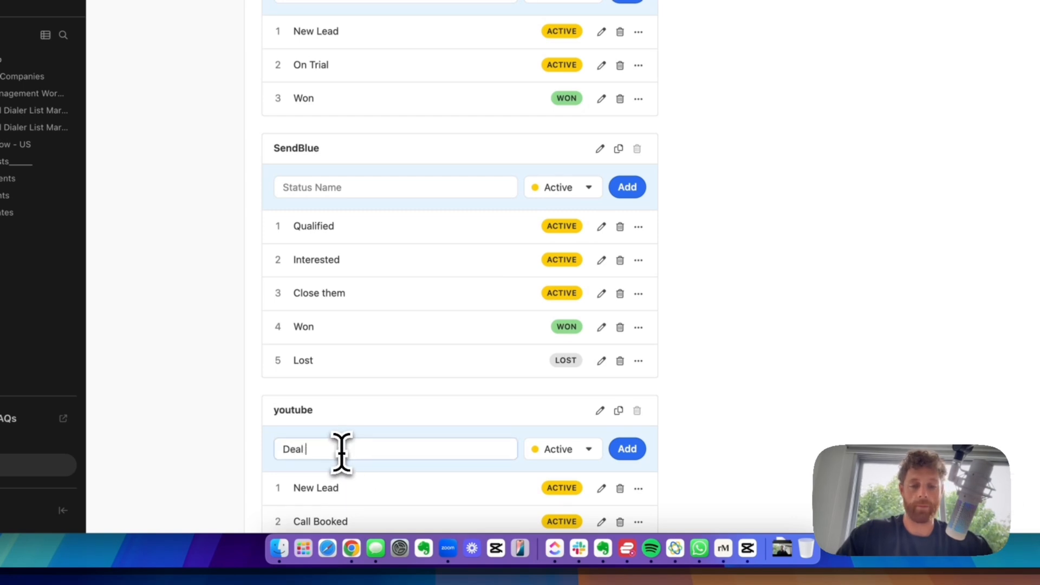
click(576, 457)
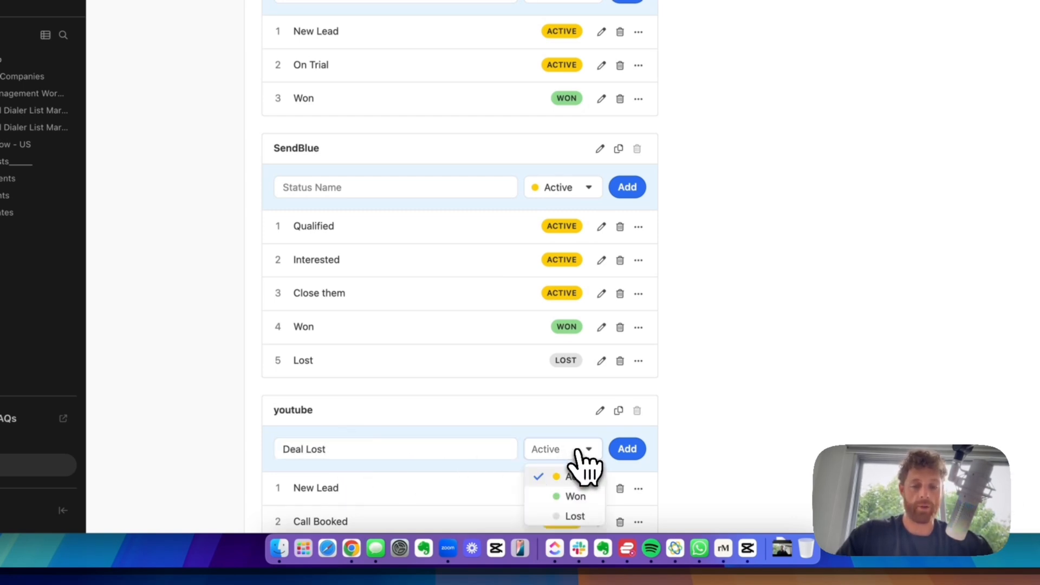
click(576, 518)
click(628, 450)
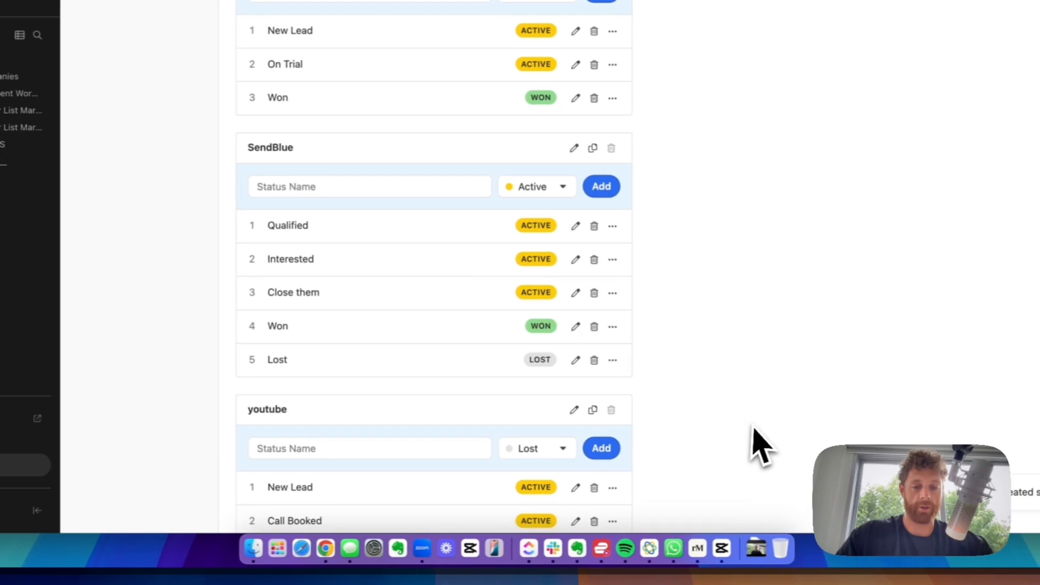
scroll(720, 433, down, 3)
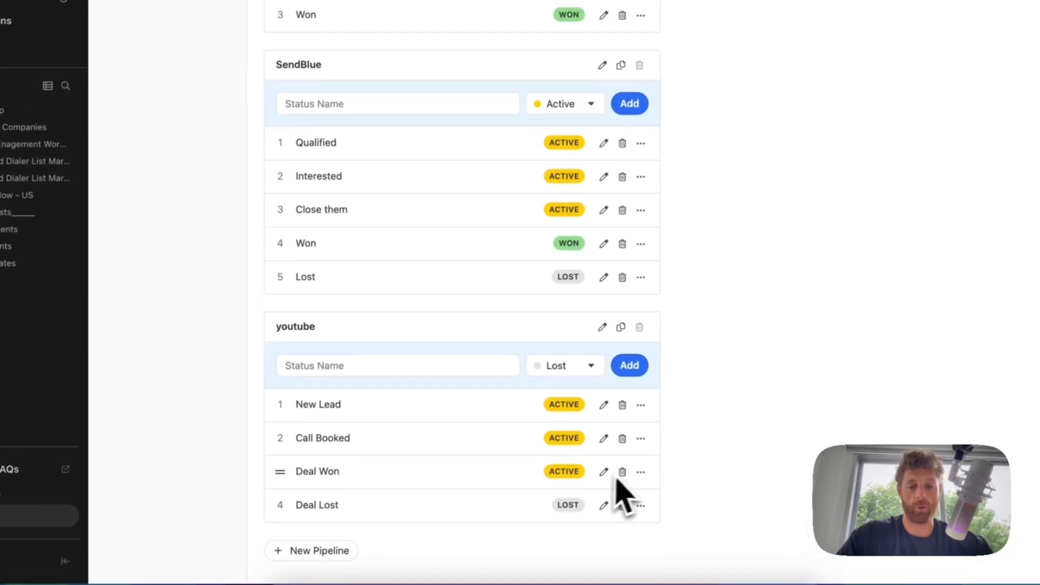
- Delete the Active-type Deal Won status and re-add Deal Won as a Won status
click(597, 462)
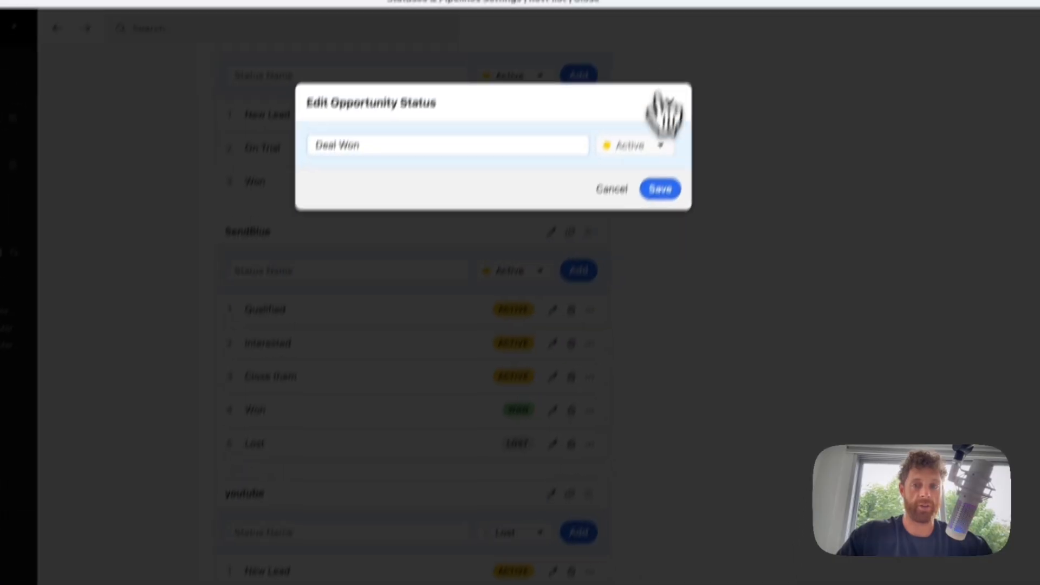
double_click(642, 205)
click(595, 247)
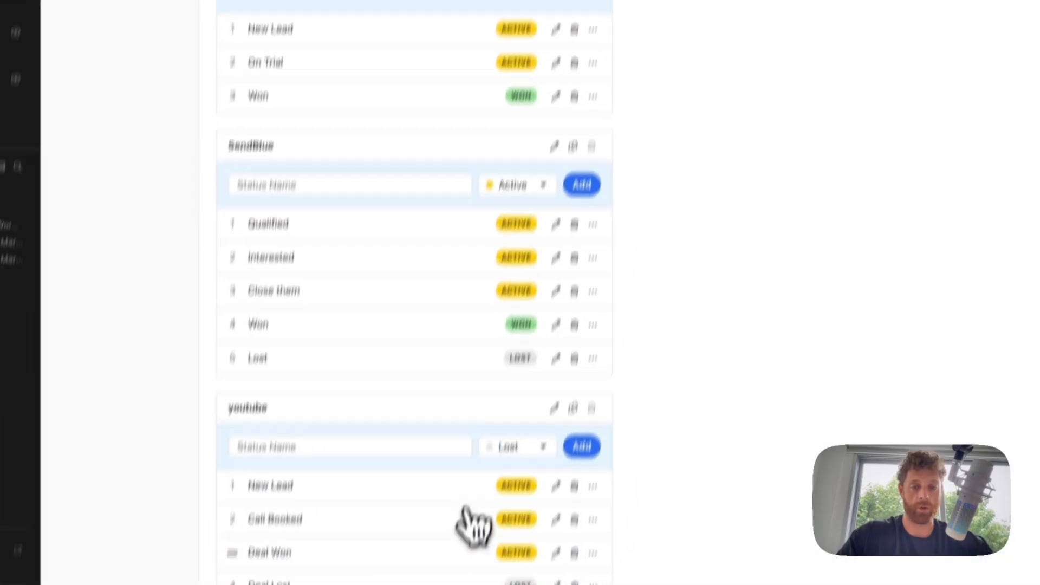
click(588, 473)
click(645, 183)
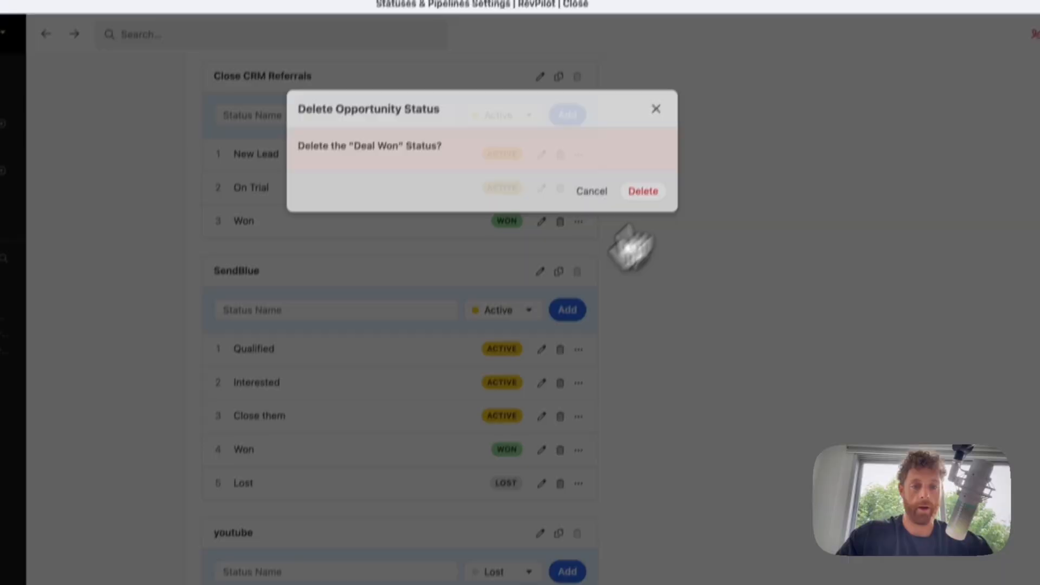
click(264, 528)
text(Deal Won)
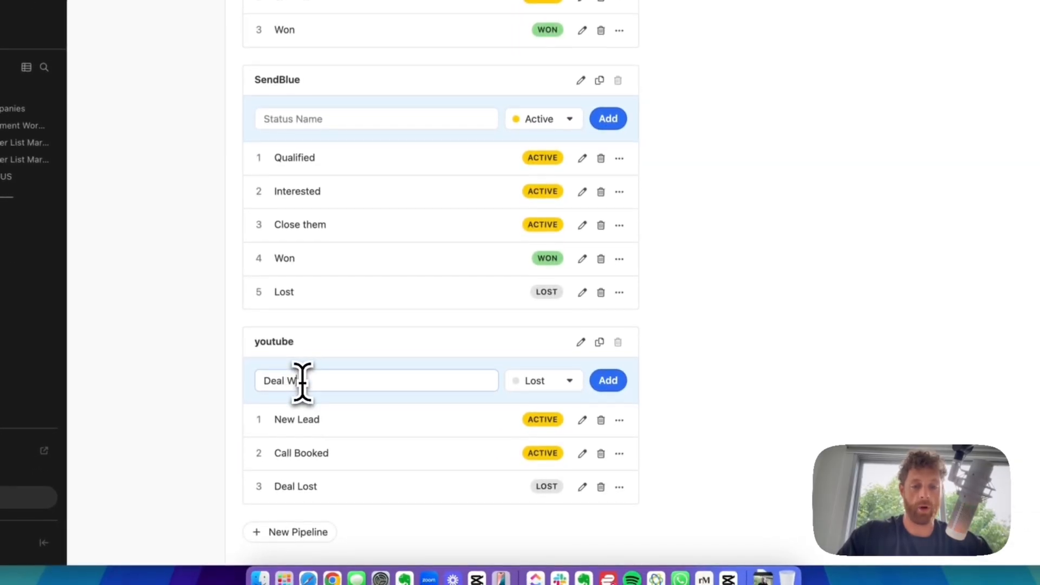
click(609, 382)
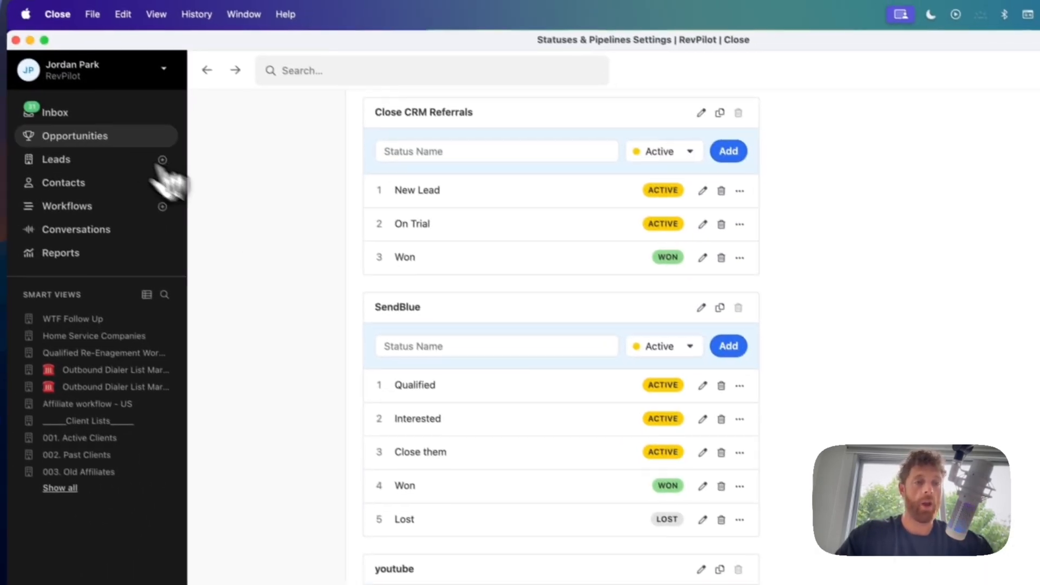
- Switch the Opportunities board from Sales to the youtube pipeline
click(111, 136)
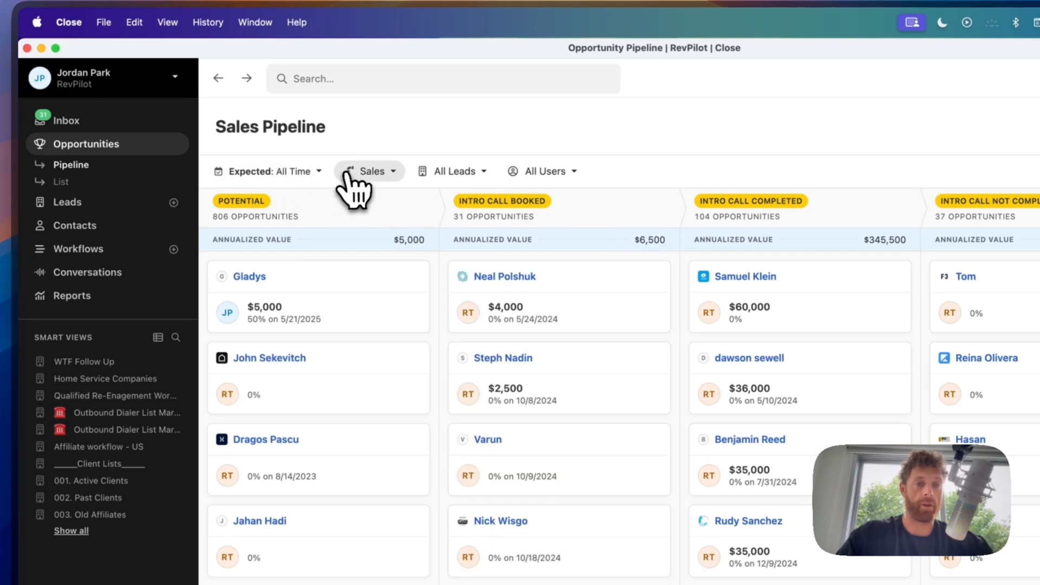
click(376, 173)
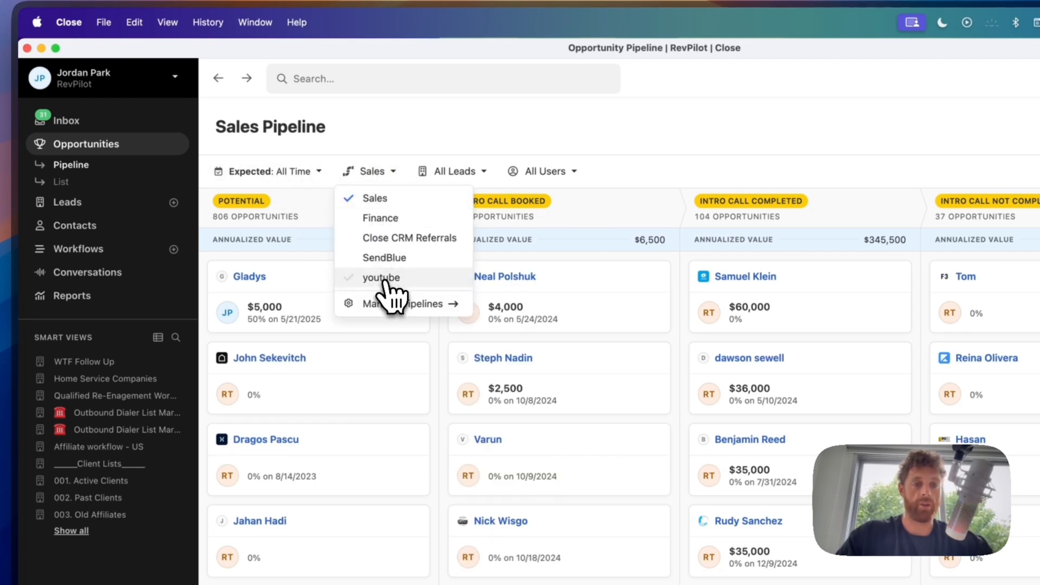
click(386, 277)
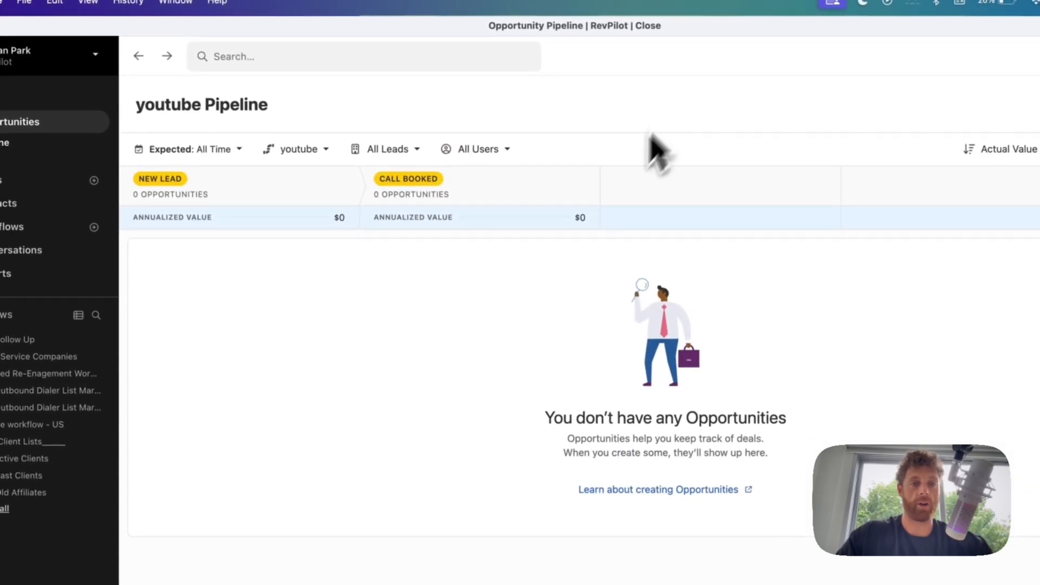
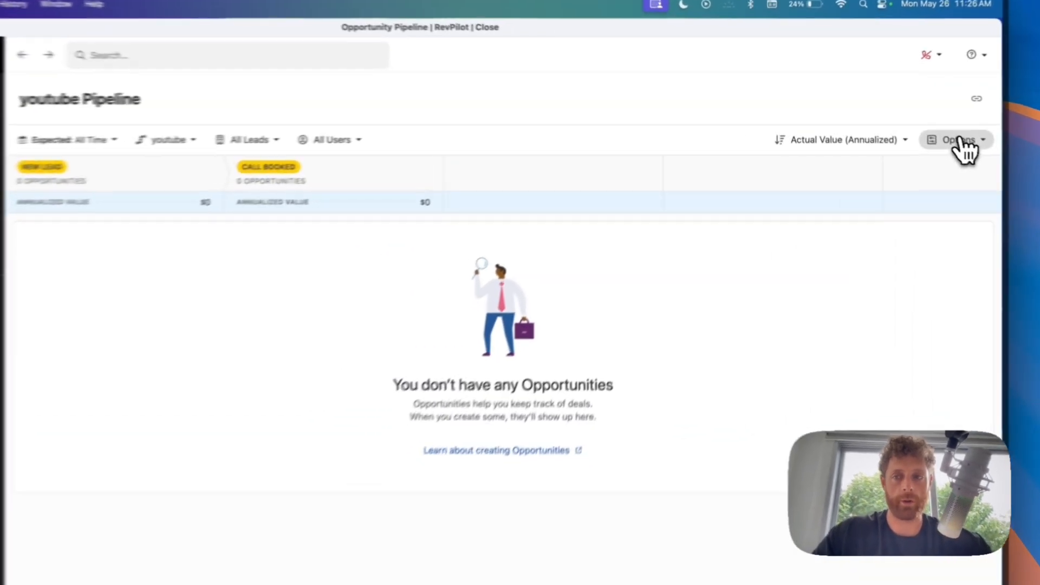
- Filter the youtube pipeline board to All Statuses and bring up the pipeline list
click(914, 125)
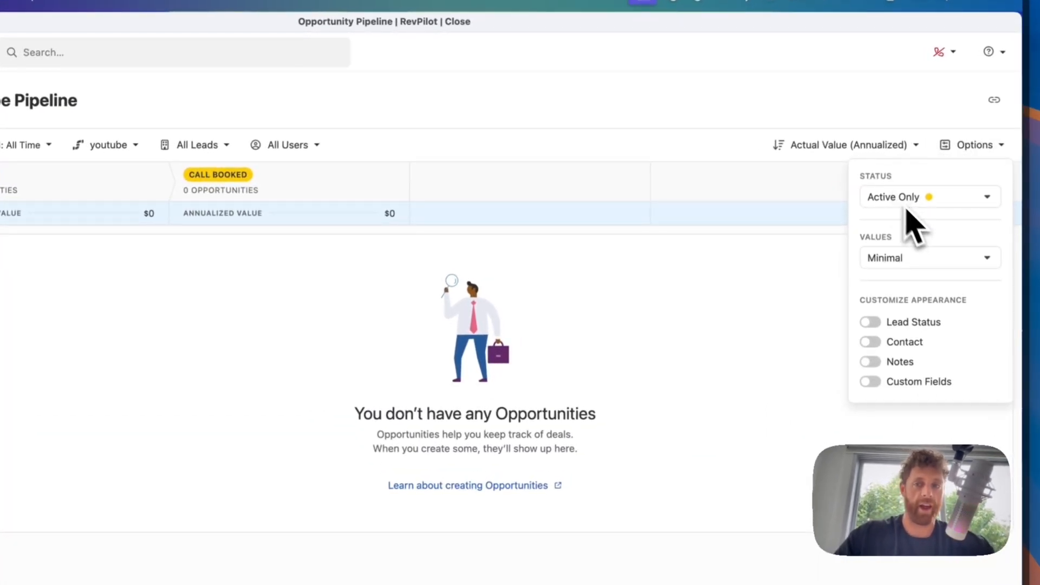
click(893, 201)
click(888, 288)
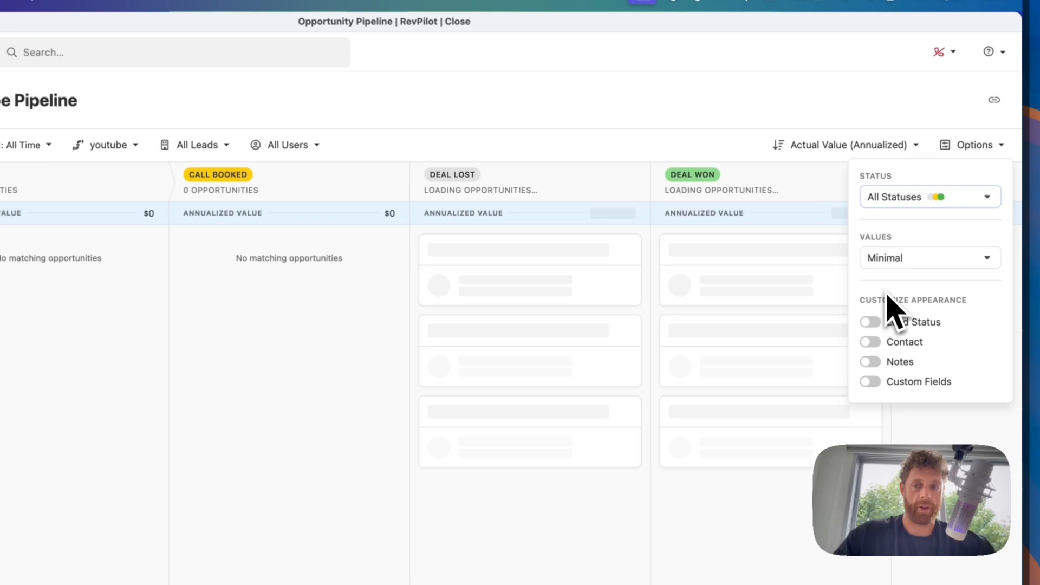
click(578, 353)
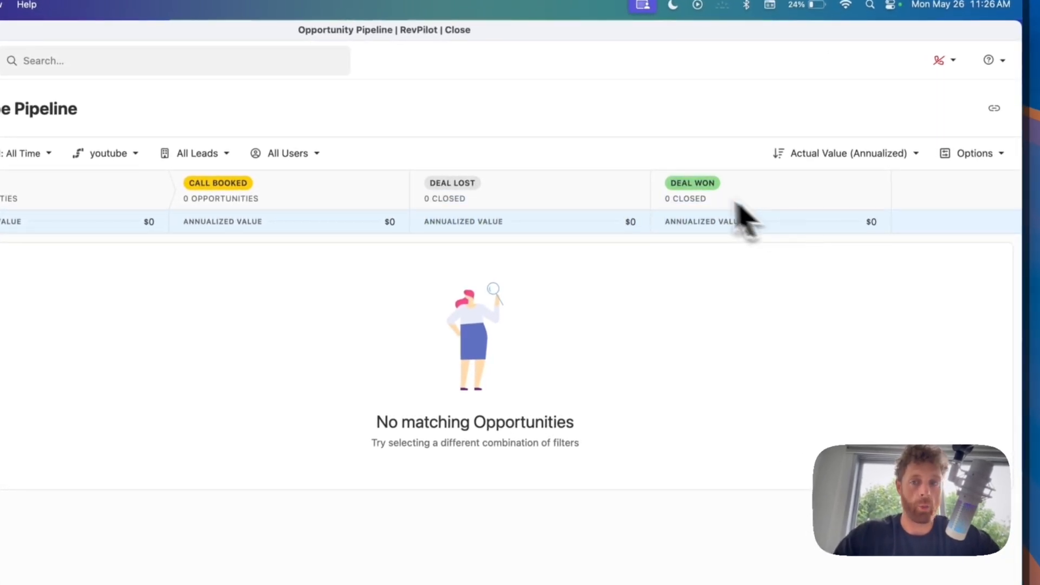
click(972, 153)
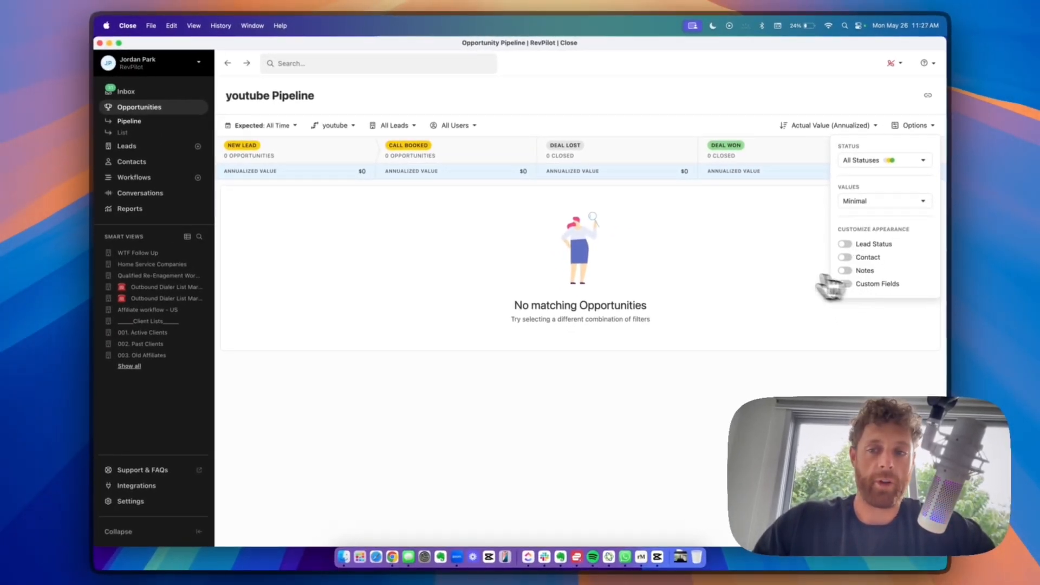
click(771, 276)
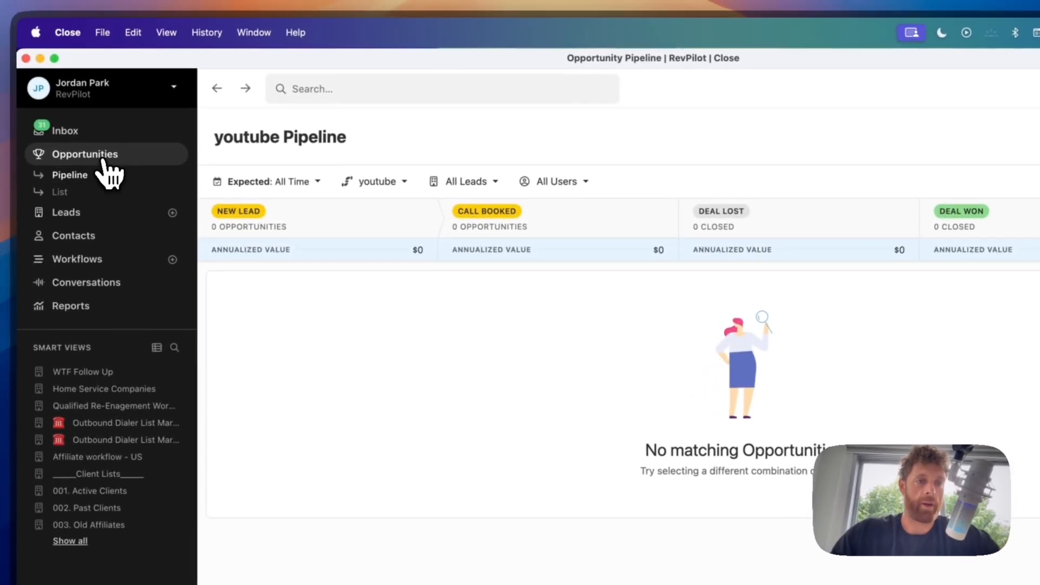
click(372, 184)
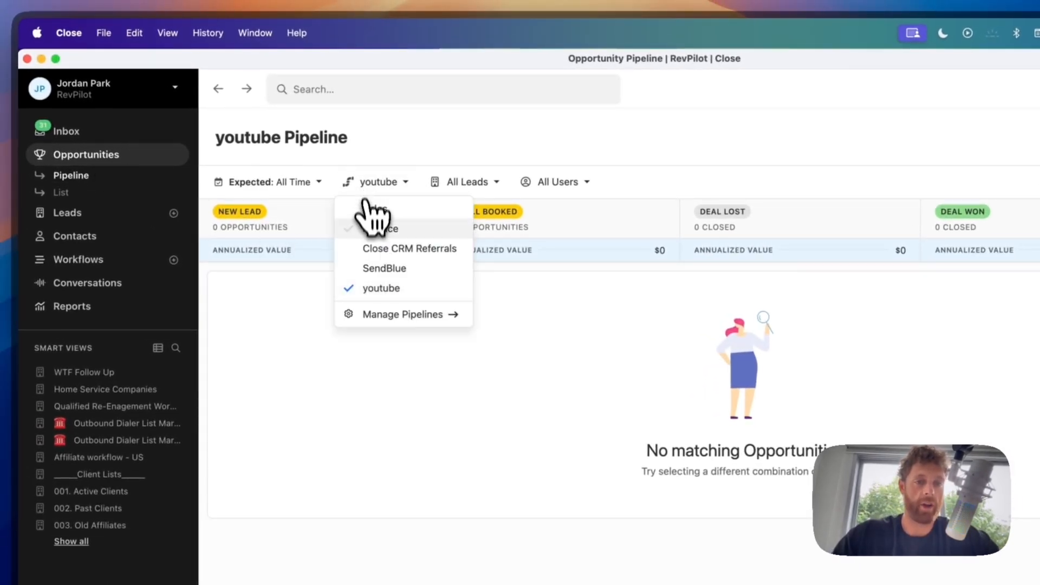
- On the Sales pipeline, toggle Lead Status, Contact and Notes card fields on and off, then view sort options
click(385, 211)
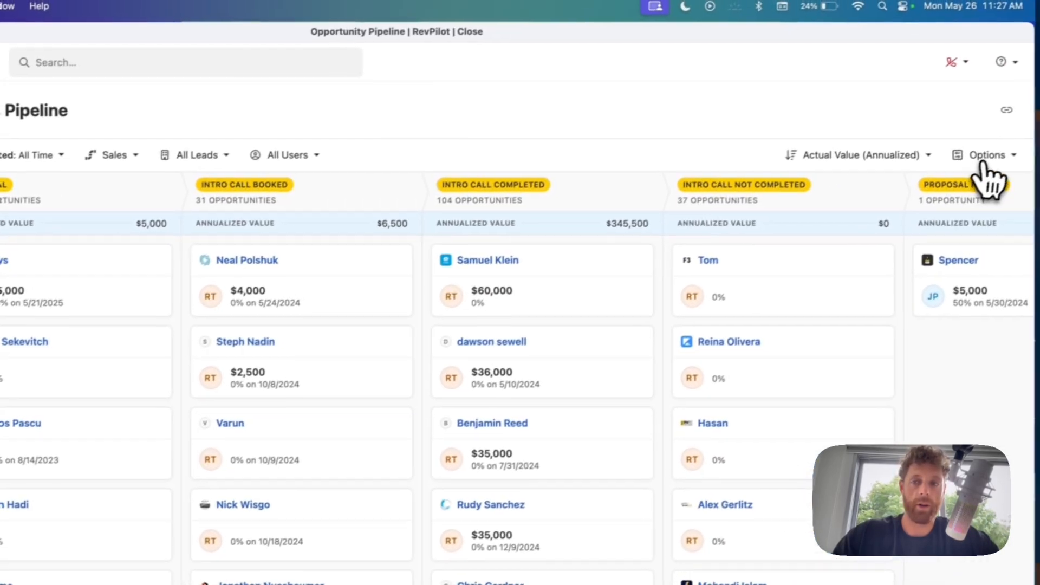
click(975, 159)
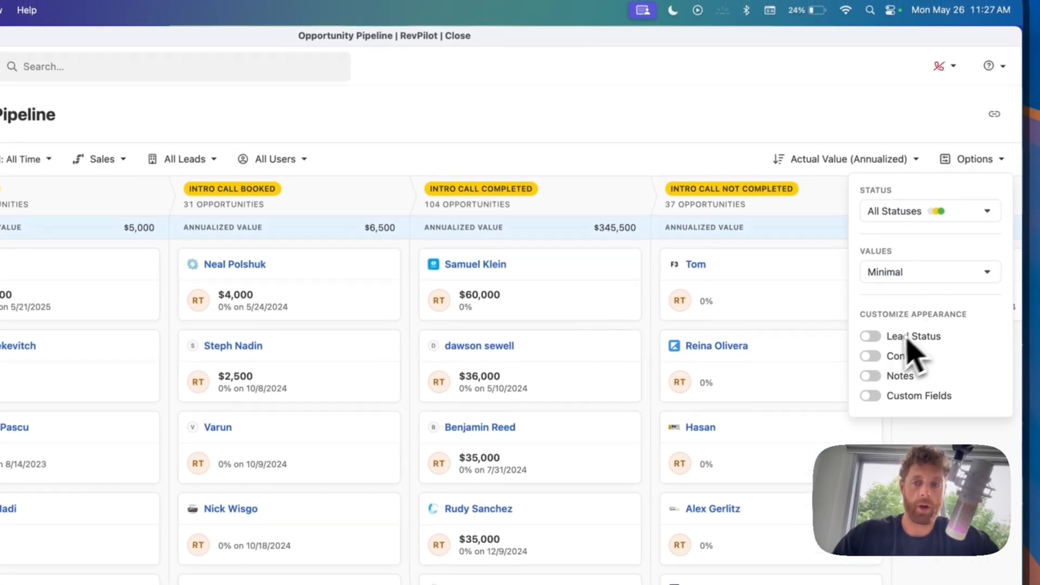
click(883, 337)
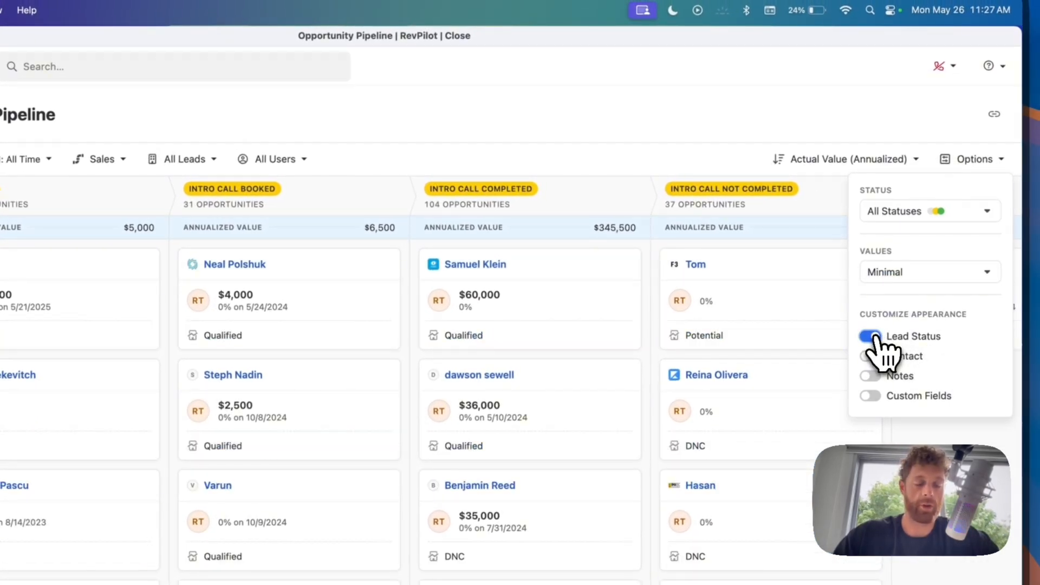
click(874, 337)
click(871, 357)
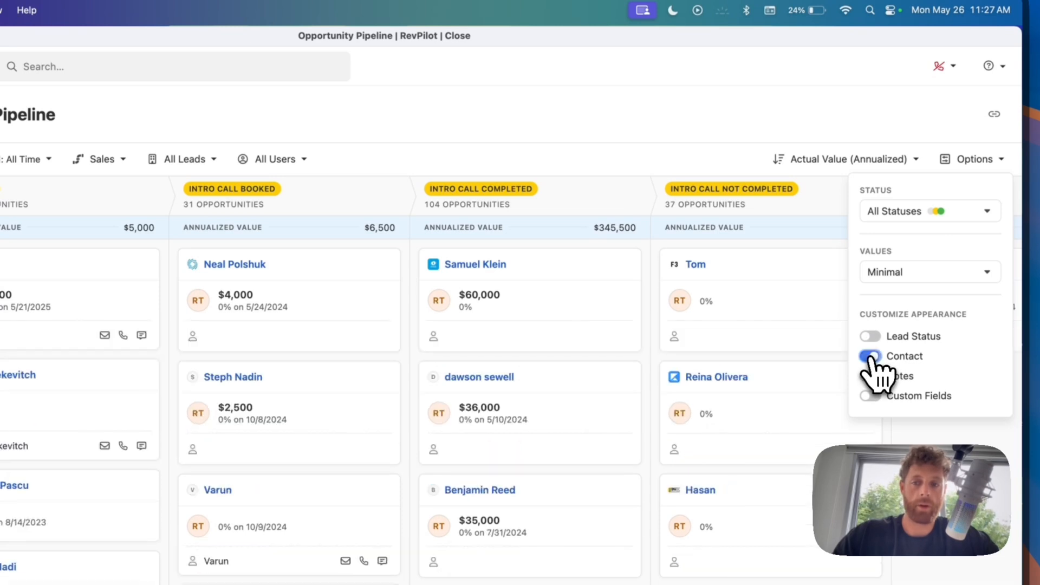
click(870, 357)
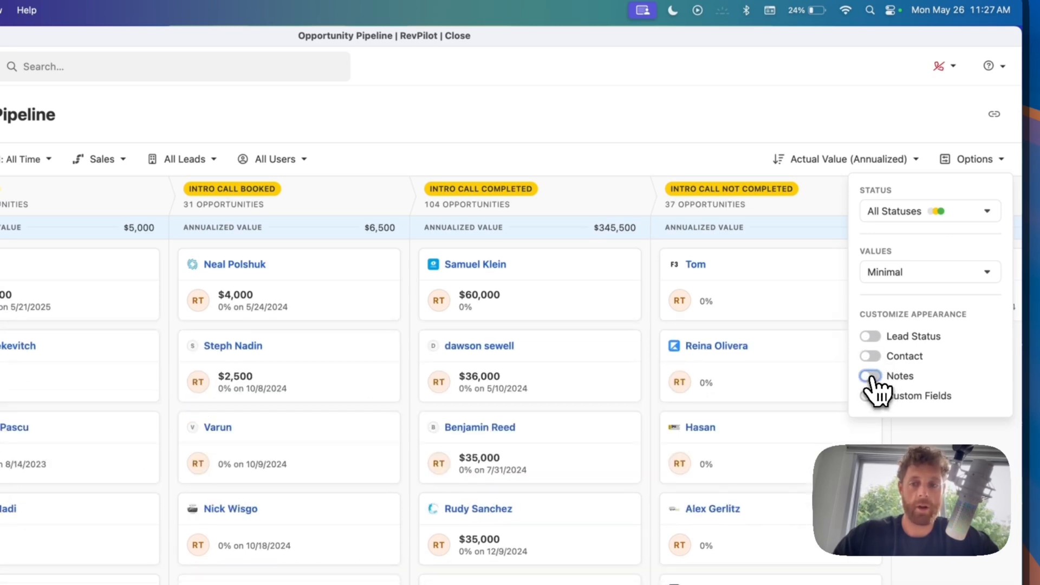
click(870, 375)
click(870, 376)
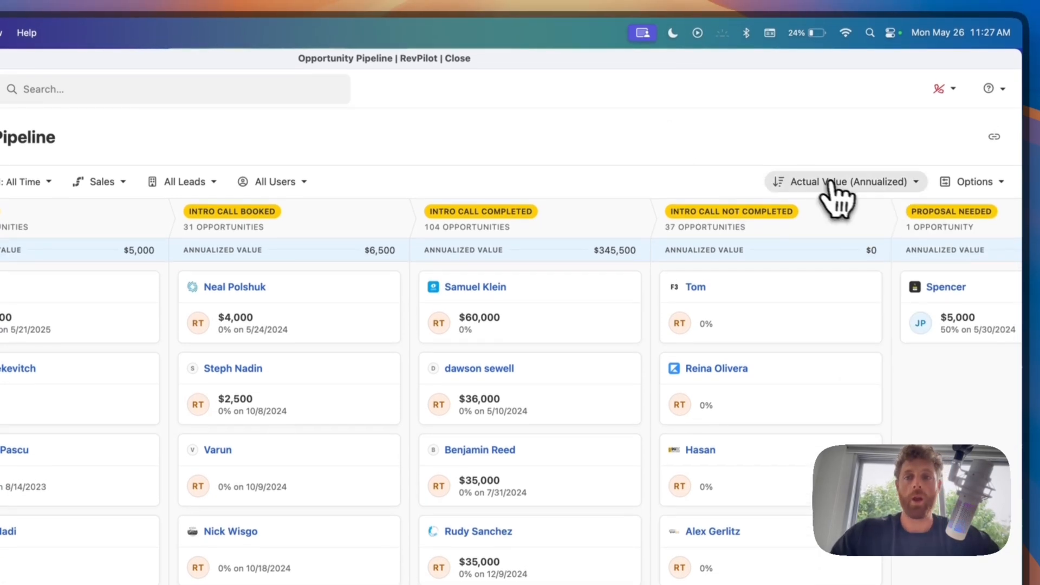
click(838, 161)
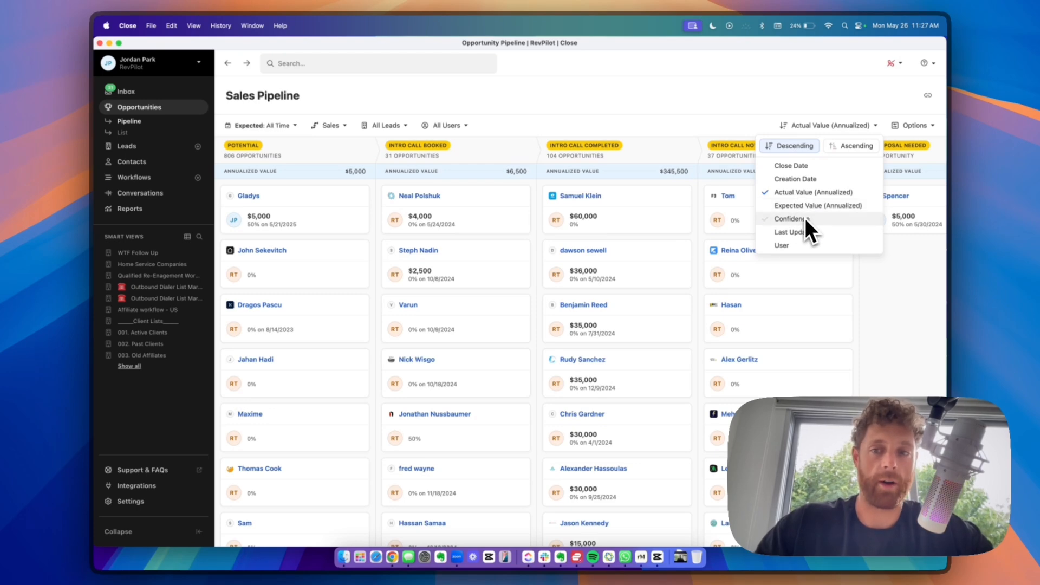
click(725, 107)
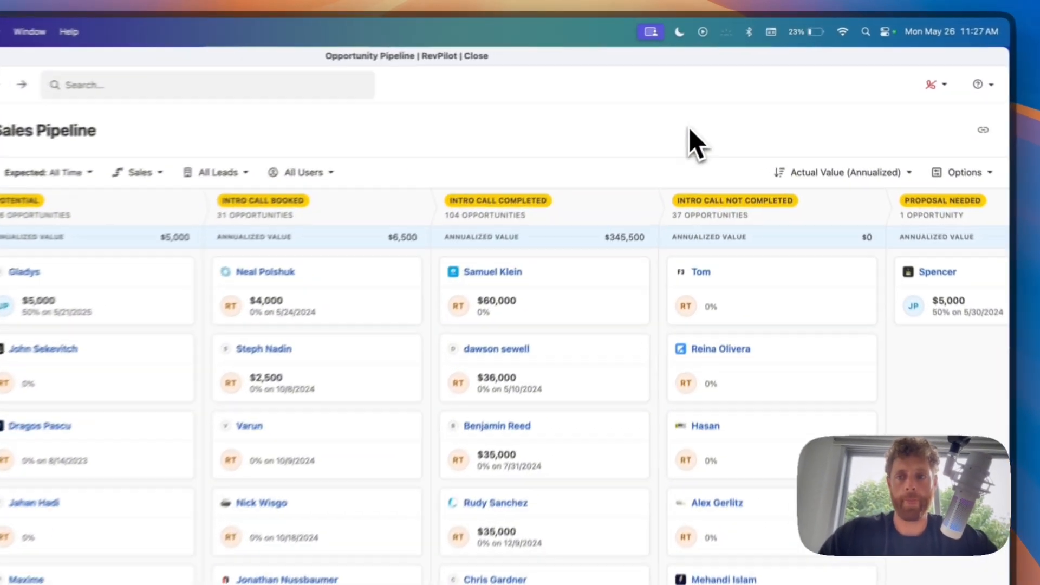
click(914, 126)
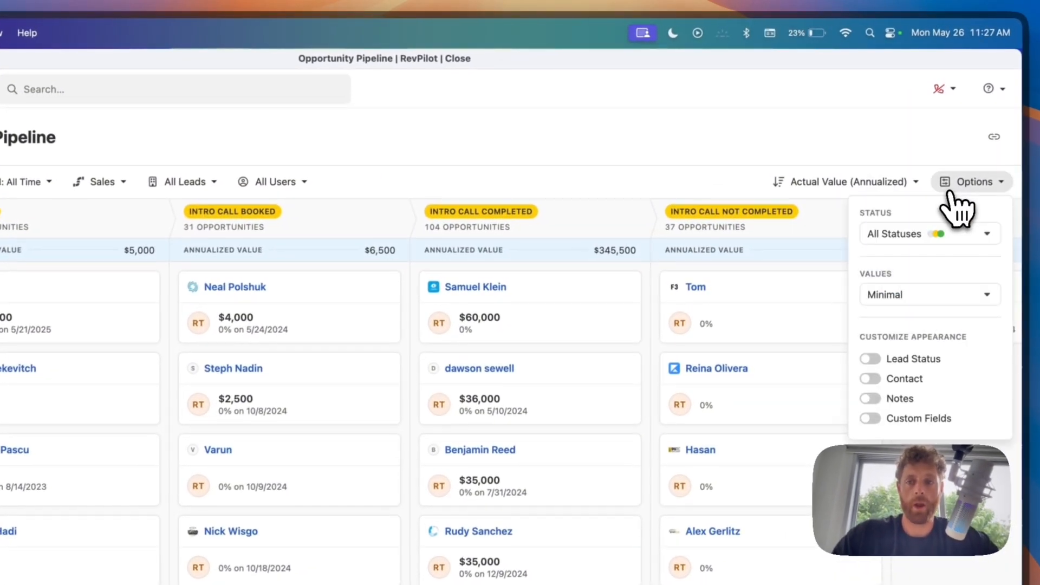
click(655, 175)
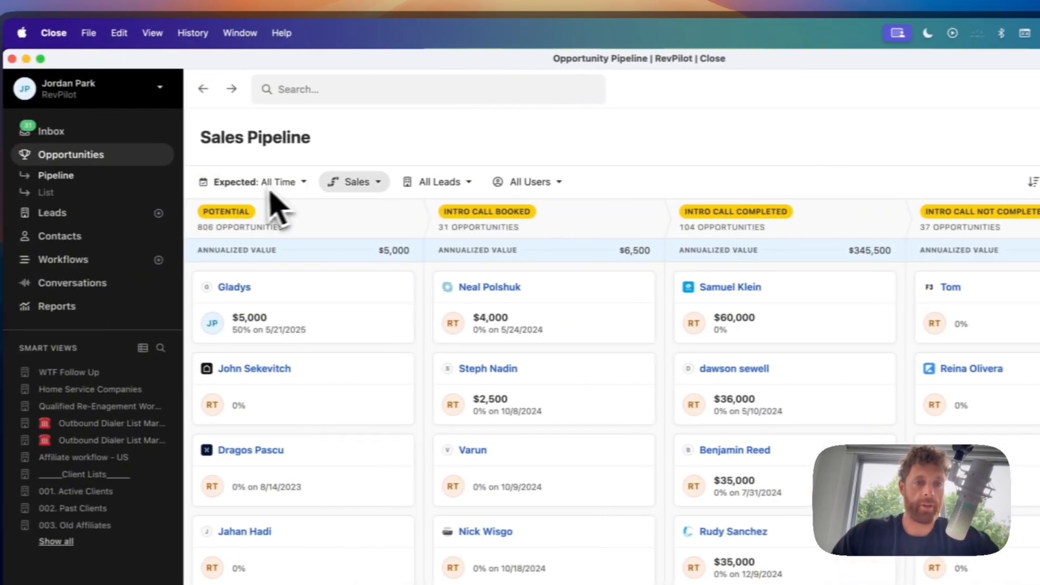
click(114, 182)
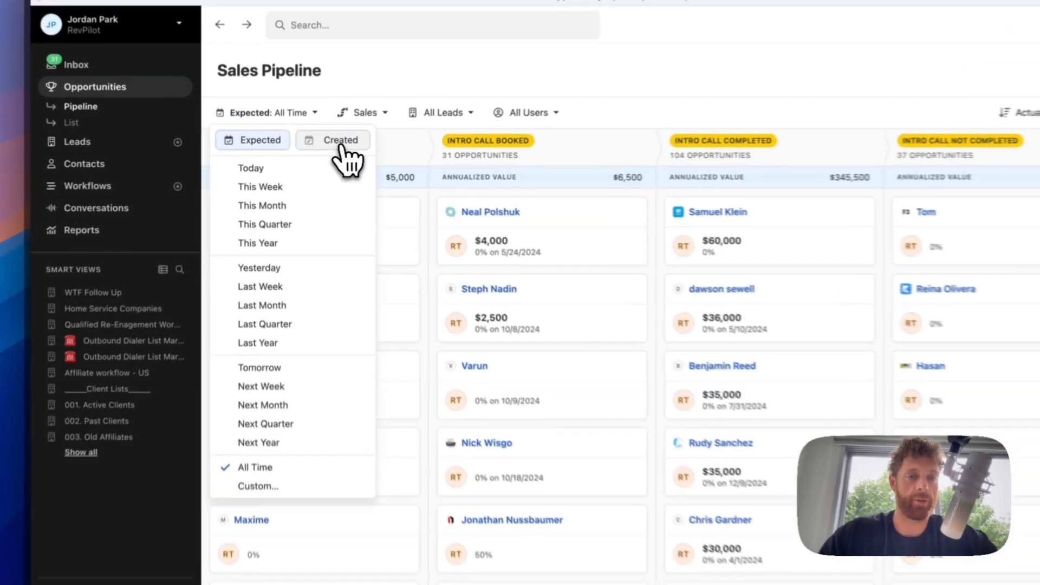
click(314, 146)
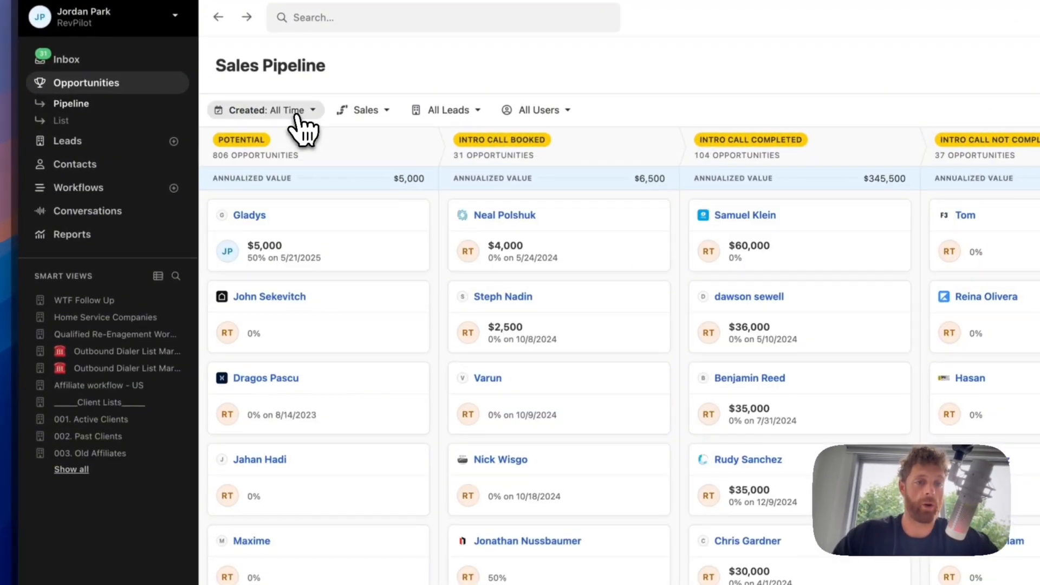
click(273, 125)
click(274, 139)
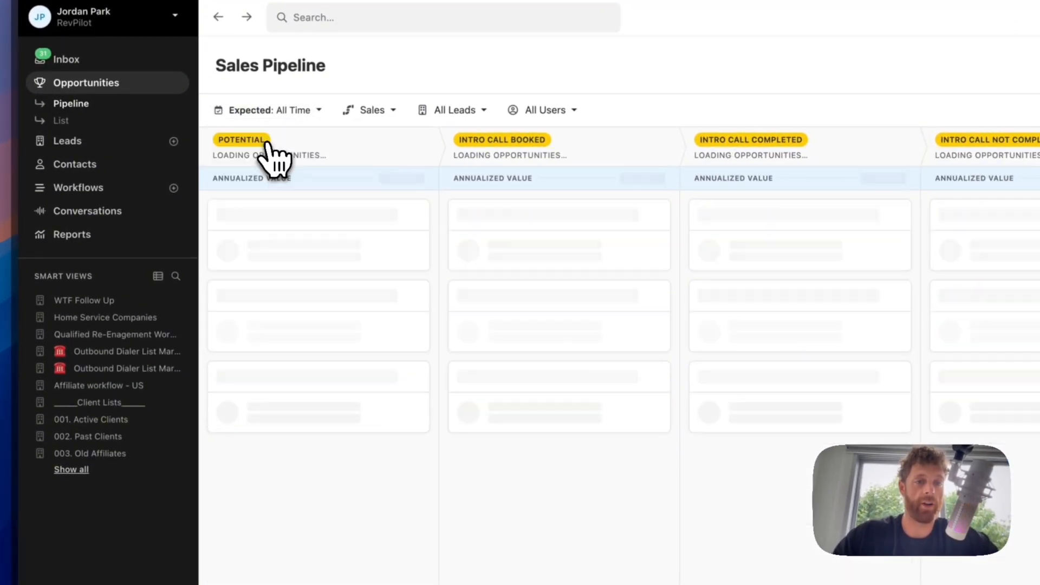
click(300, 113)
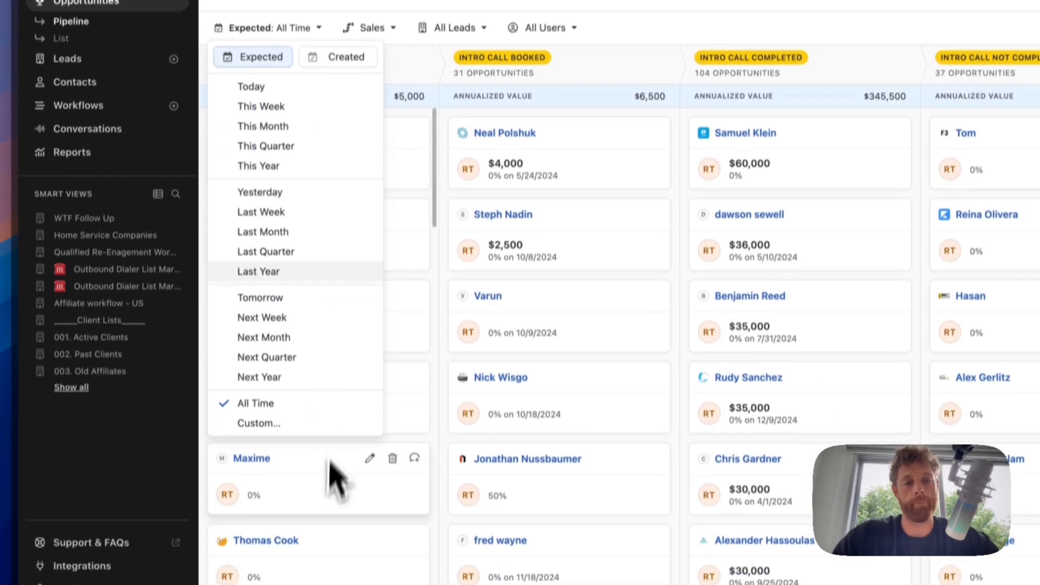
click(341, 109)
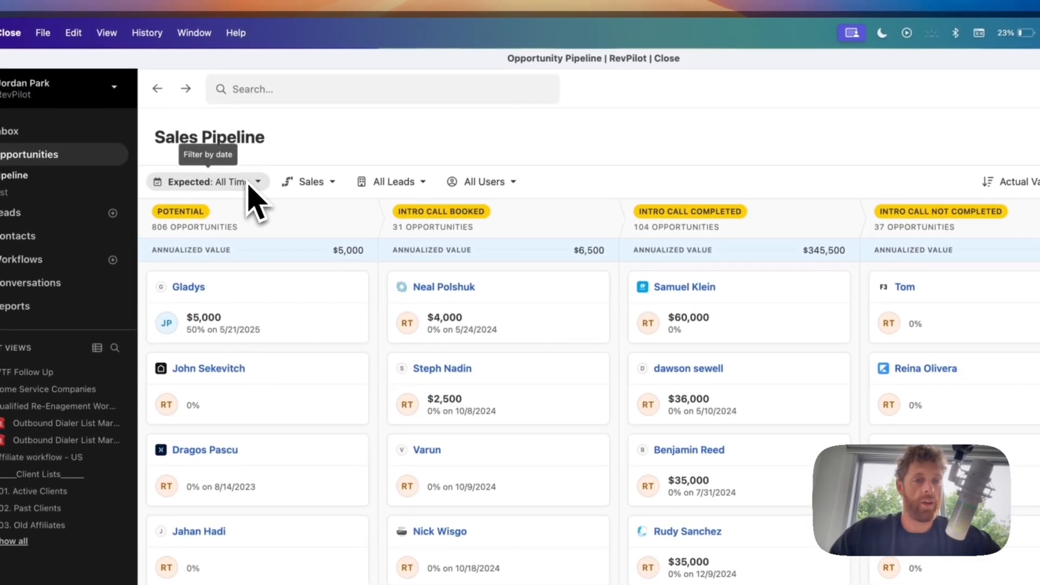
drag(253, 297, 292, 254)
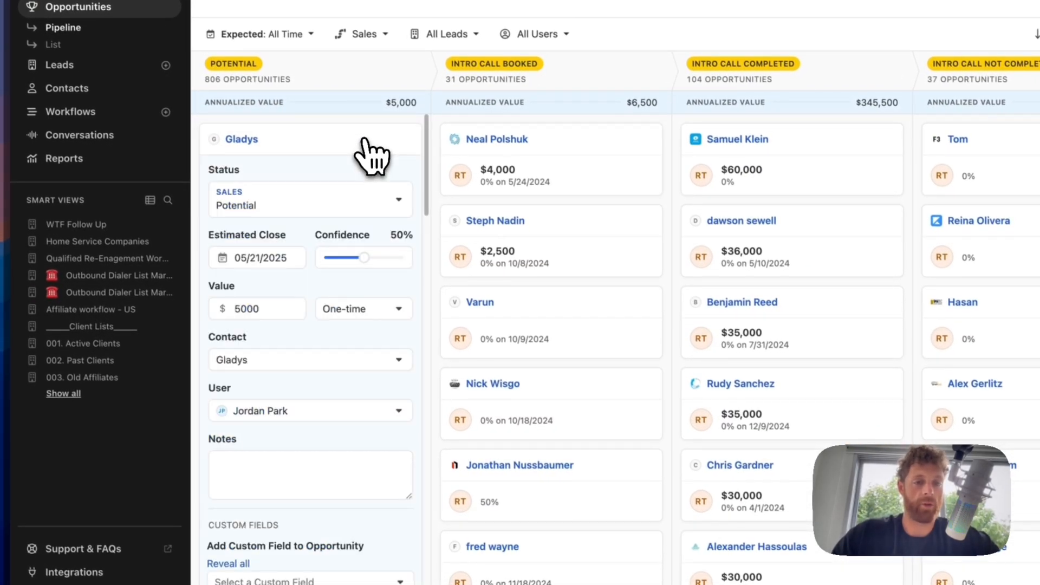
click(339, 504)
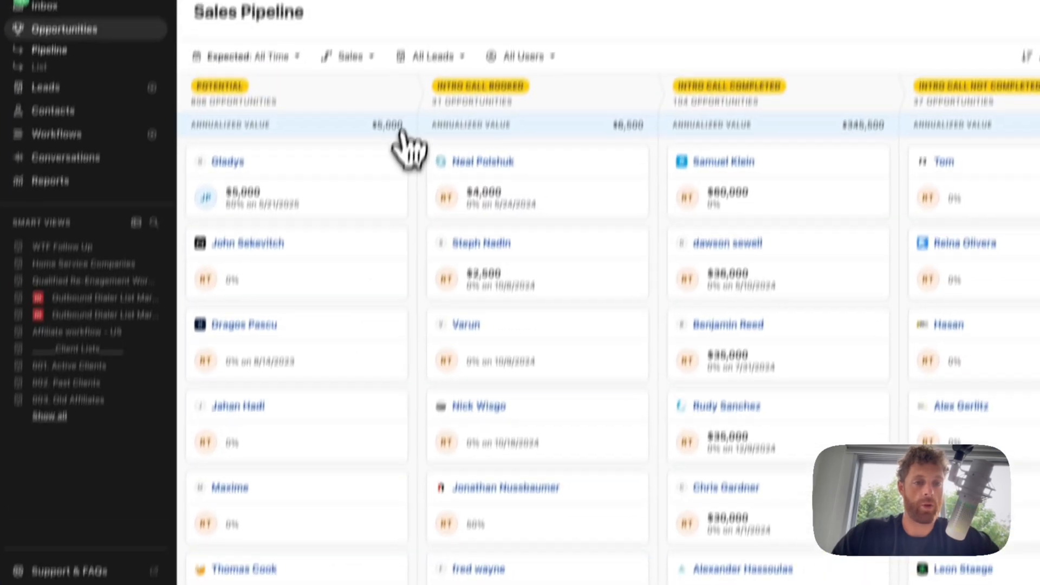
mouse_move(371, 162)
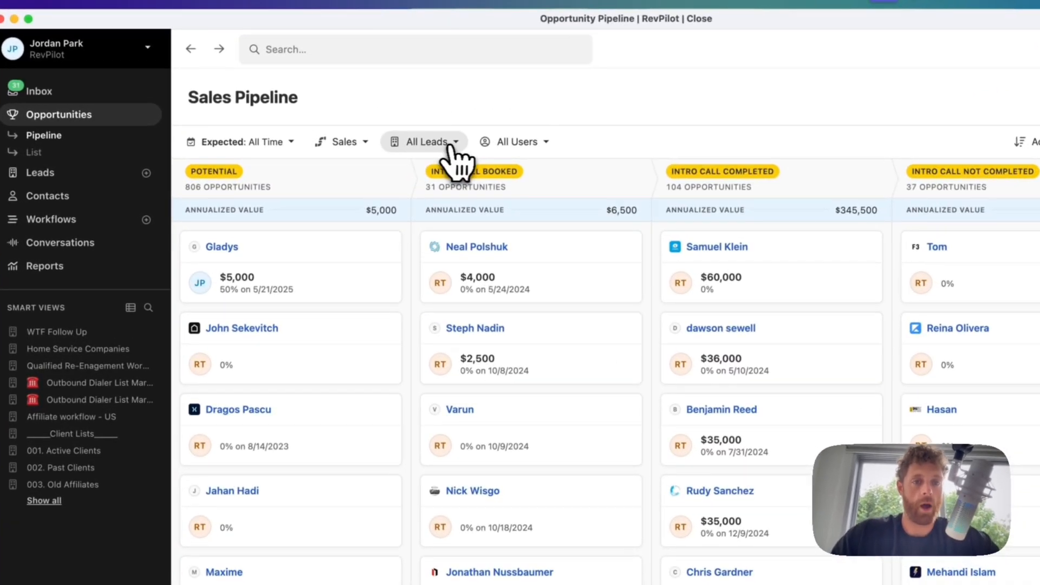
click(401, 125)
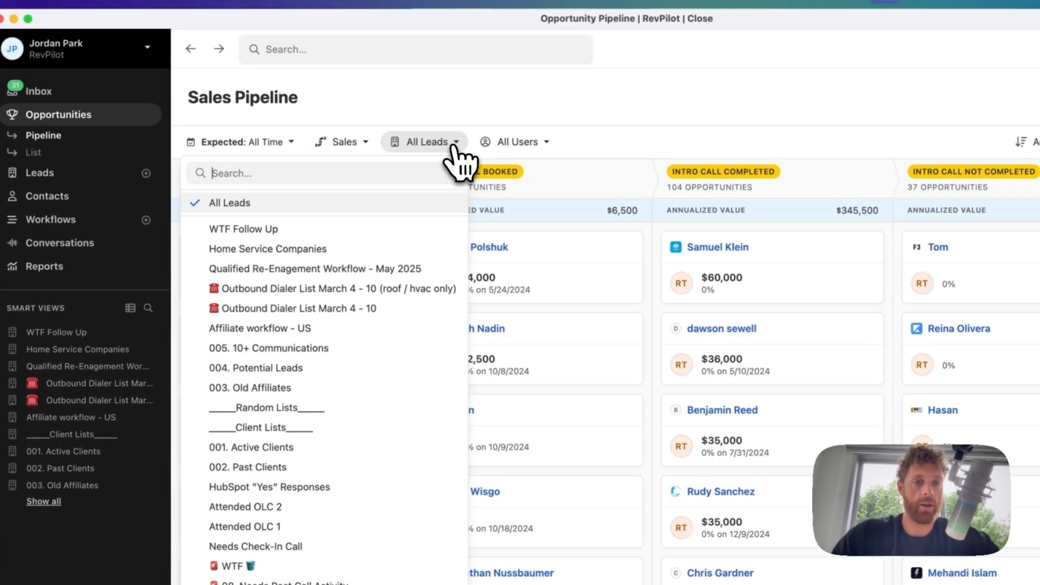
scroll(346, 458, down, 5)
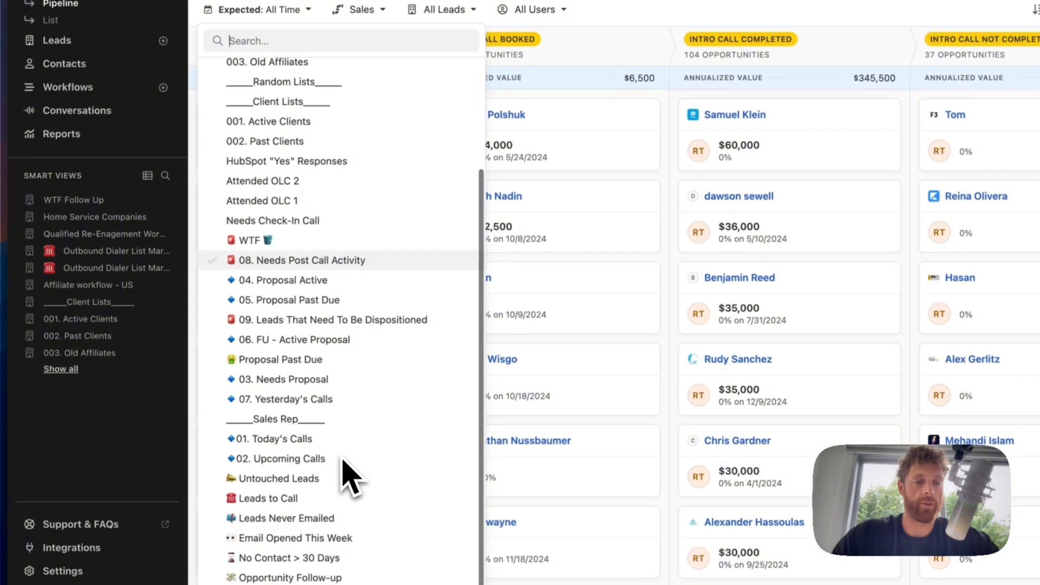
scroll(343, 457, up, 5)
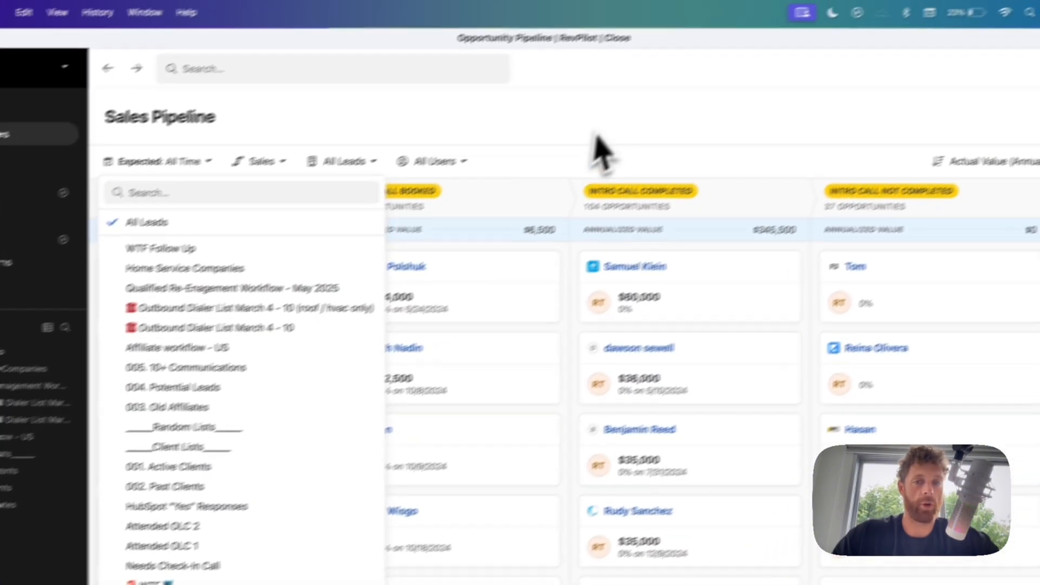
click(566, 133)
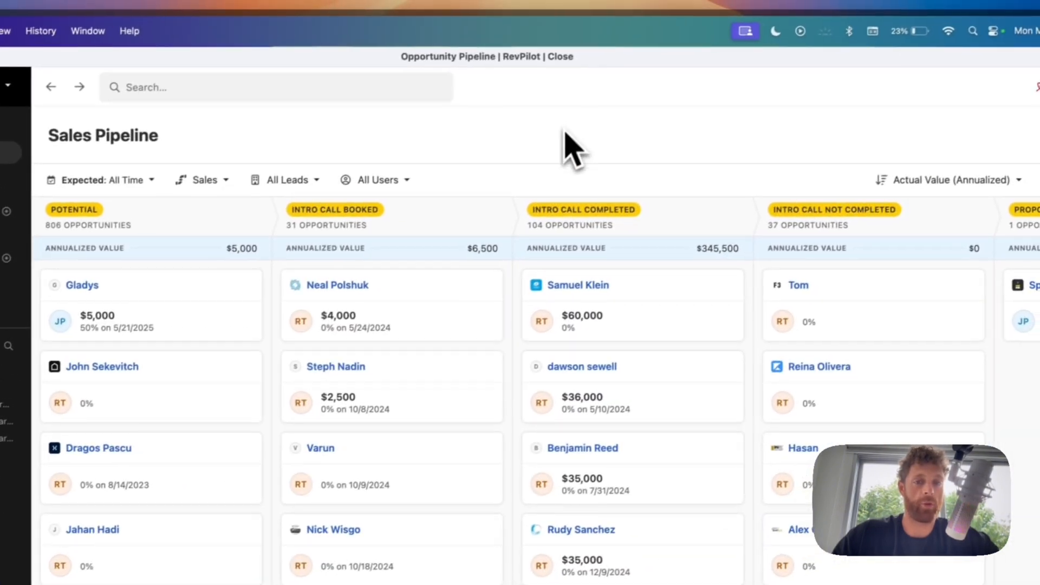
click(364, 181)
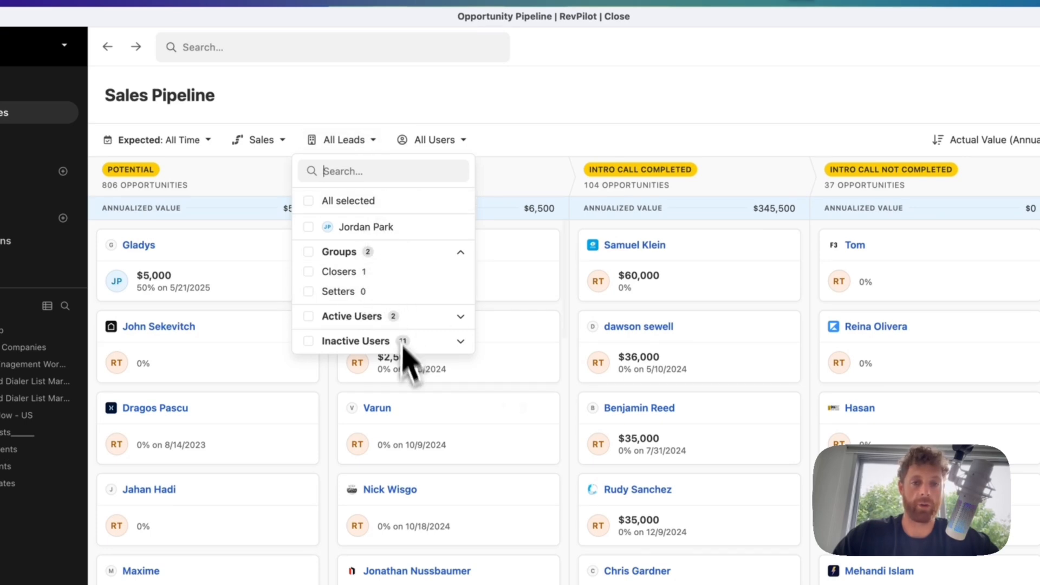
click(558, 132)
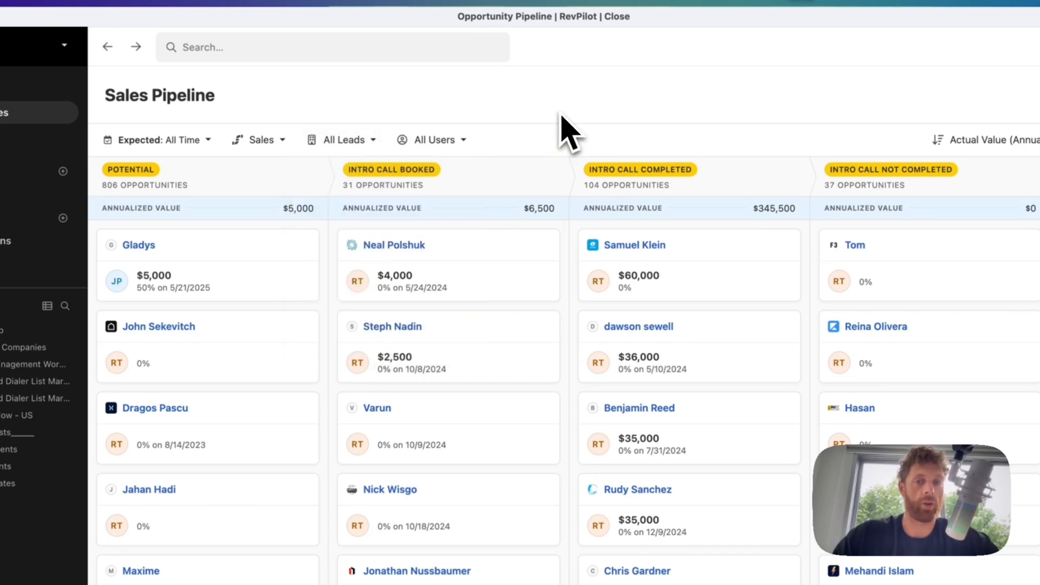
scroll(645, 413, right, 15)
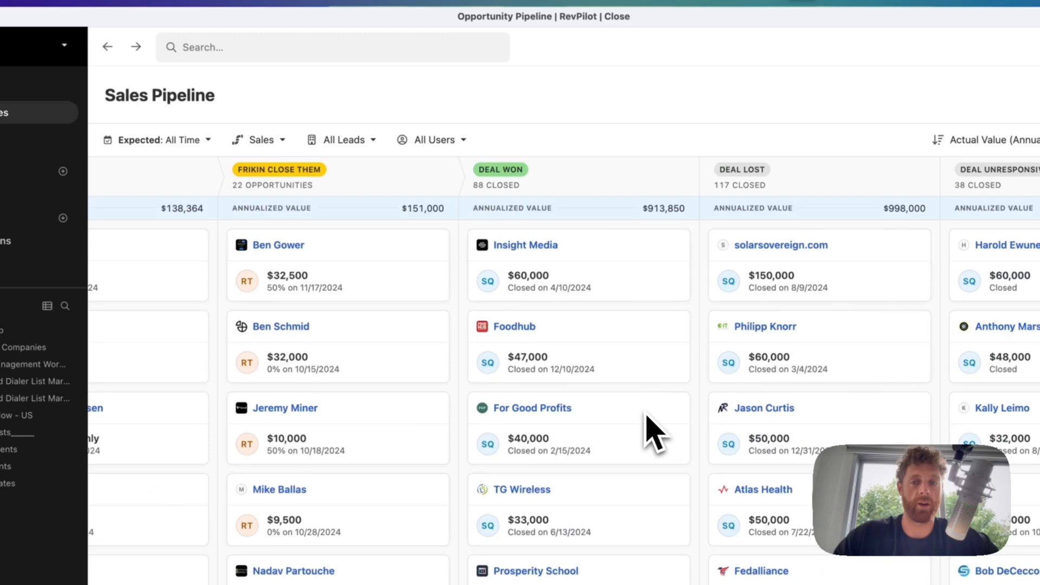
scroll(645, 413, left, 15)
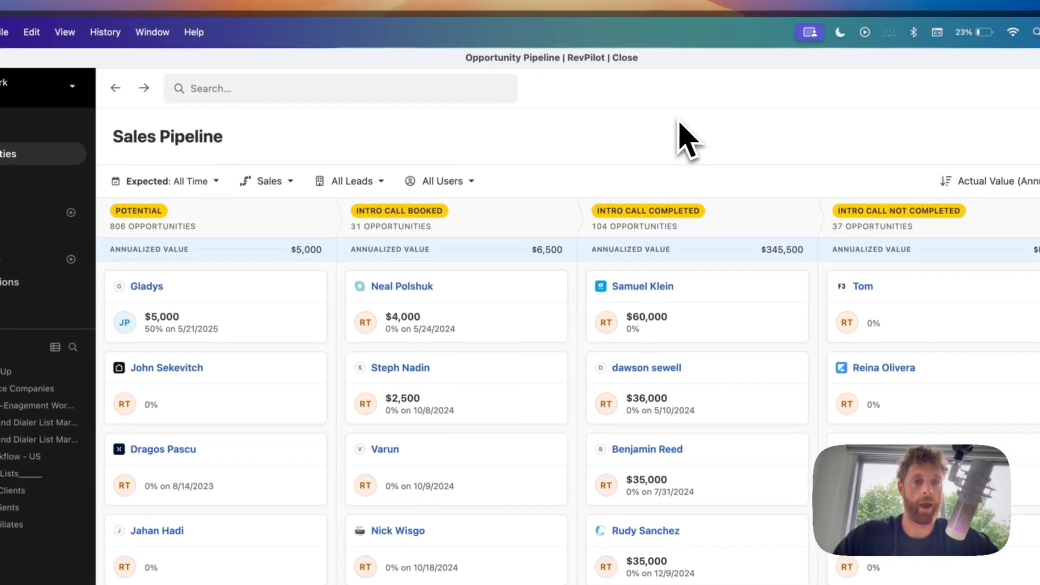
click(267, 183)
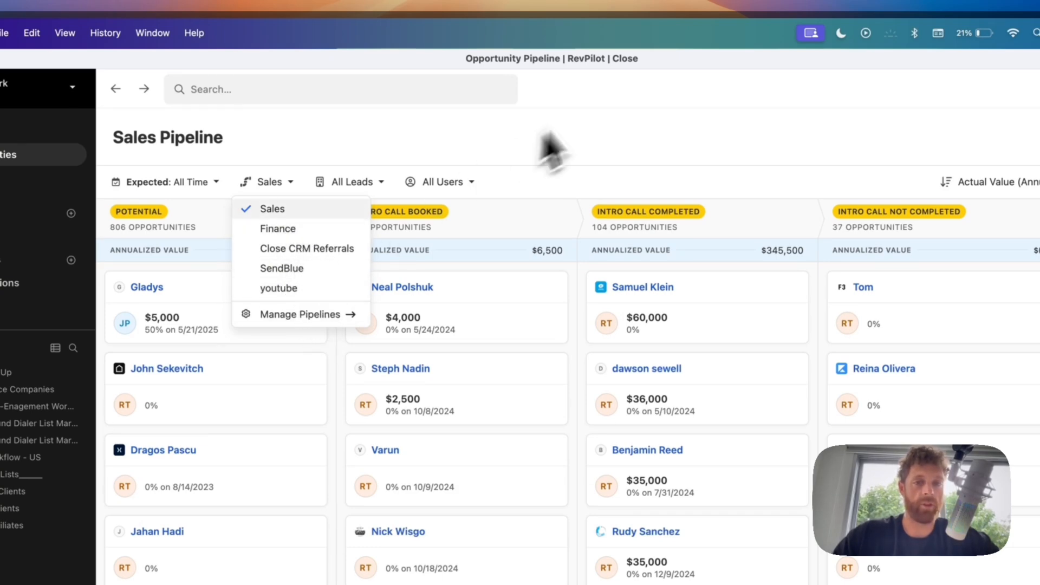
click(609, 119)
click(1014, 178)
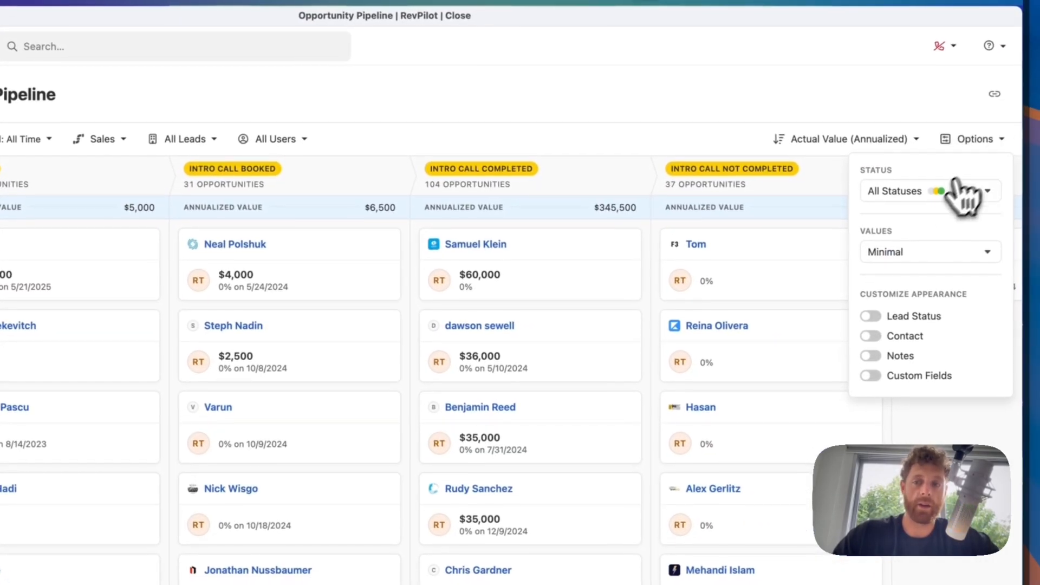
click(909, 194)
click(916, 209)
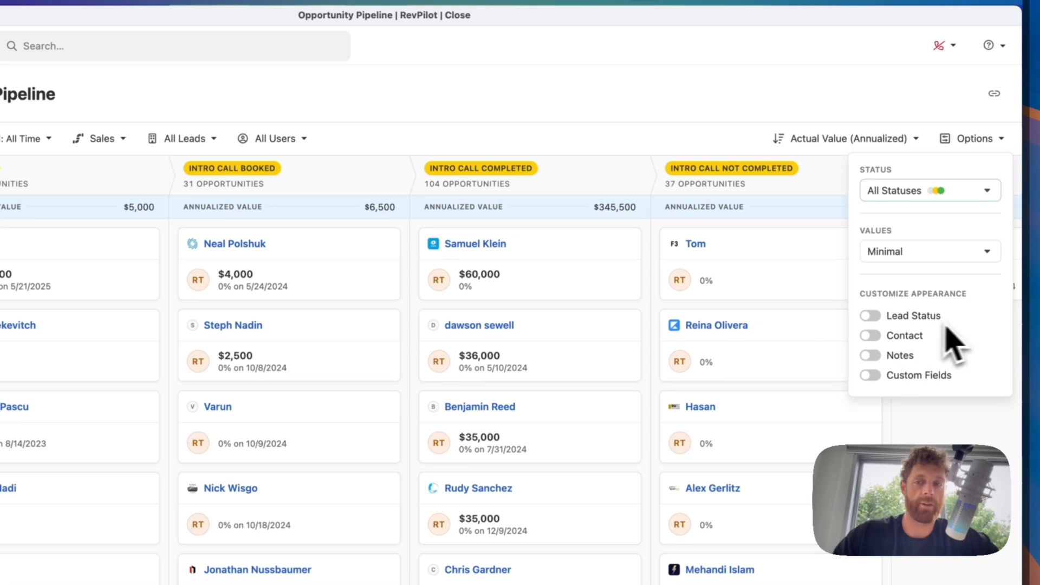
click(661, 115)
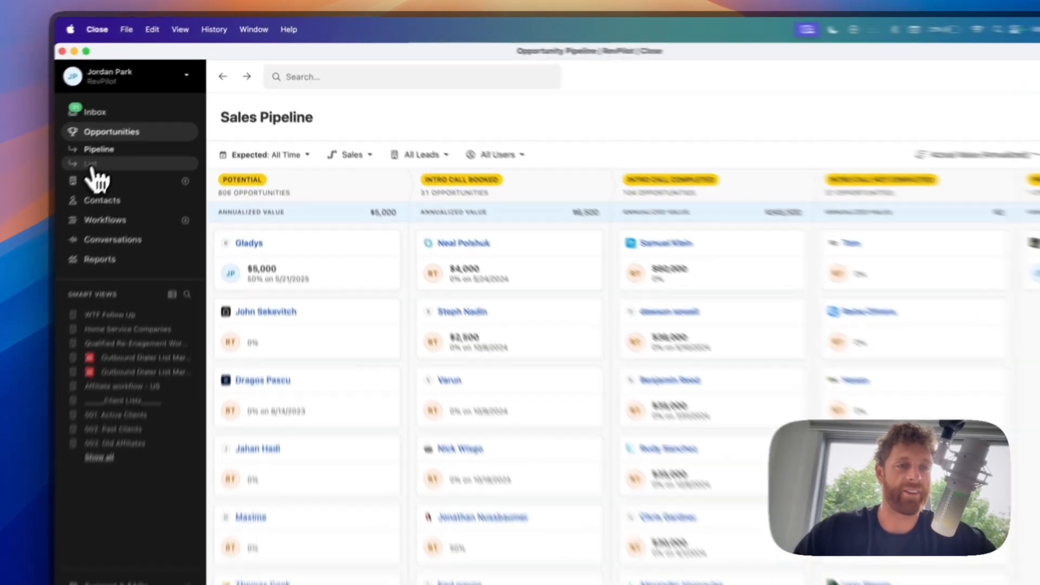
- Sort the opportunities List view by Confidence, then go back to the Sales pipeline board
click(125, 134)
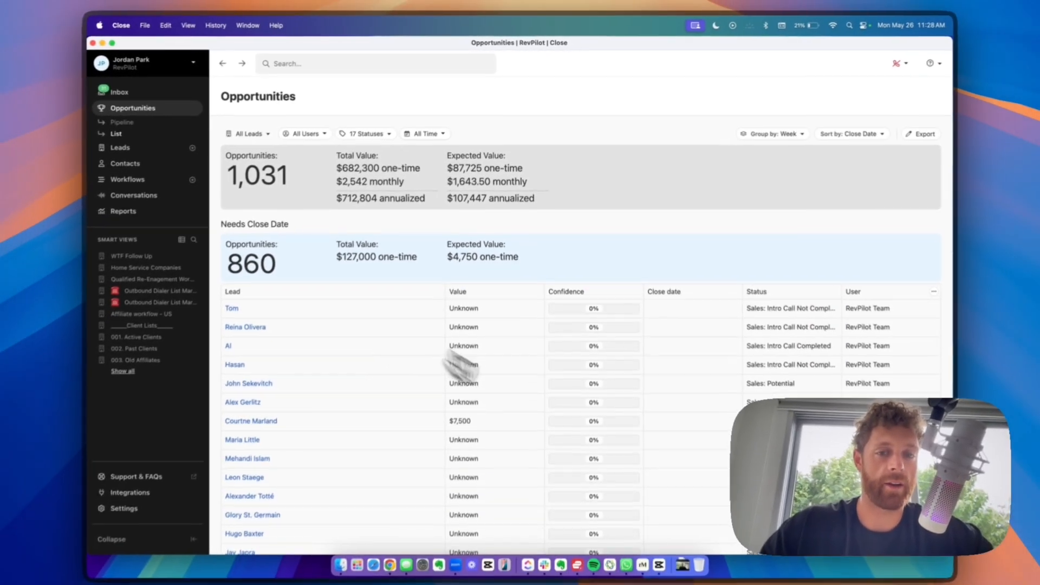
scroll(592, 388, down, 8)
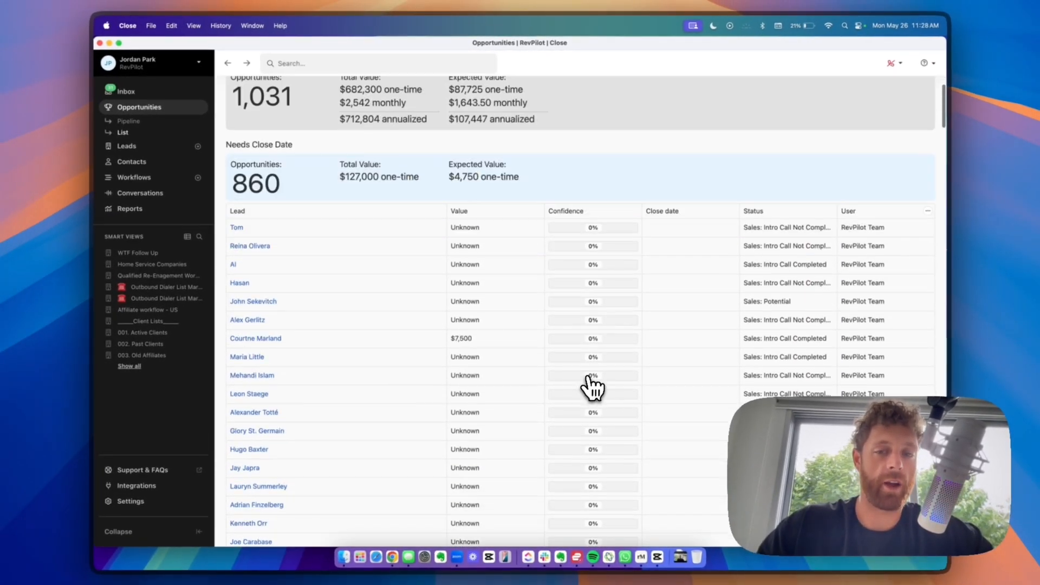
scroll(589, 379, down, 13)
scroll(588, 379, up, 20)
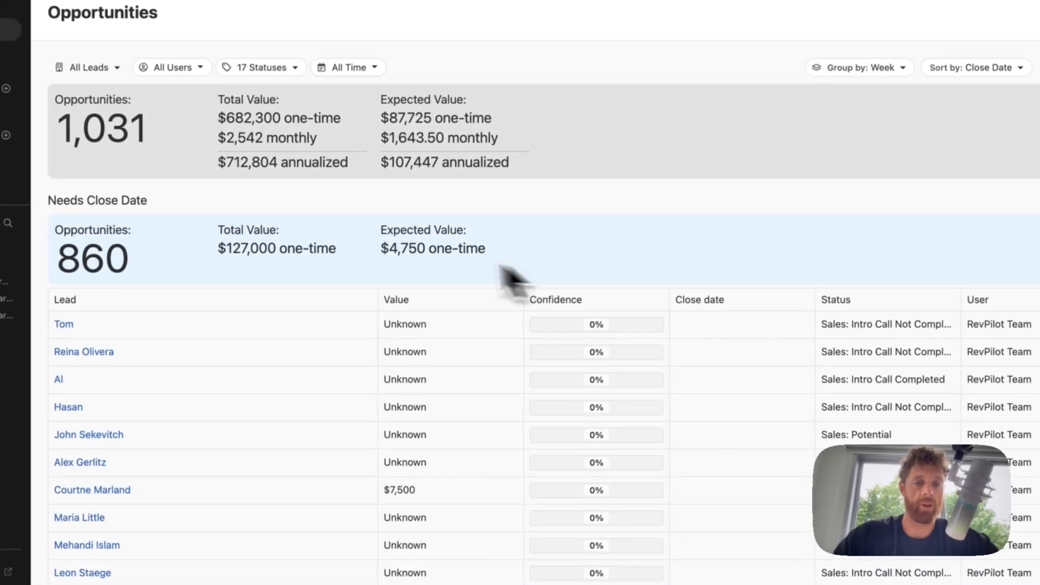
click(967, 69)
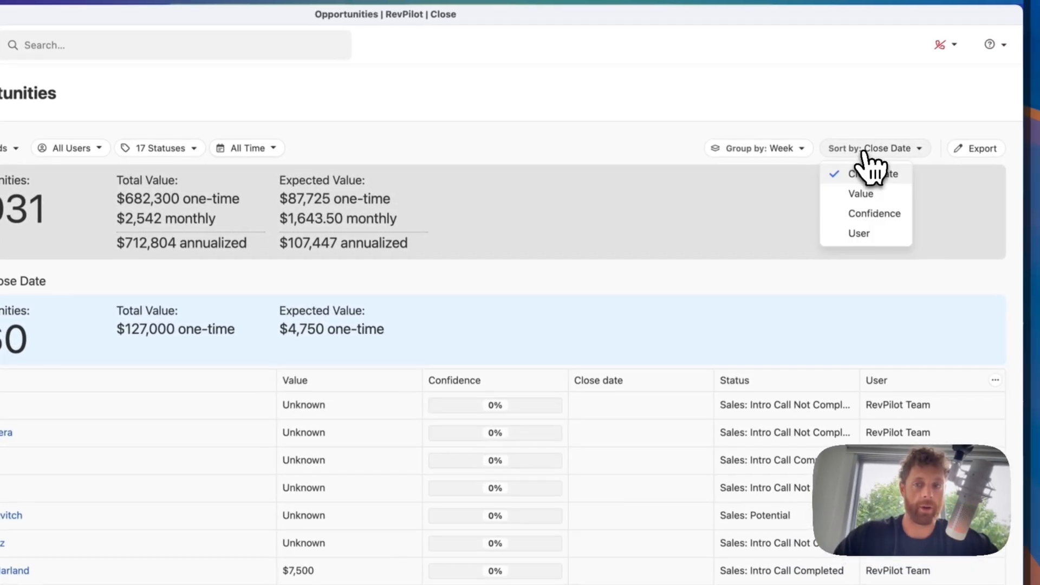
click(872, 214)
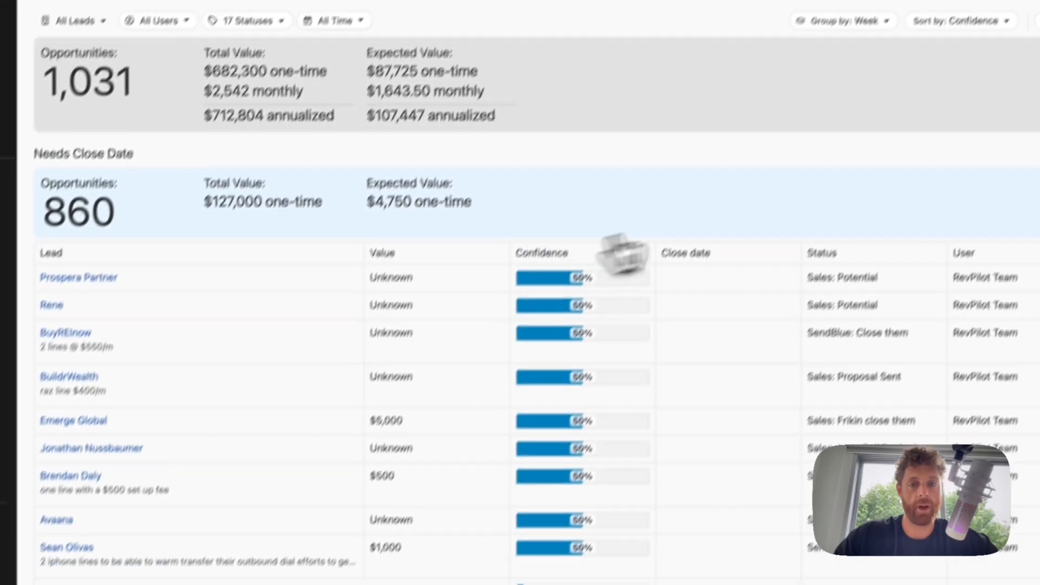
scroll(606, 471, down, 20)
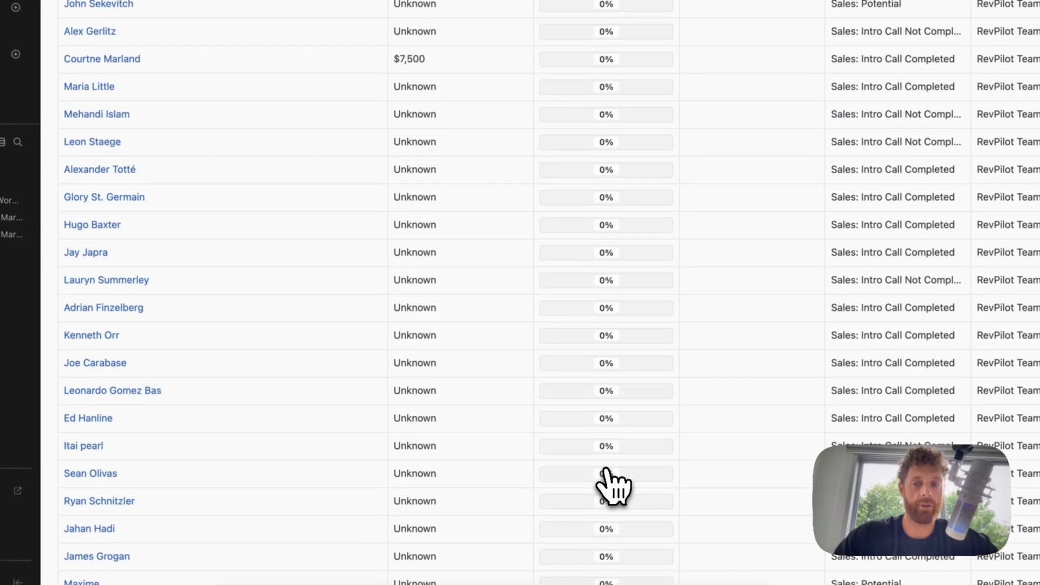
scroll(607, 472, up, 20)
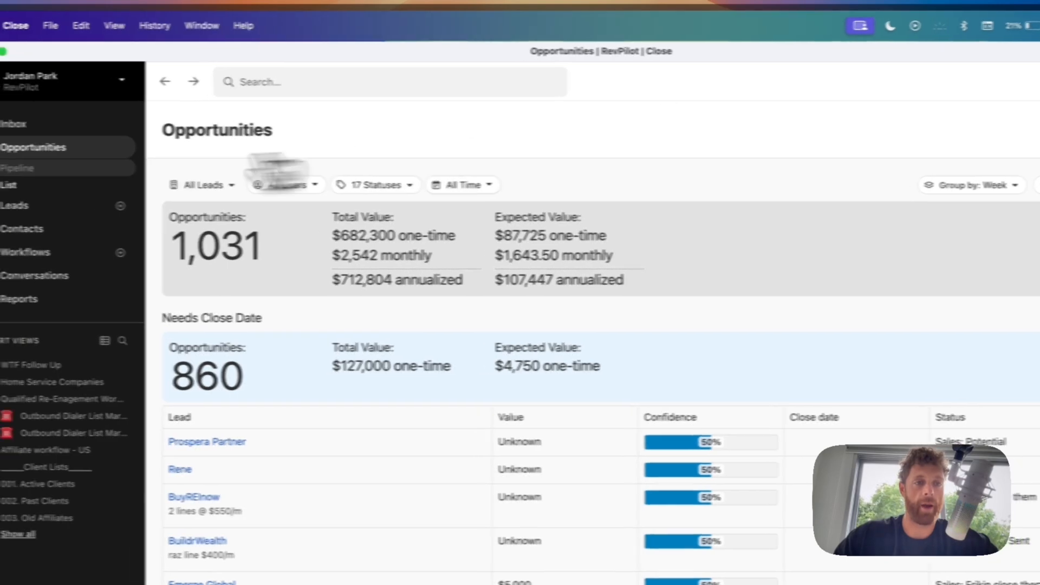
click(24, 165)
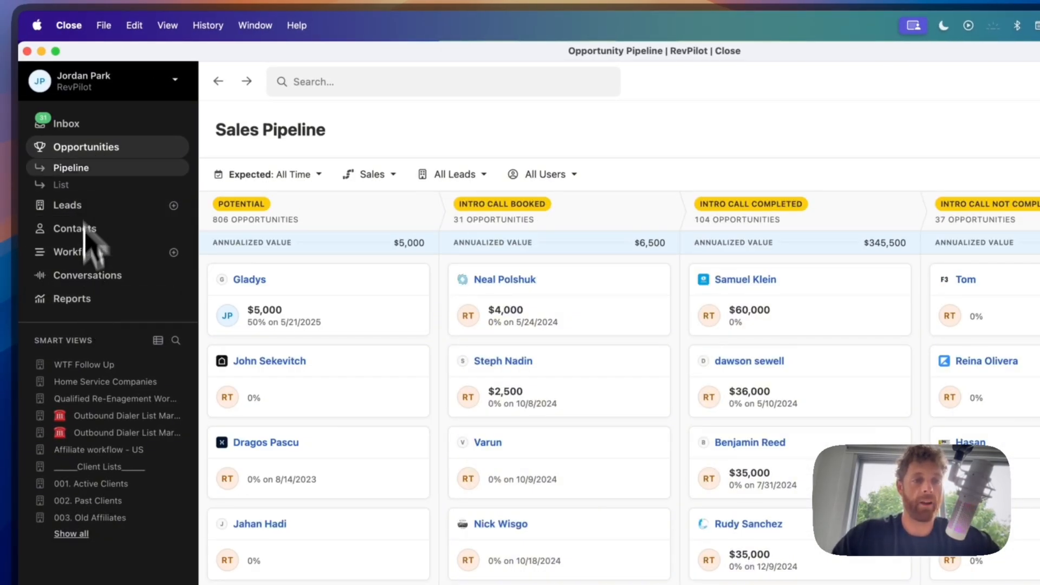
- Open Workflows and browse existing sequences like 15 day tasks and 1 Day Appointment Reminder
click(81, 250)
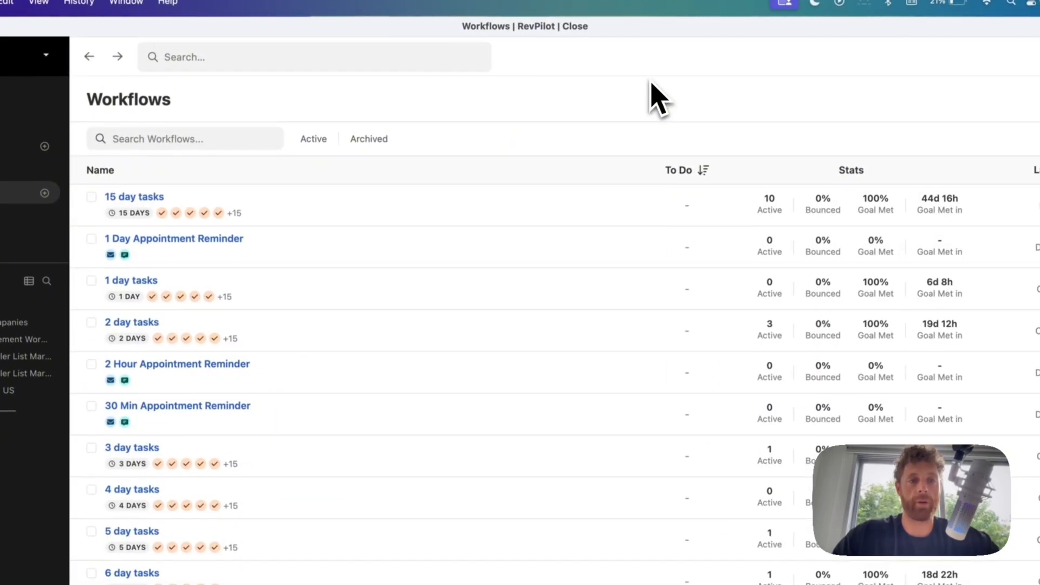
scroll(455, 447, down, 10)
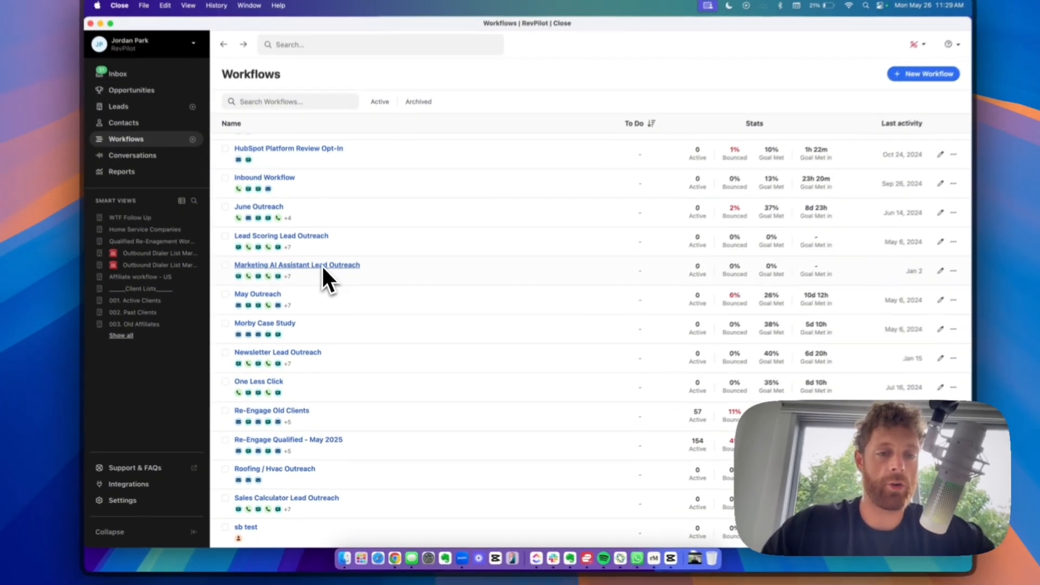
scroll(290, 316, up, 10)
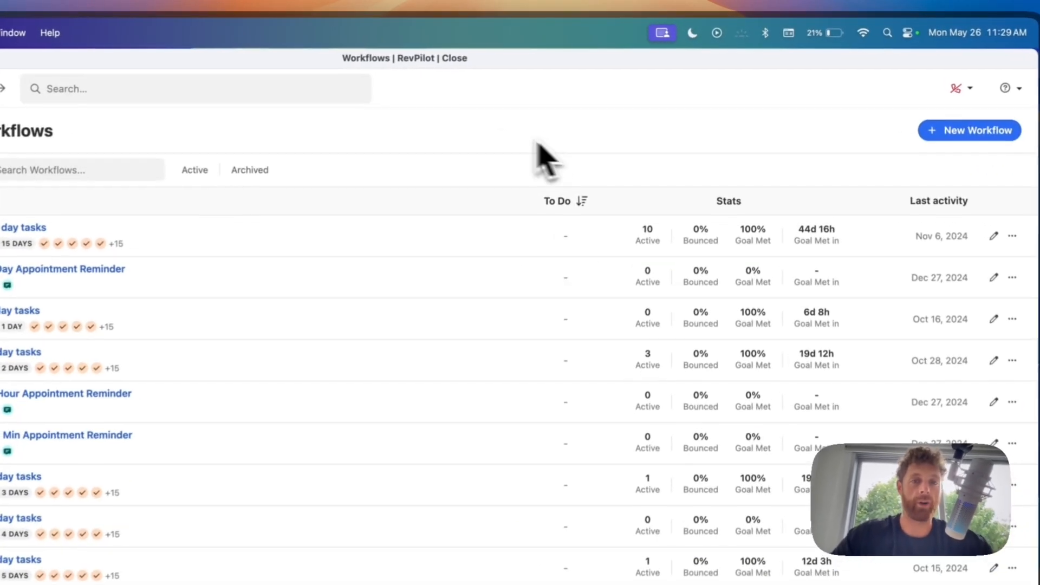
- Start a new workflow draft and try a 06. Proposal custom activity trigger, discarding its Date created filter
click(967, 131)
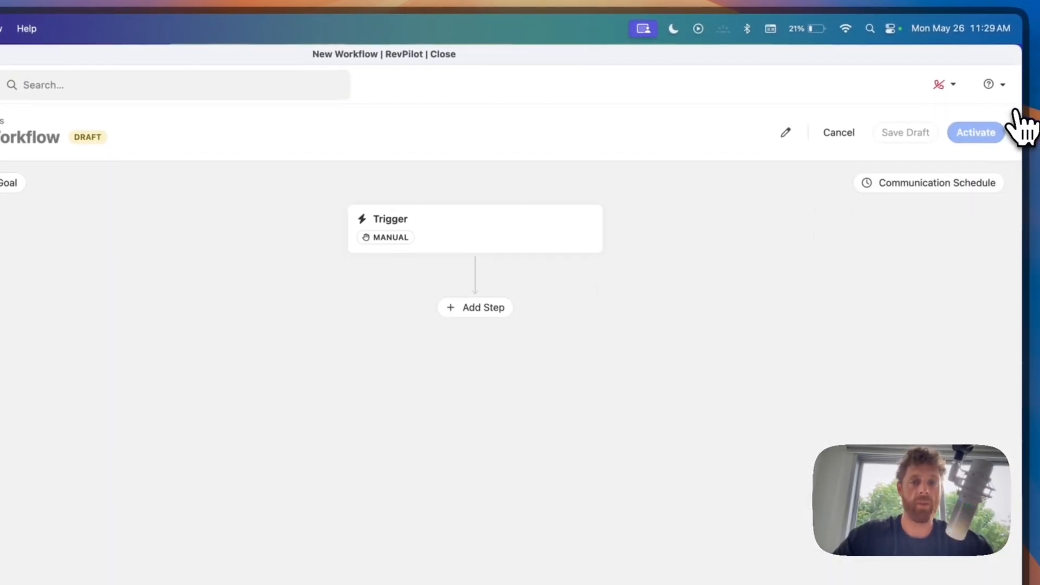
click(569, 209)
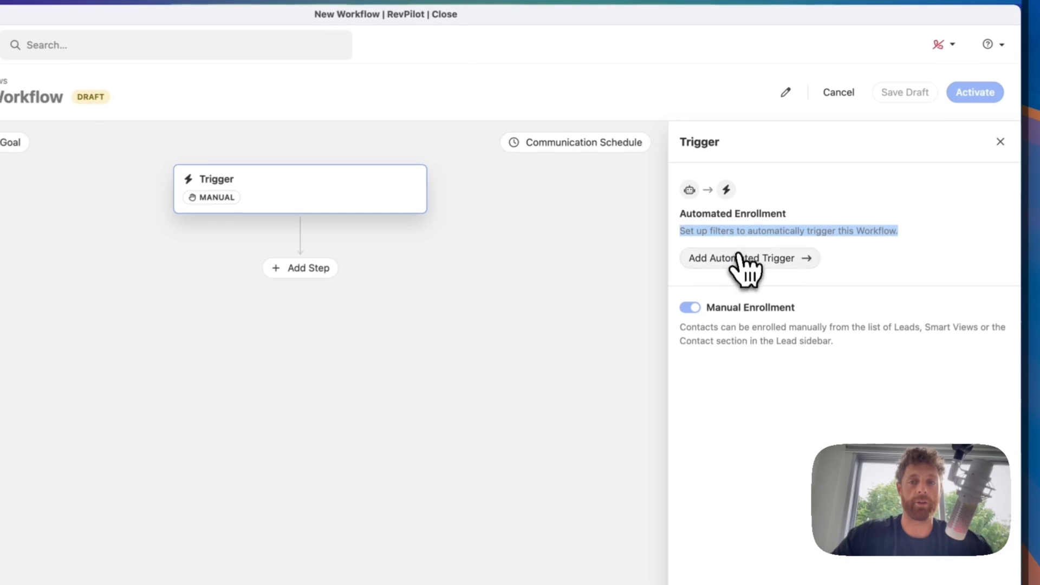
click(761, 207)
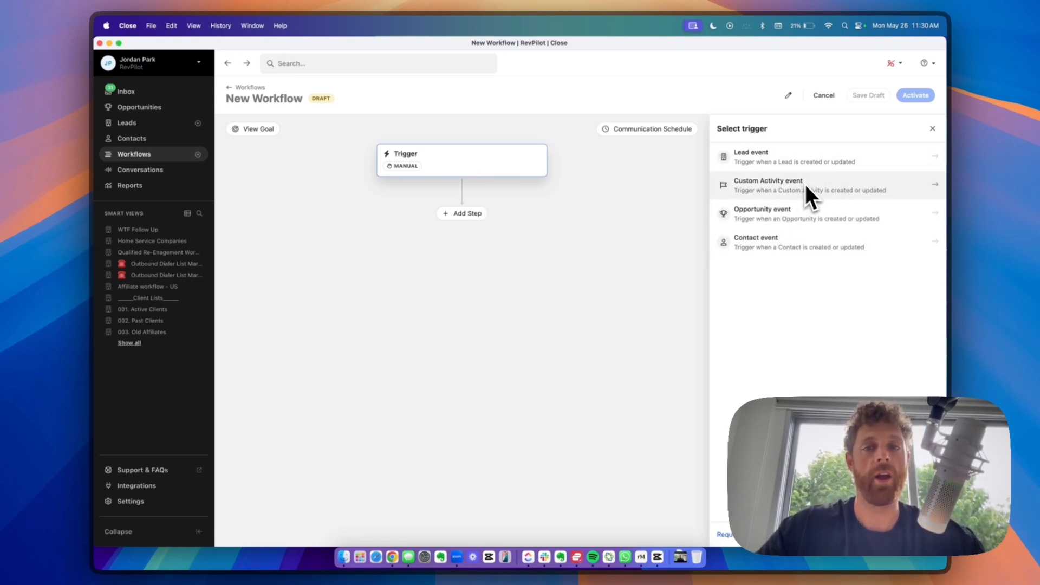
click(769, 185)
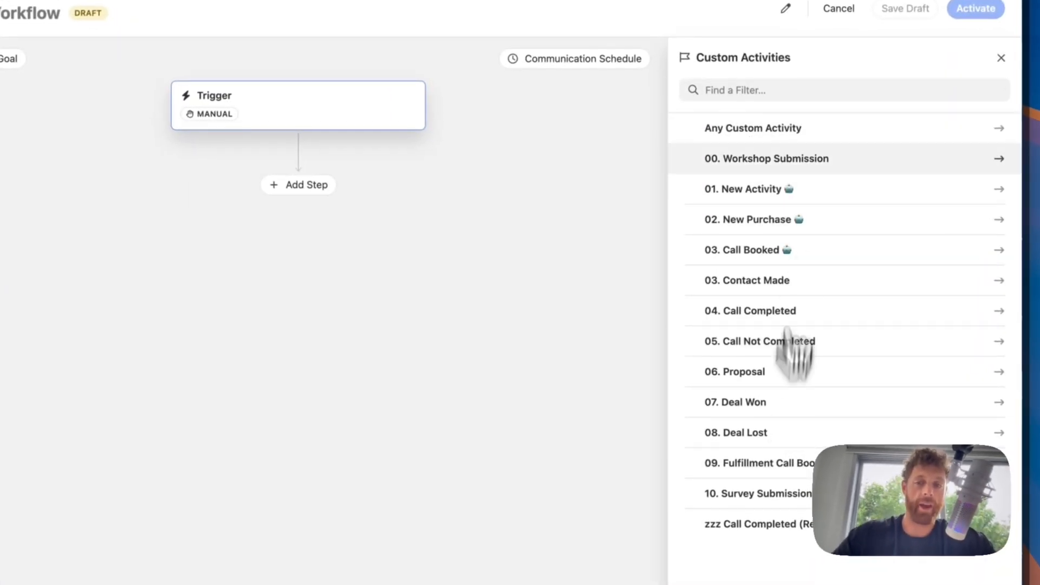
click(755, 374)
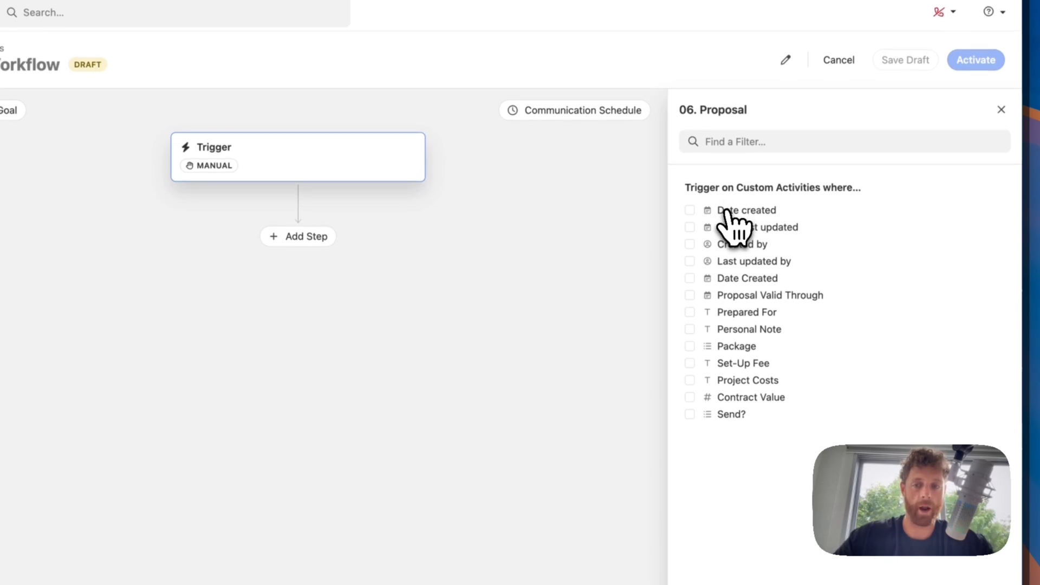
click(733, 216)
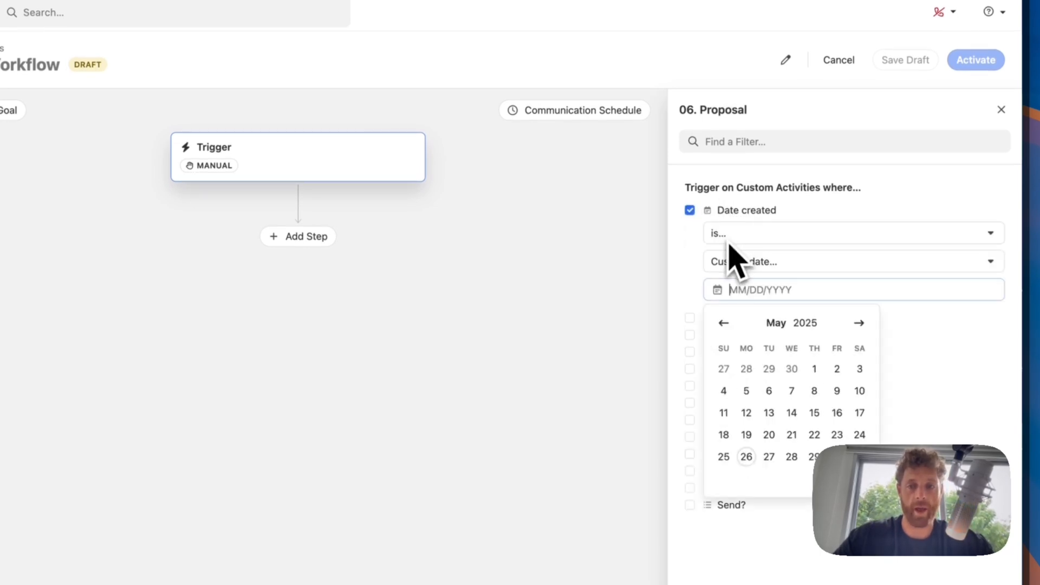
click(726, 239)
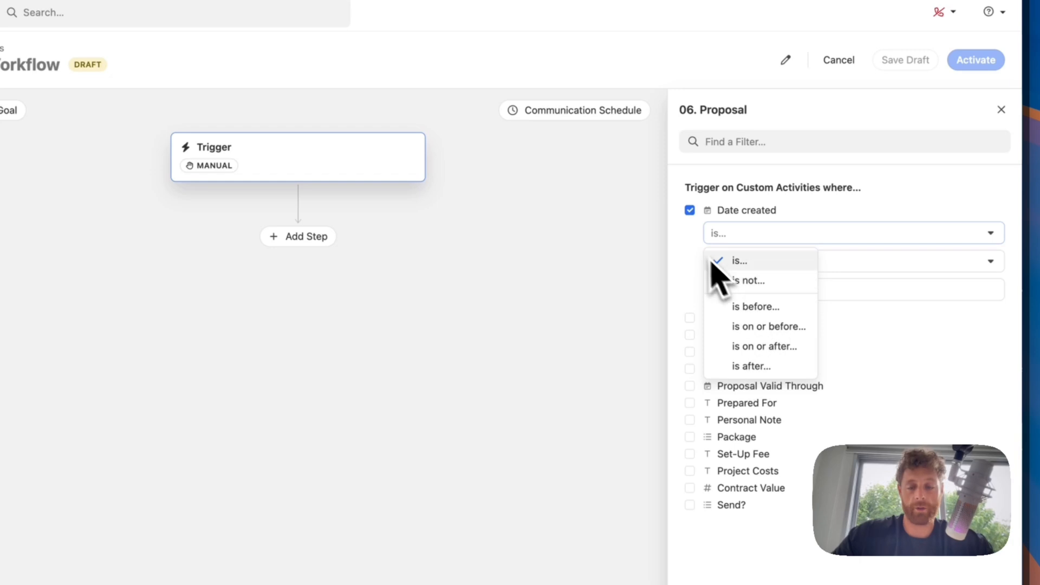
click(706, 263)
click(735, 212)
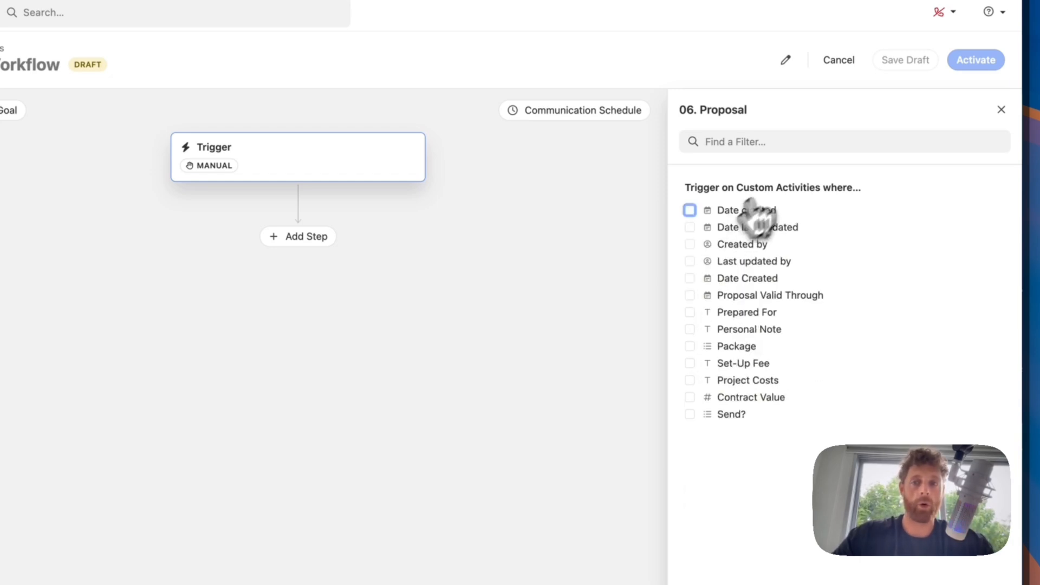
click(1001, 110)
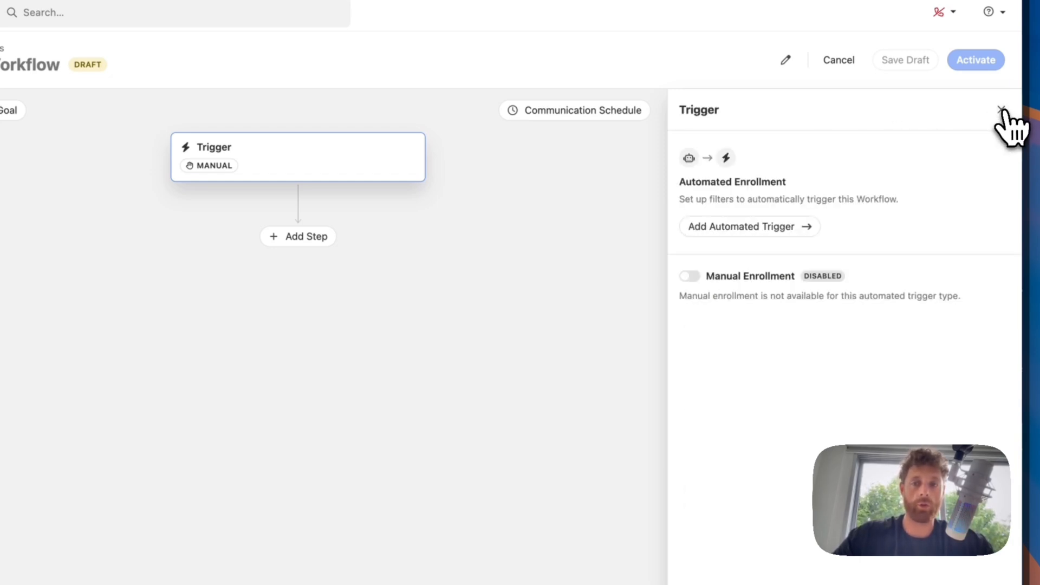
- Set the automated trigger to fire on leads whose current status is Active Client
click(743, 226)
click(734, 154)
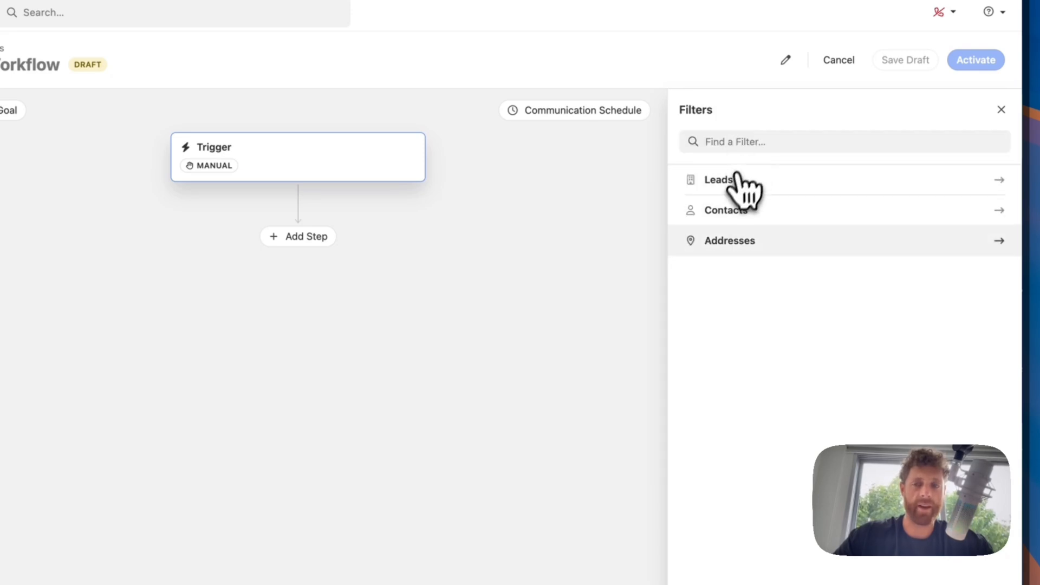
click(737, 179)
click(738, 211)
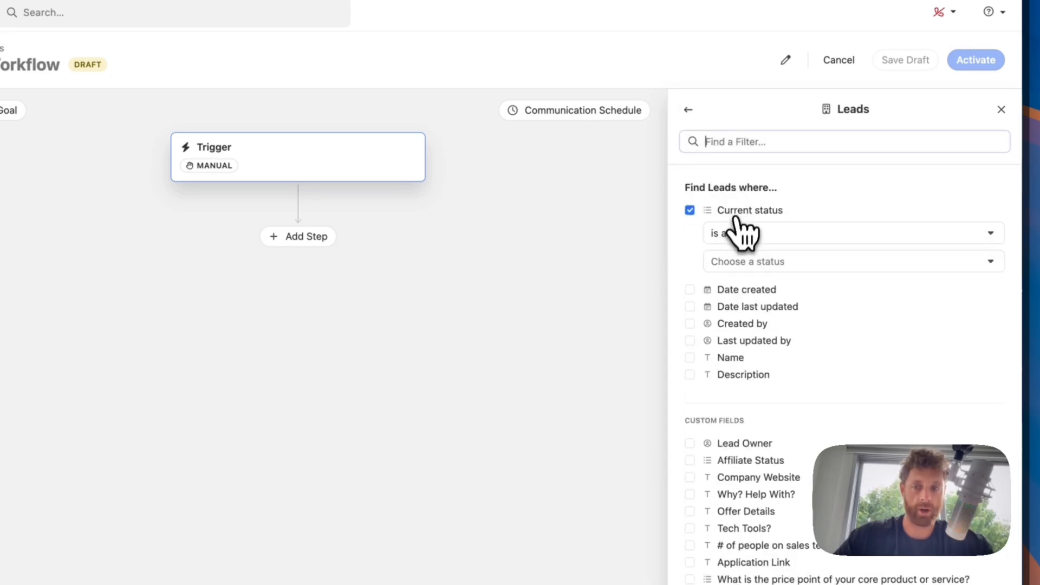
click(734, 262)
click(697, 279)
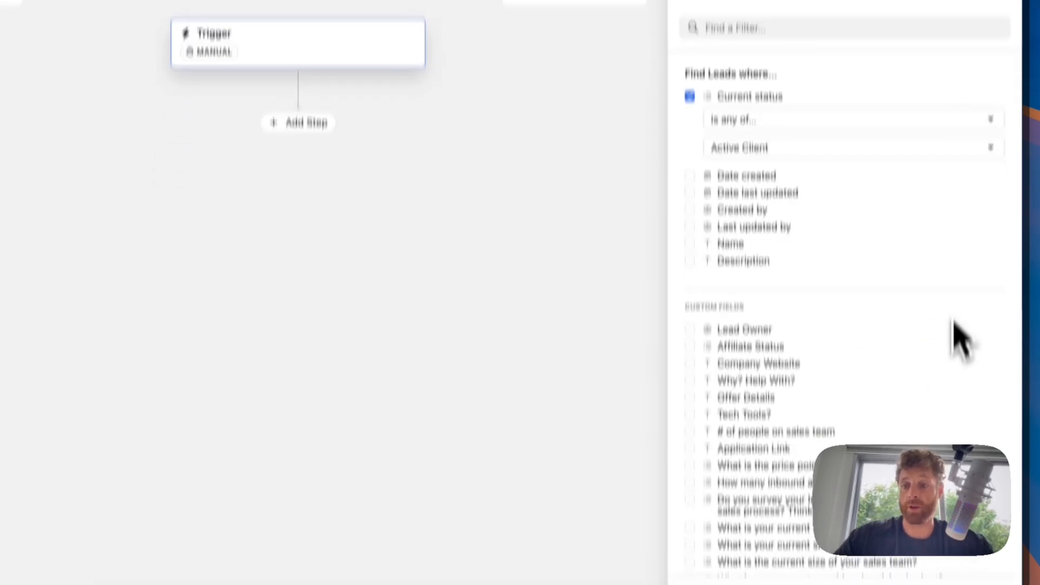
click(999, 520)
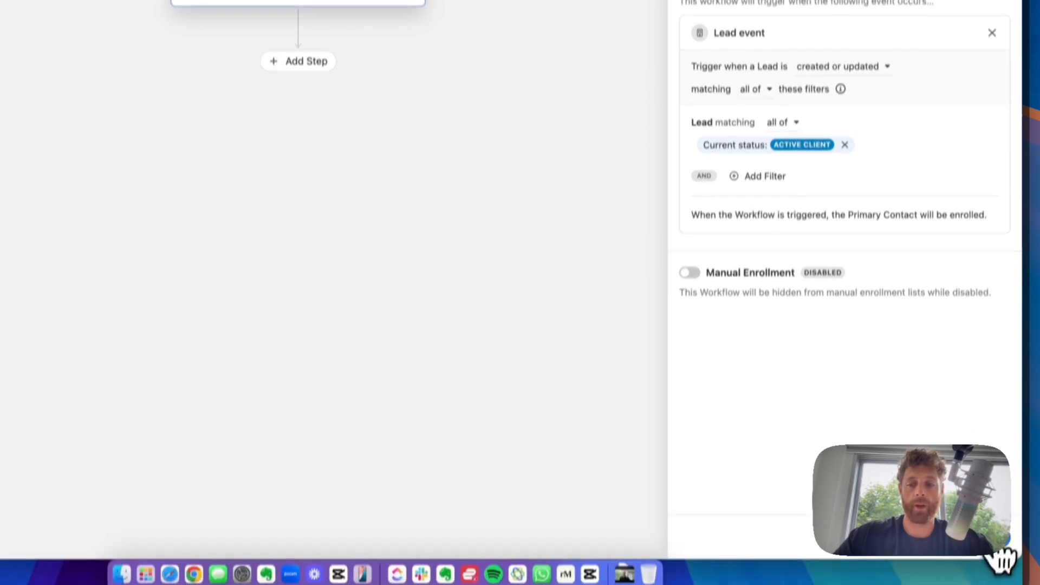
click(989, 578)
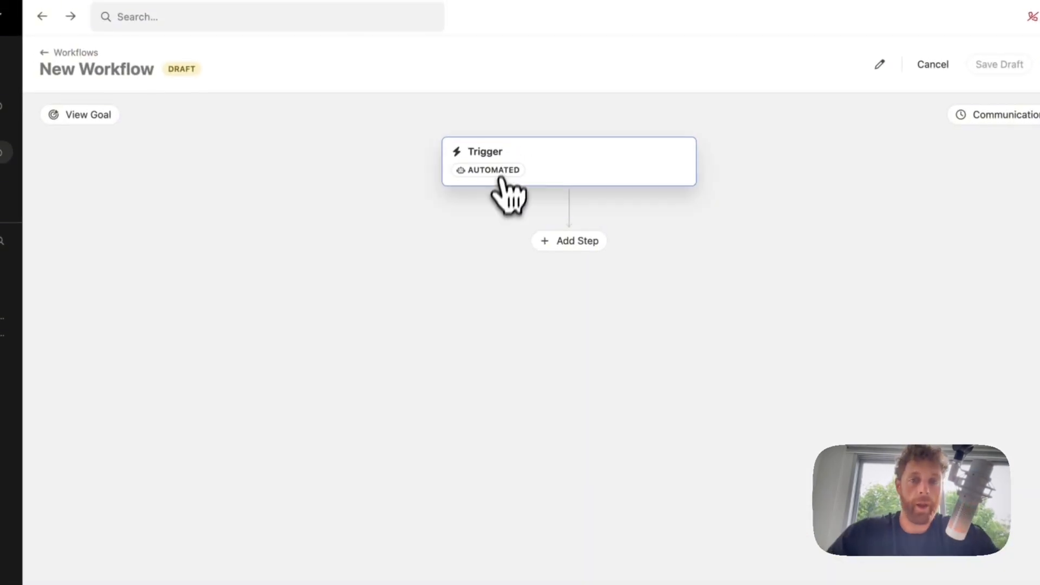
- Add an Email step using the Re-Engage Old Clients Email 2 template
click(561, 244)
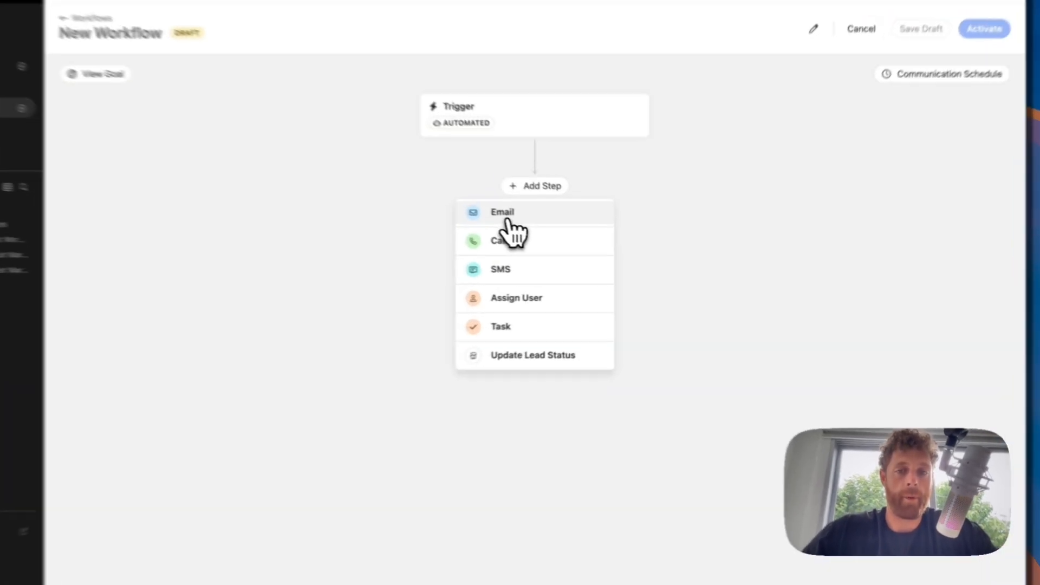
click(574, 234)
click(752, 186)
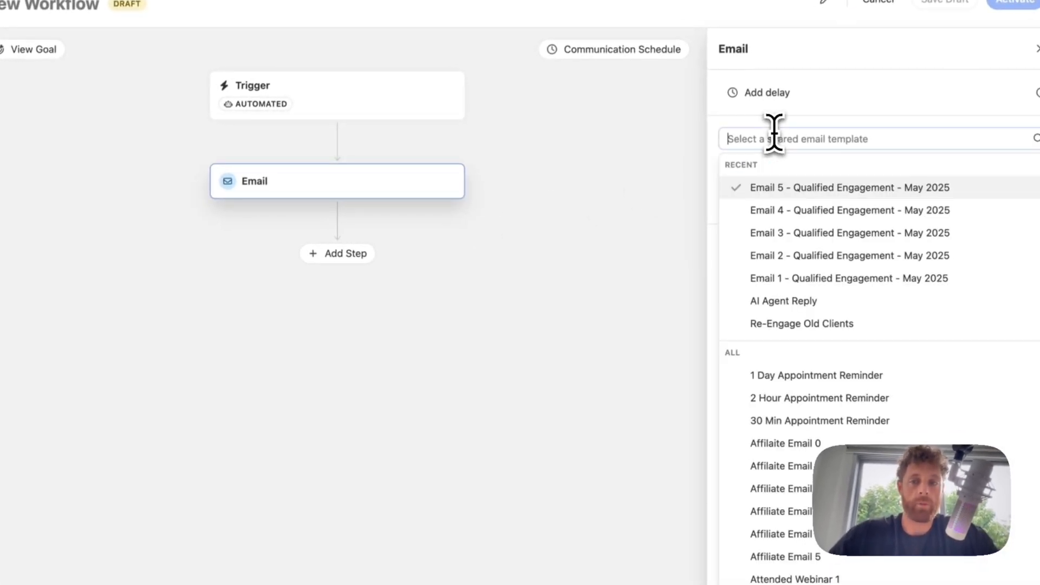
scroll(824, 493, down, 15)
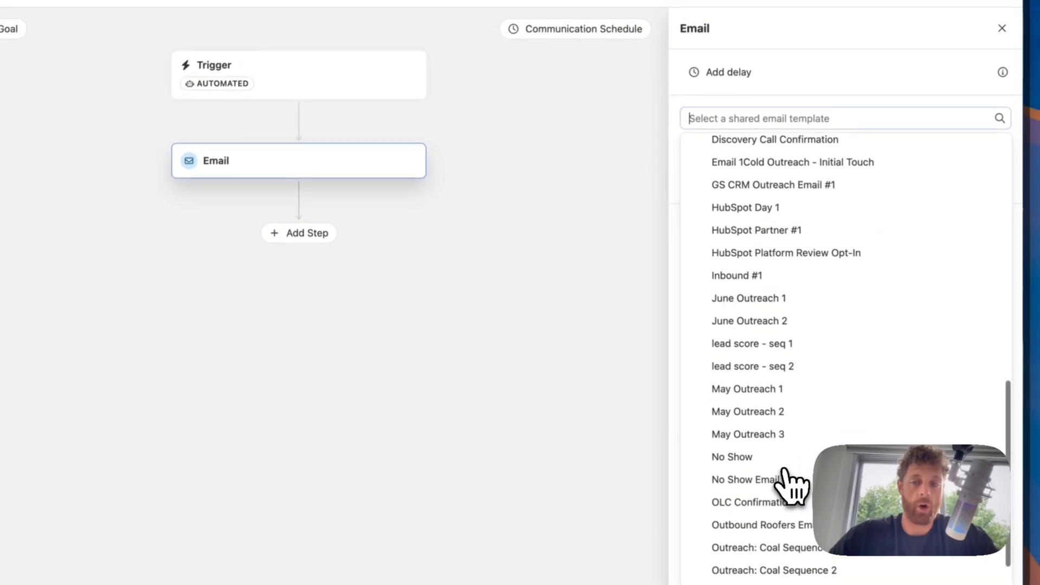
click(791, 474)
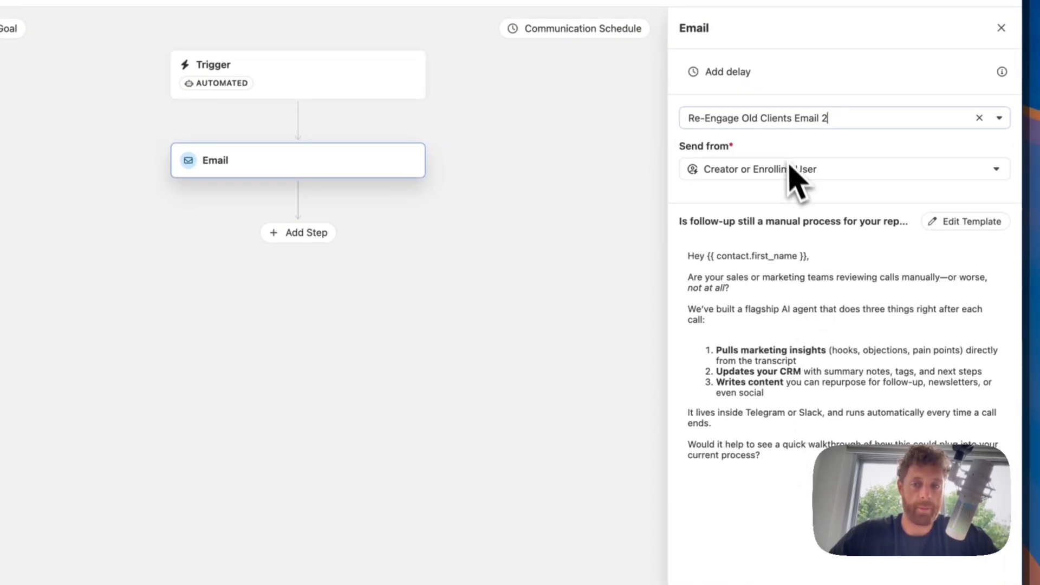
- Set the email to send from a Specific User and review the template list before closing
click(738, 177)
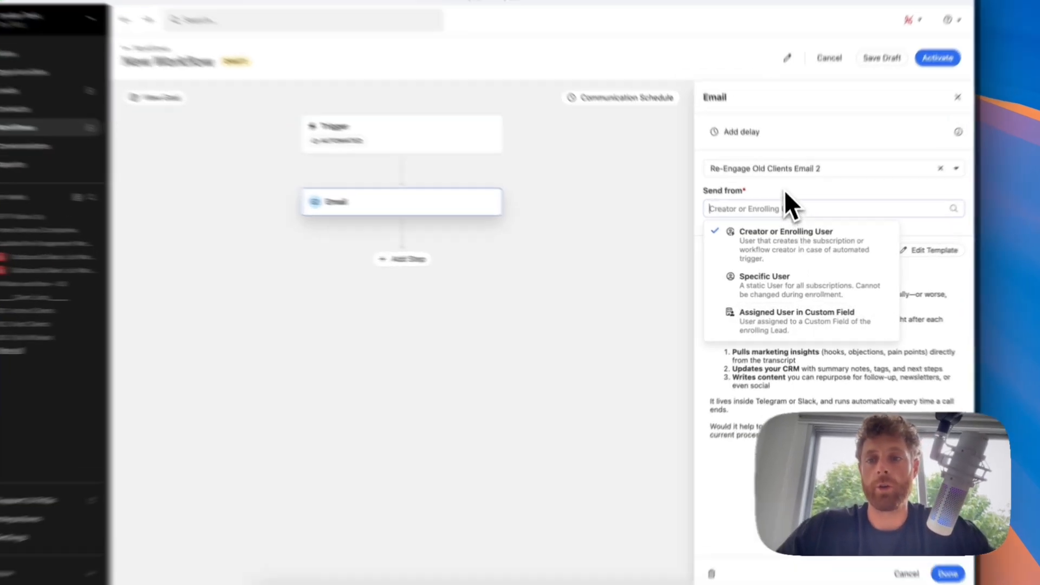
click(786, 205)
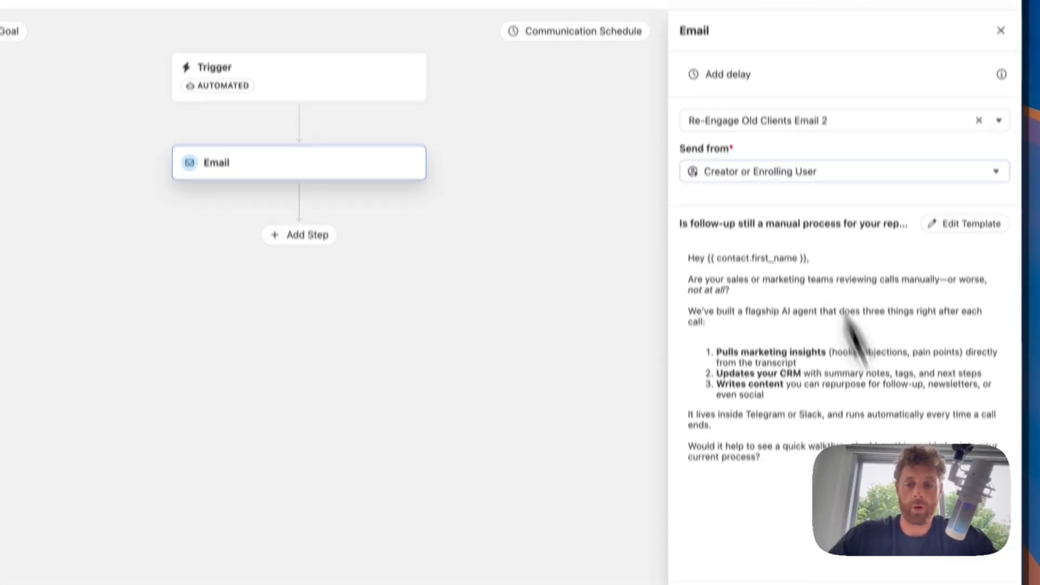
click(791, 172)
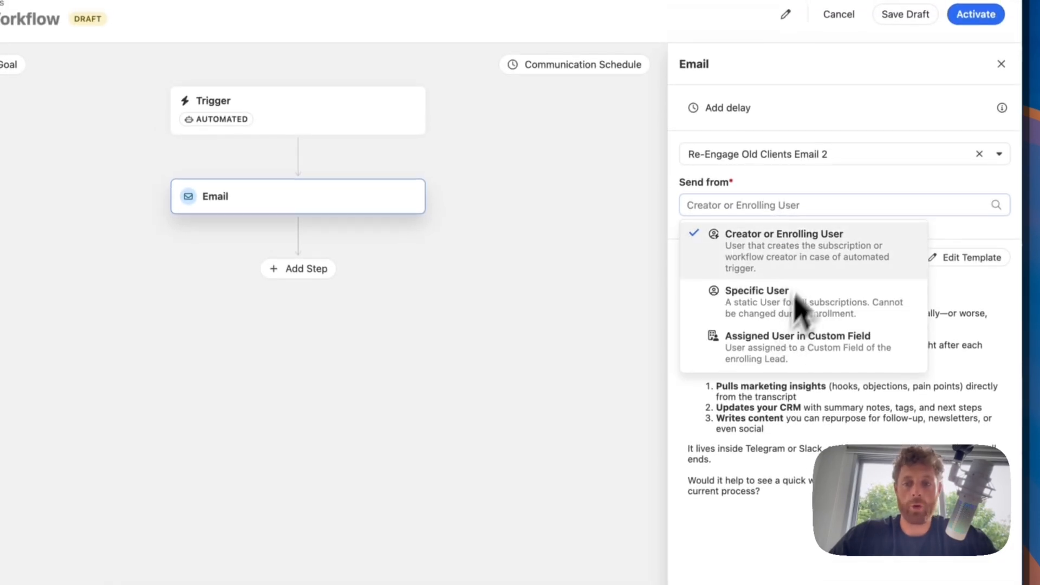
click(777, 304)
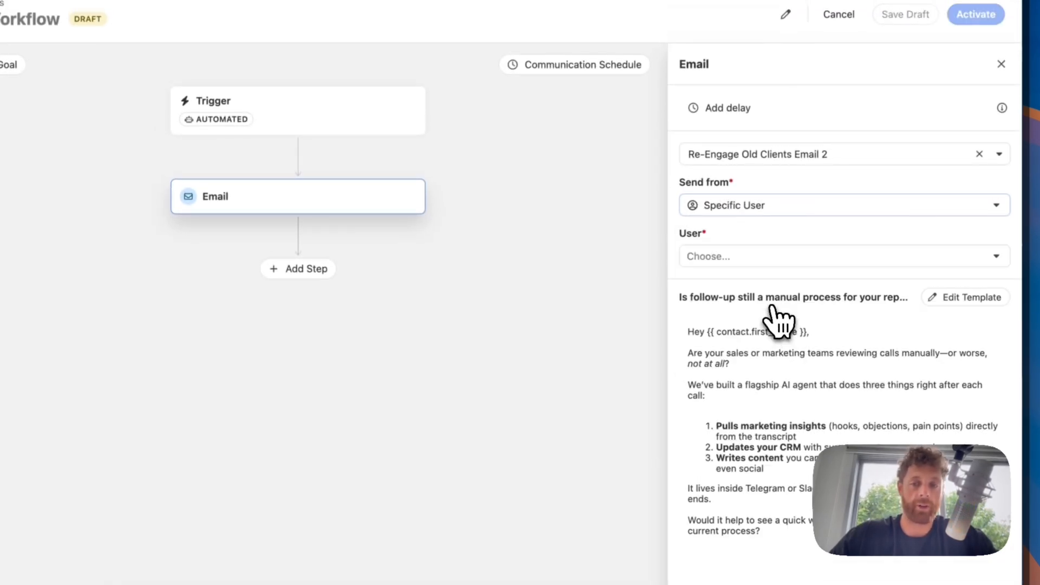
click(733, 260)
click(767, 226)
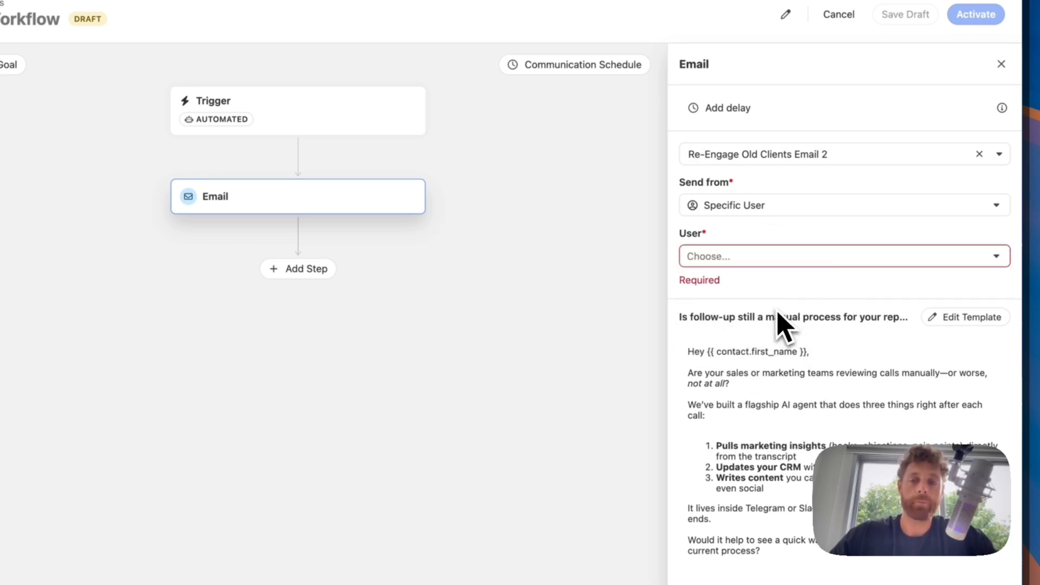
click(753, 154)
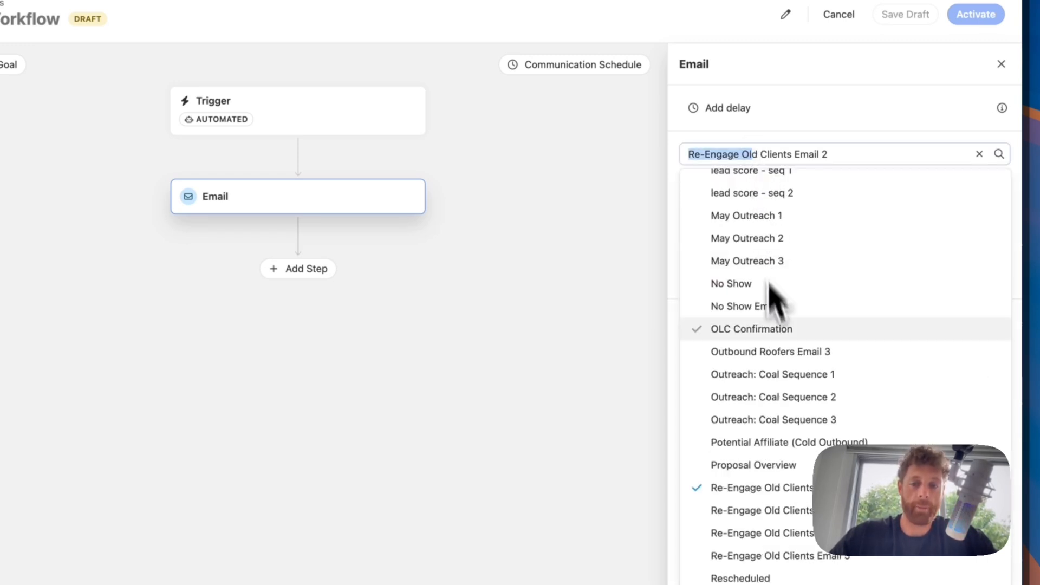
scroll(772, 295, up, 5)
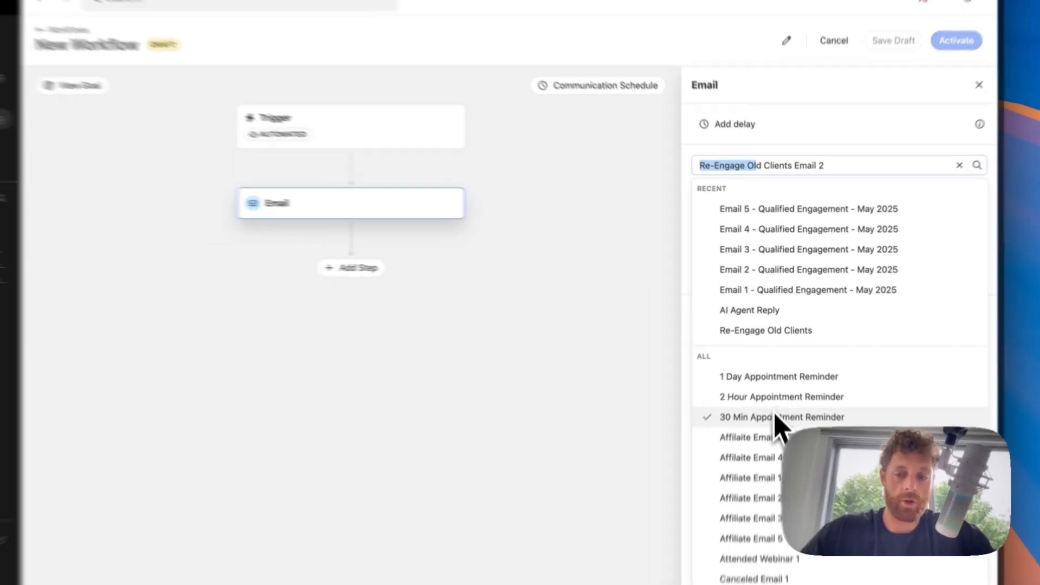
scroll(785, 436, down, 10)
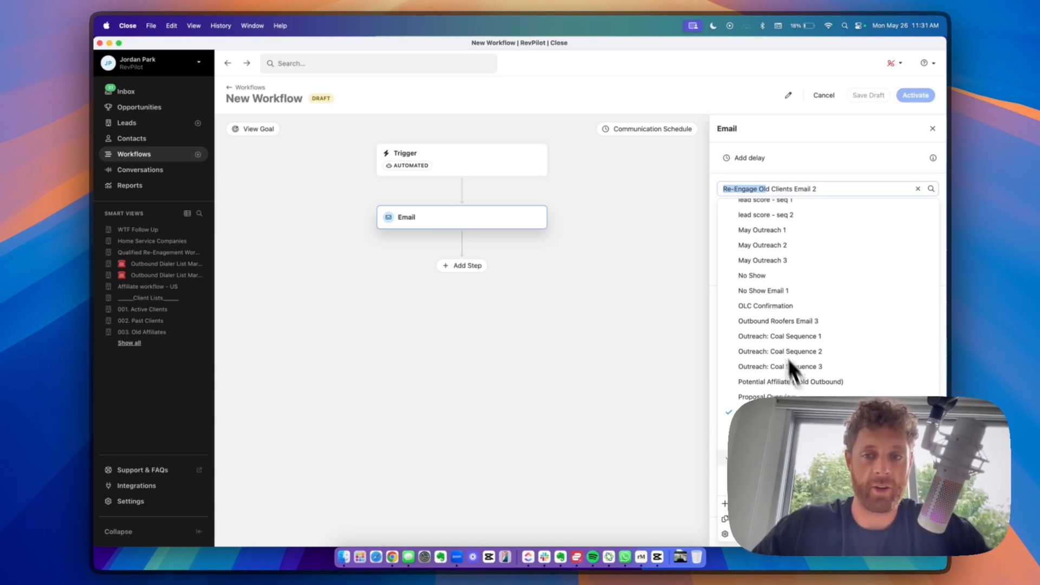
scroll(787, 357, up, 15)
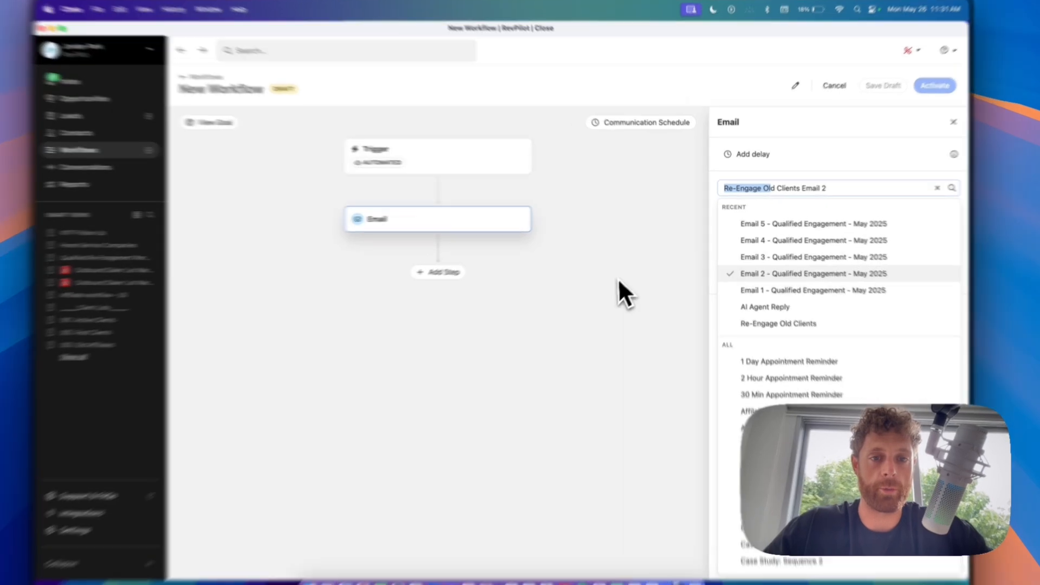
click(618, 278)
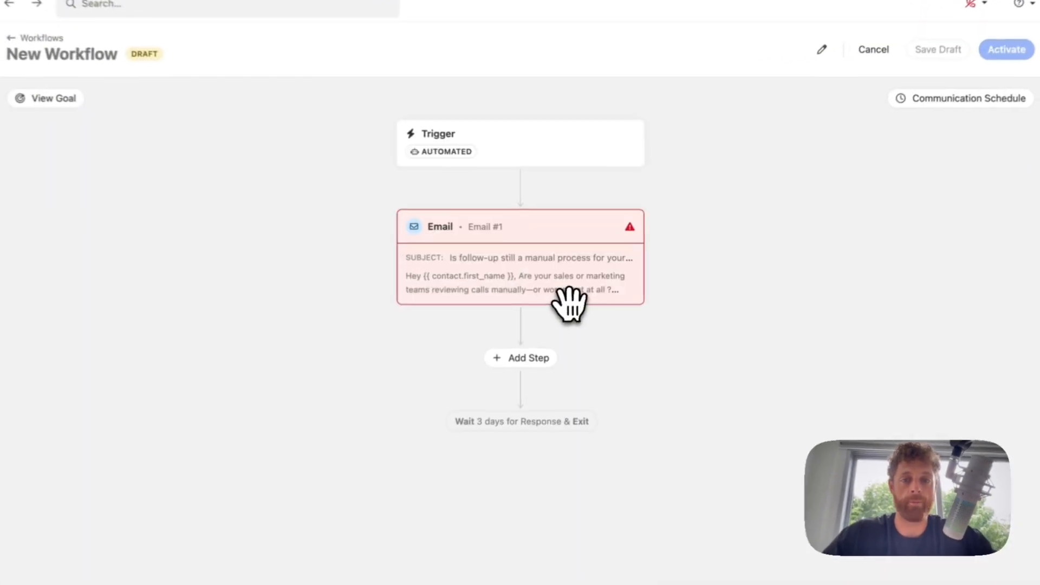
- Choose the specific user who sends the email step
click(553, 236)
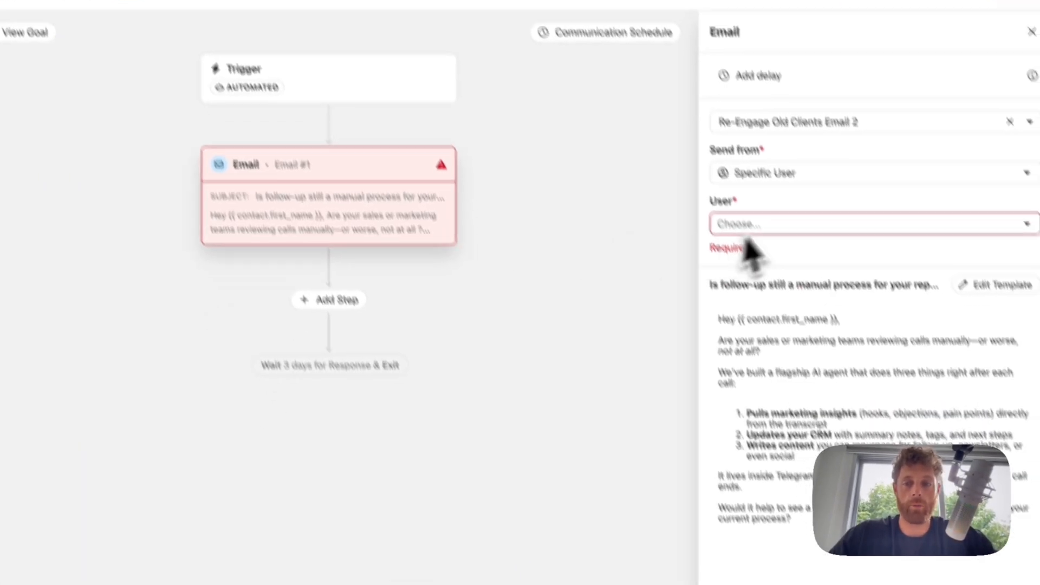
click(753, 227)
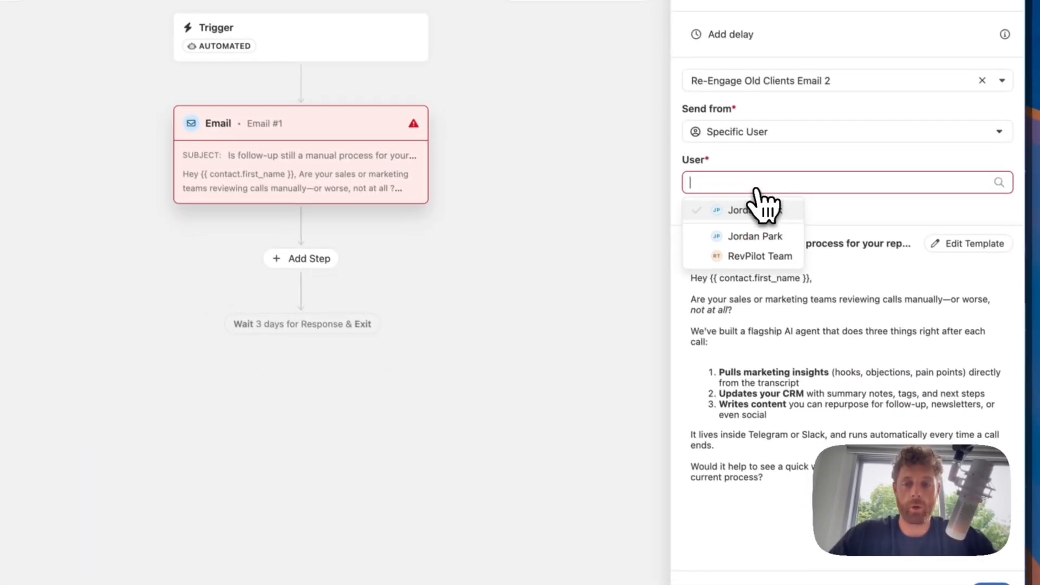
click(776, 274)
click(811, 223)
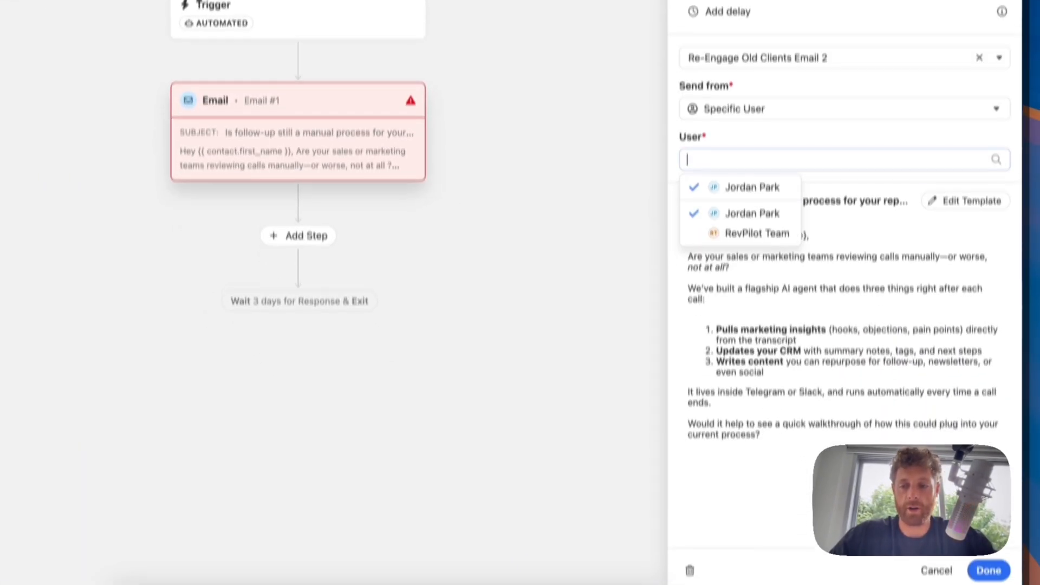
click(989, 570)
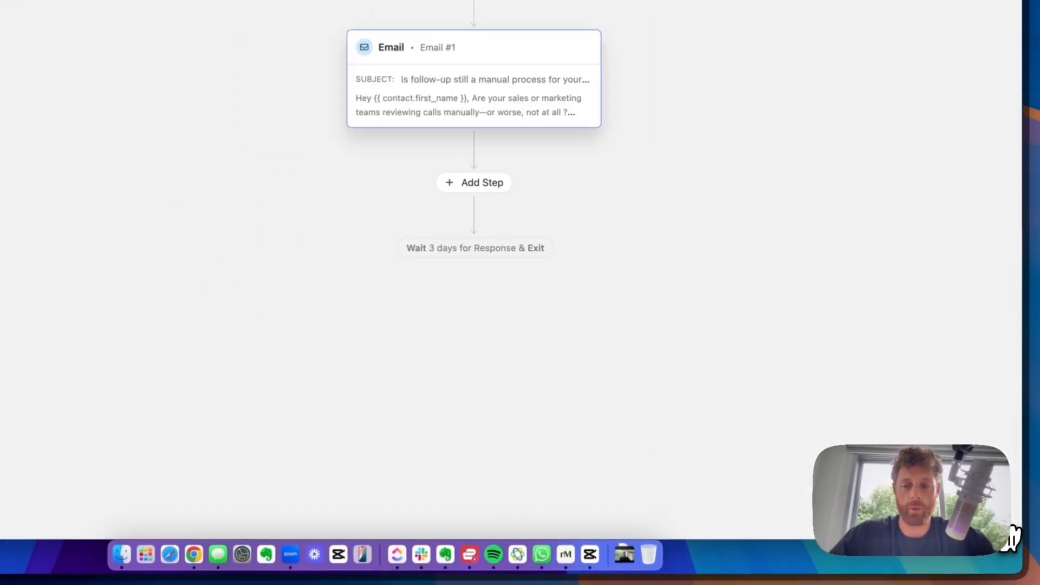
- Add an SMS step with the 2 Hour Appointment Reminder template, sent from a specific user
click(298, 236)
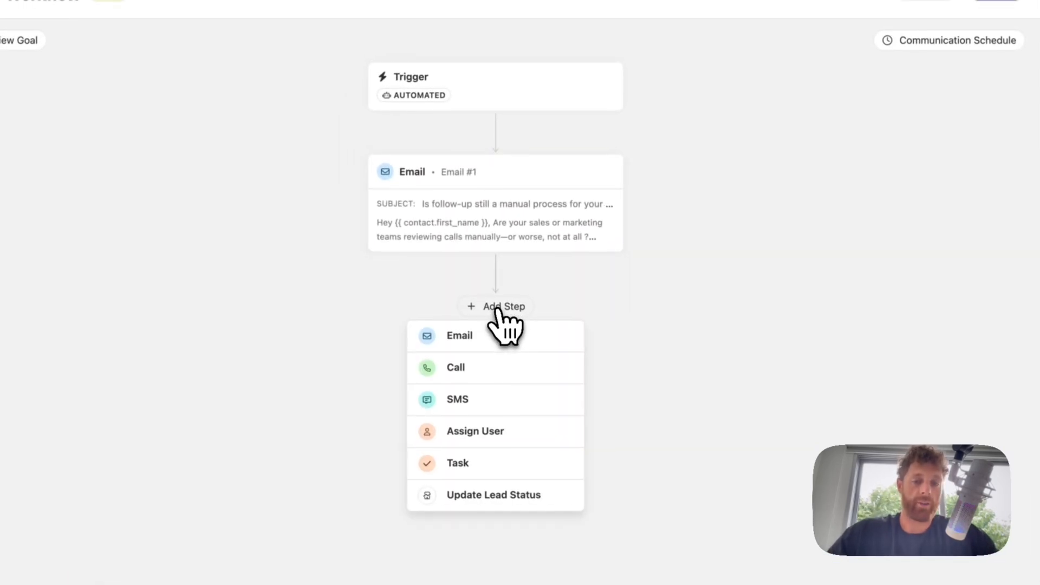
click(467, 396)
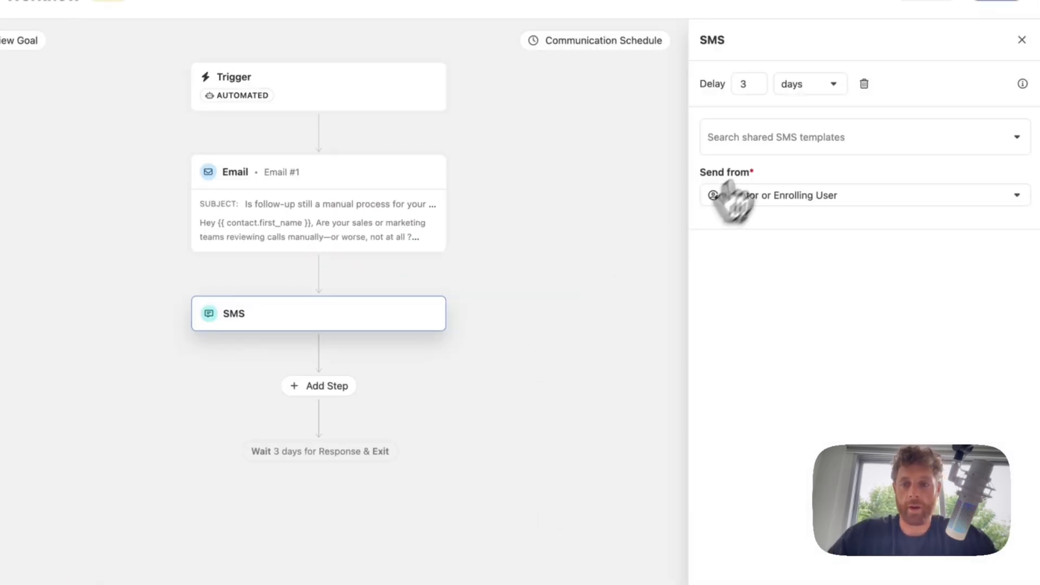
click(758, 145)
click(773, 277)
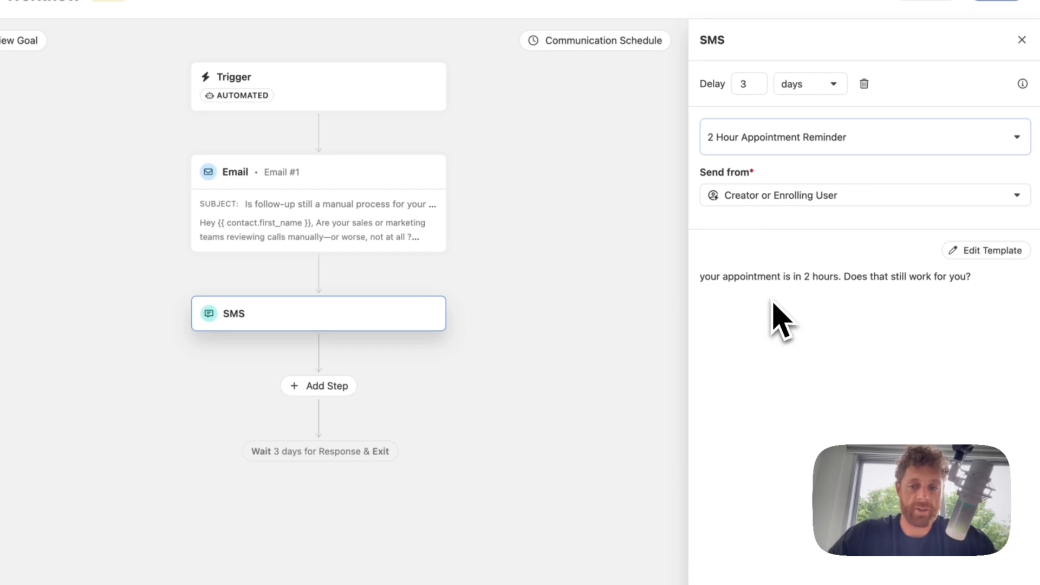
click(769, 203)
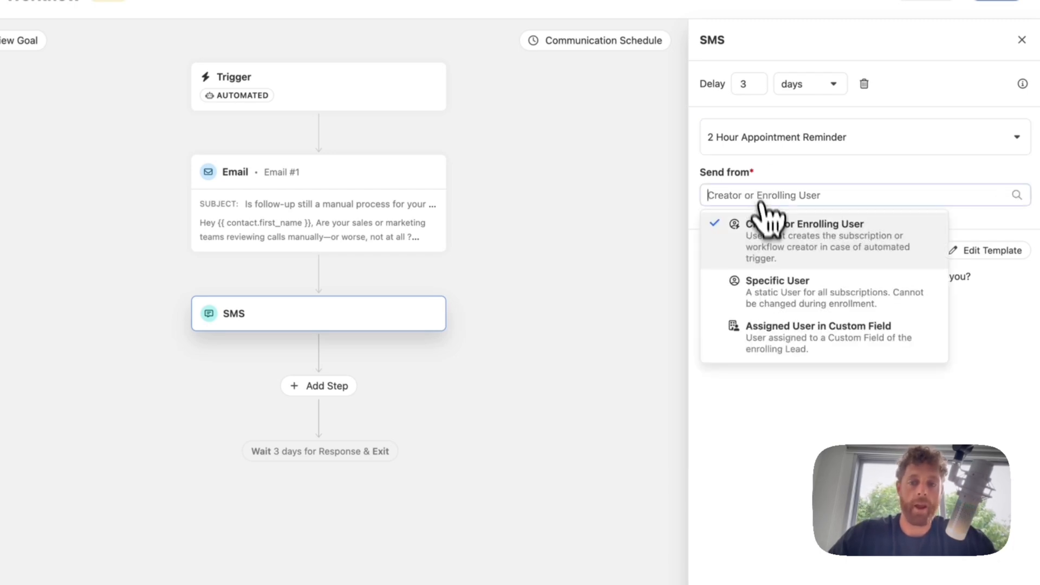
click(775, 297)
click(744, 247)
click(759, 300)
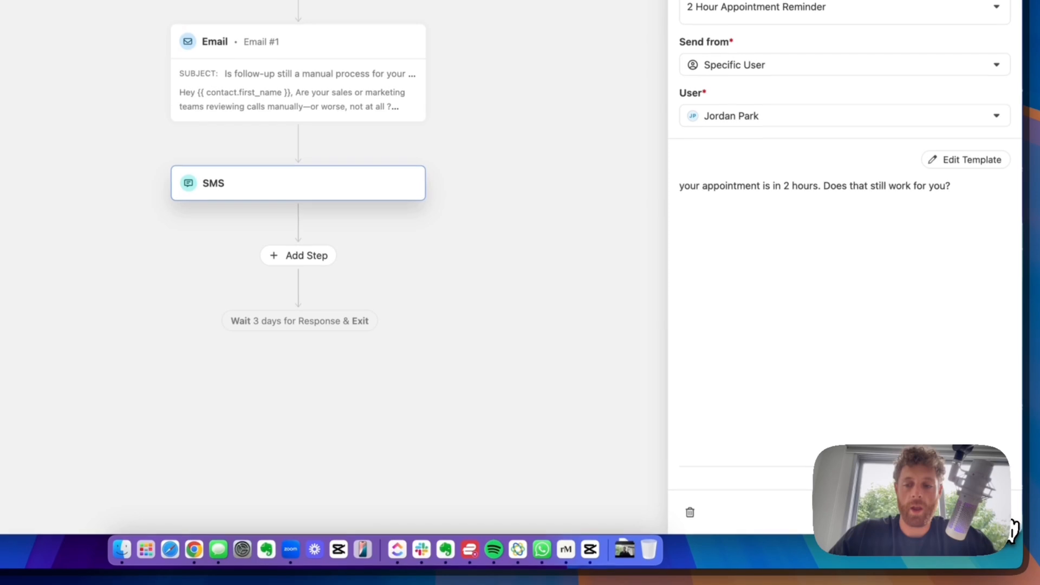
click(992, 511)
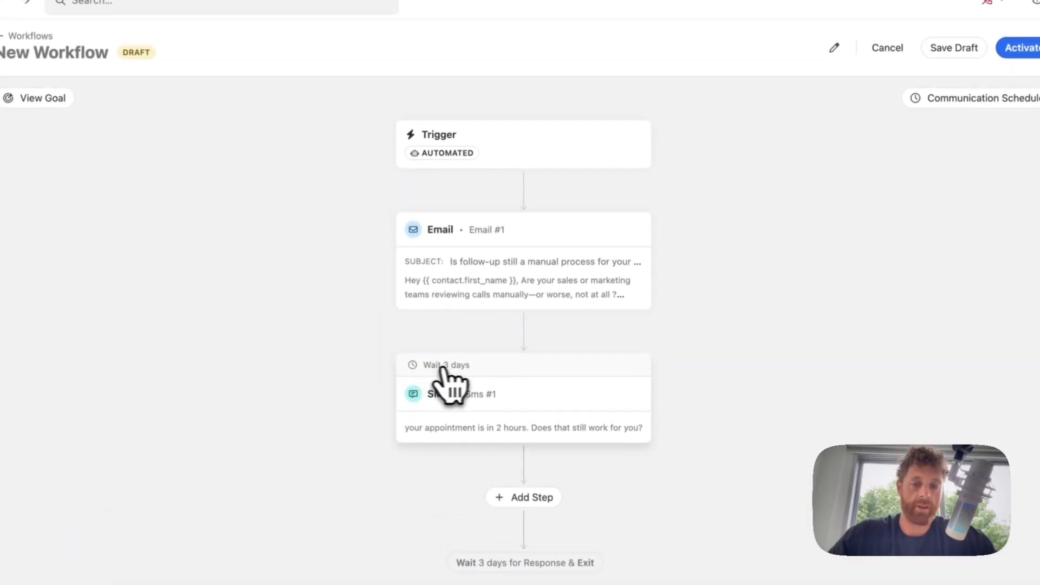
- Keep the SMS delay at 3 days and save the workflow as a draft
click(507, 406)
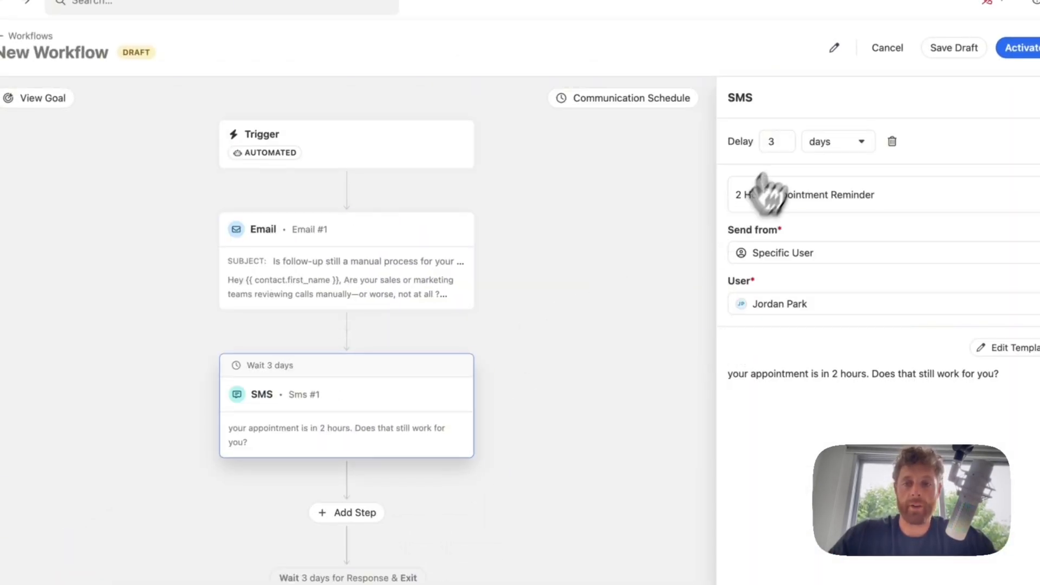
click(827, 151)
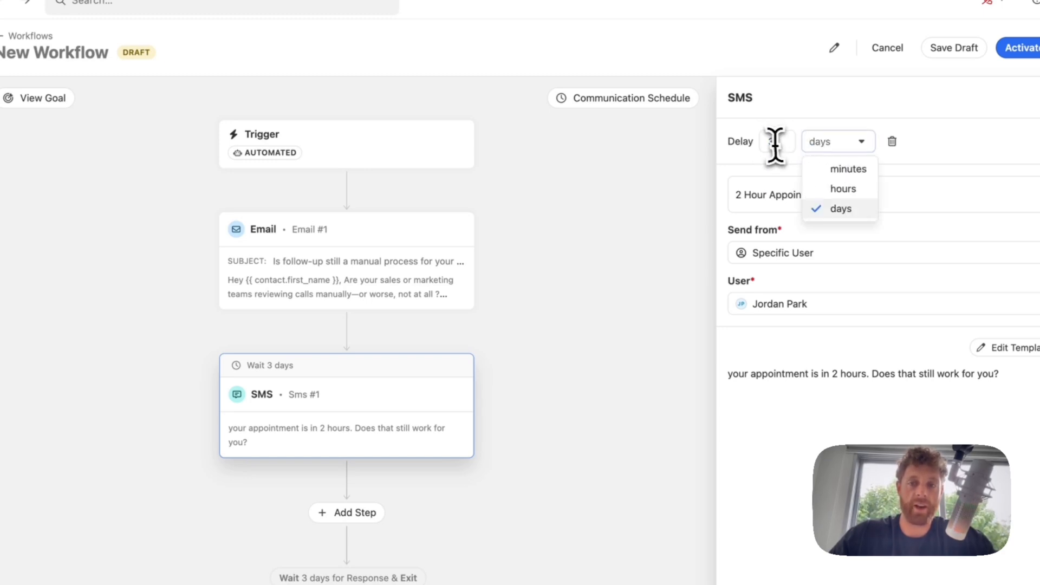
click(773, 145)
click(829, 147)
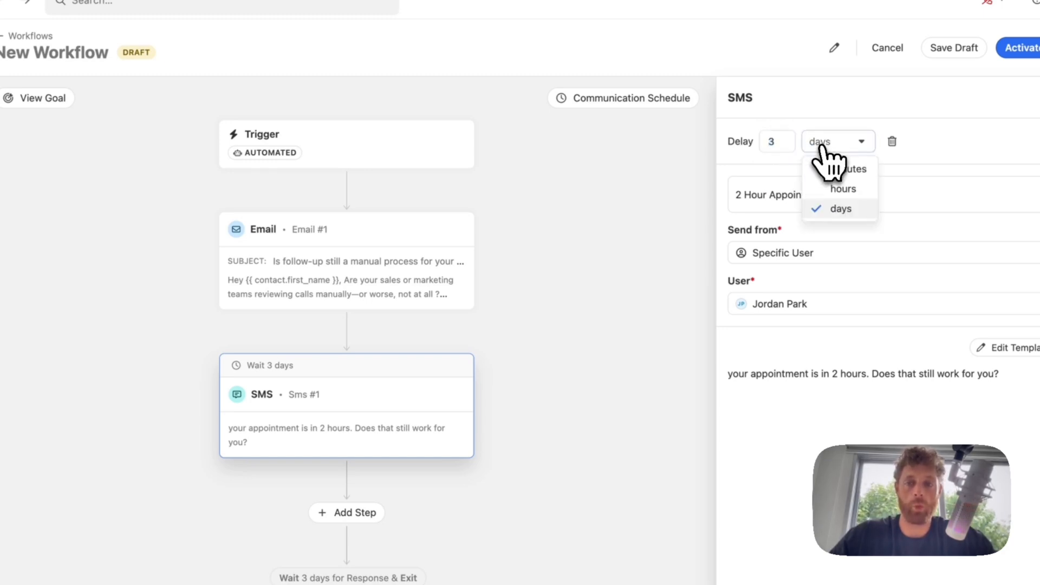
click(772, 138)
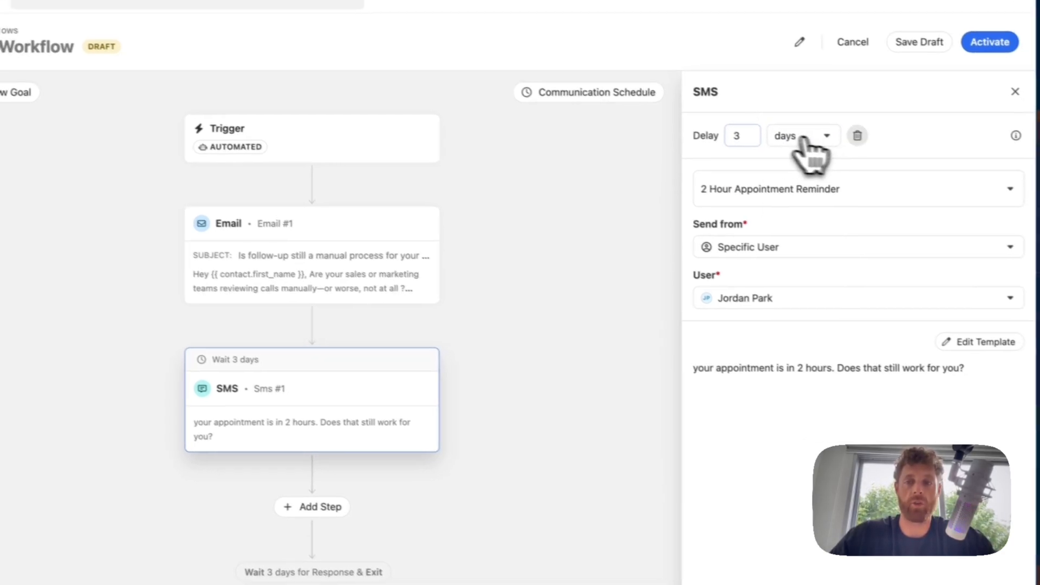
click(805, 139)
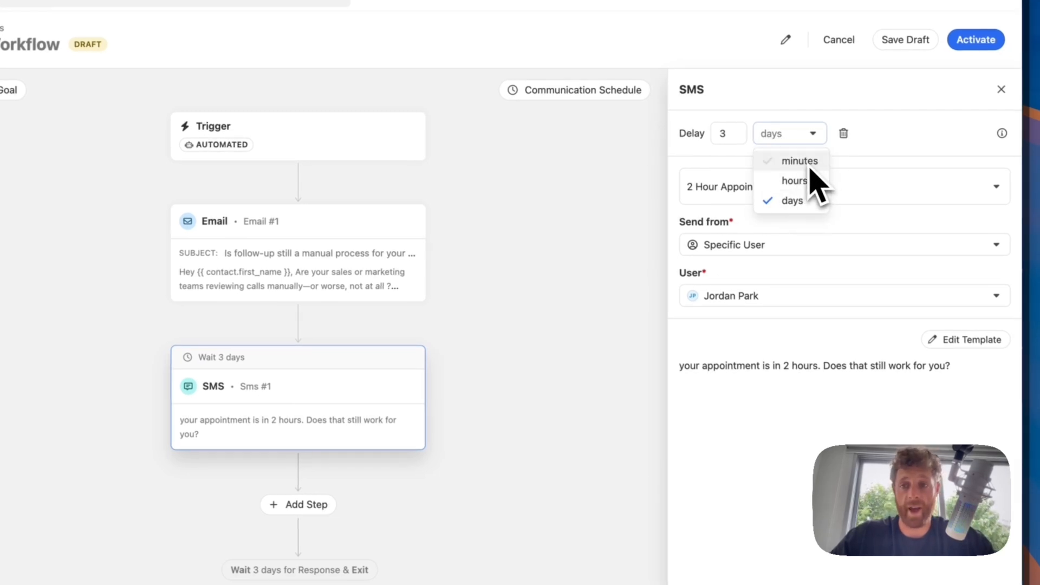
double_click(728, 131)
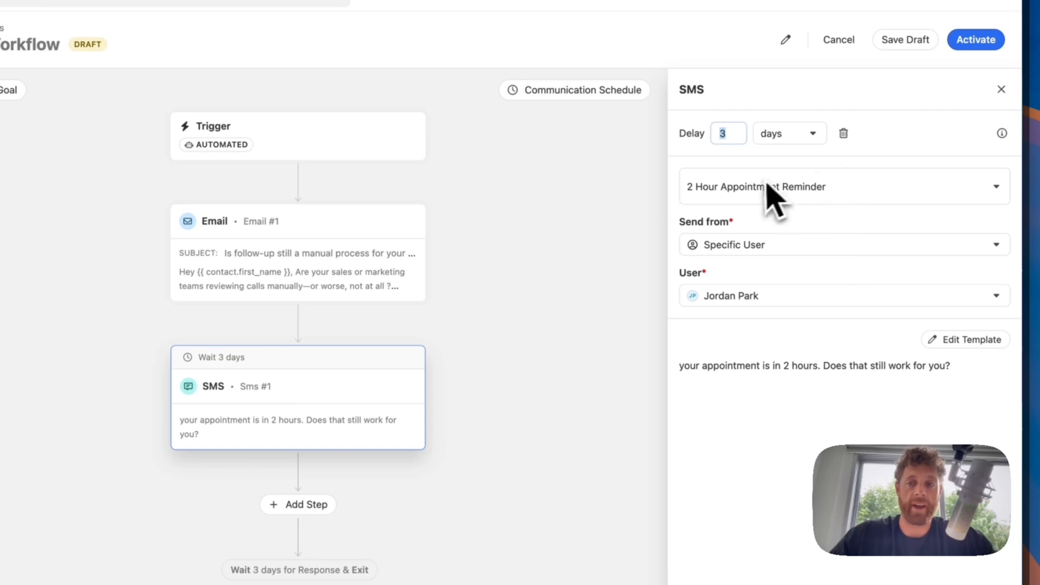
click(983, 513)
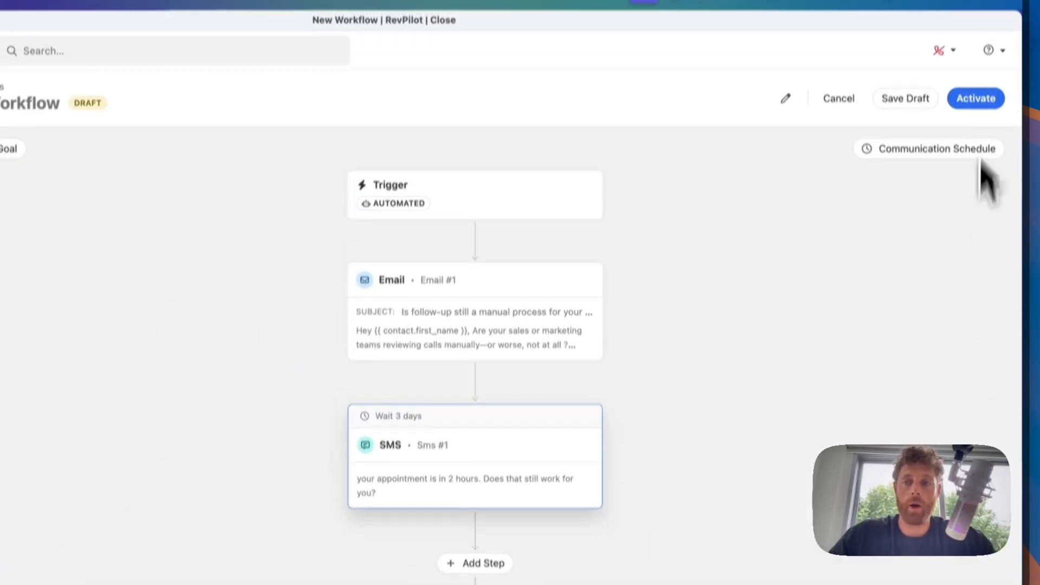
click(903, 63)
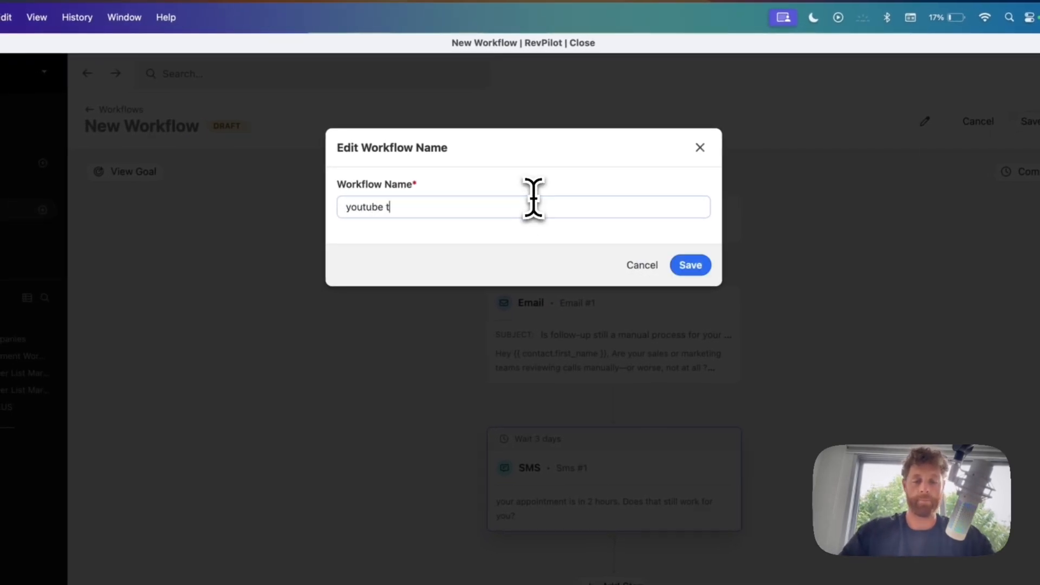
- Save the name and open the youtube testing workflow showing its Day 1 email and Day 4 SMS
click(690, 265)
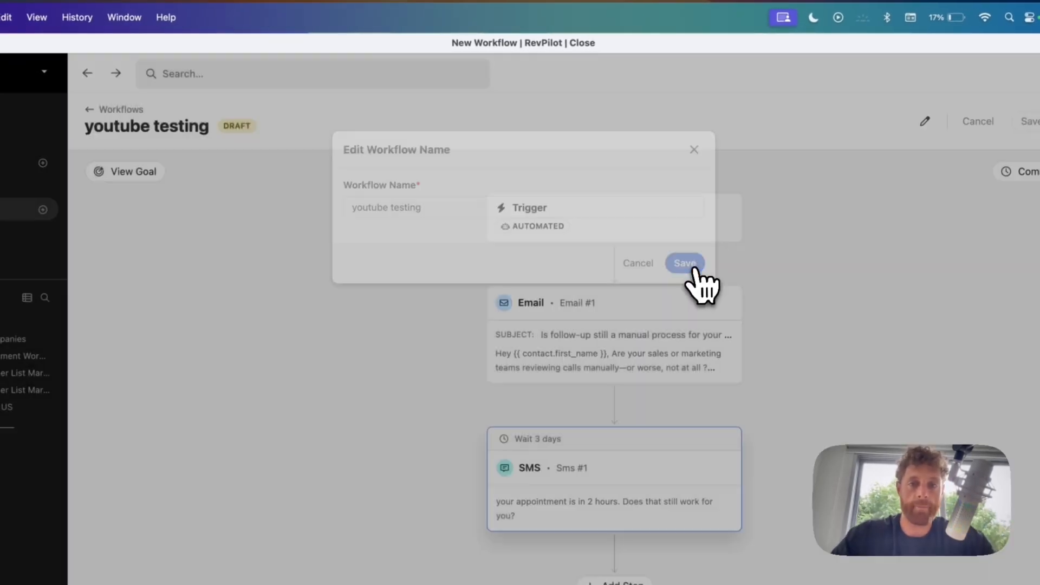
scroll(346, 304, down, 15)
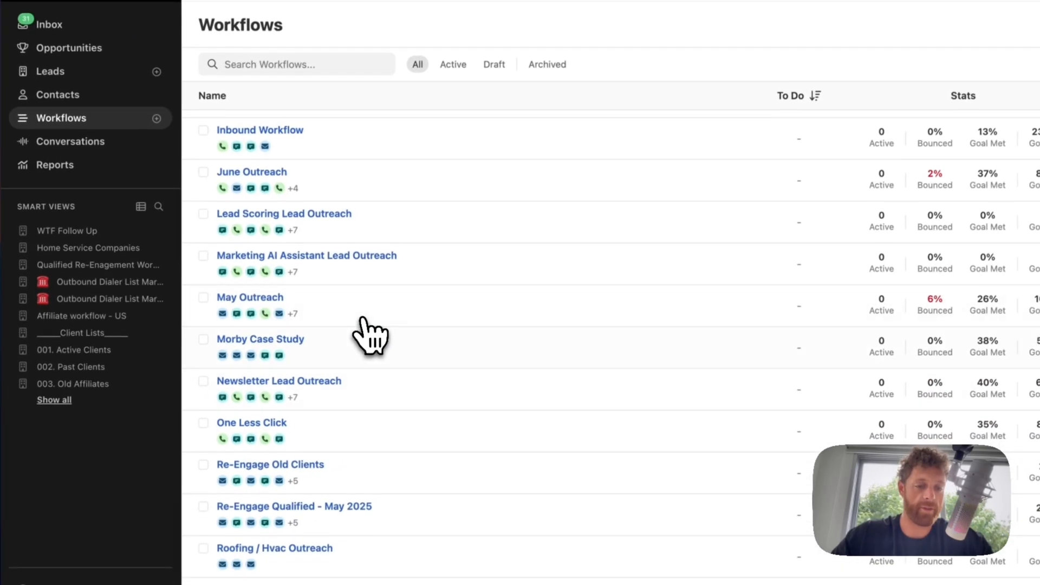
click(295, 550)
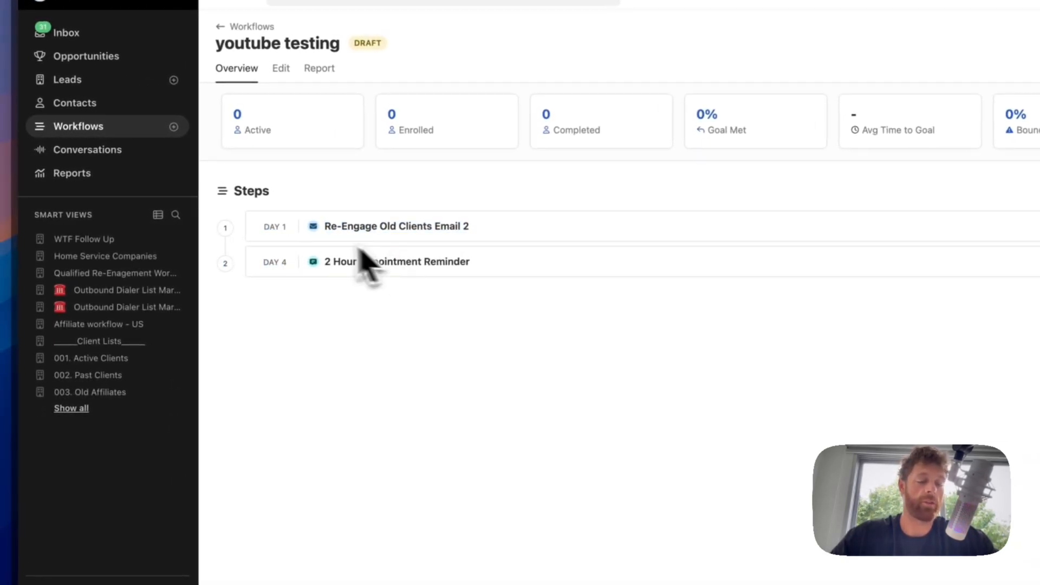
drag(261, 226, 401, 261)
- Check the youtube testing workflow's Report tab, then return to the Workflows list
click(382, 258)
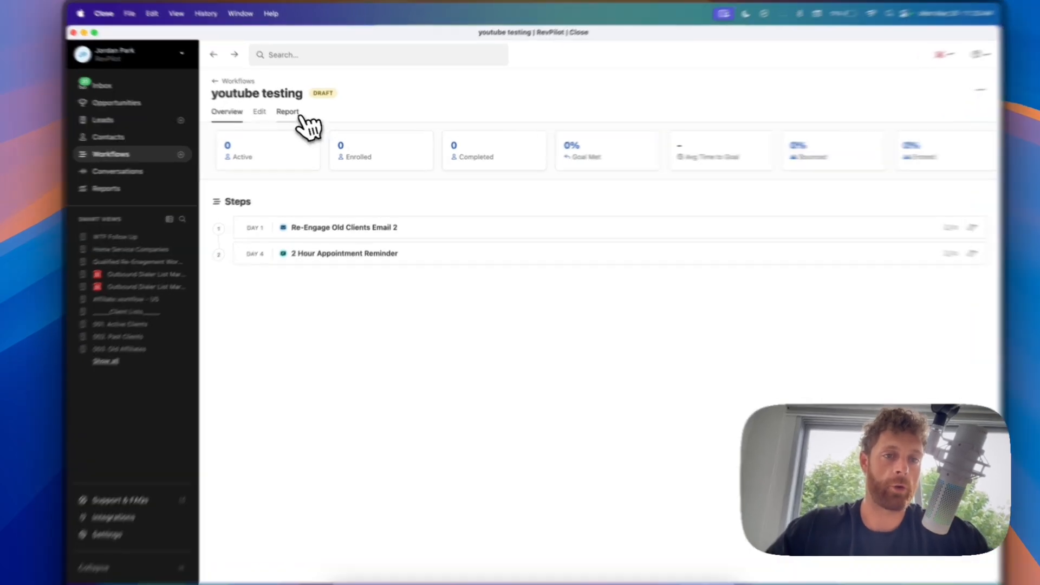
click(295, 115)
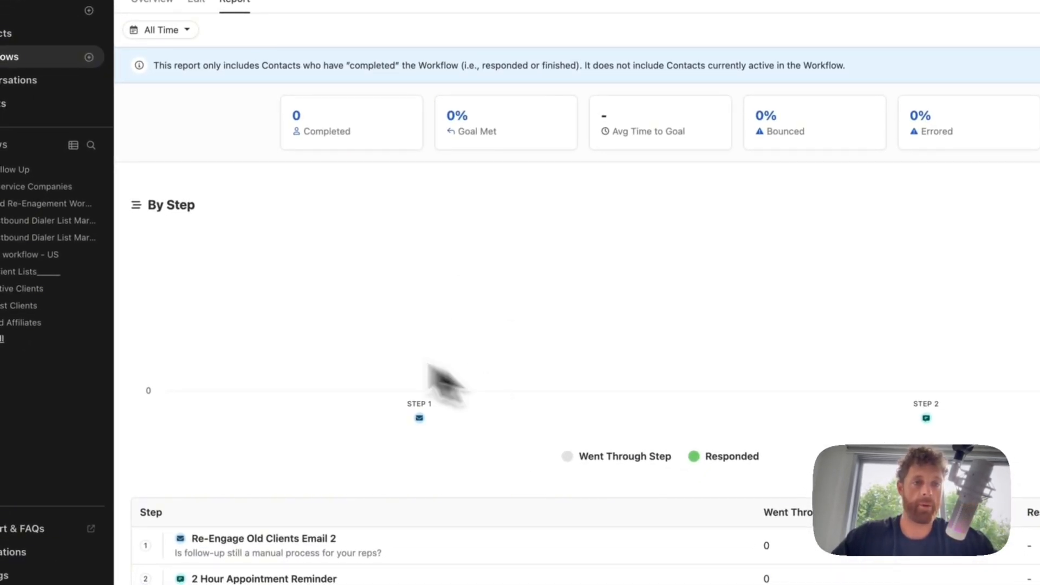
click(57, 57)
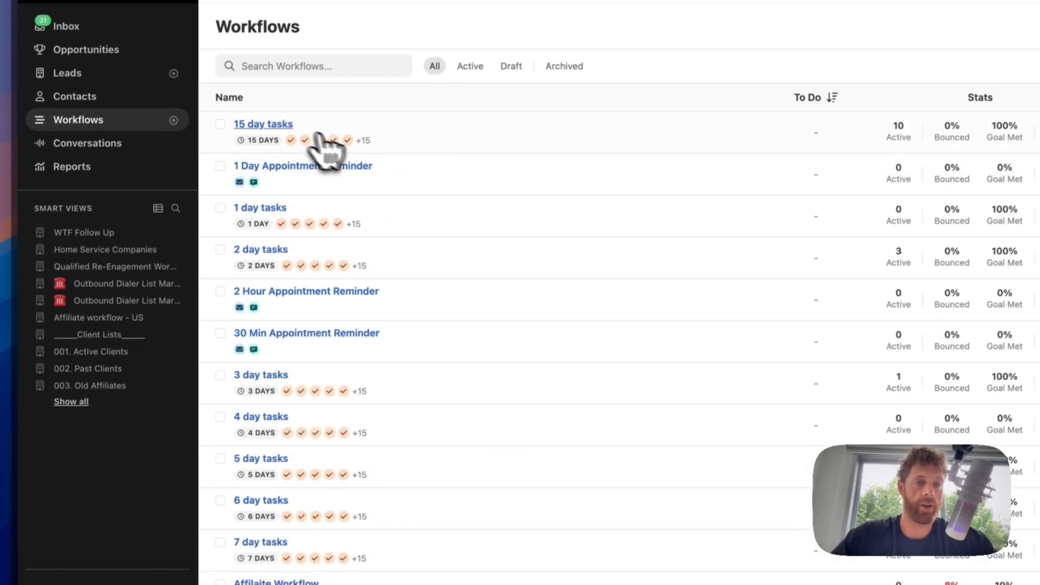
scroll(352, 325, down, 10)
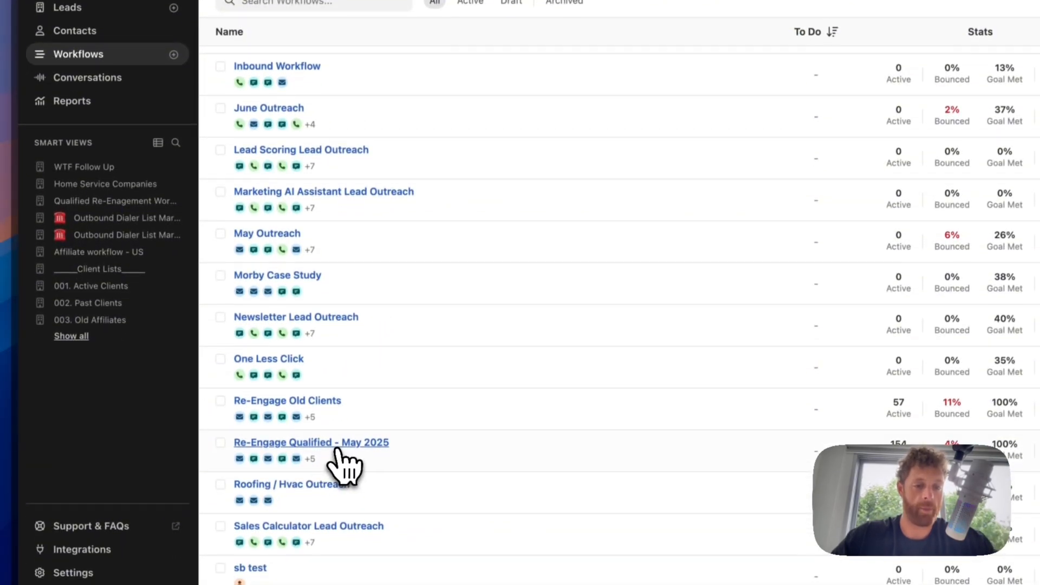
- Inspect the Re-Engage Qualified - May 2025 report stats and chart, then list its 32 completed contacts
click(339, 450)
click(249, 165)
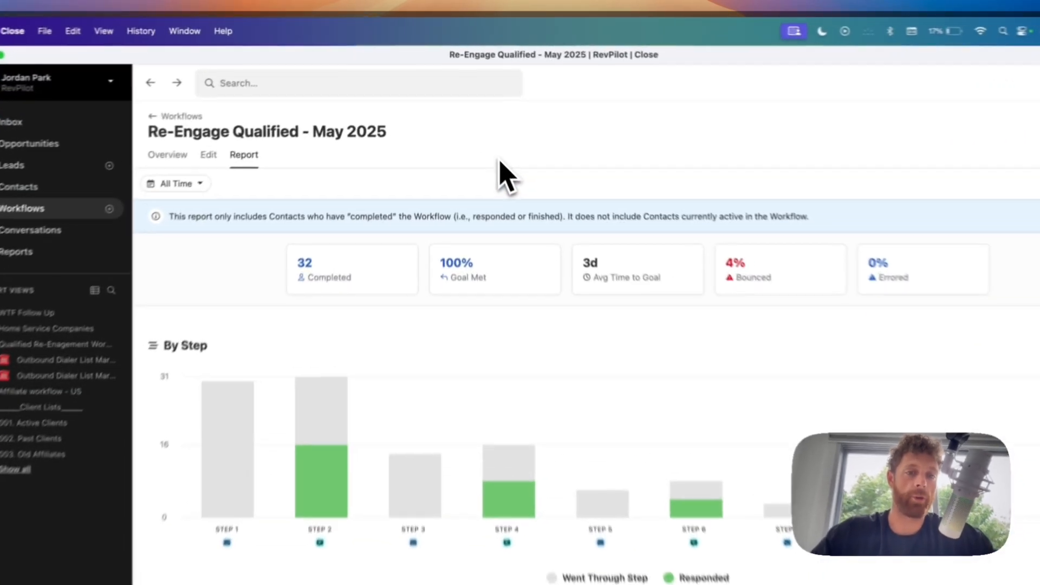
mouse_move(380, 186)
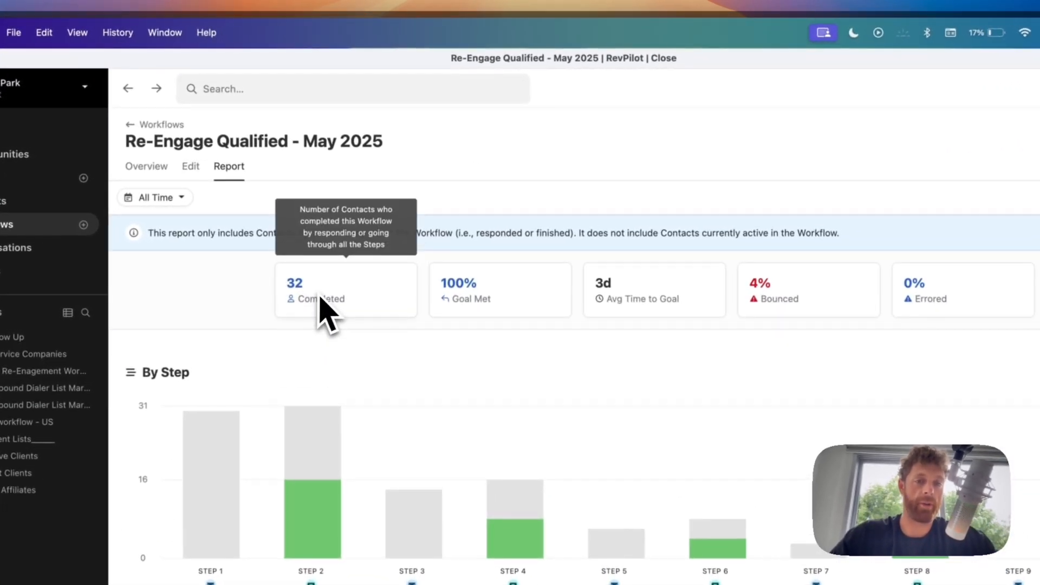
mouse_move(586, 293)
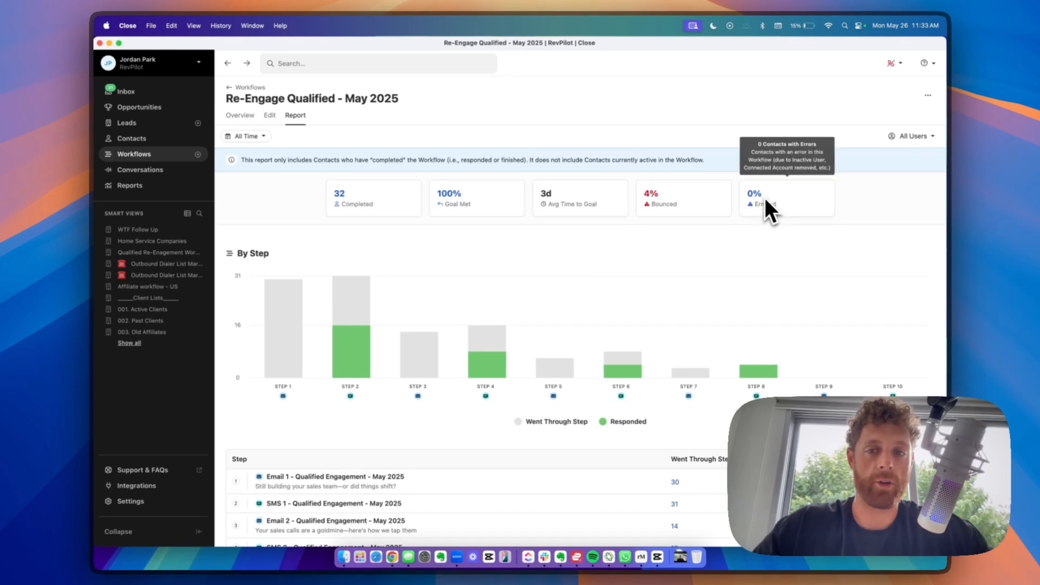
mouse_move(682, 207)
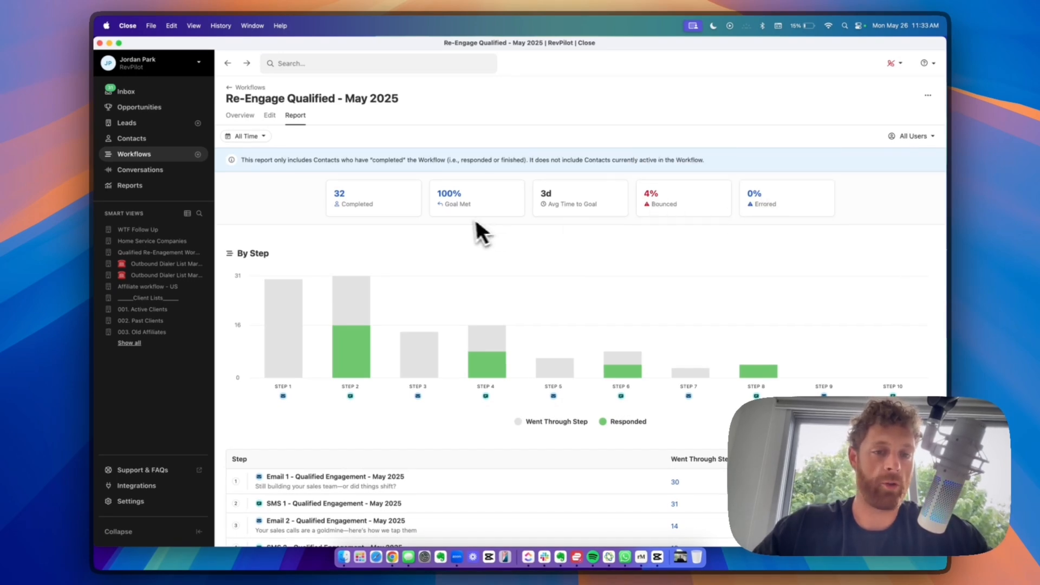
scroll(471, 220, down, 5)
mouse_move(345, 215)
scroll(349, 219, up, 3)
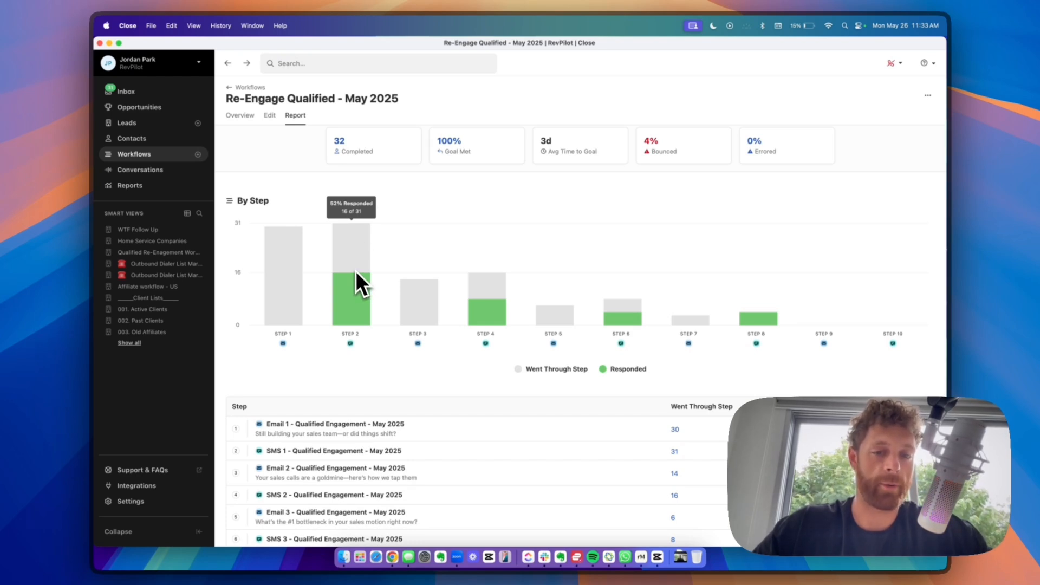
mouse_move(489, 298)
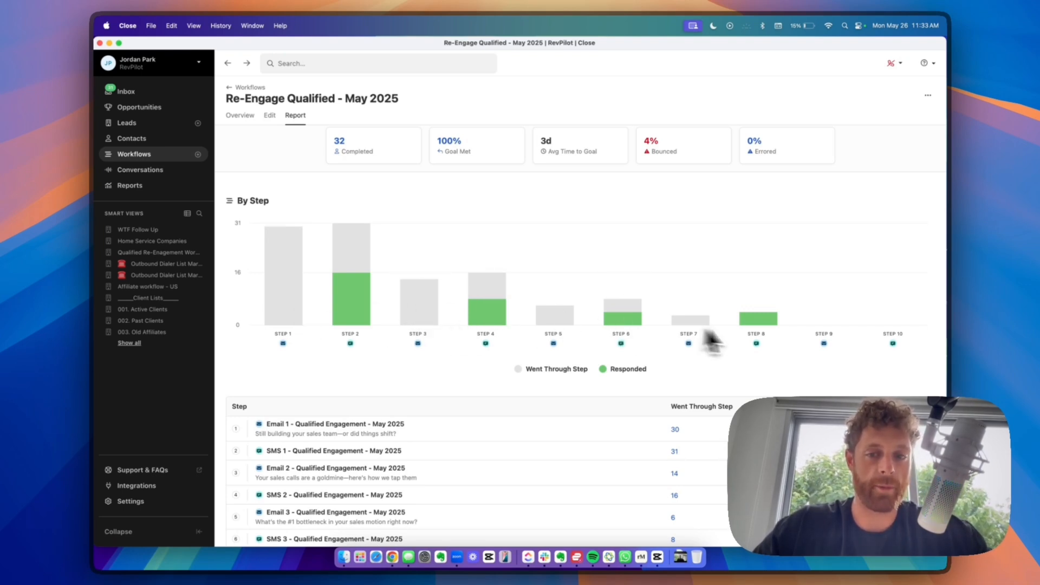
scroll(739, 327, down, 3)
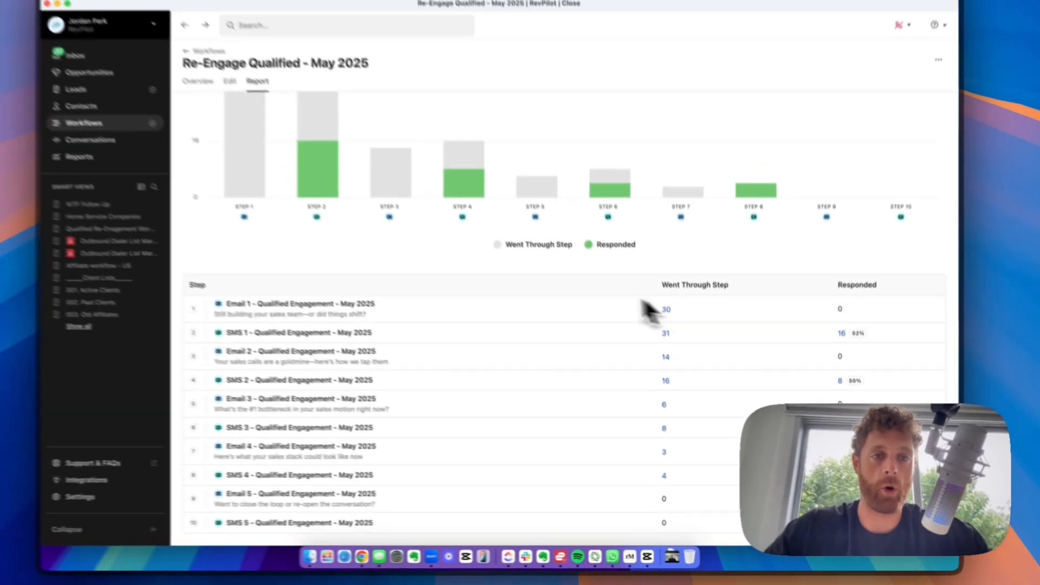
scroll(628, 308, up, 5)
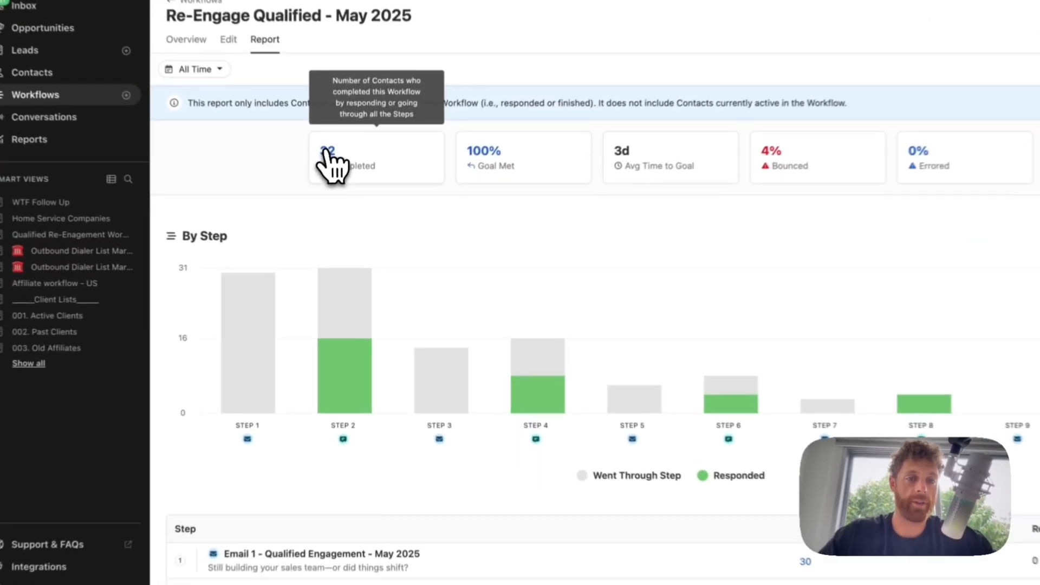
click(339, 194)
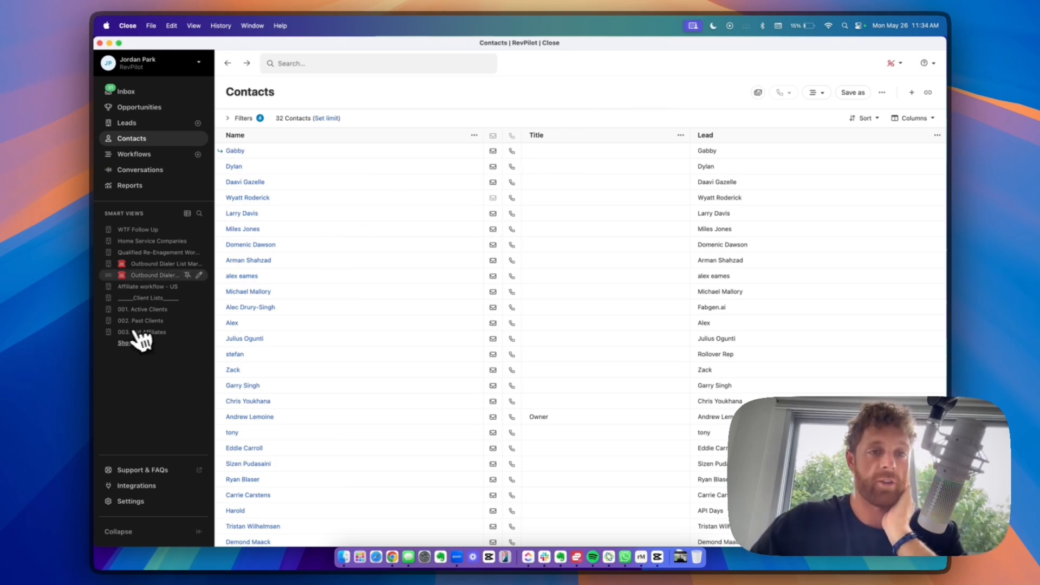
- Browse the SMS and email templates in Templates & Snippets, then start a blank email template
click(133, 502)
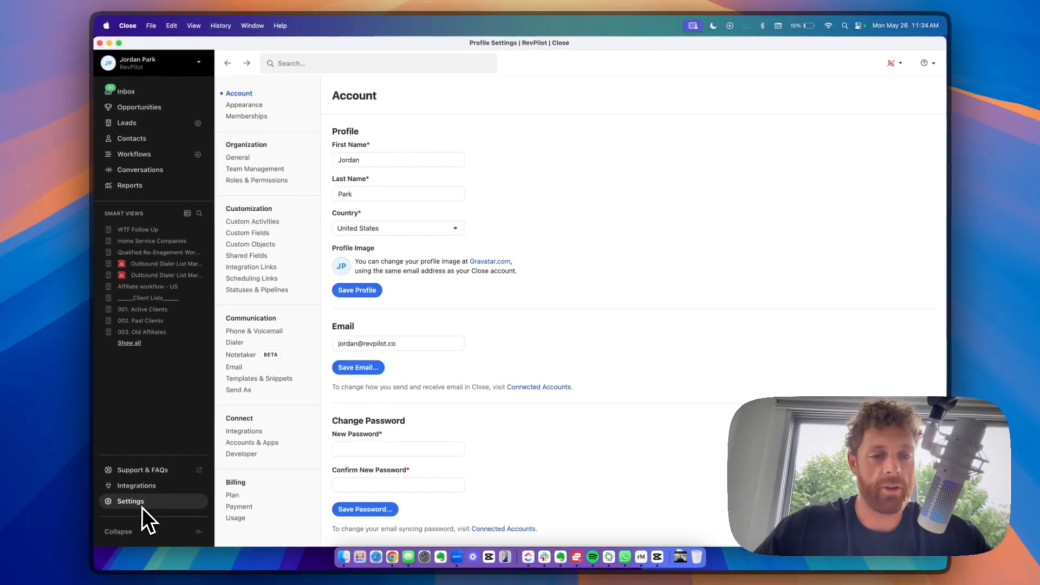
click(265, 379)
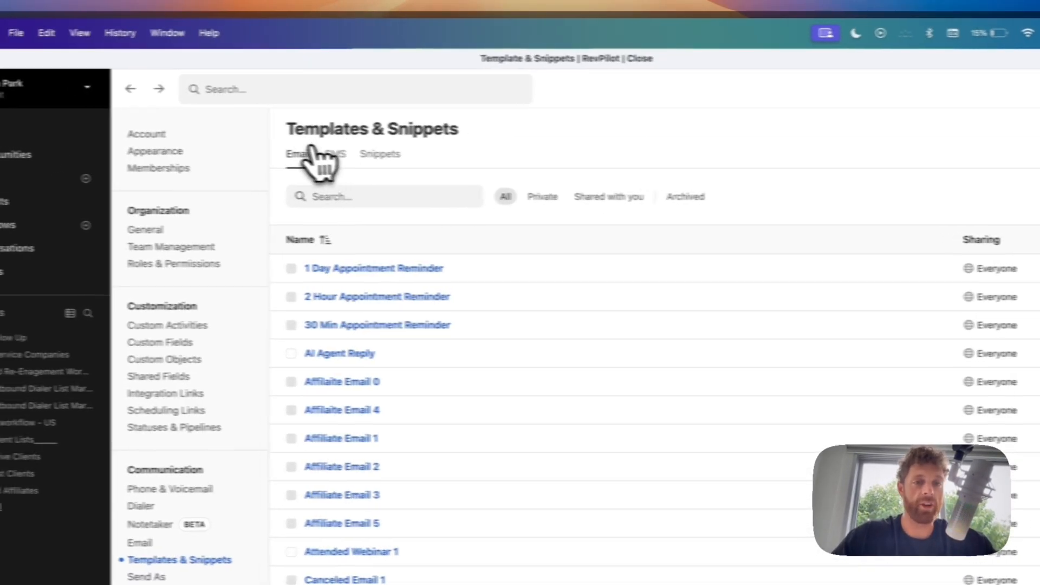
click(392, 157)
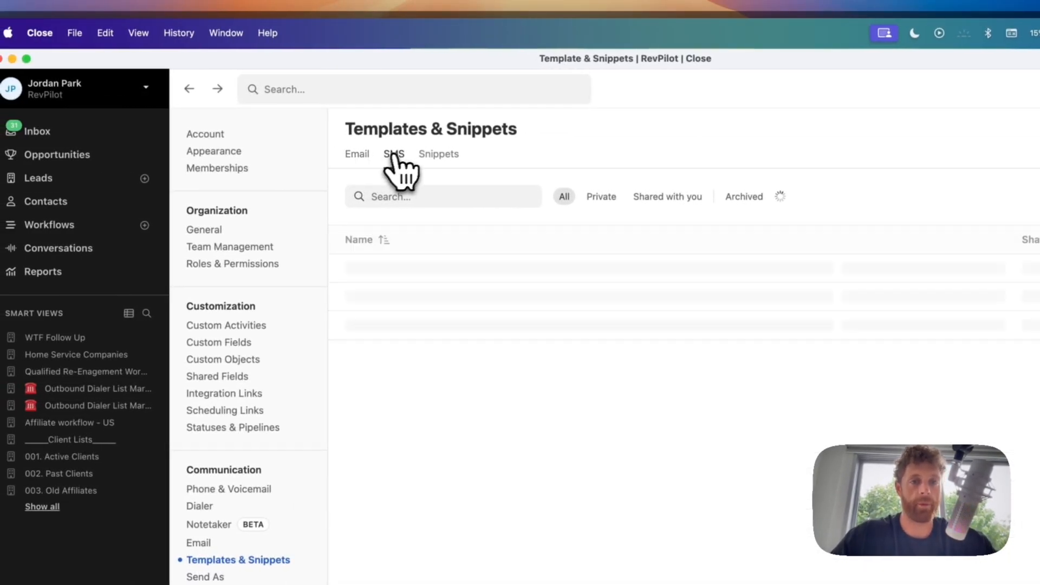
click(358, 162)
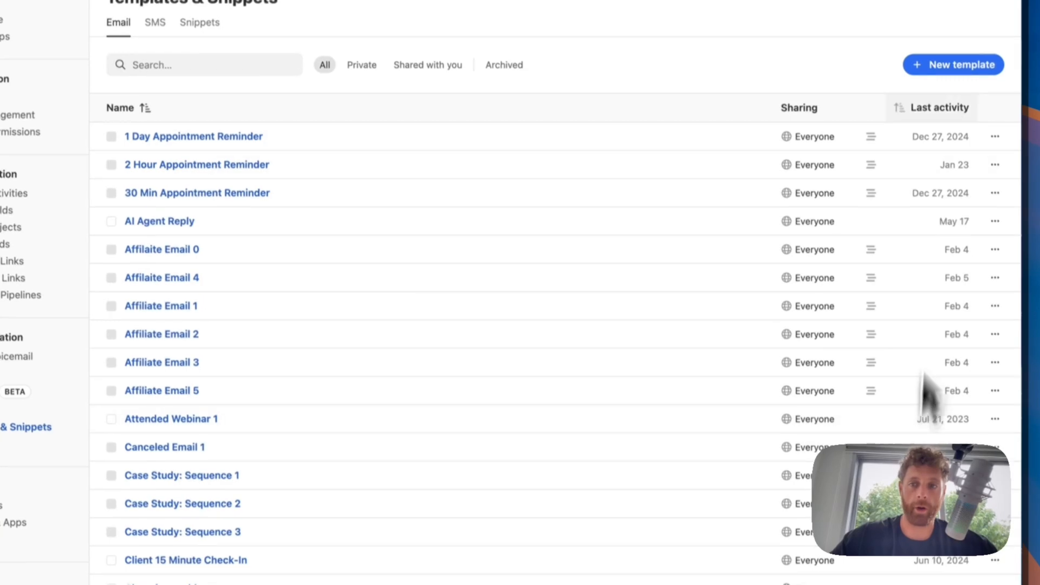
click(948, 184)
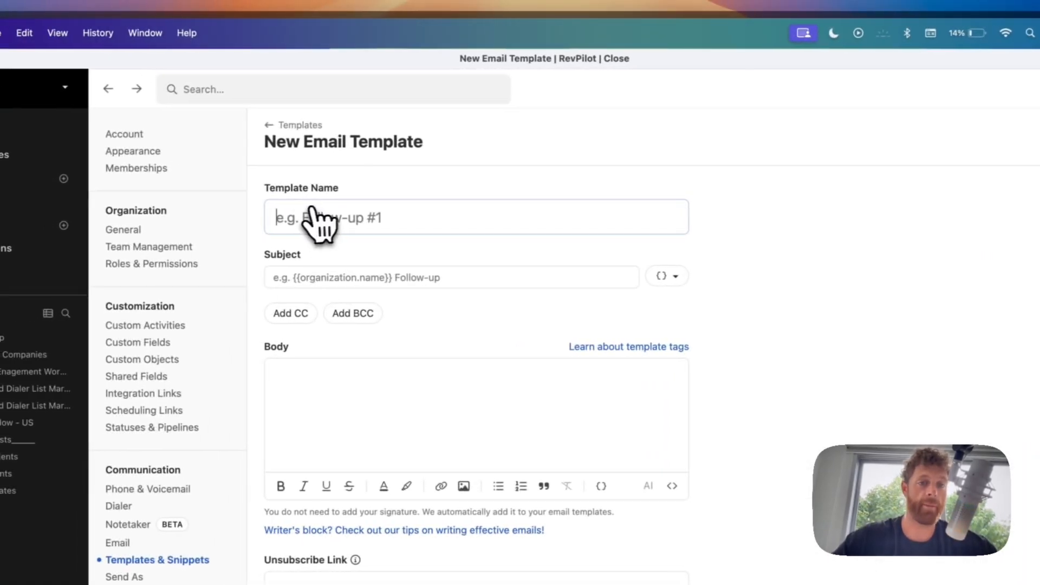
- Start the email body with the contact's first name tag followed by ', hope you are doing well.'
click(313, 215)
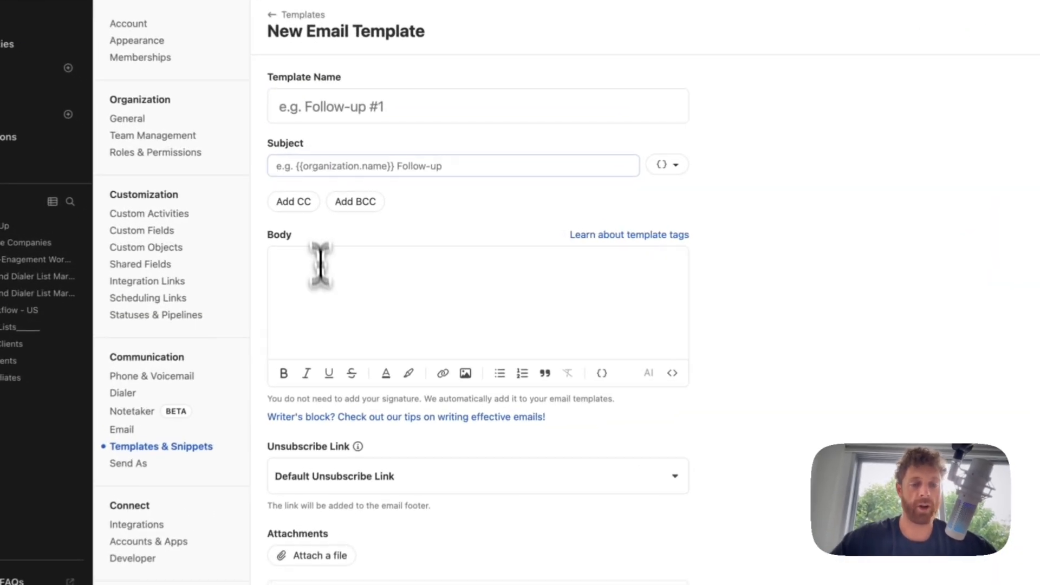
click(369, 279)
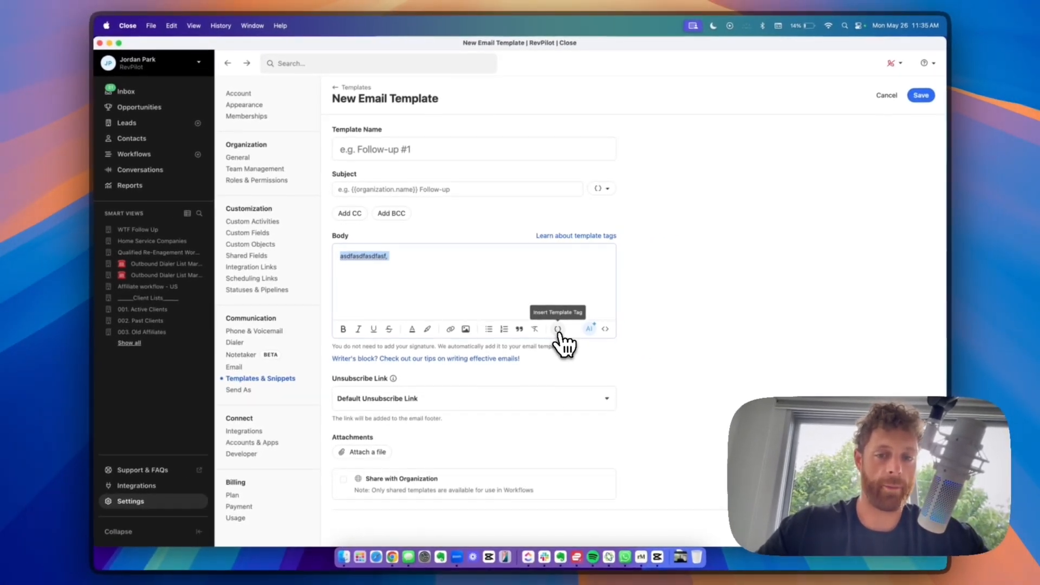
click(558, 329)
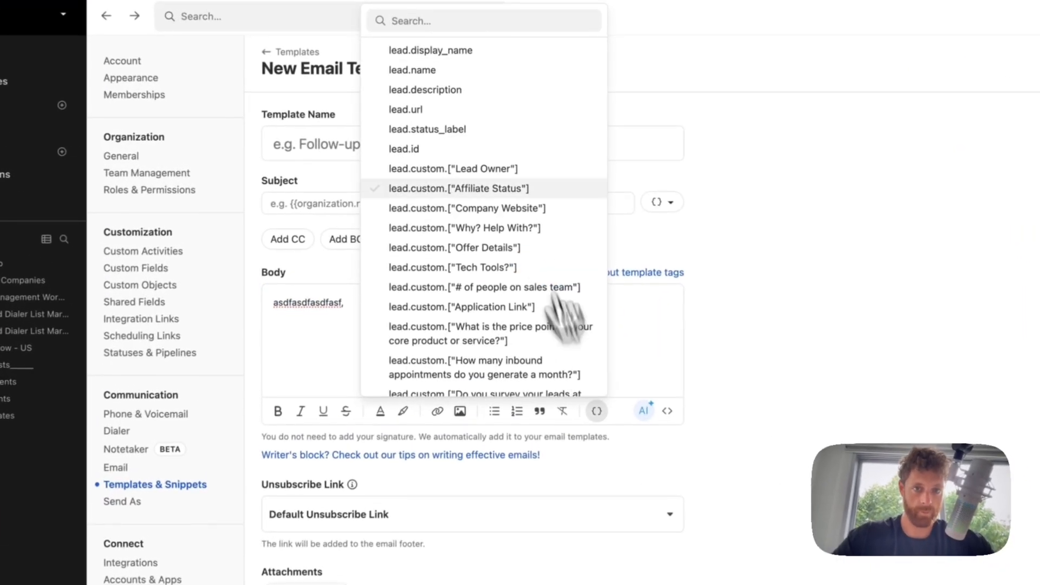
scroll(507, 188, down, 10)
scroll(515, 200, up, 5)
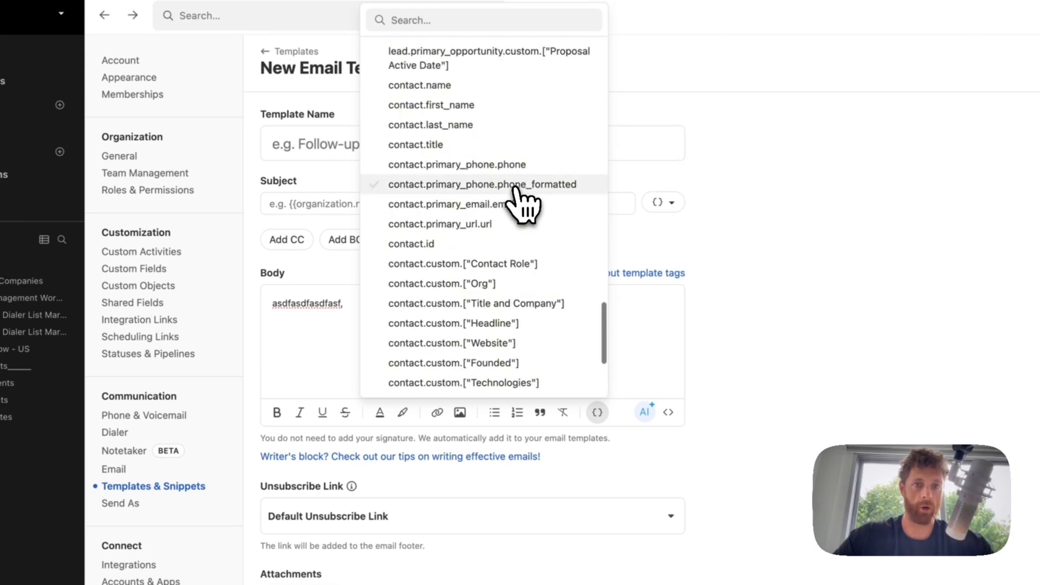
click(453, 109)
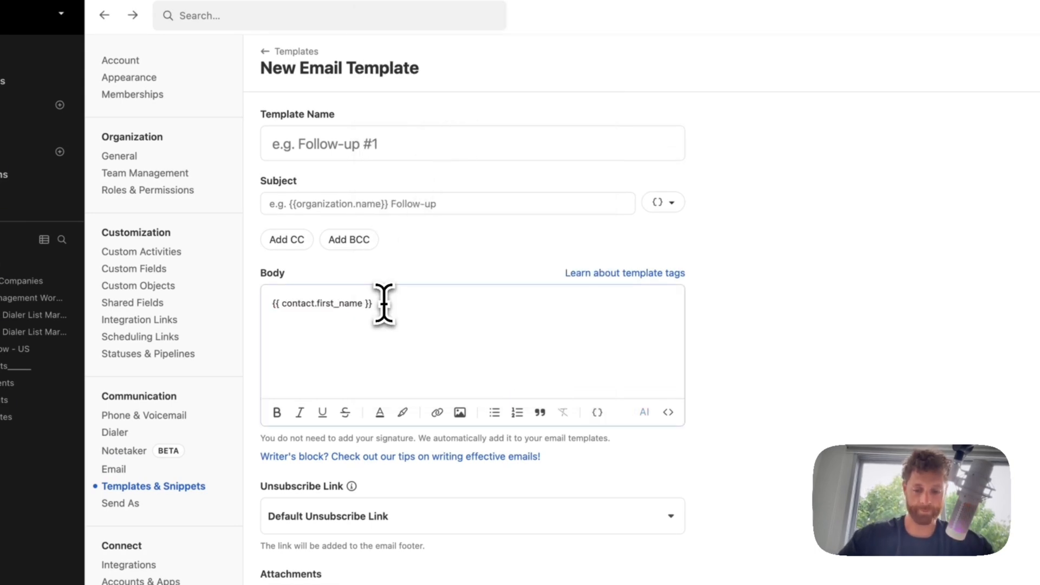
text(, hope you are do)
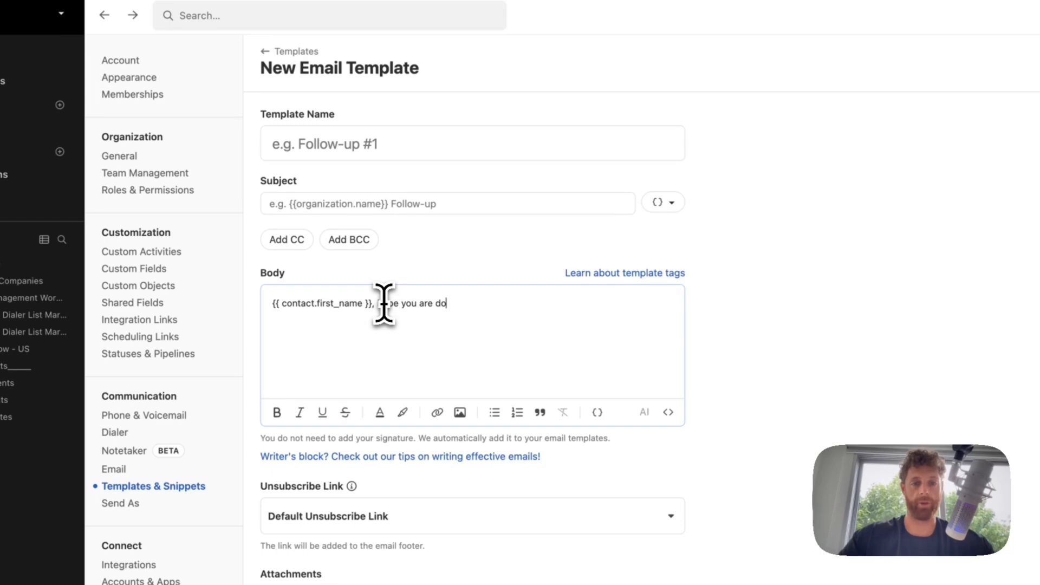
text(ing well.)
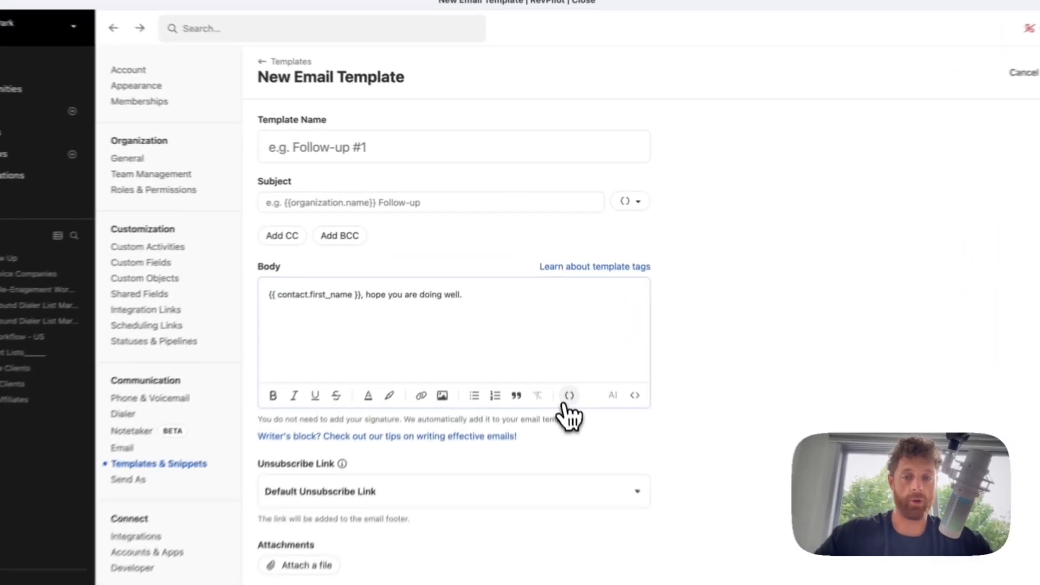
- Add the sender's first name tag to the email body
click(557, 329)
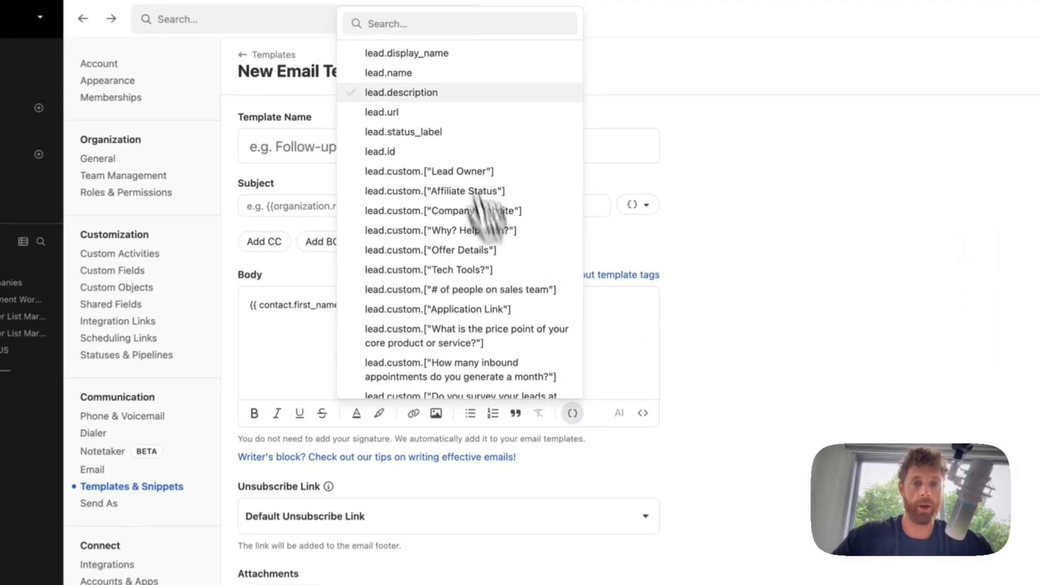
scroll(463, 175, down, 5)
scroll(468, 260, down, 10)
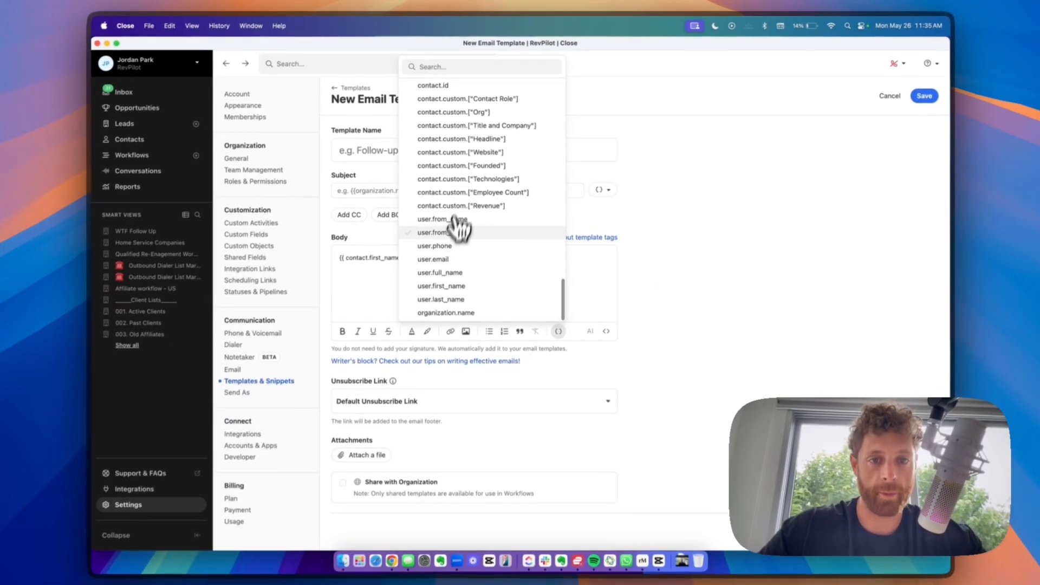
click(444, 285)
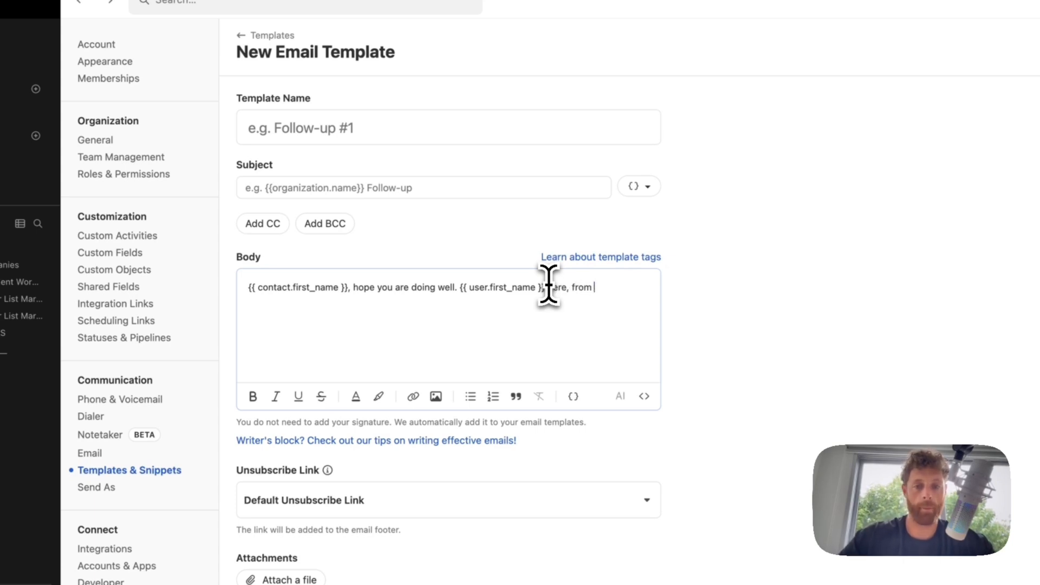
- Search the template tags for 'com' and close the list without inserting one
click(574, 396)
scroll(488, 221, down, 15)
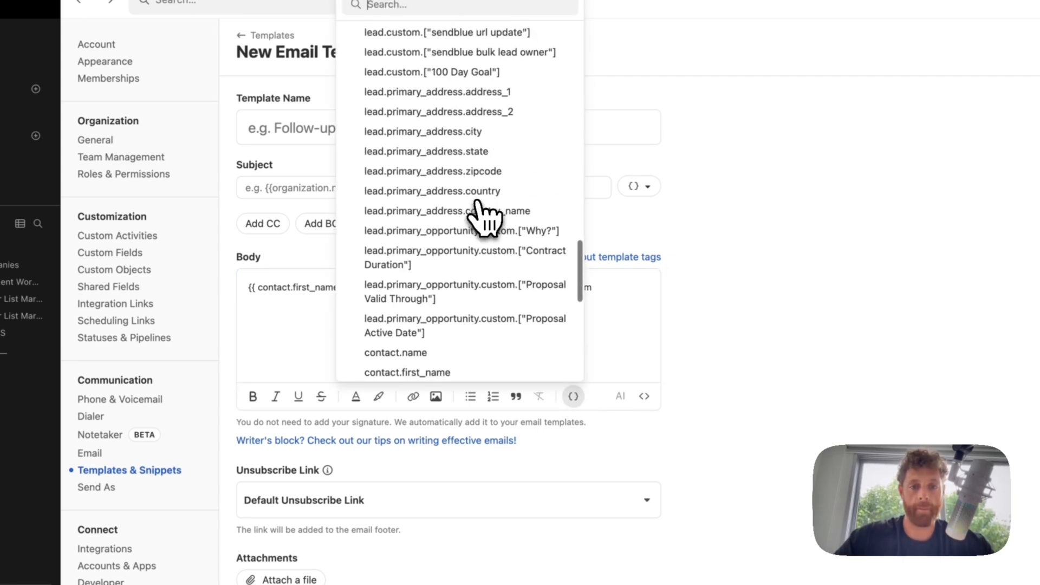
scroll(477, 203, up, 3)
click(424, 4)
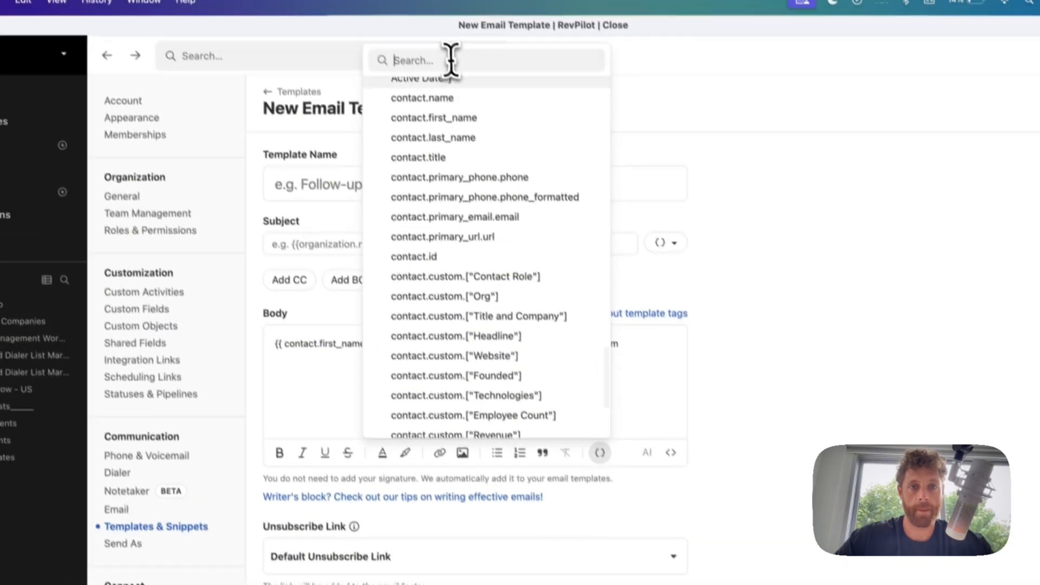
text(com)
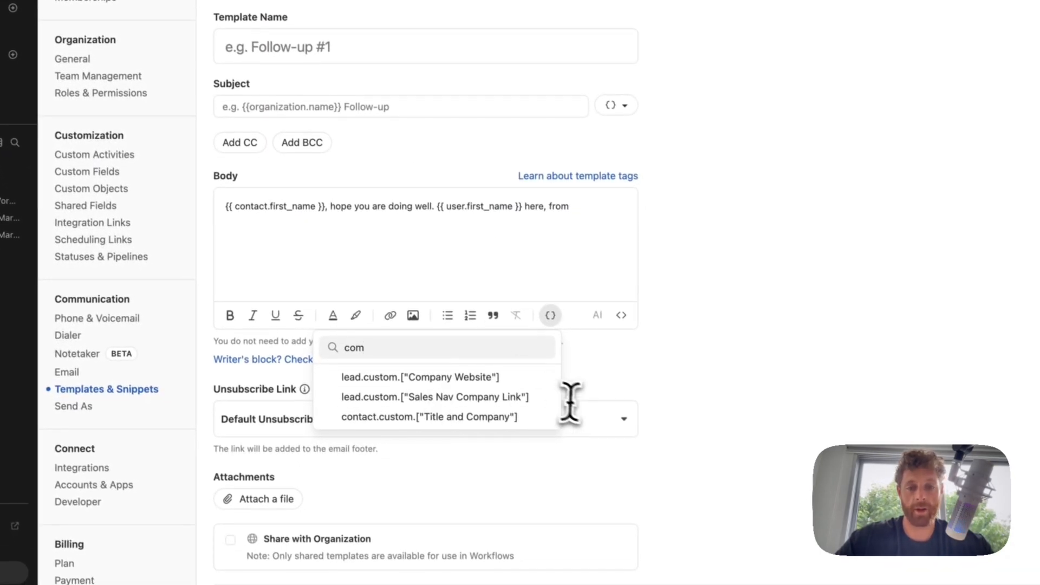
click(764, 360)
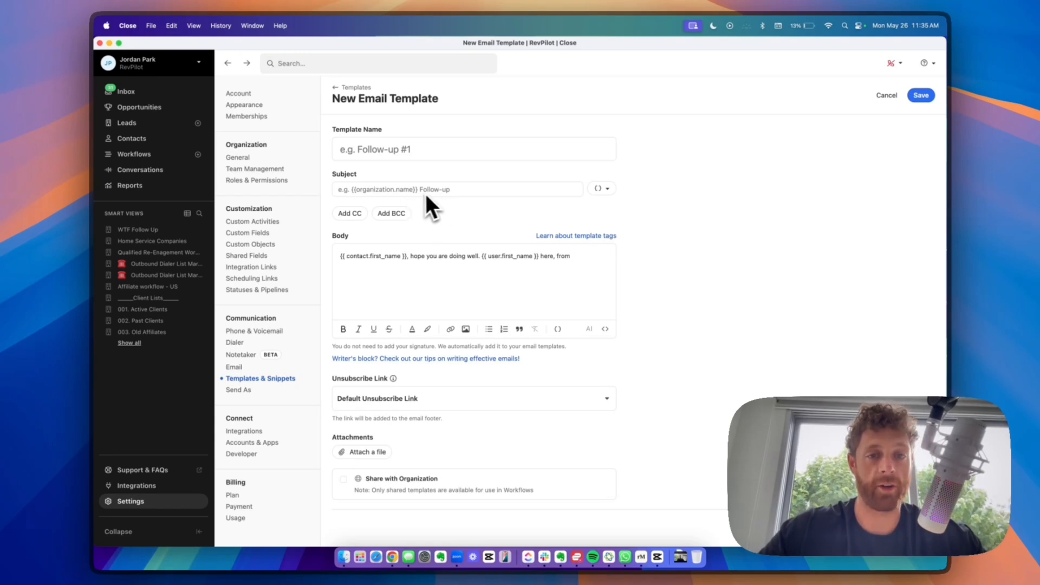
- Turn on Share with Organization and go back to the templates list
scroll(431, 371, down, 1)
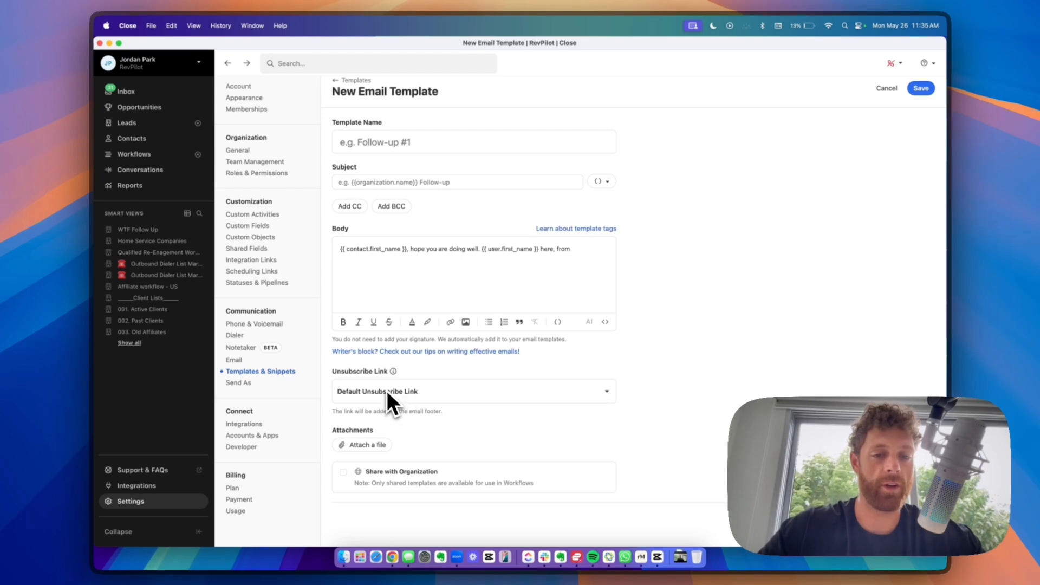
click(343, 472)
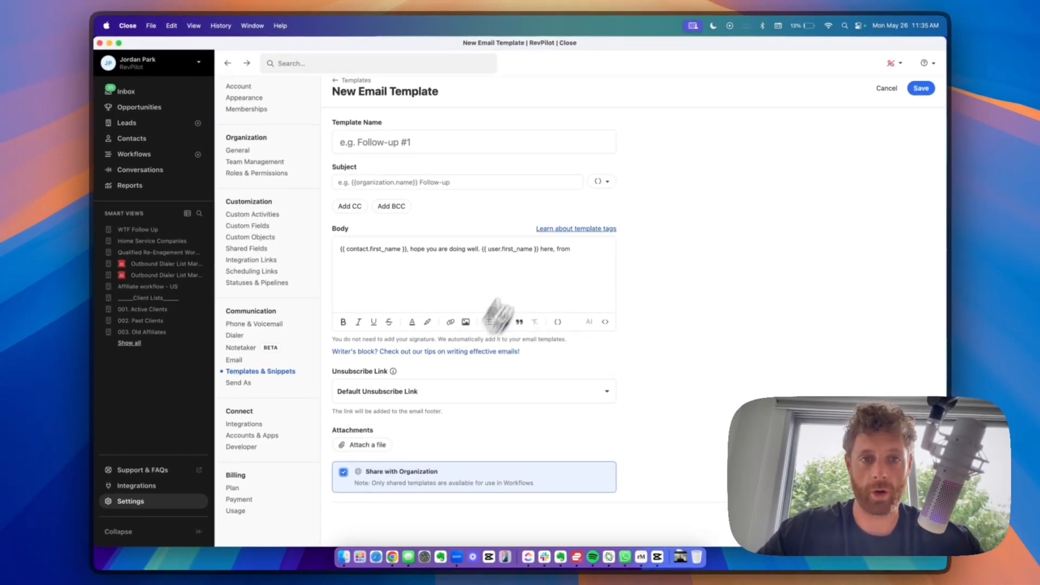
scroll(555, 239, up, 1)
click(352, 87)
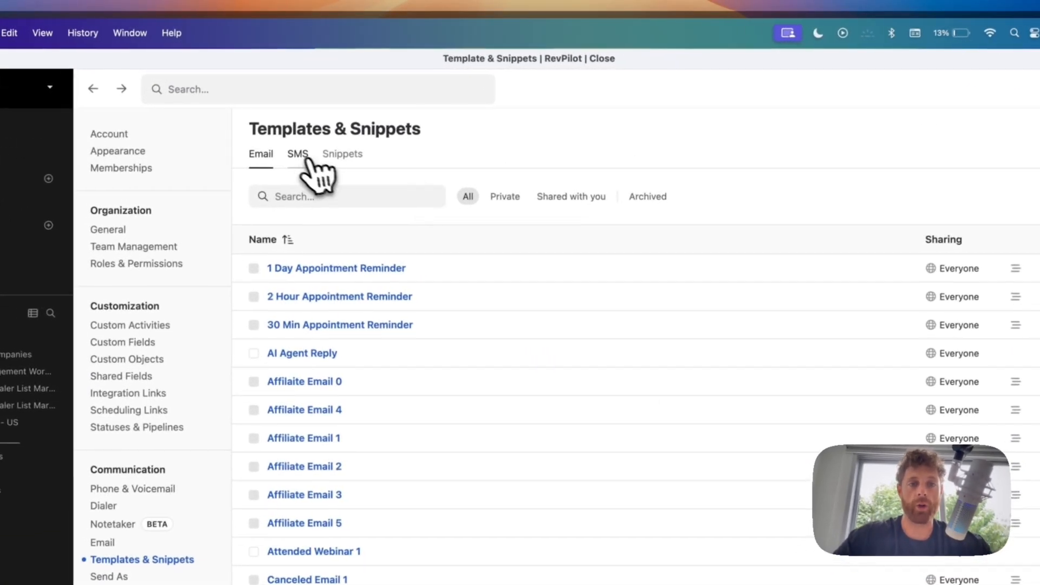
- Start a new SMS template named 'asdfasdf'
click(303, 156)
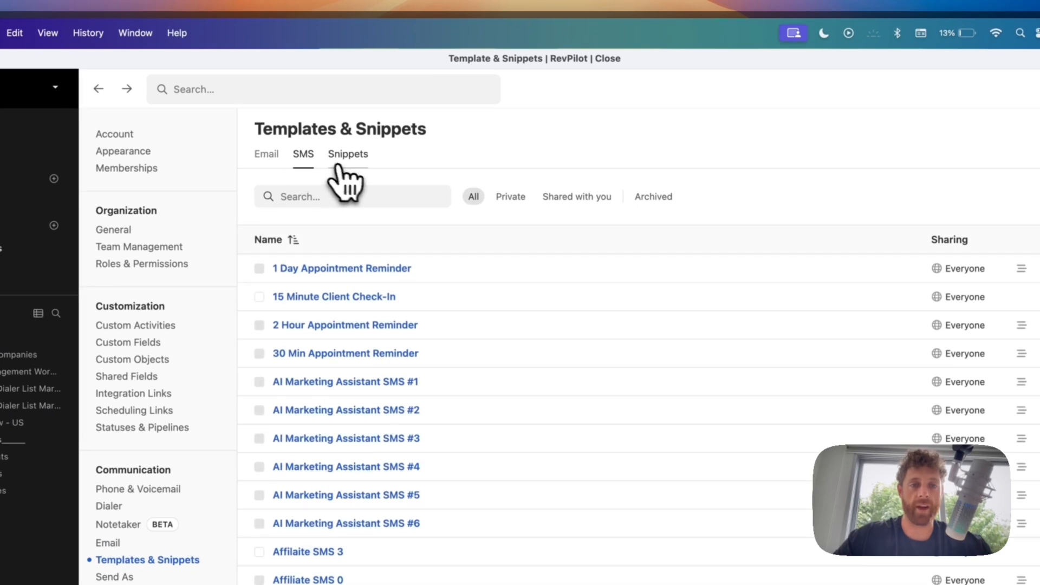
click(951, 202)
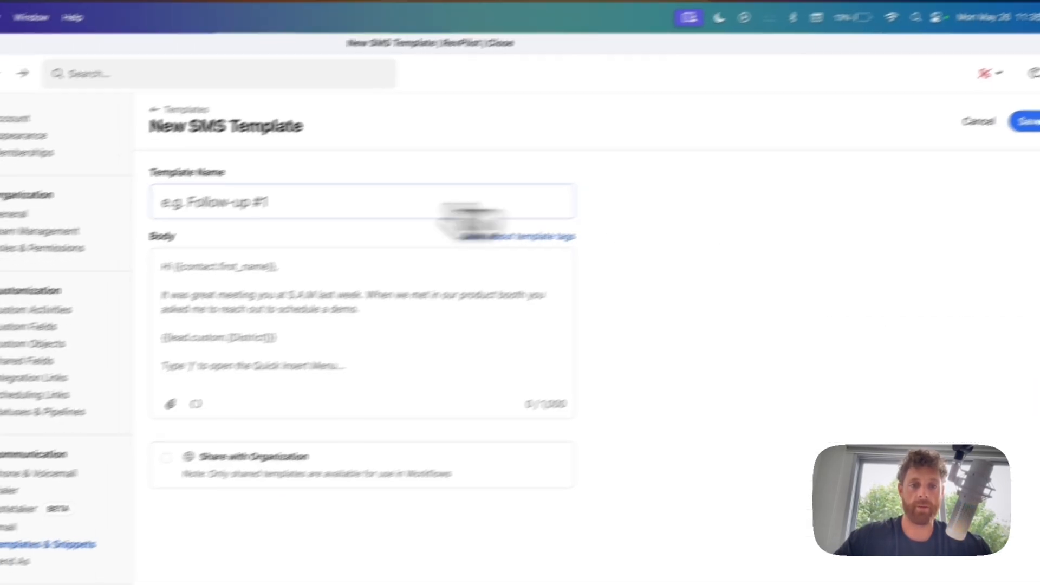
click(211, 214)
text(asdfasdf)
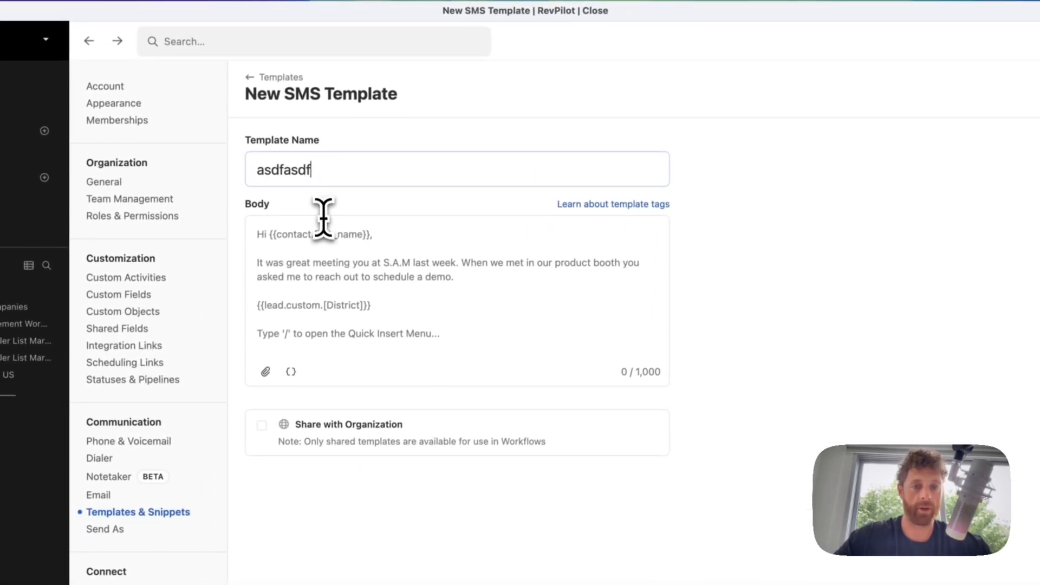
click(230, 255)
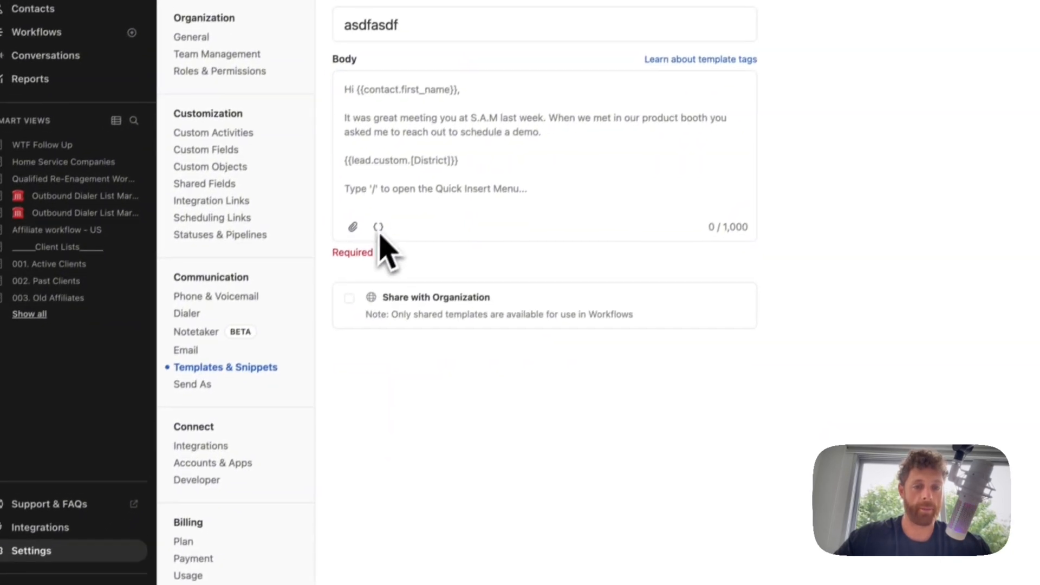
- Look through the SMS template tags, then discard the unsaved SMS draft
click(291, 372)
scroll(325, 501, down, 10)
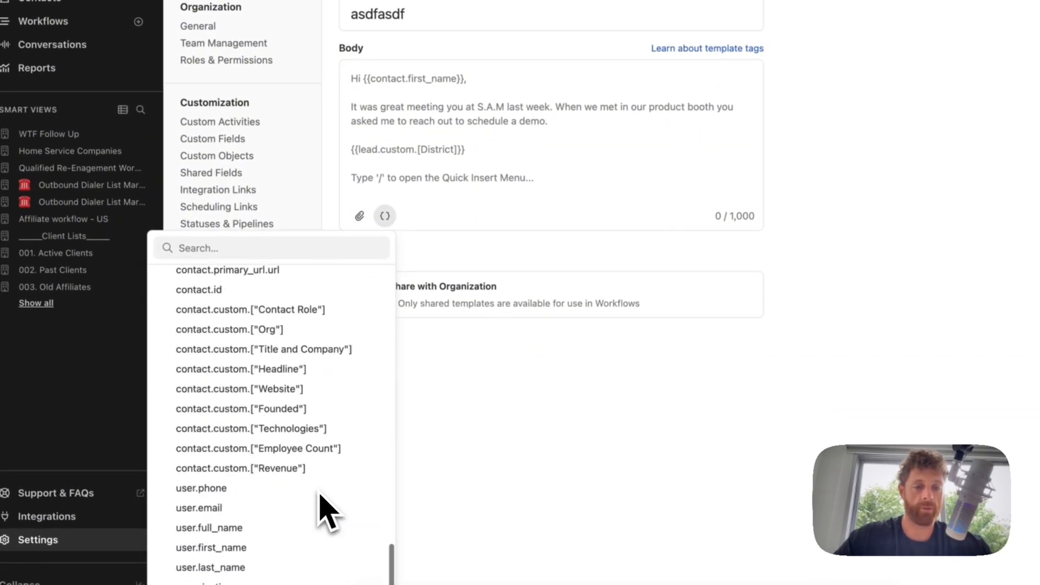
click(480, 159)
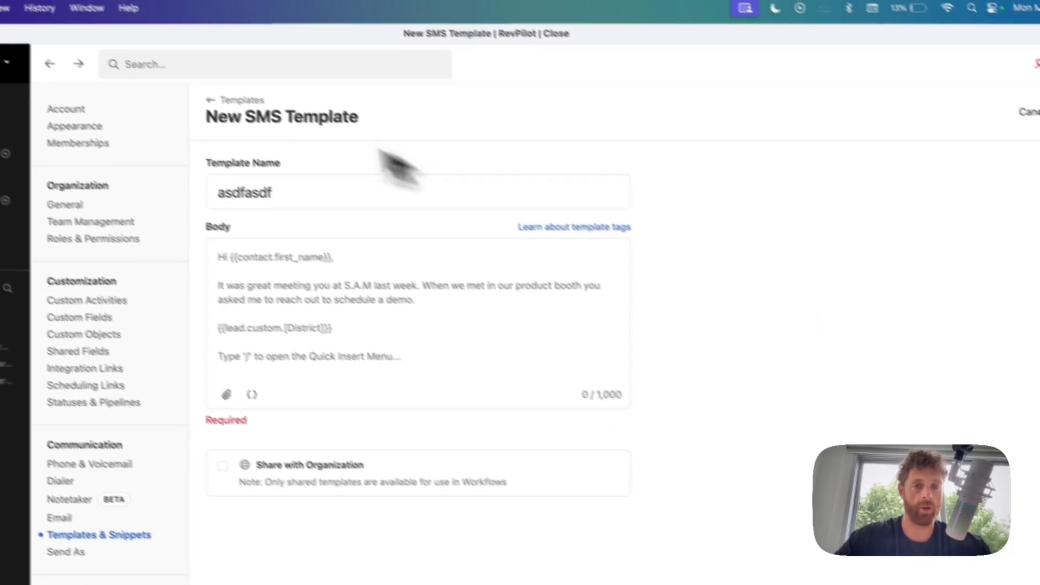
click(241, 100)
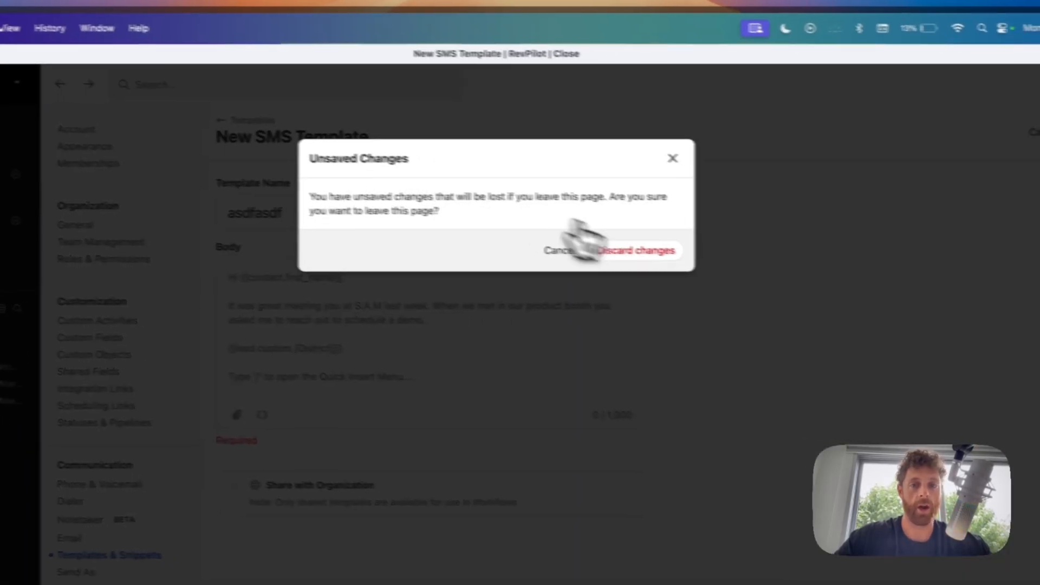
click(628, 230)
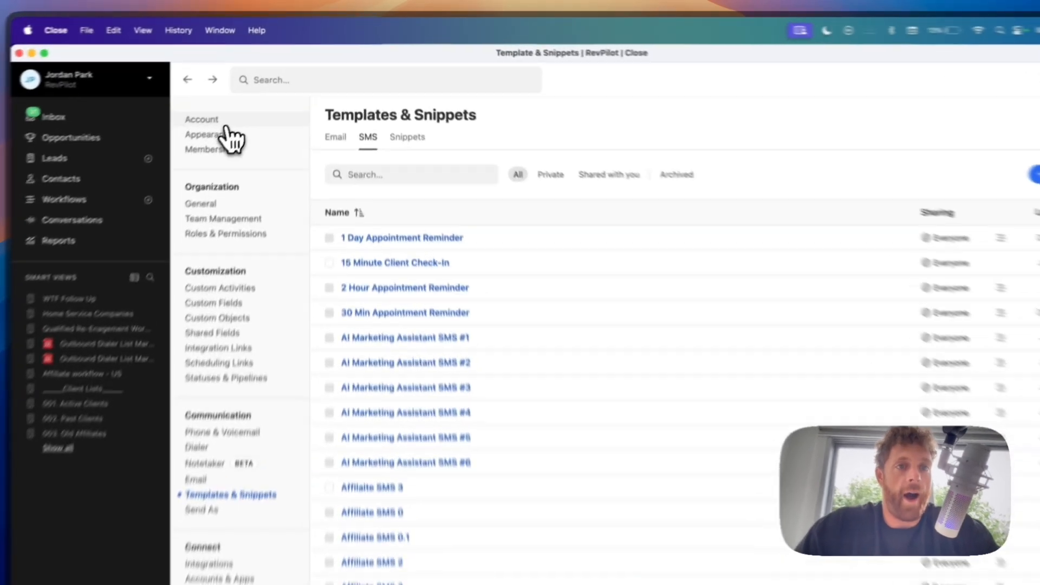
- Switch the app's appearance to the Dark theme
click(239, 93)
click(208, 154)
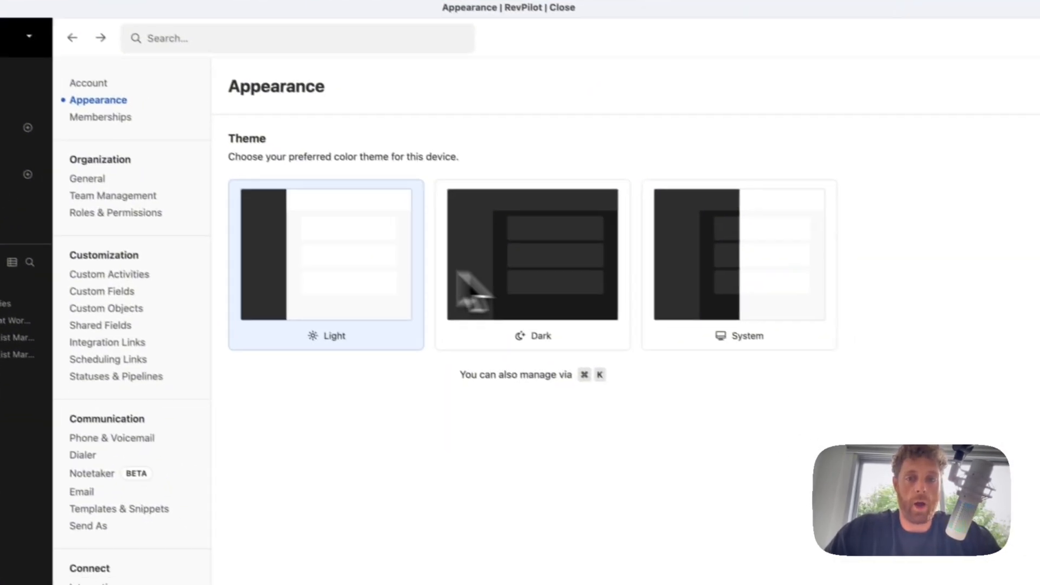
click(704, 265)
click(449, 244)
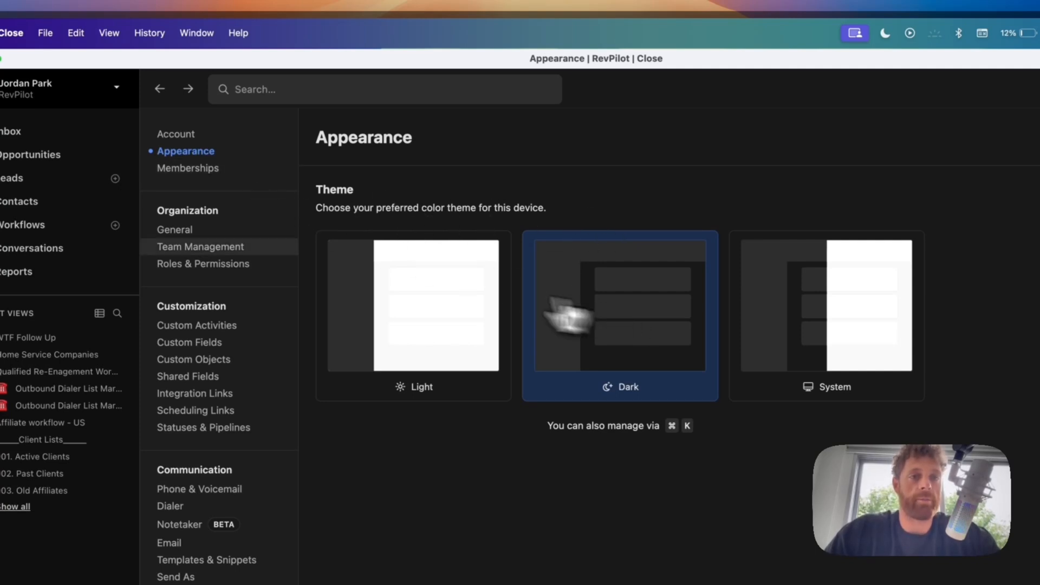
- Visit Memberships, General and Team Management, then switch back to the Light theme
click(219, 171)
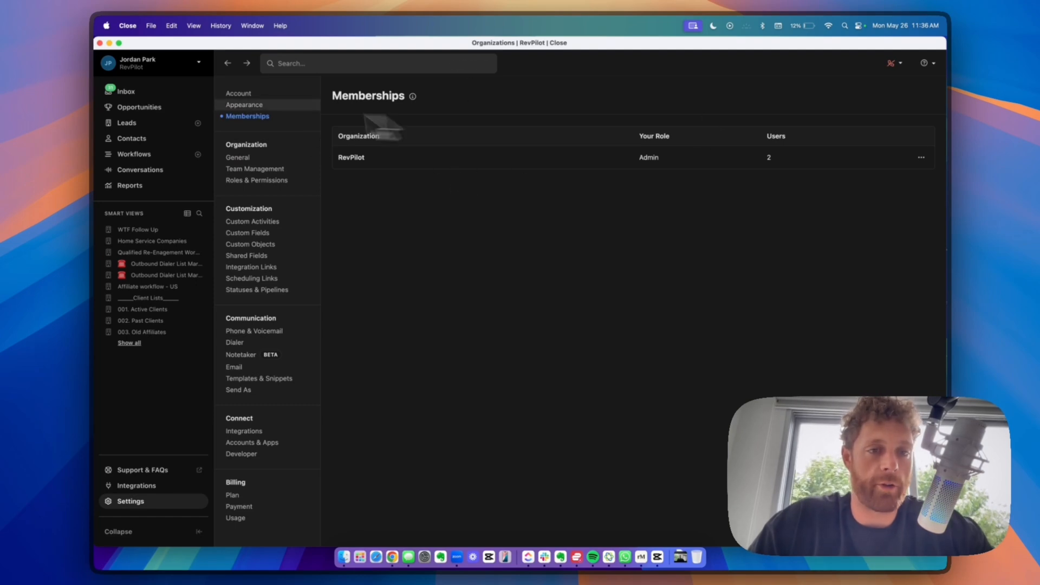
click(246, 157)
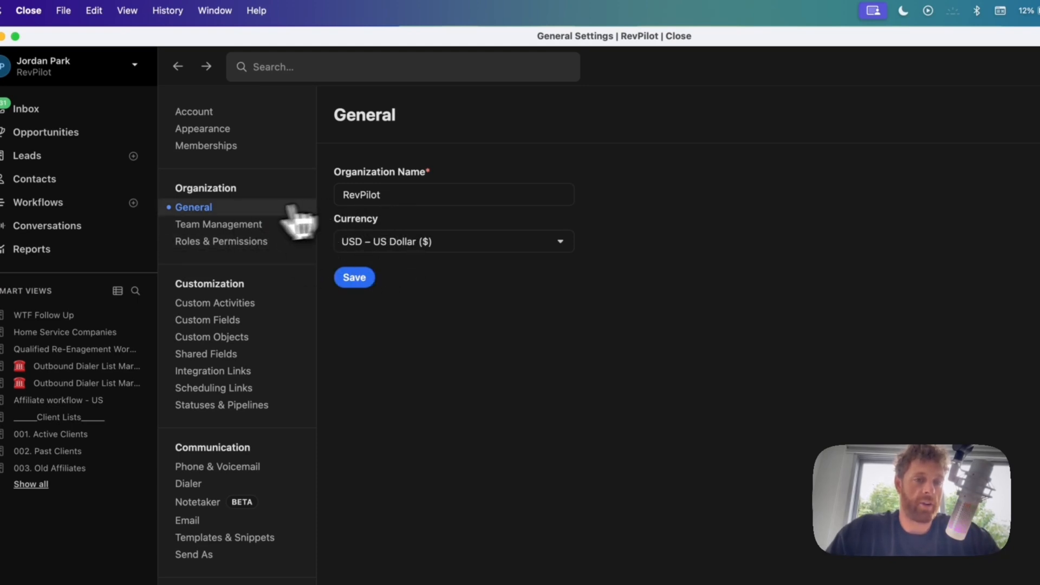
click(218, 225)
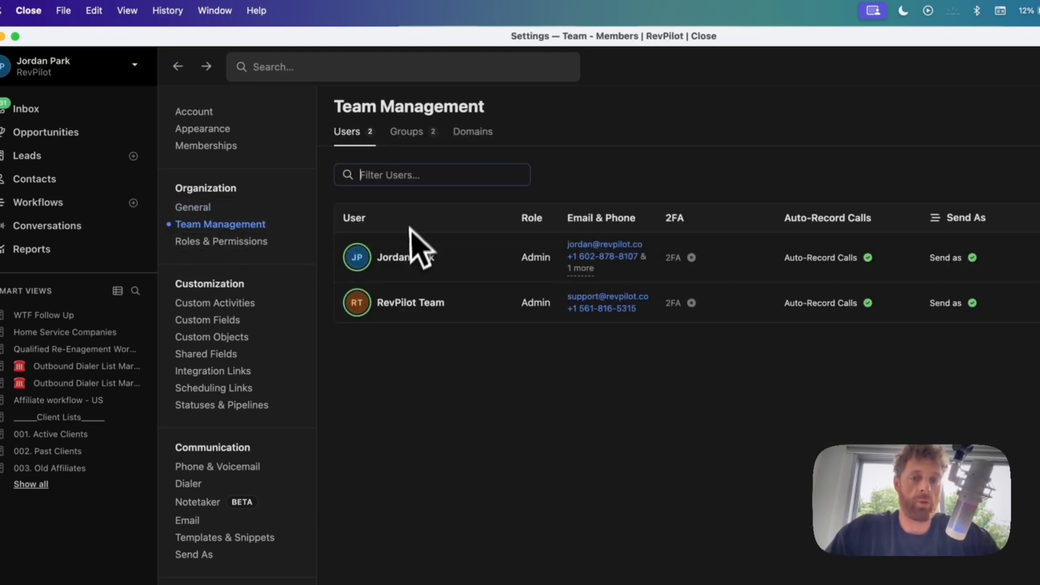
click(204, 129)
click(415, 338)
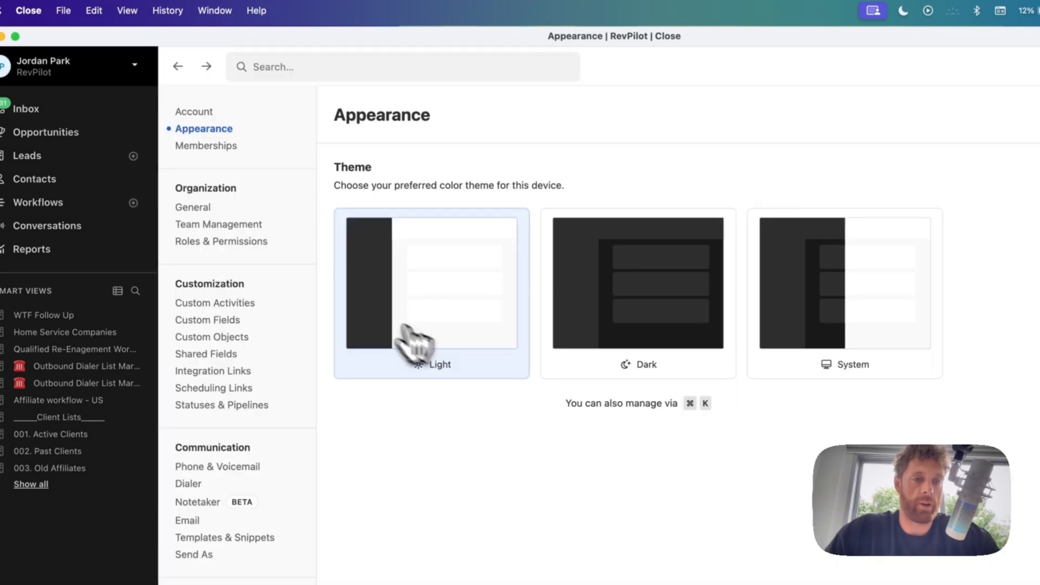
- Check Roles & Permissions, then begin a New User invite from Team Management
click(232, 239)
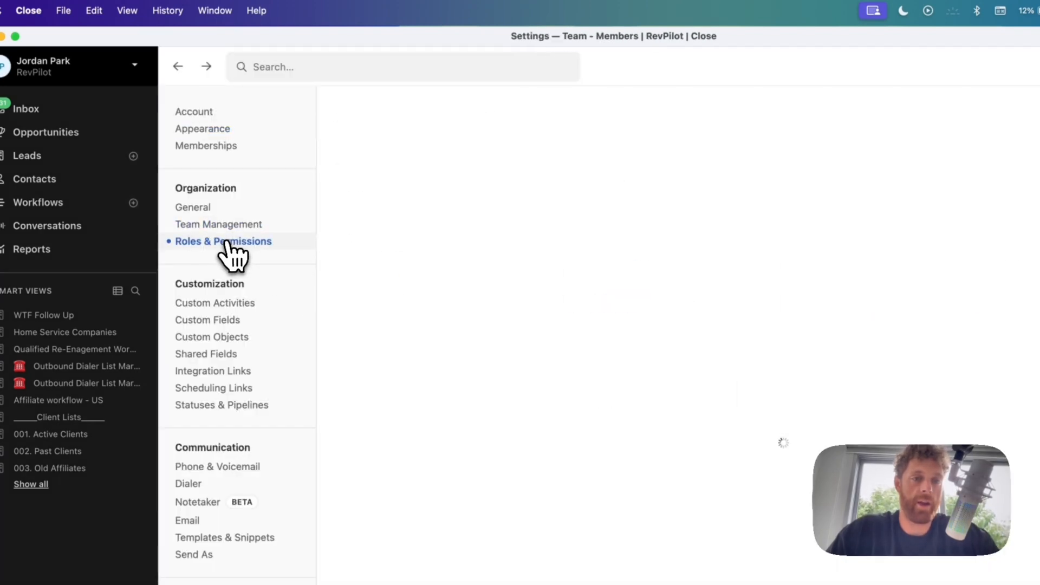
click(227, 226)
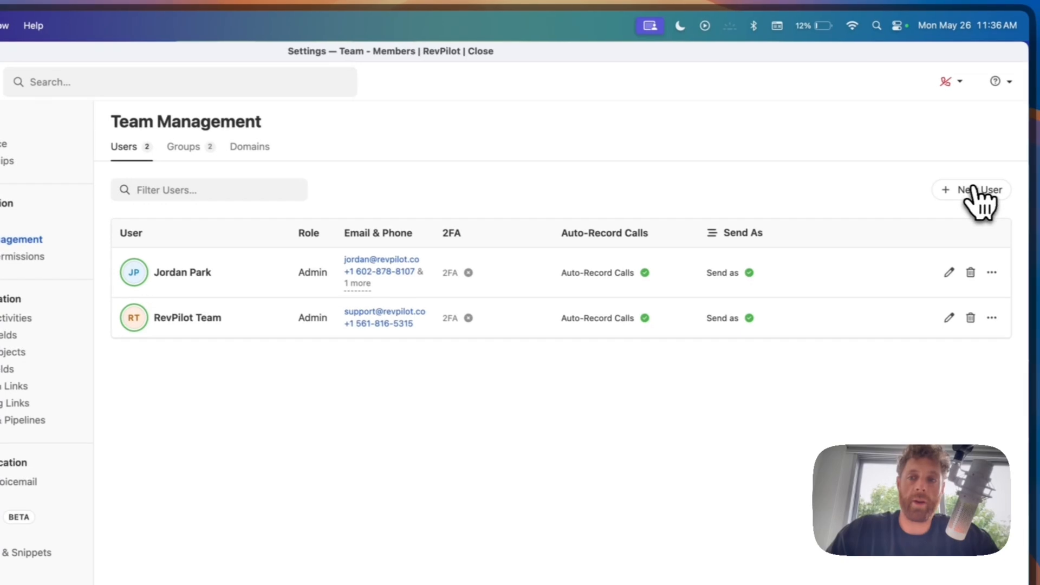
click(973, 187)
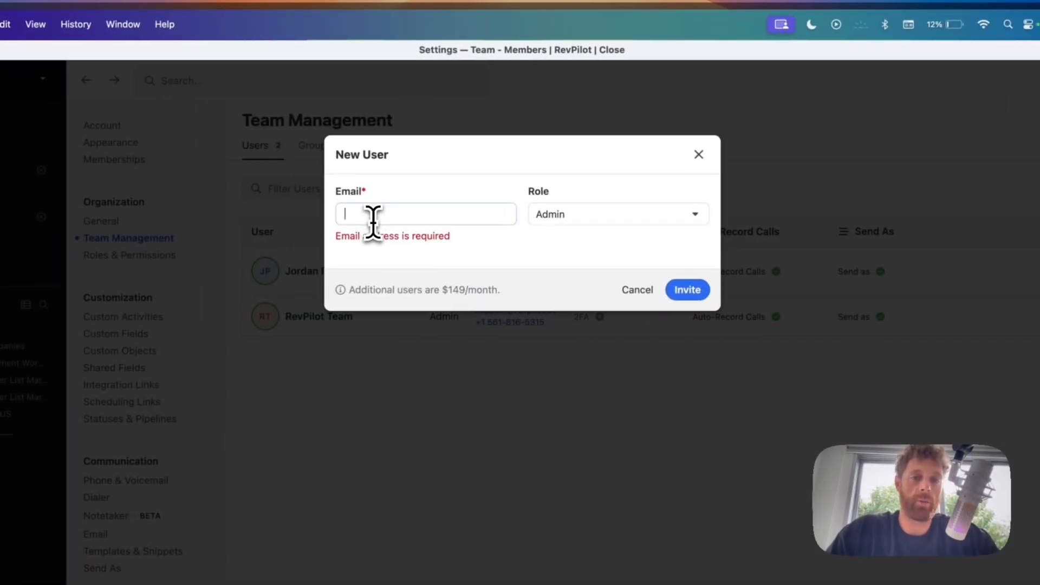
- Set the invite's role to User, cancel it, and show the Closers and Setters groups
click(545, 214)
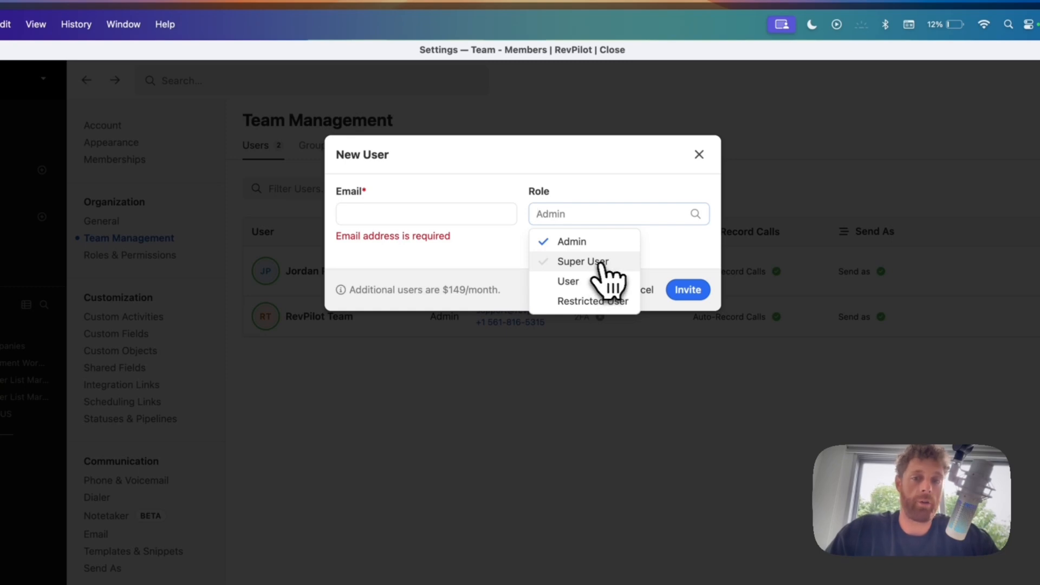
click(582, 282)
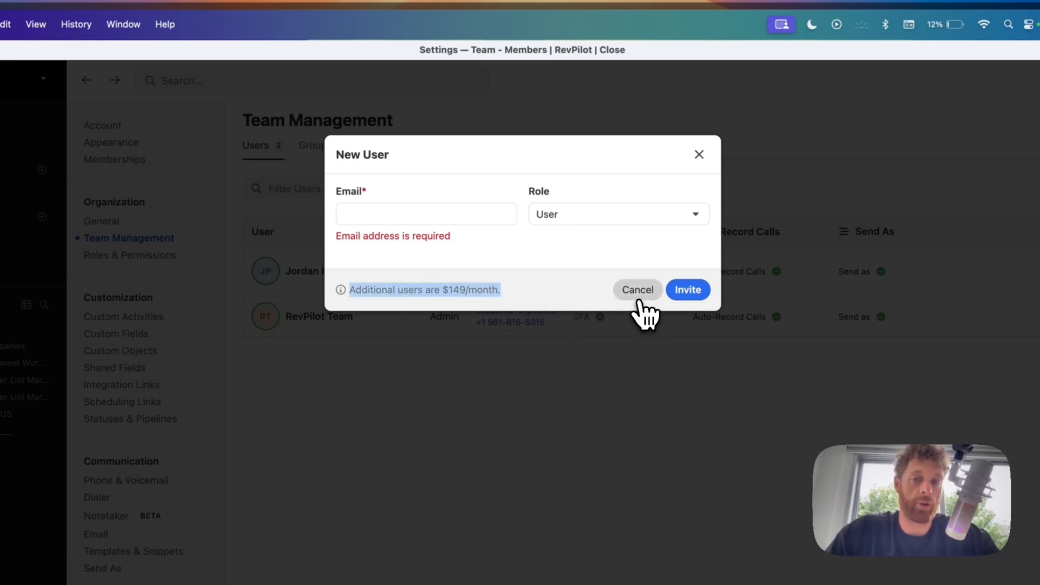
click(639, 293)
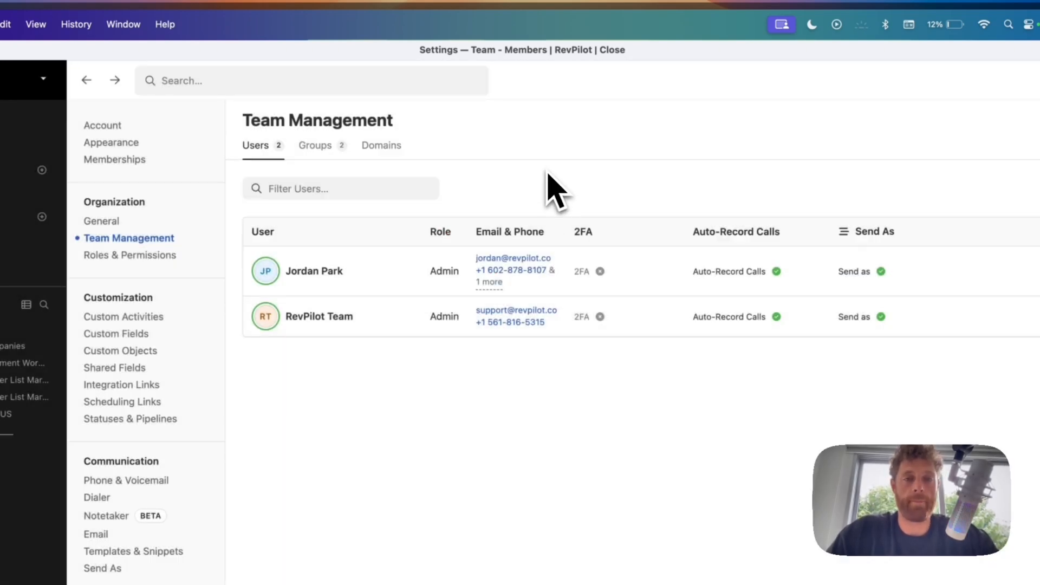
click(325, 147)
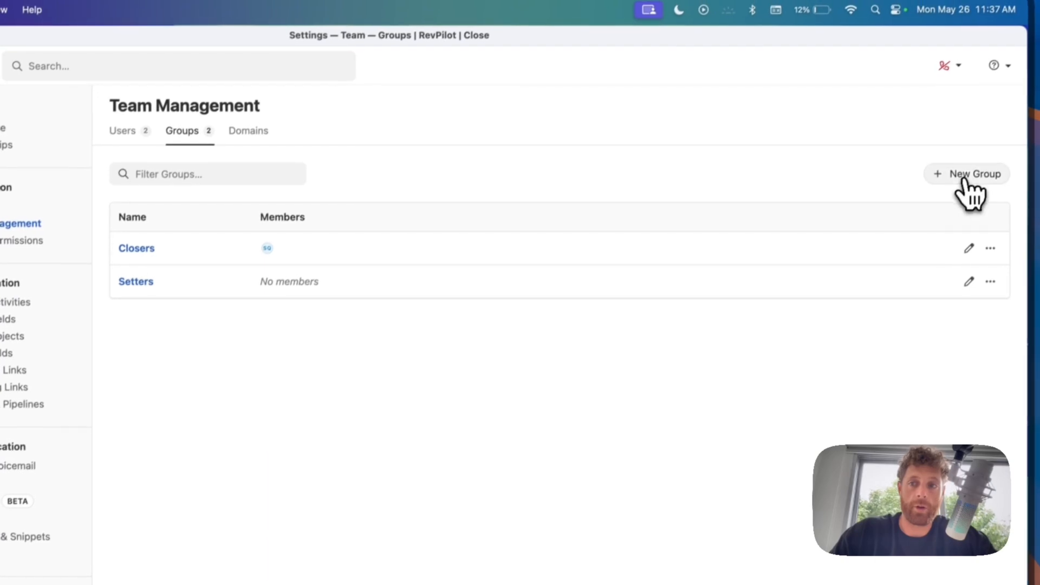
- Open a New Group form and close it without saving
click(1002, 117)
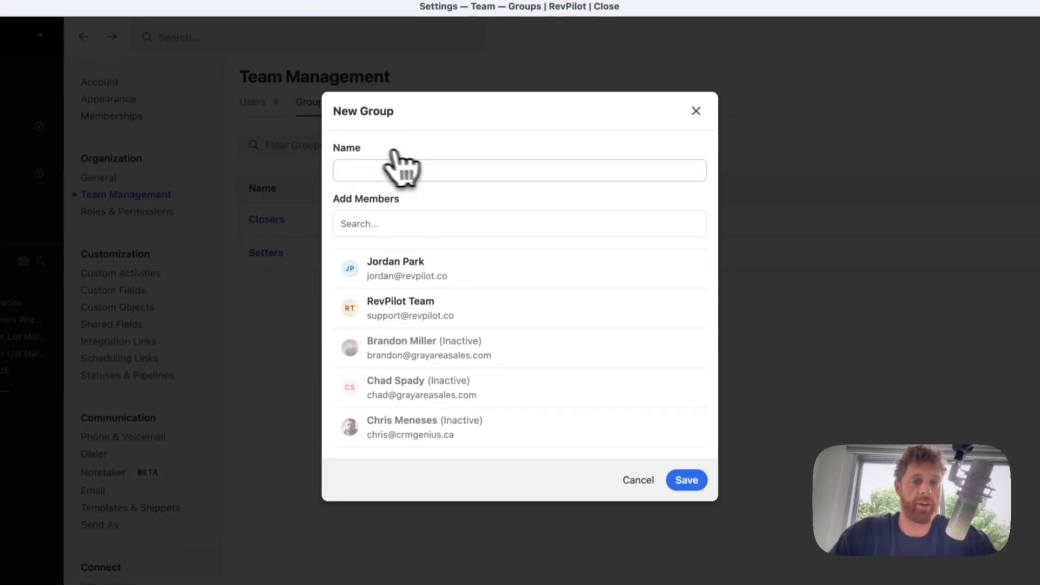
click(652, 124)
click(697, 111)
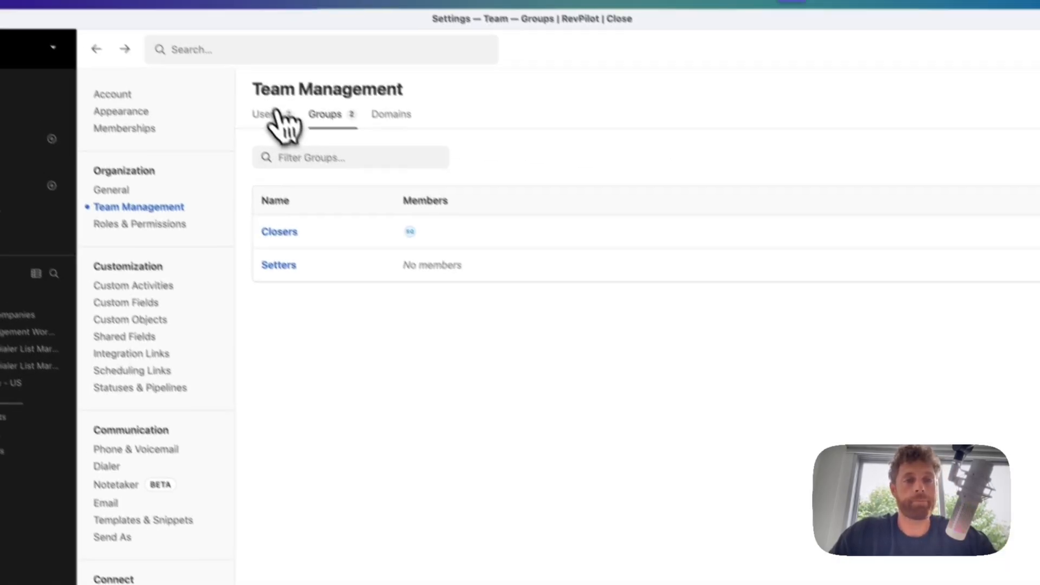
- Show the Users tab and select the first user's Send As status text
click(254, 101)
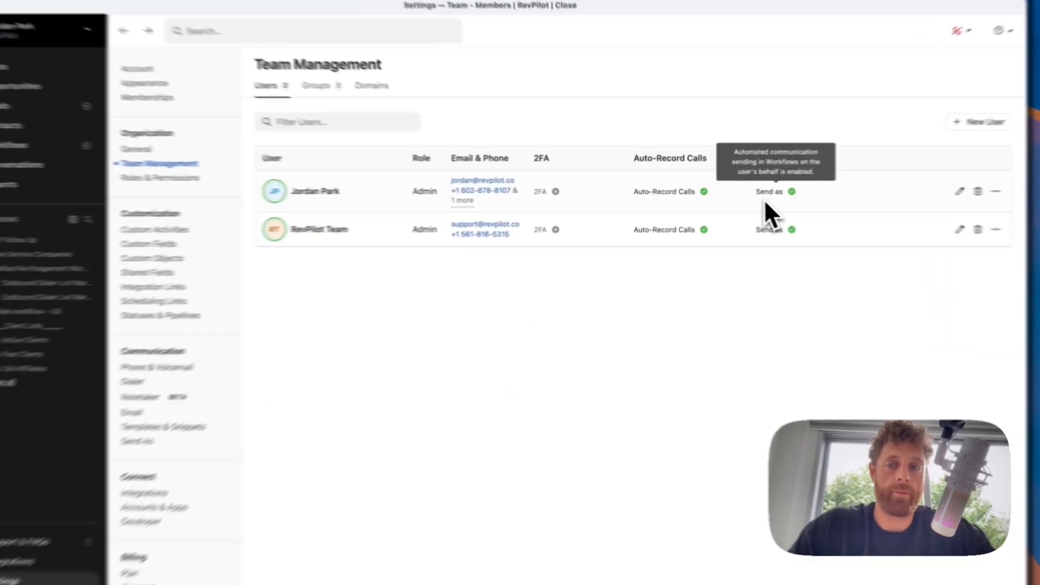
triple_click(738, 197)
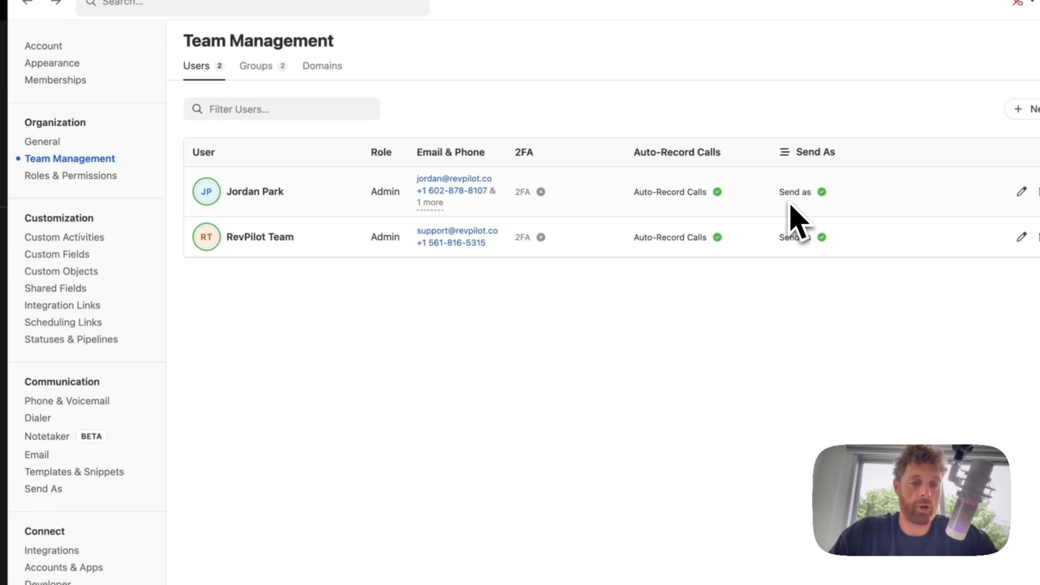
double_click(789, 192)
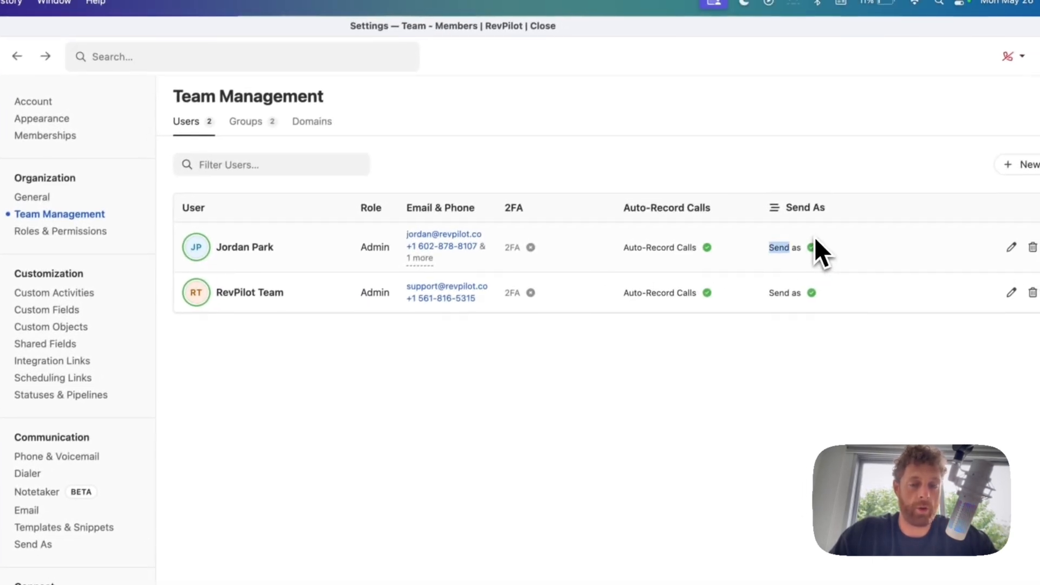
click(772, 249)
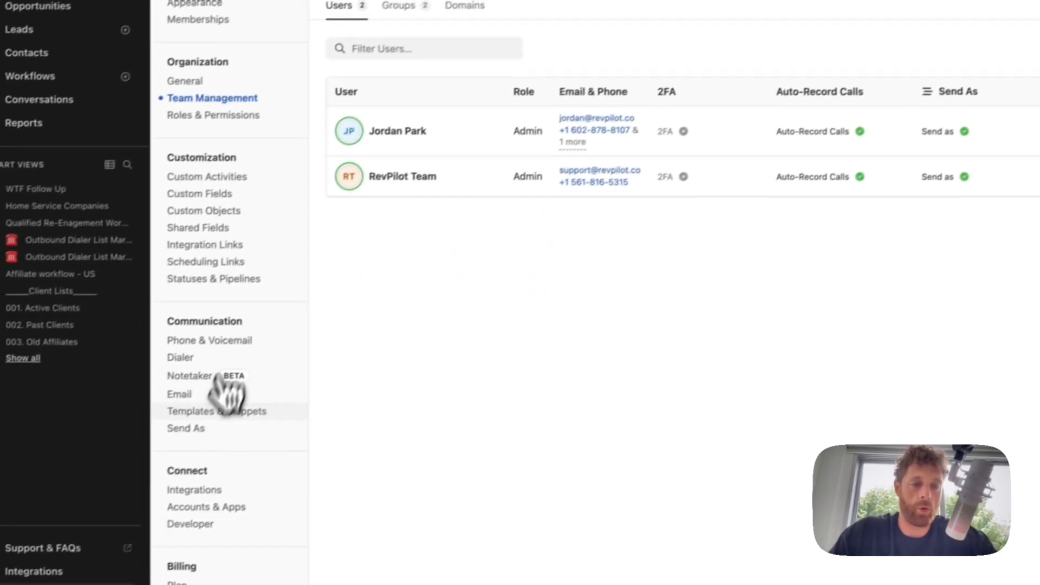
- Toggle the Send As option for workflows, then view the Admin, Super User, User and Restricted User roles
click(190, 428)
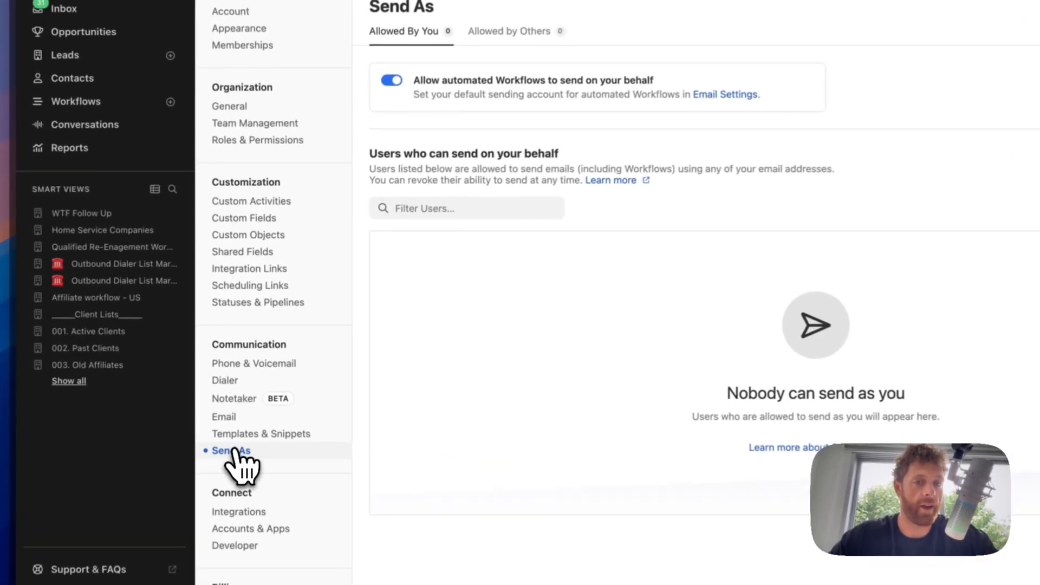
click(301, 196)
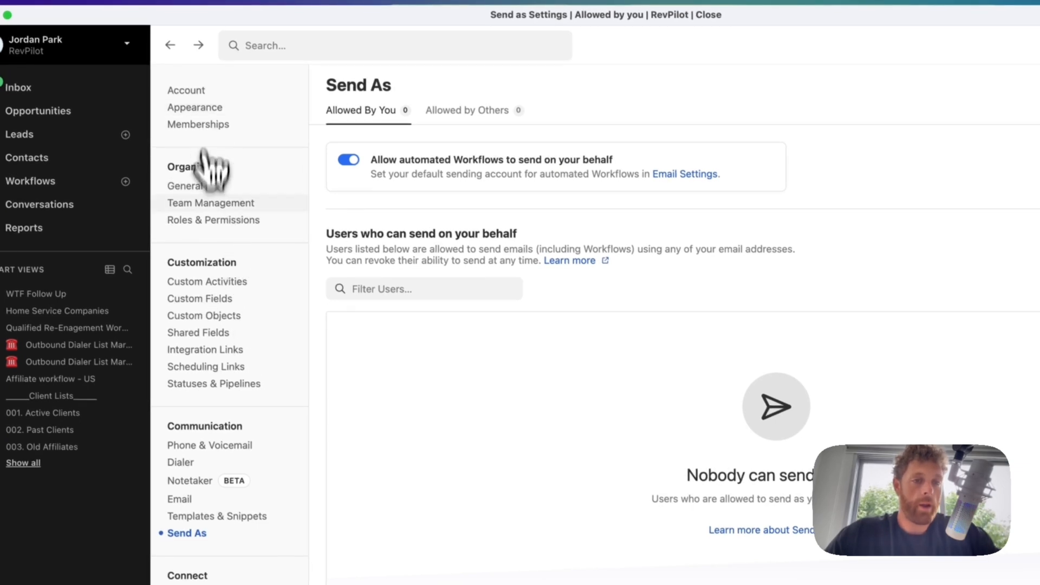
click(209, 221)
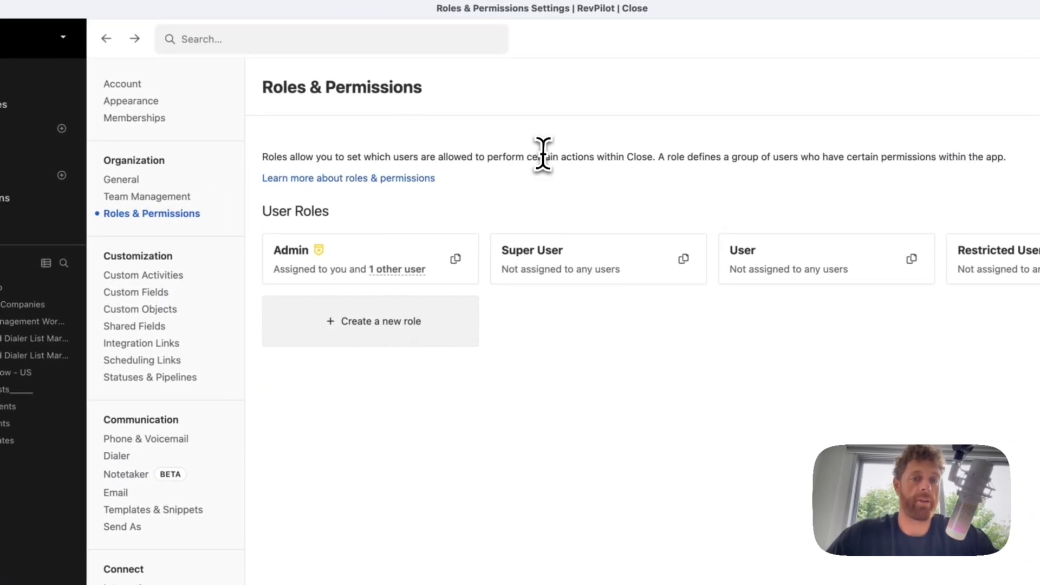
triple_click(542, 157)
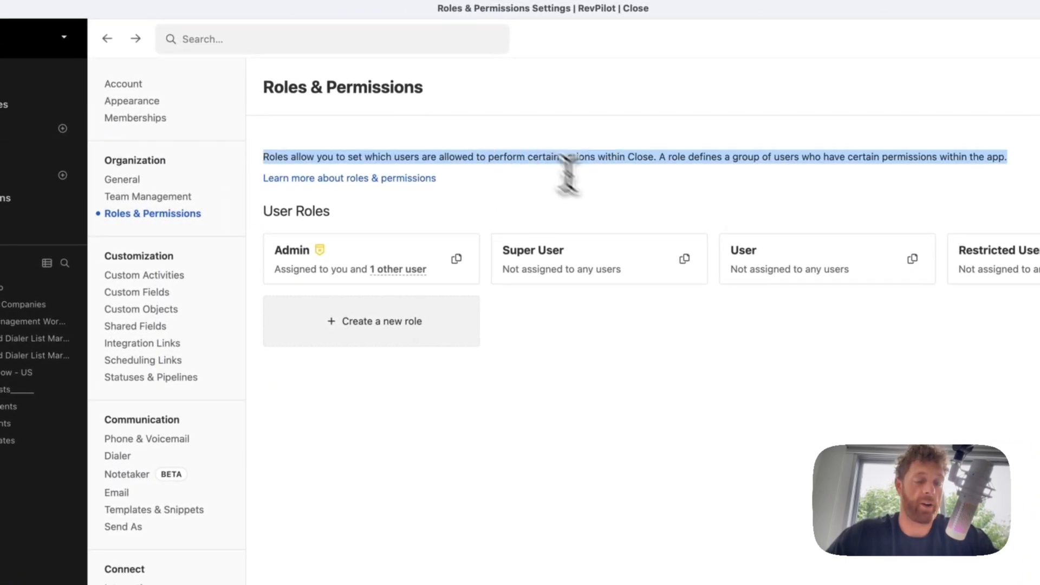
click(580, 202)
click(349, 331)
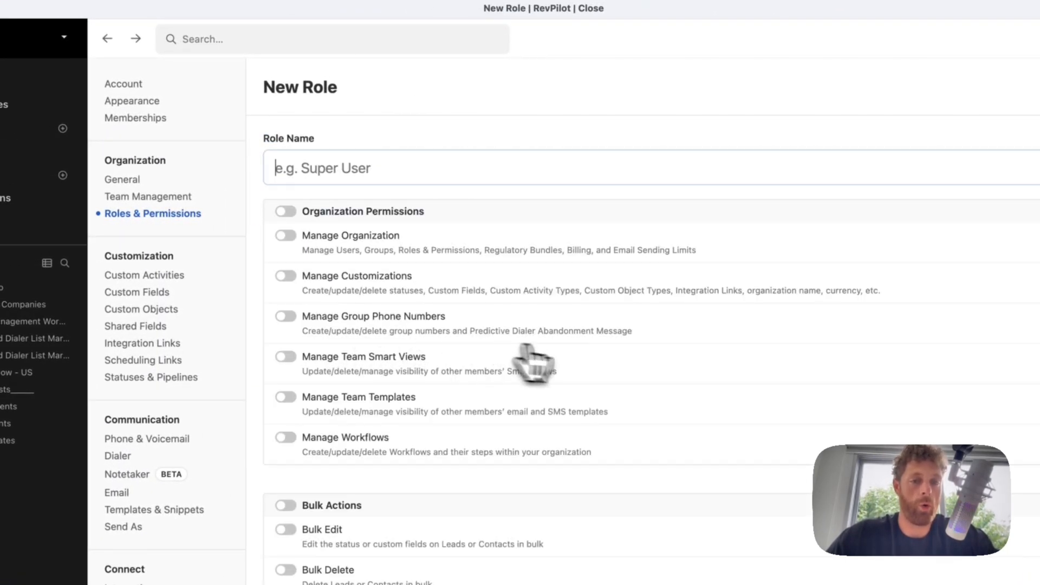
scroll(366, 297, down, 9)
scroll(364, 242, down, 5)
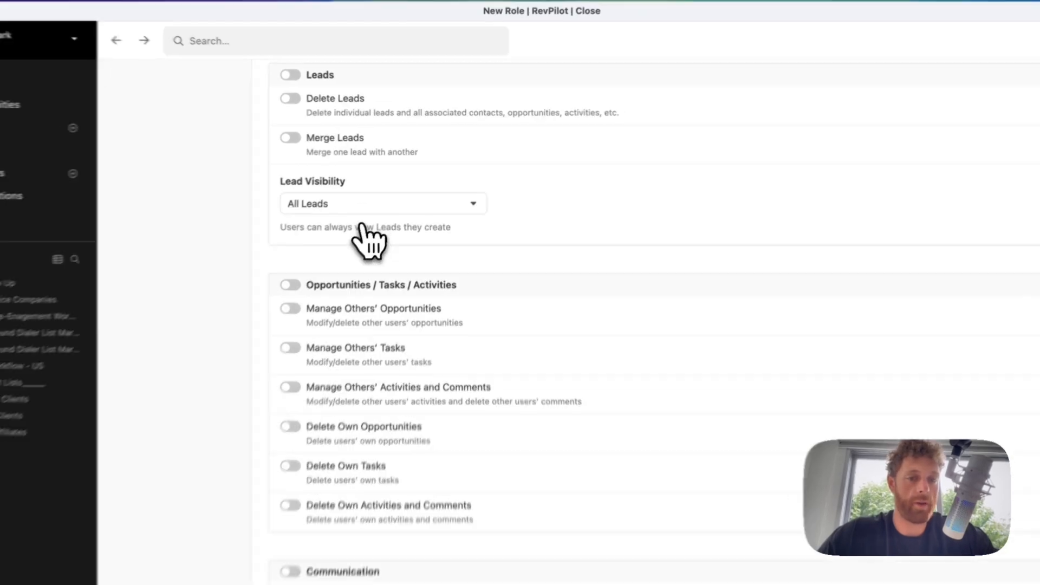
scroll(400, 201, up, 15)
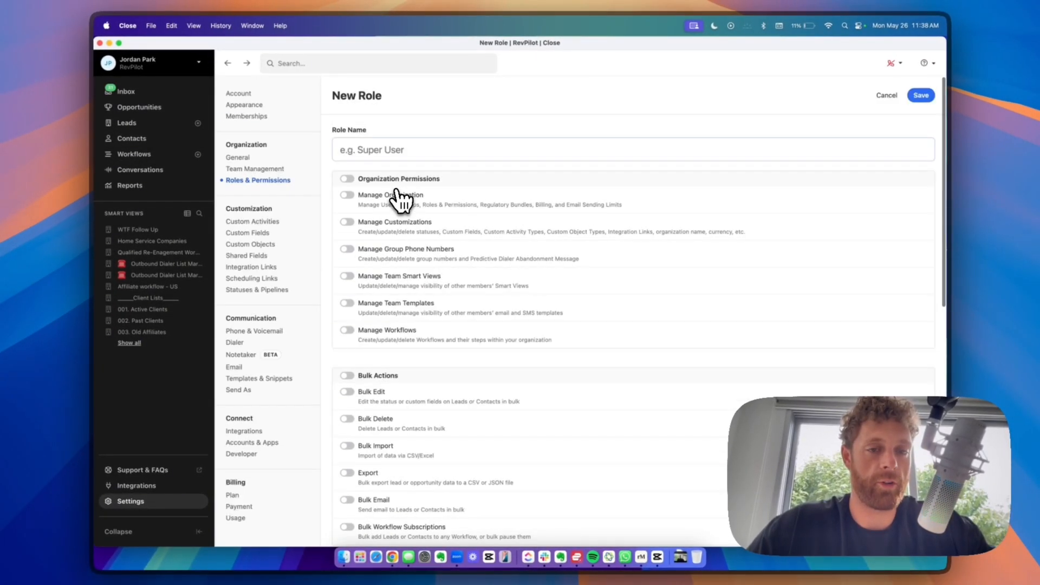
scroll(408, 420, down, 15)
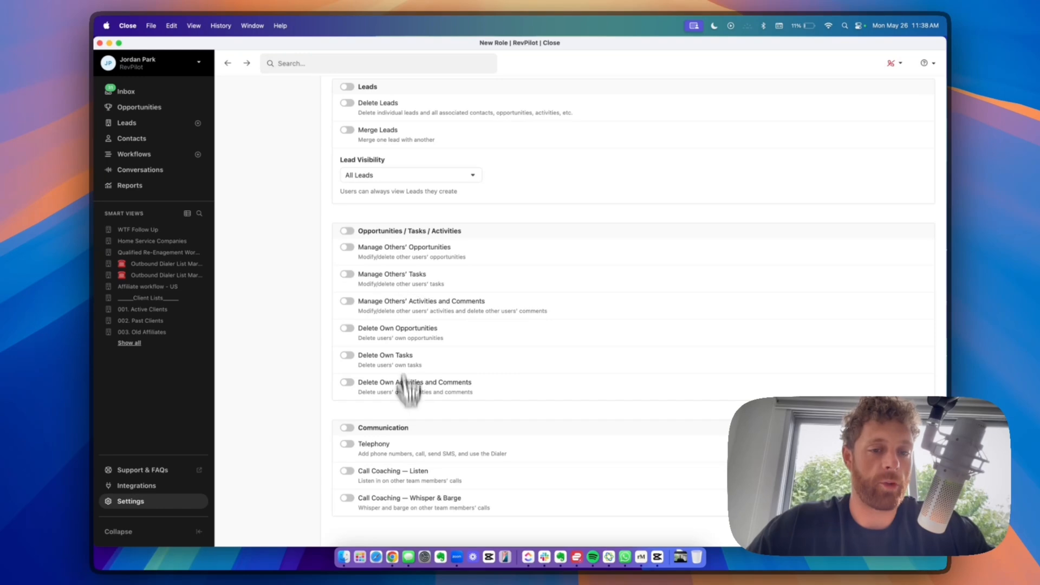
scroll(427, 278, up, 6)
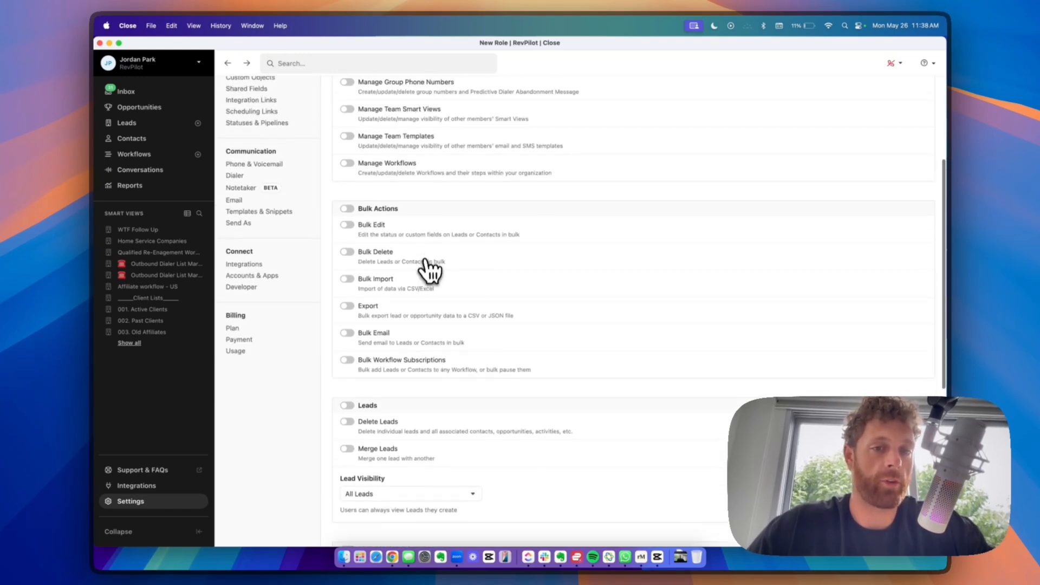
scroll(457, 242, up, 4)
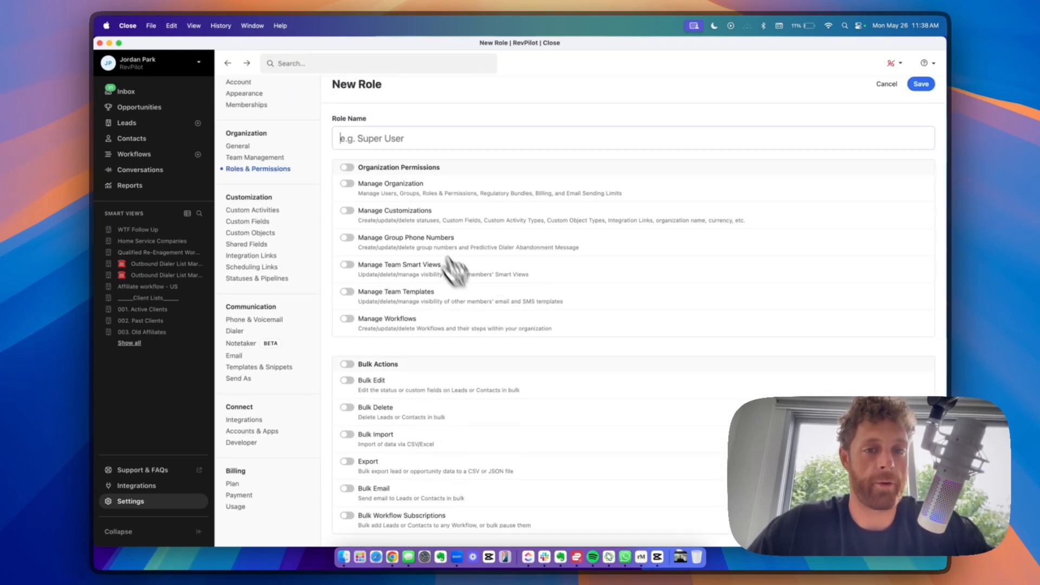
scroll(503, 373, down, 5)
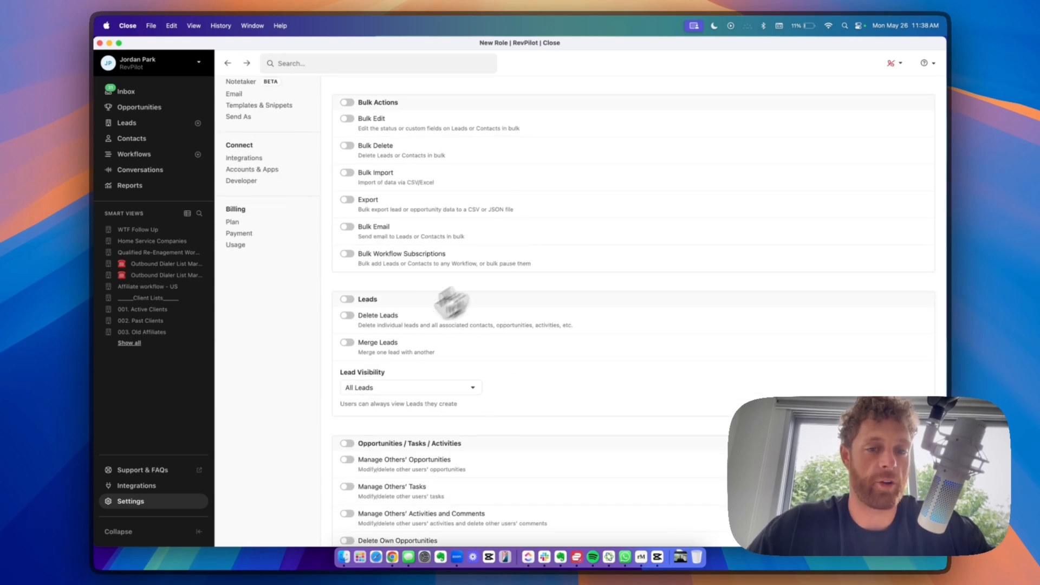
scroll(487, 314, up, 5)
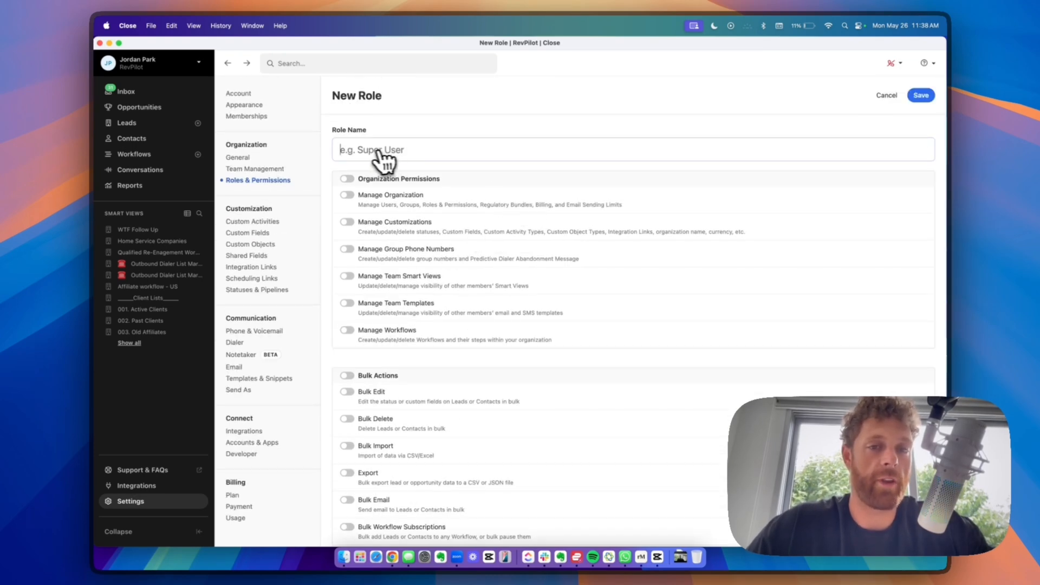
scroll(536, 244, down, 5)
scroll(494, 310, up, 5)
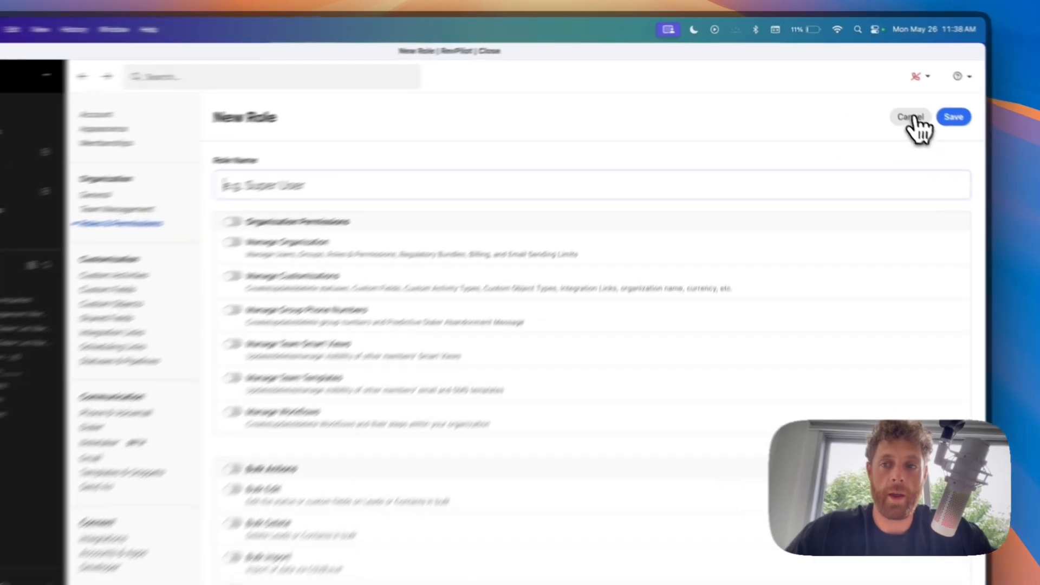
click(886, 95)
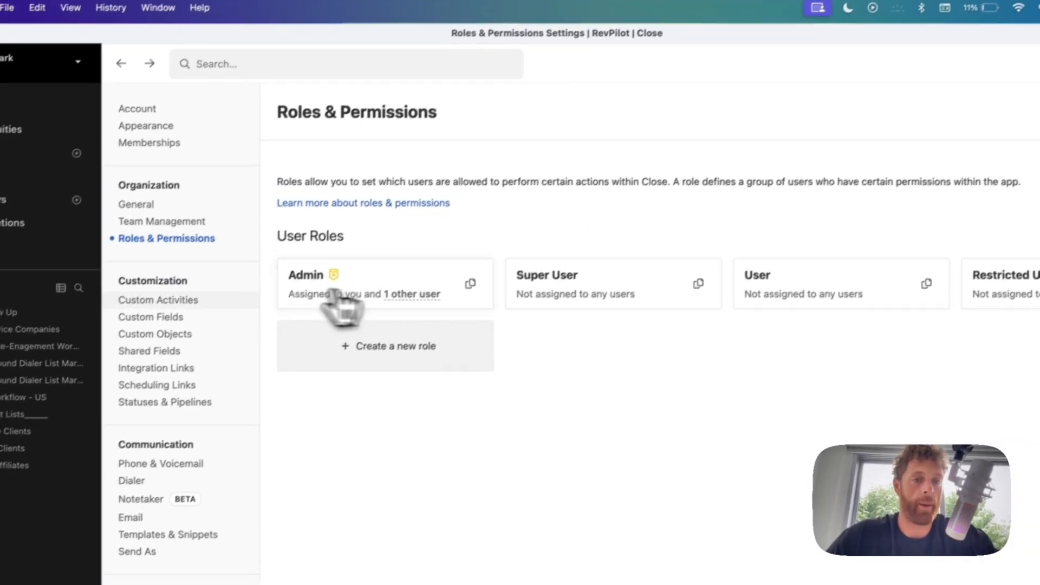
- Step through Custom Activities, Custom Fields, Custom Objects and Shared Fields, then open Integration Links
click(170, 317)
click(177, 300)
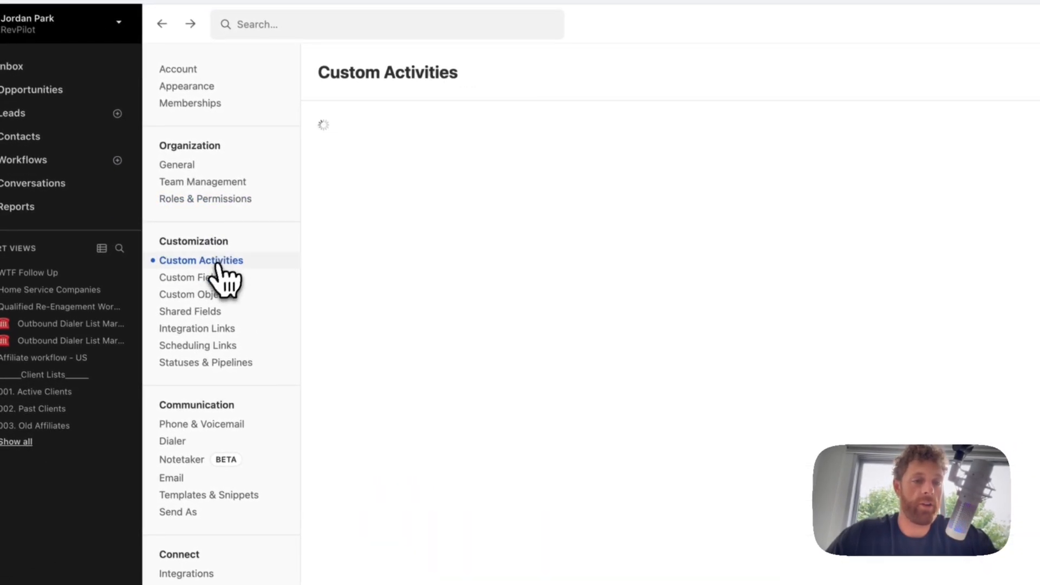
click(212, 277)
click(211, 296)
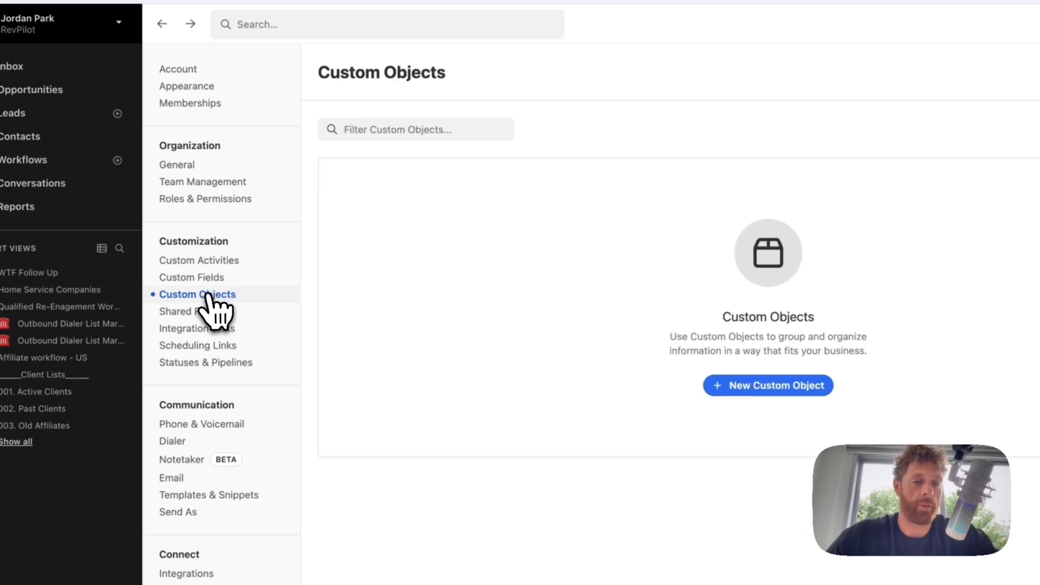
click(212, 316)
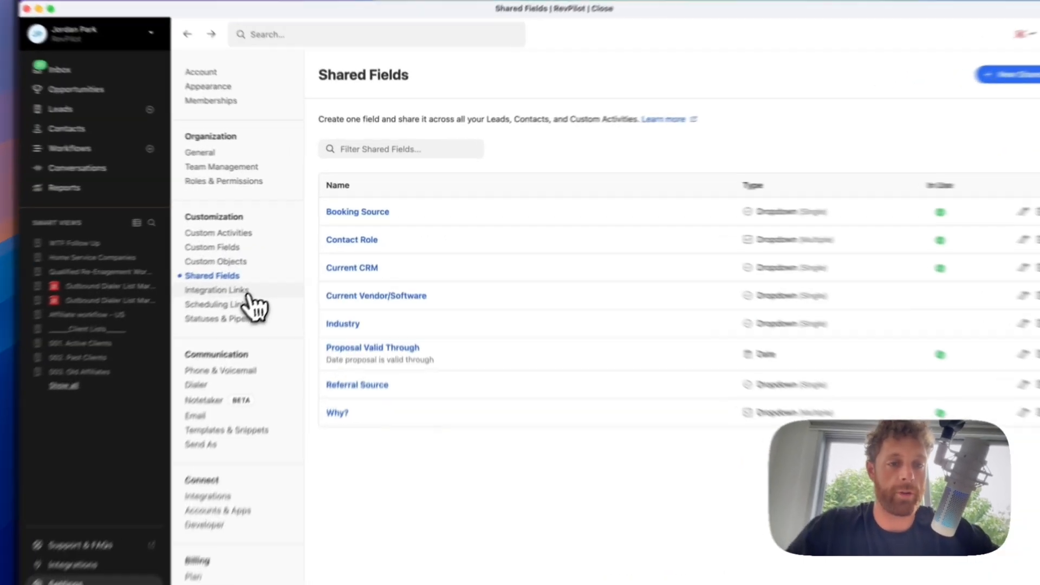
click(251, 267)
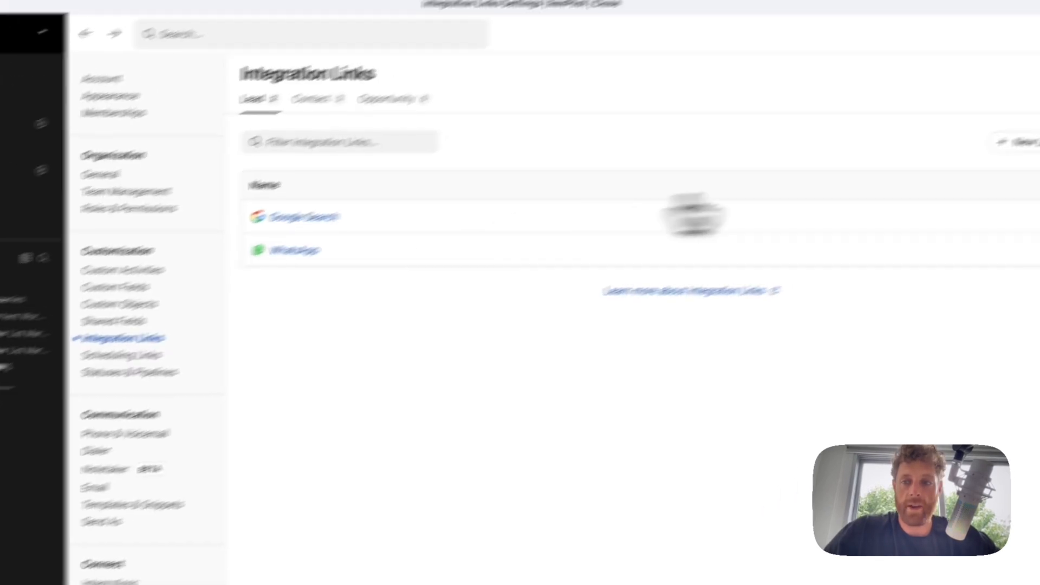
click(927, 194)
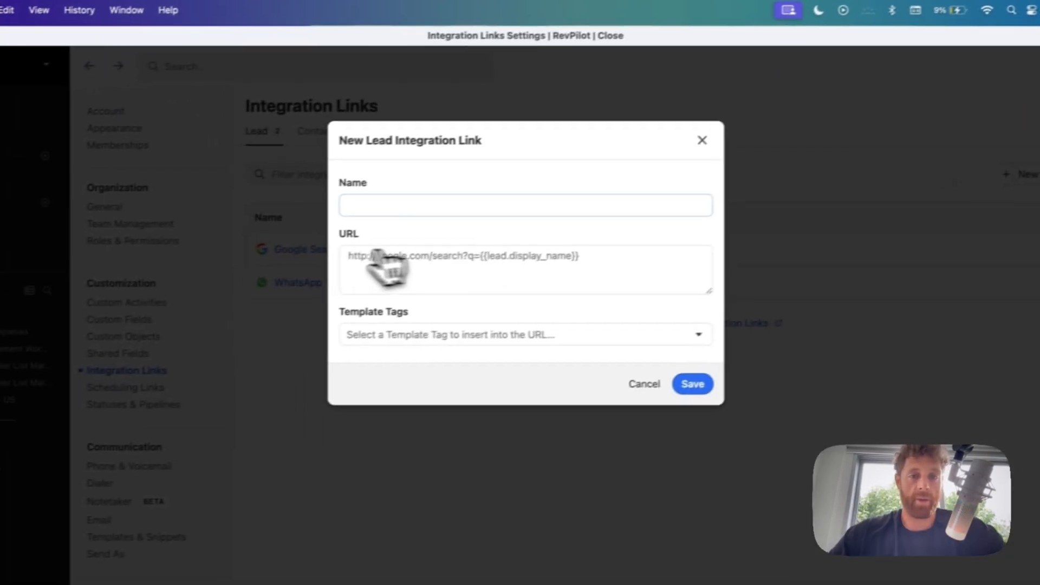
click(372, 206)
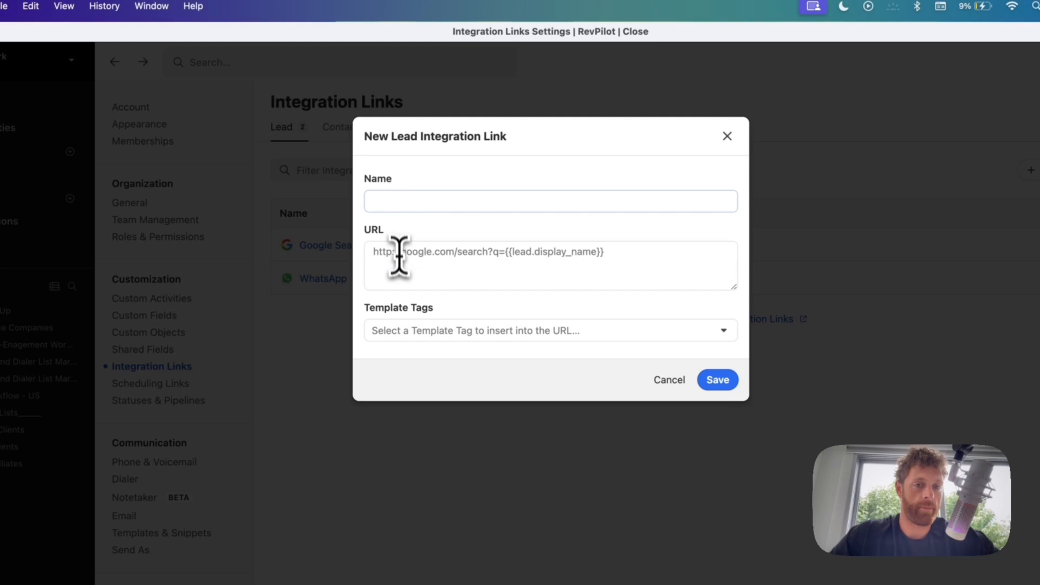
click(399, 254)
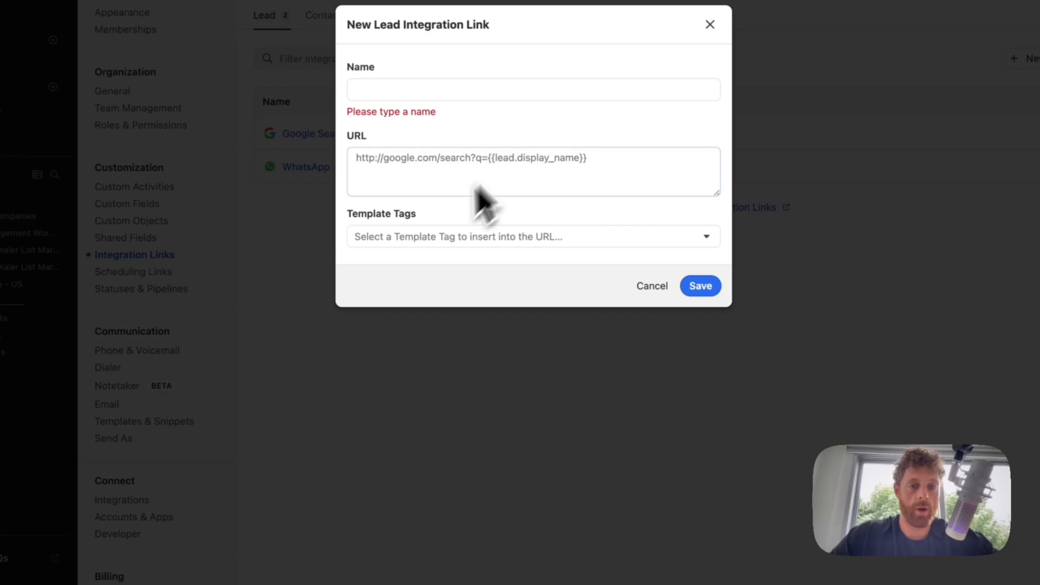
click(420, 236)
click(440, 266)
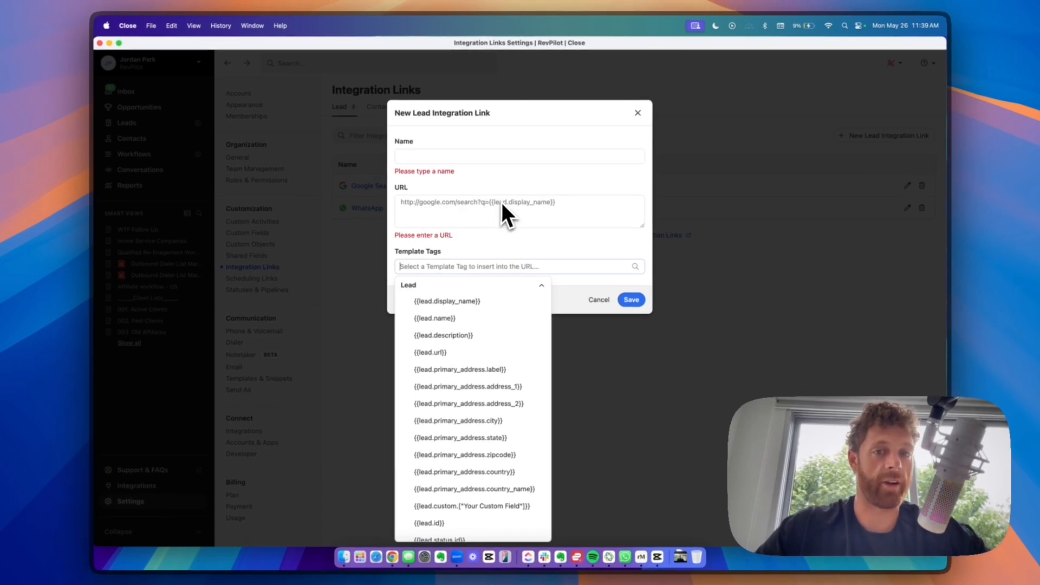
click(542, 201)
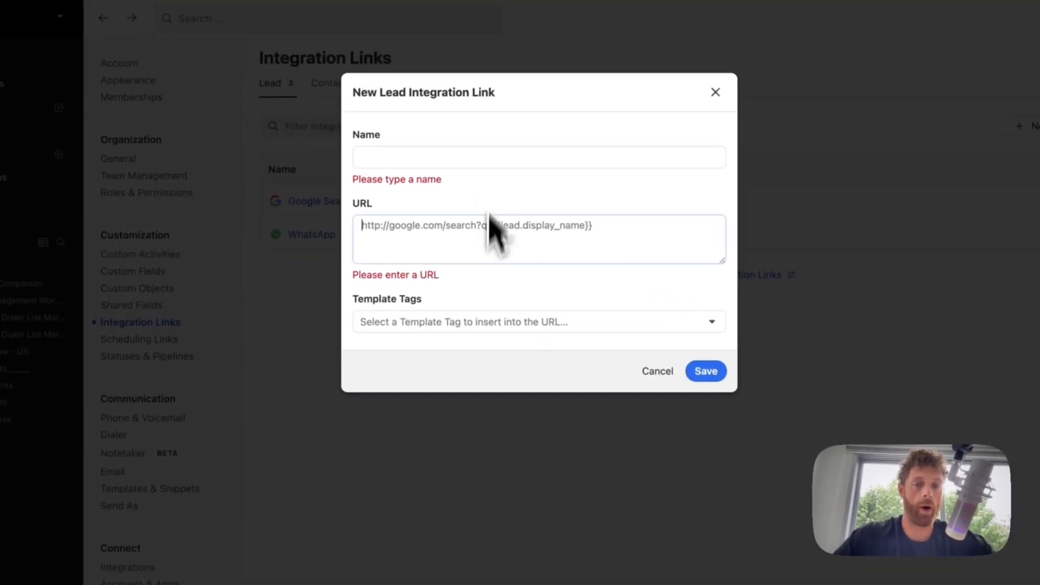
click(659, 375)
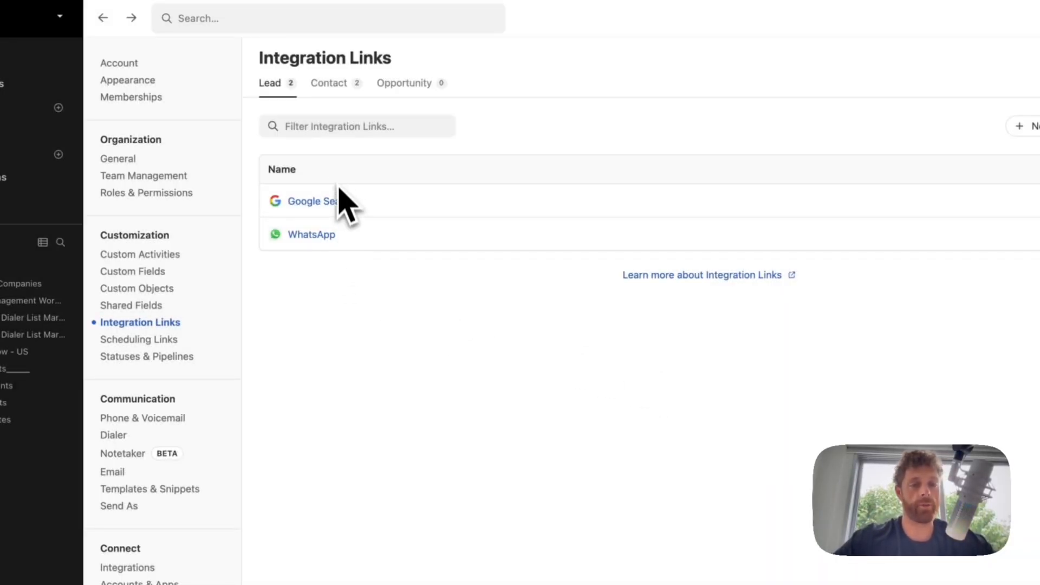
click(328, 82)
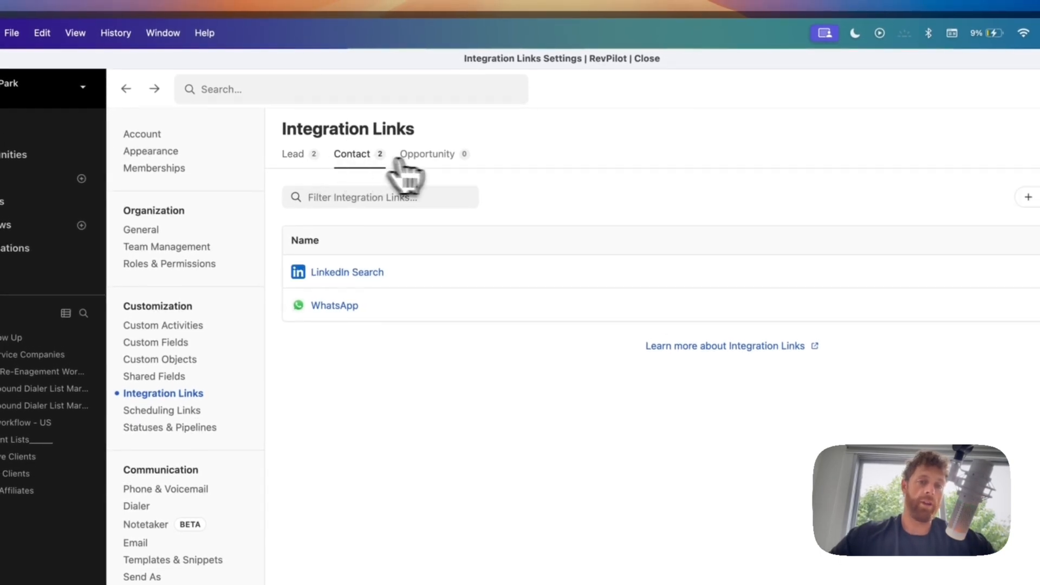
click(428, 157)
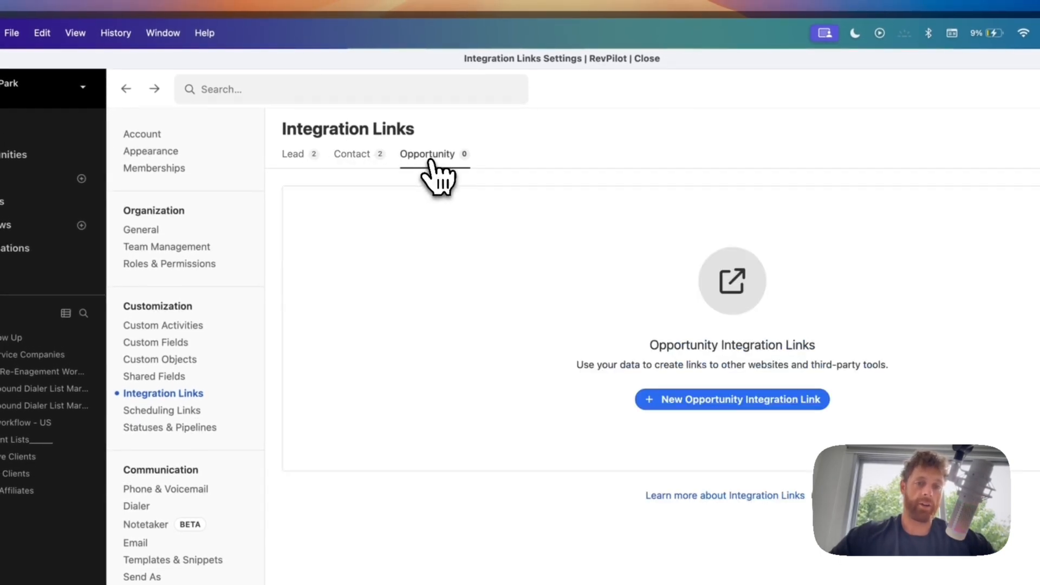
click(303, 160)
click(326, 157)
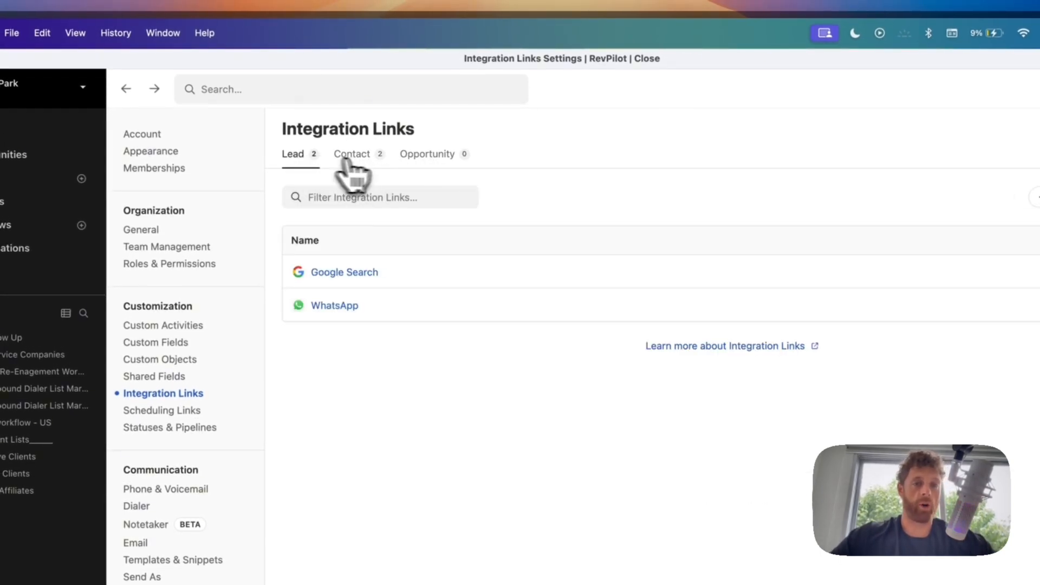
click(325, 157)
click(355, 160)
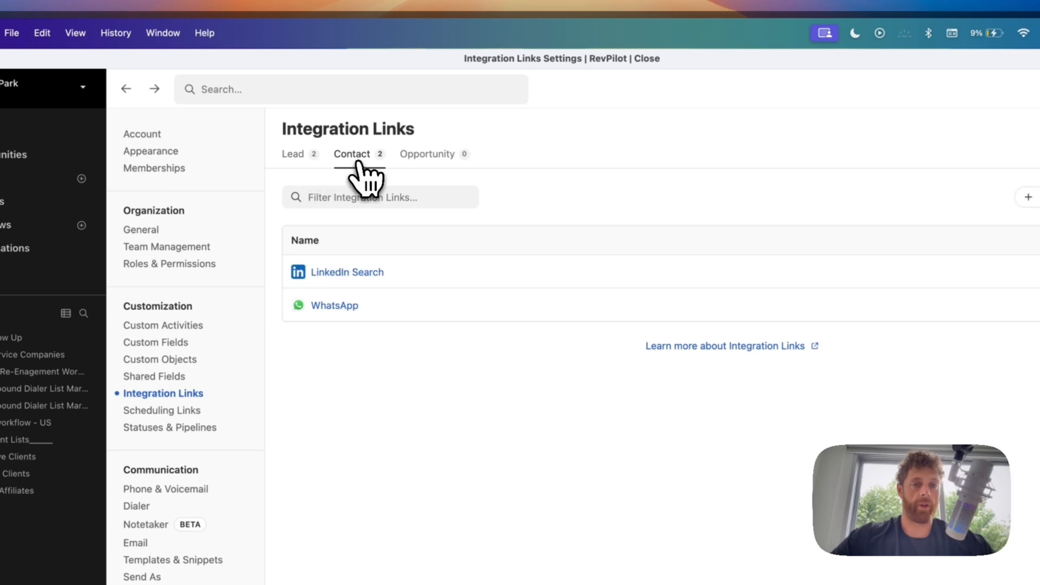
click(351, 274)
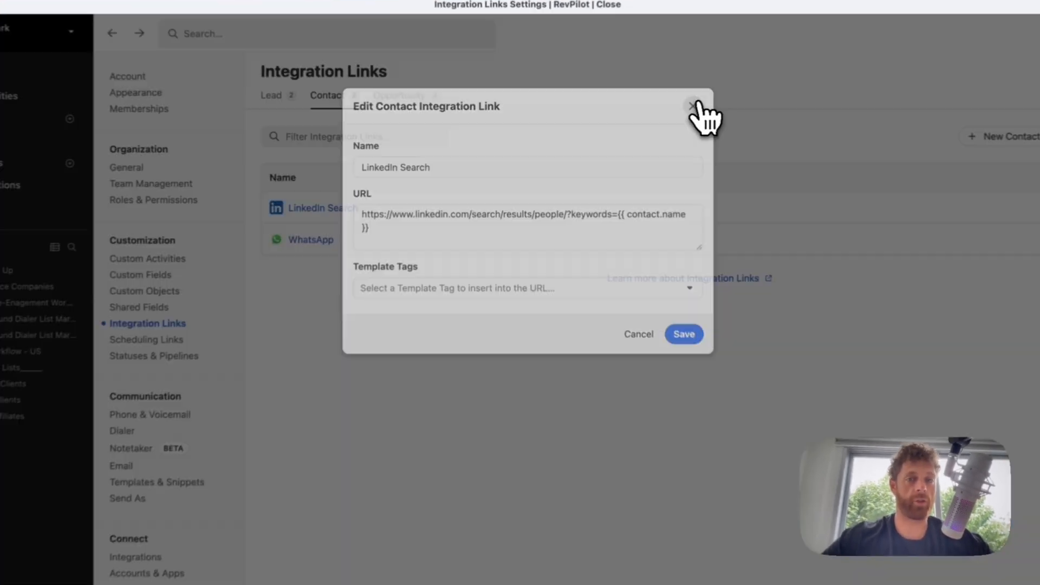
click(637, 112)
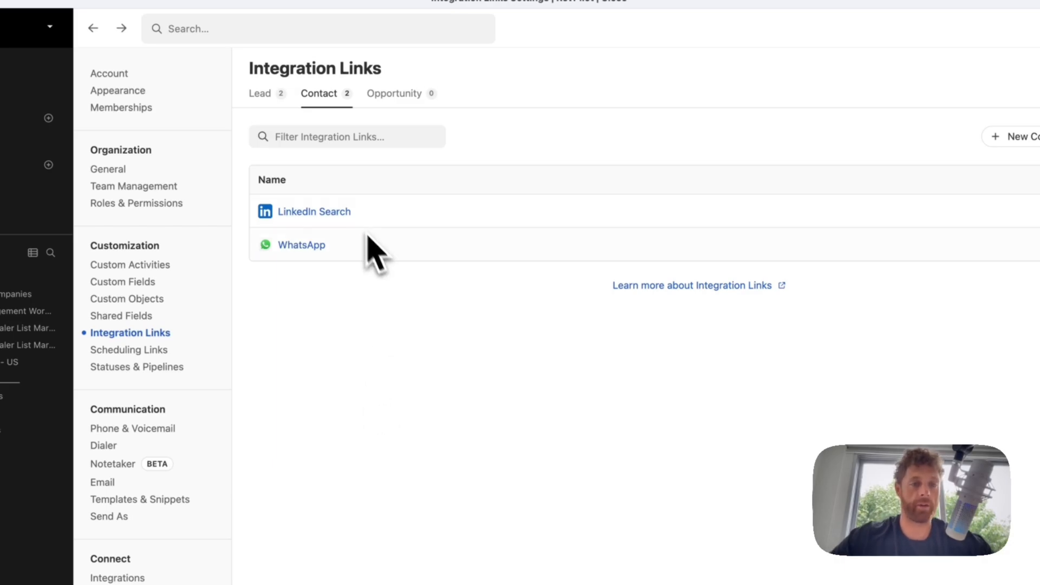
click(383, 259)
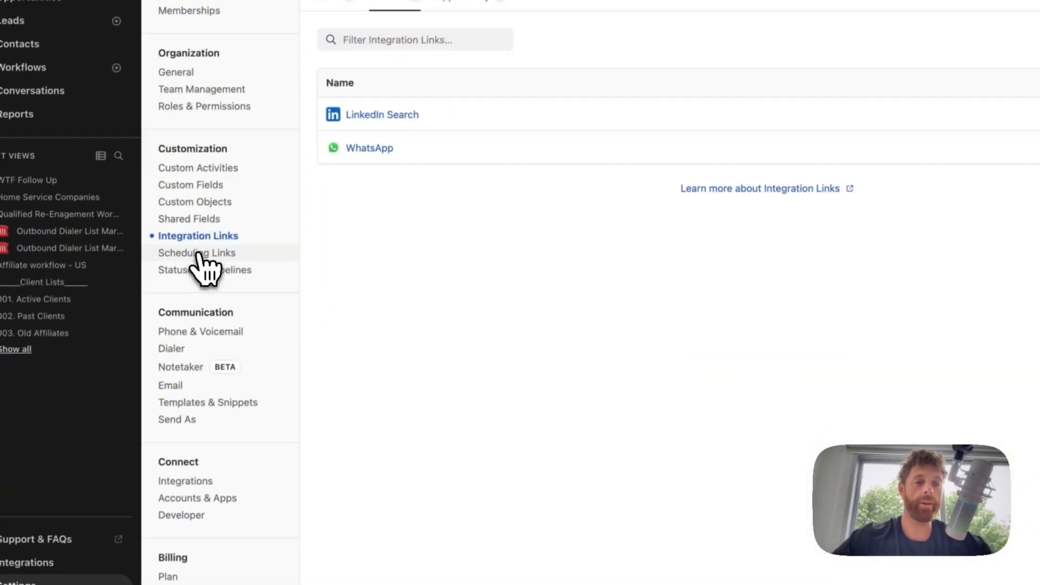
- Draft a scheduling link named 'tes', discard it, then open Statuses & Pipelines
click(128, 350)
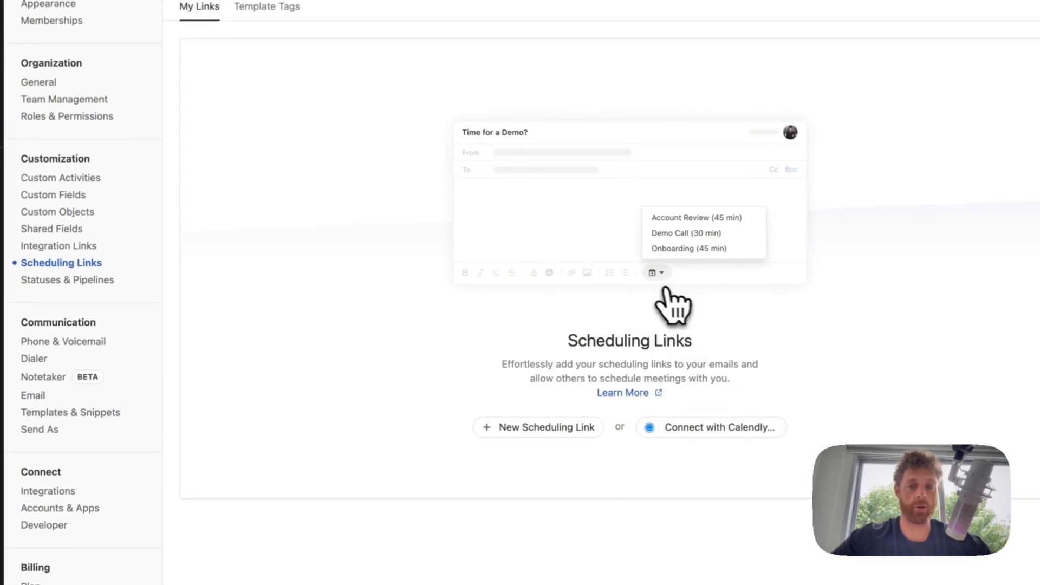
click(533, 428)
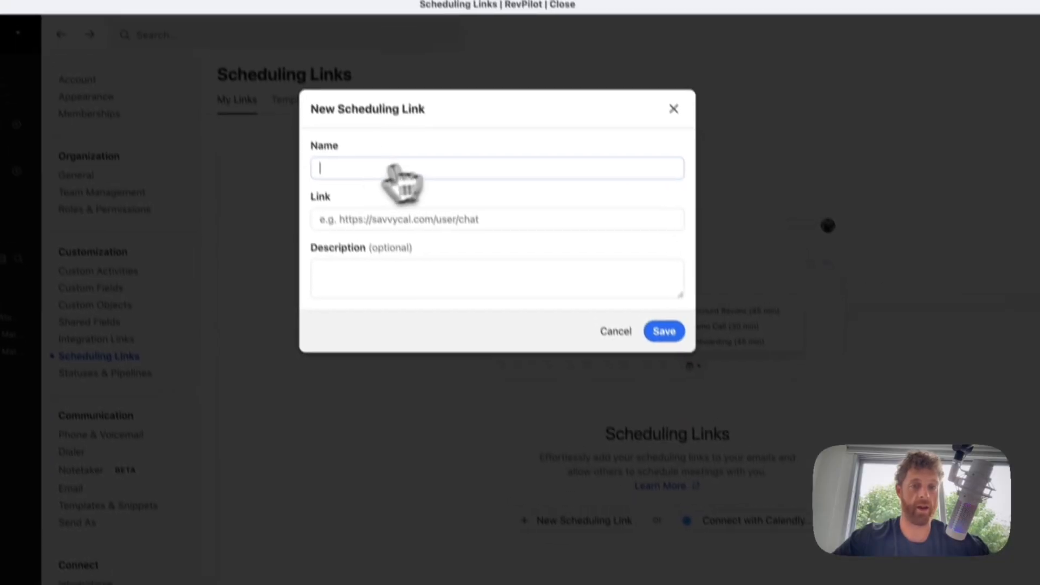
click(340, 207)
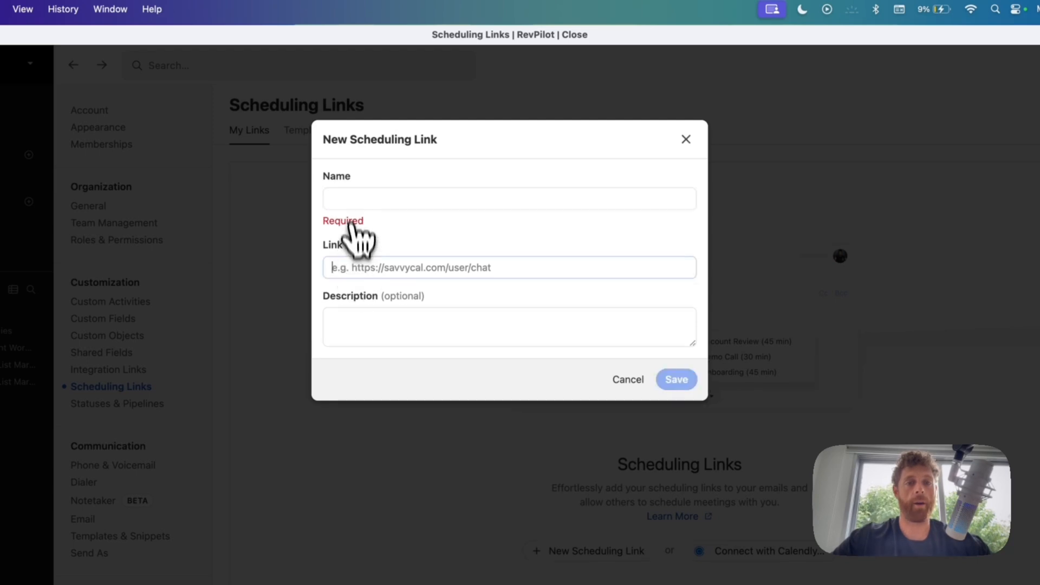
click(349, 198)
text(test)
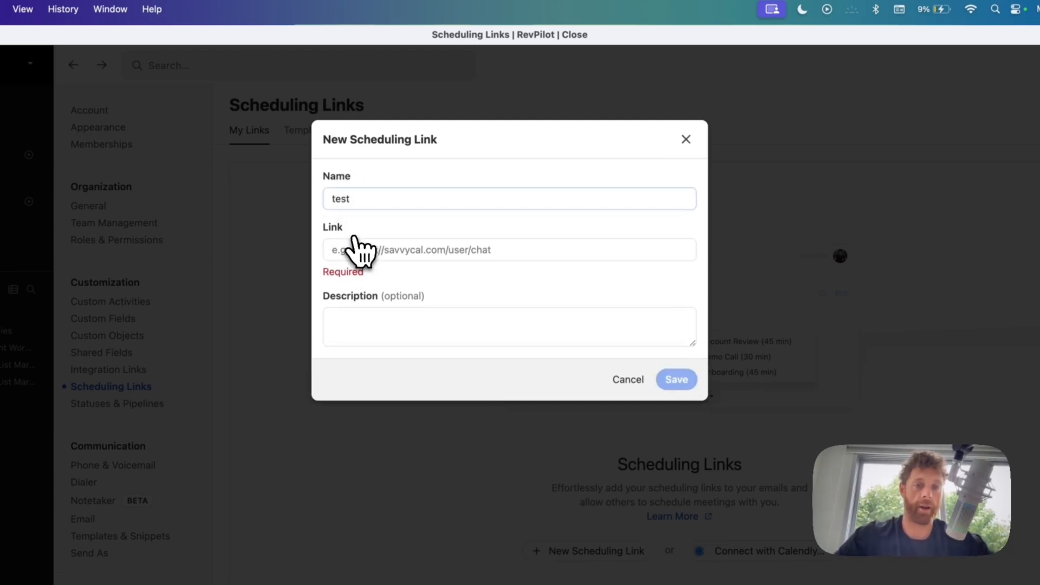
click(391, 249)
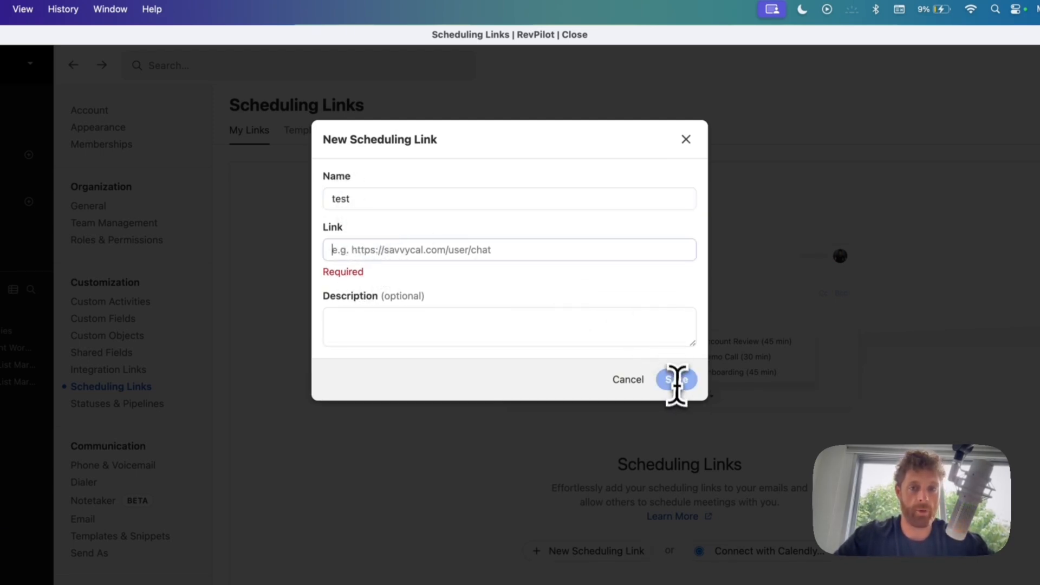
click(687, 138)
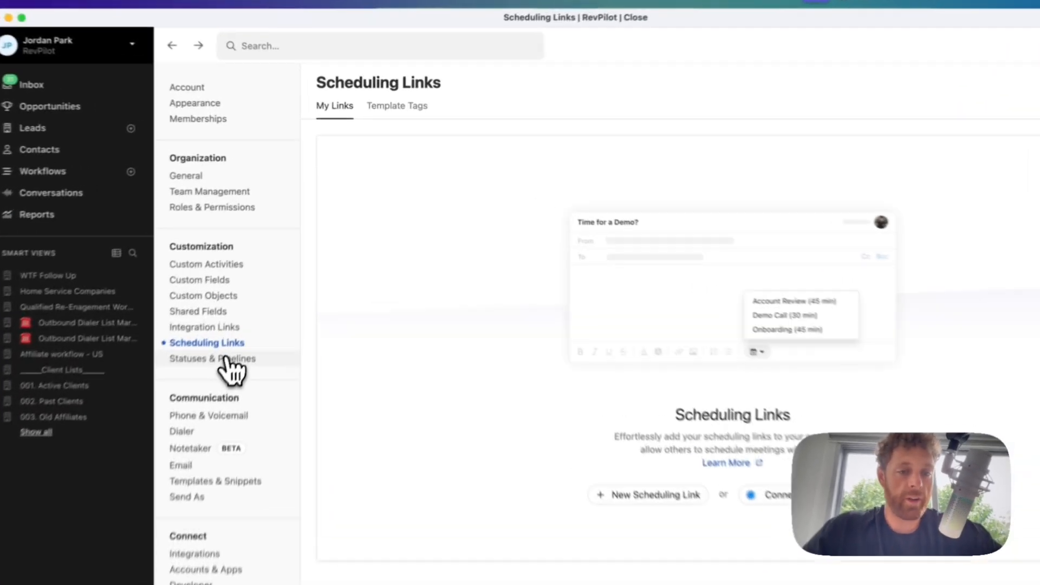
click(256, 290)
- Scroll through the SendBlue pipeline statuses, then open the Phone & Voicemail numbers list
scroll(789, 320, down, 15)
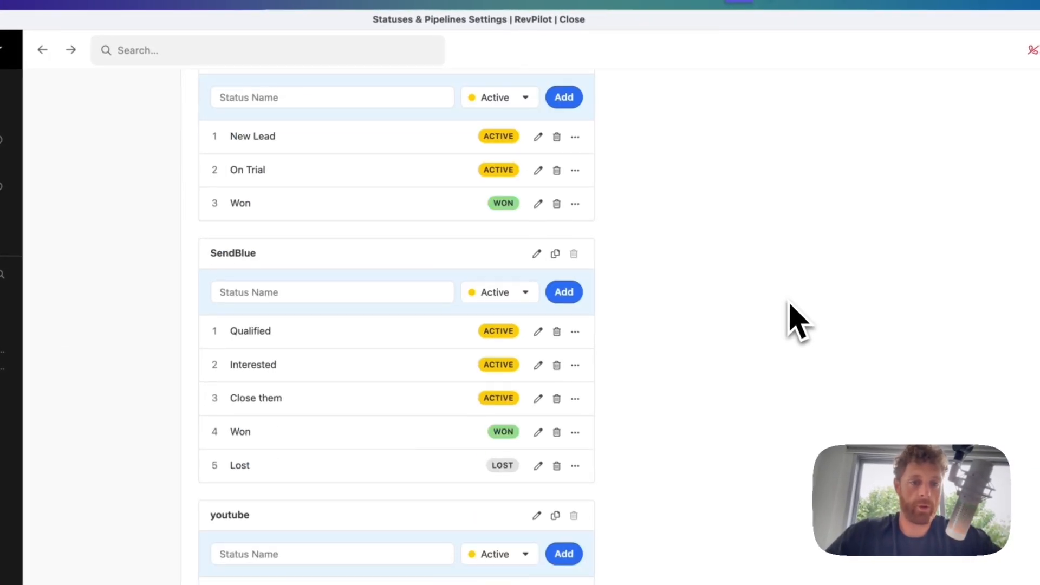
scroll(789, 320, up, 15)
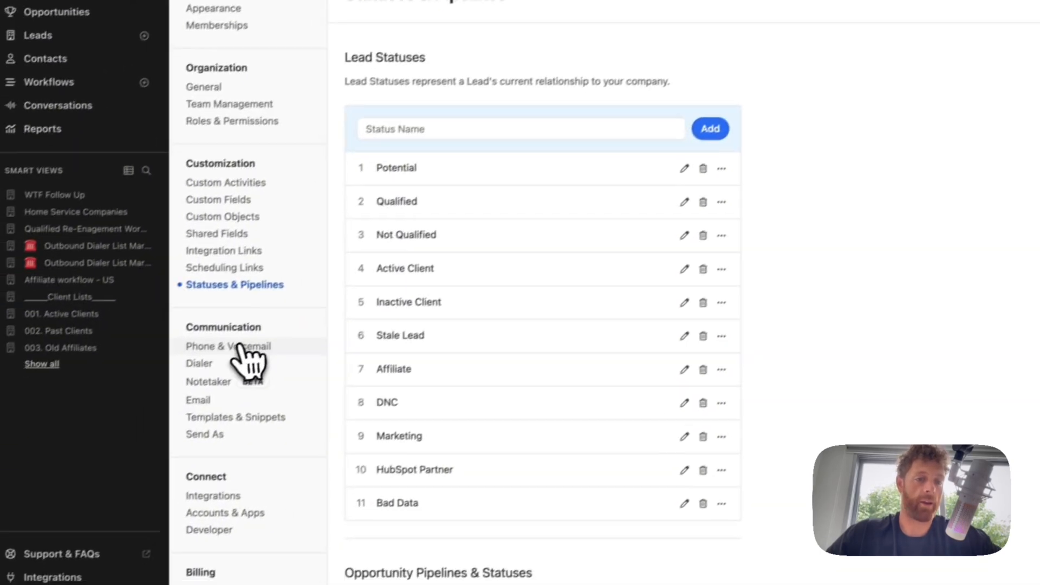
click(82, 450)
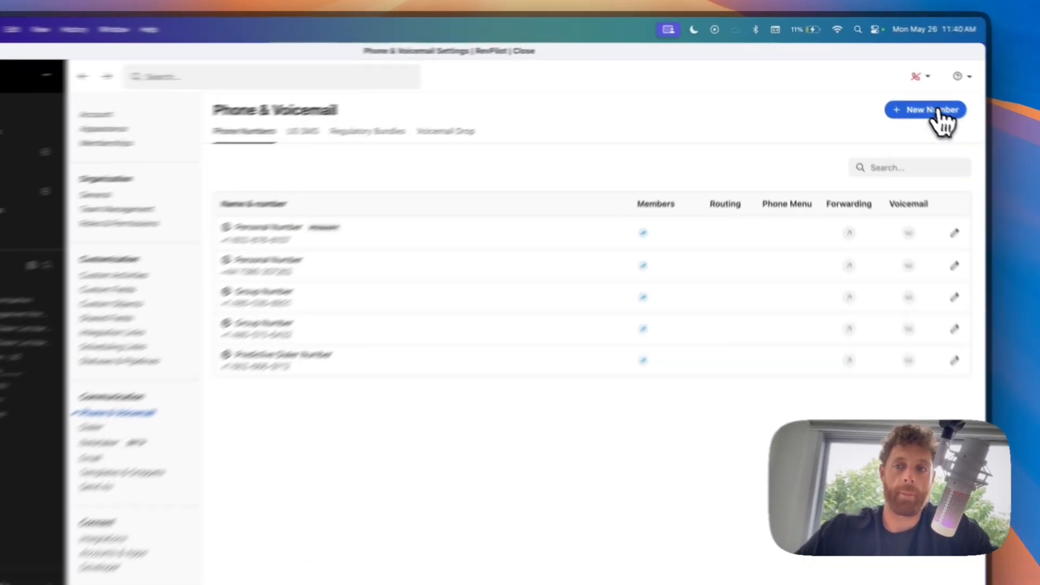
click(915, 90)
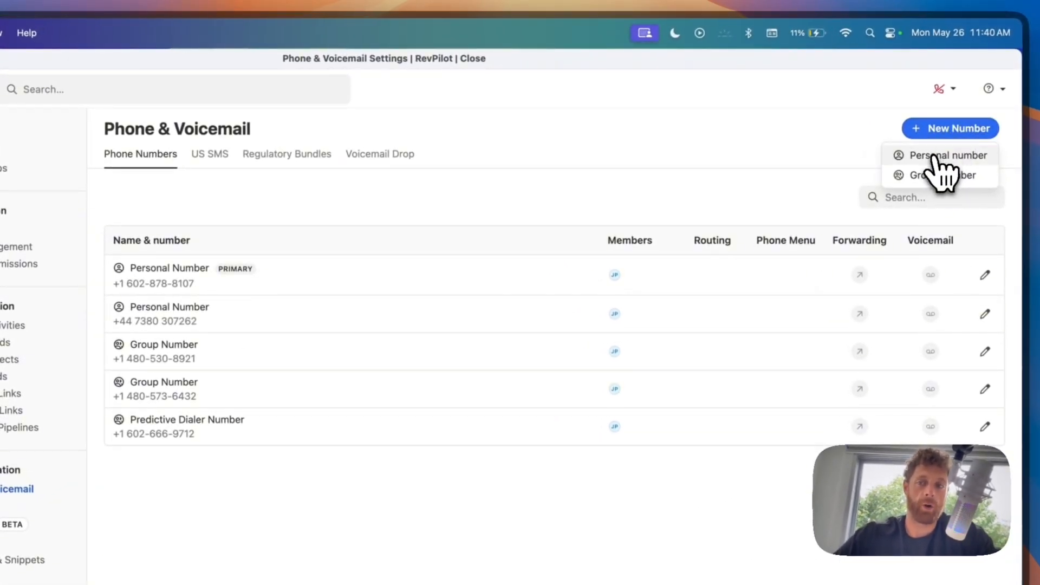
click(932, 157)
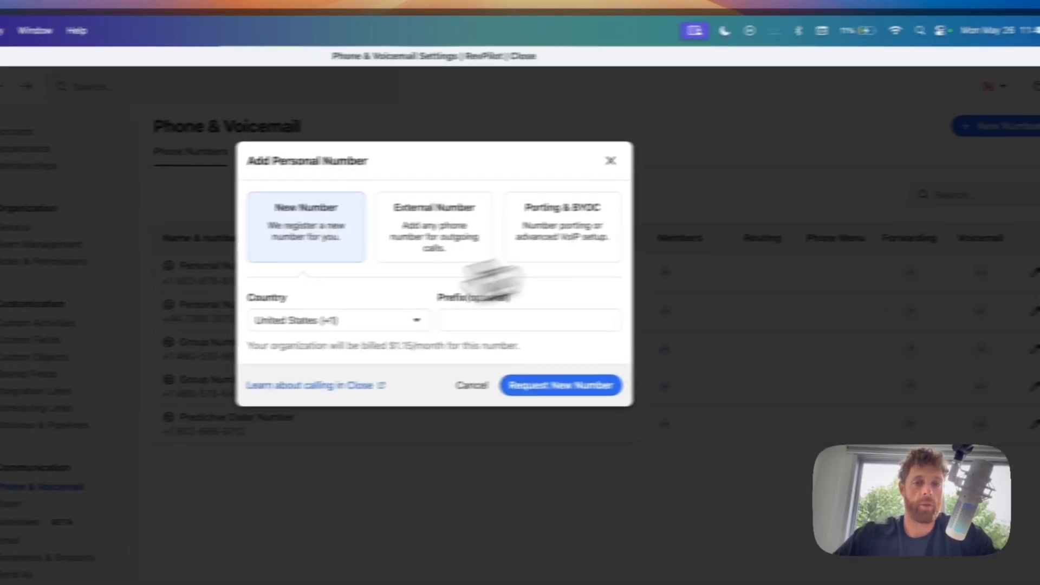
click(379, 318)
click(546, 316)
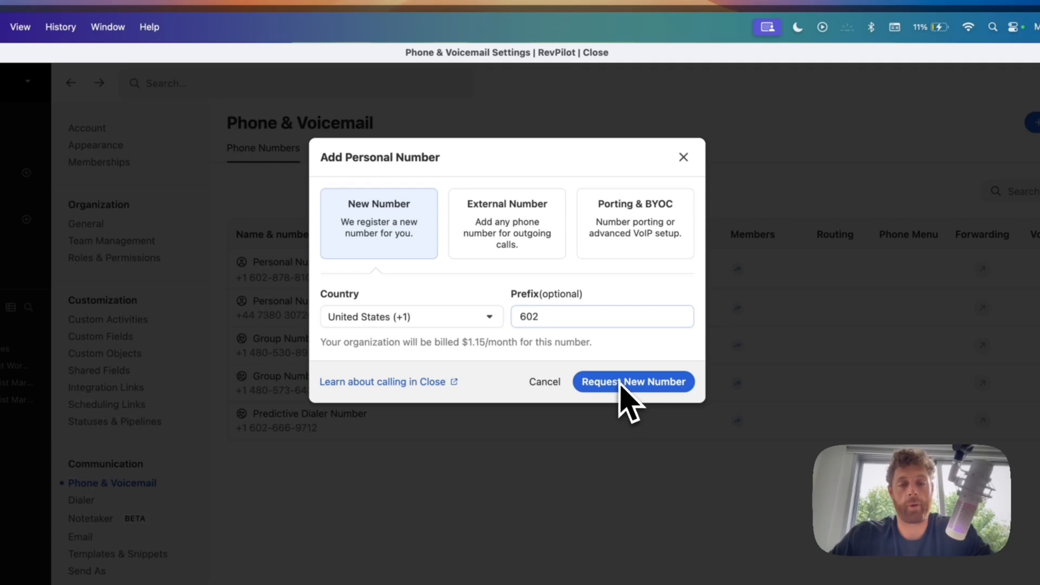
click(684, 157)
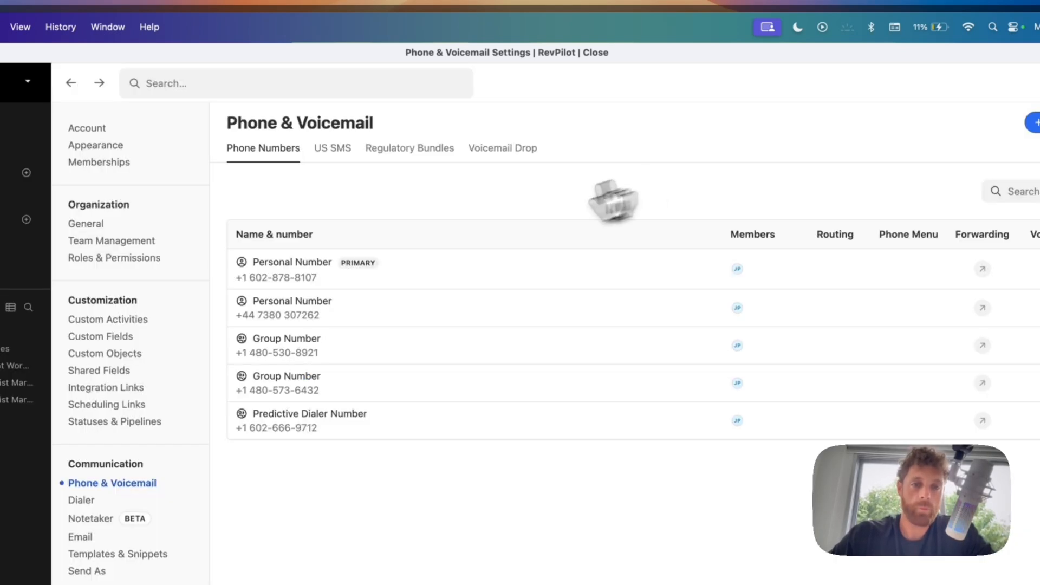
click(954, 131)
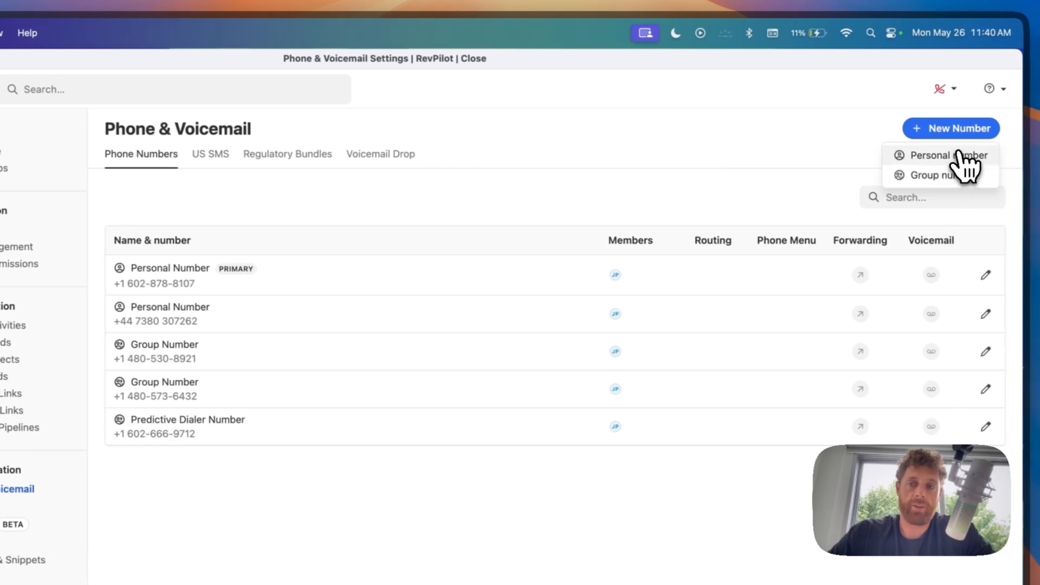
click(956, 156)
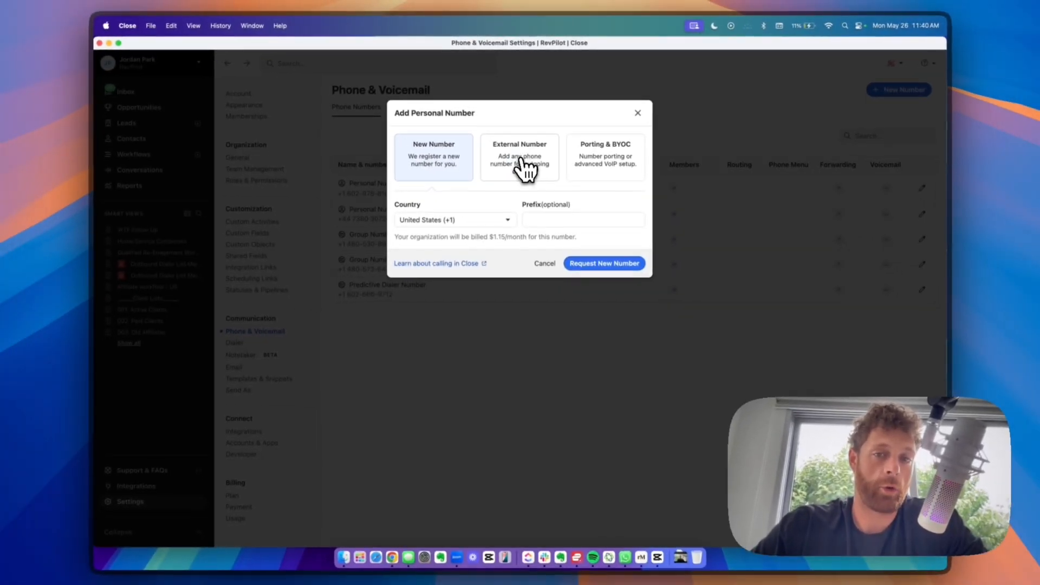
click(638, 113)
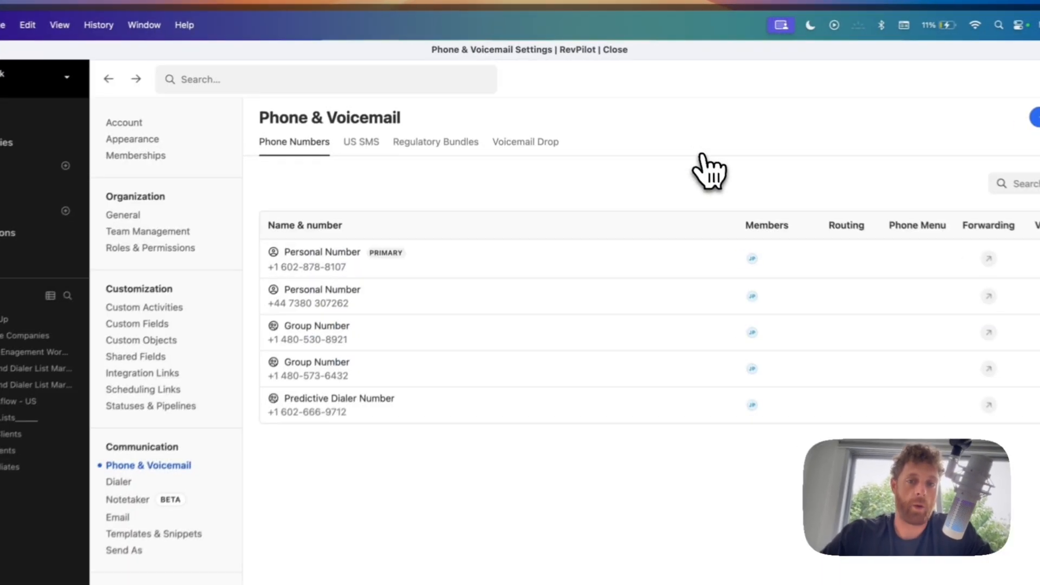
click(356, 149)
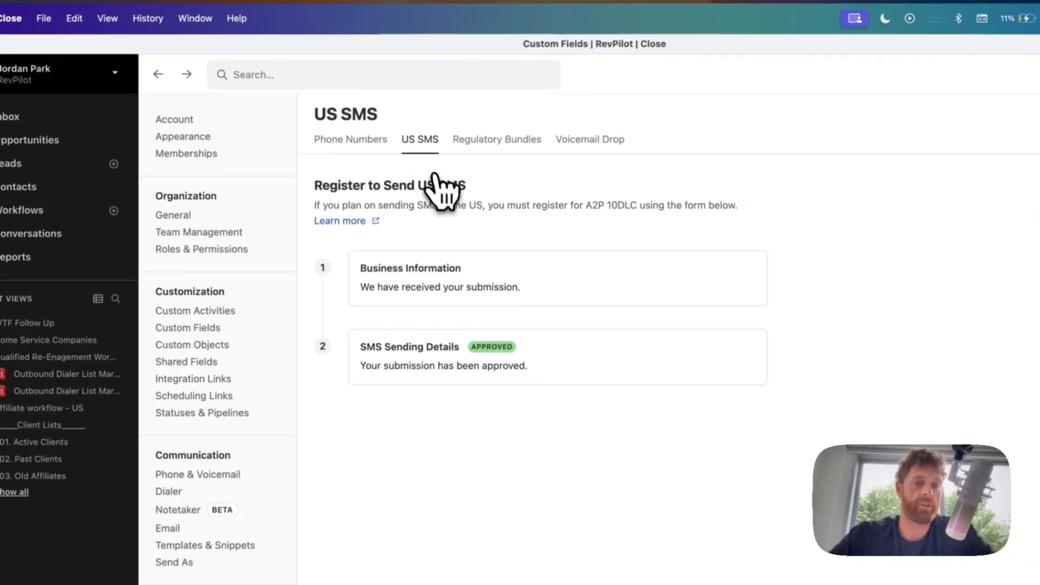
triple_click(437, 181)
click(608, 216)
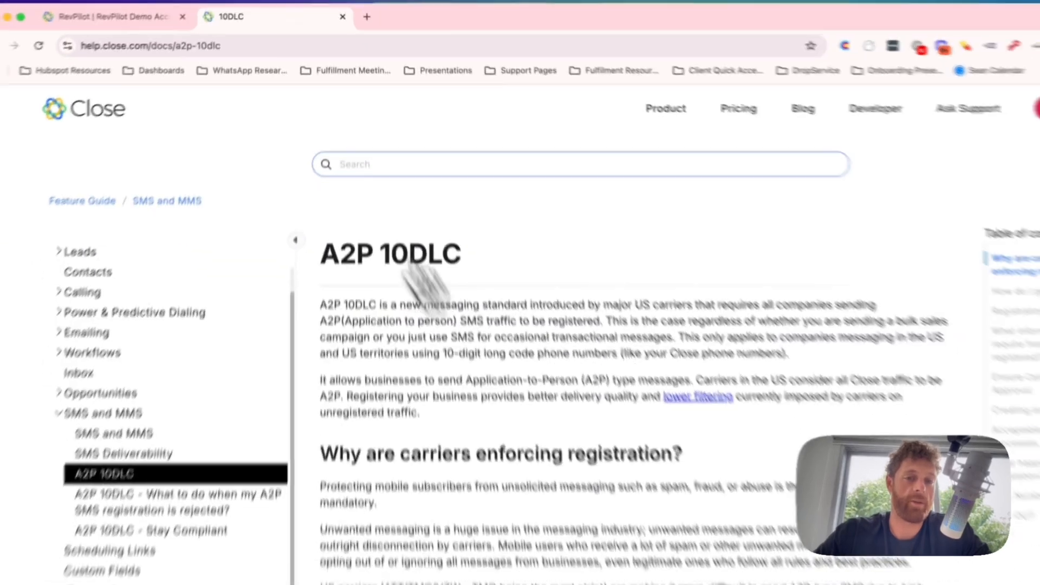
key(ctrl+Up)
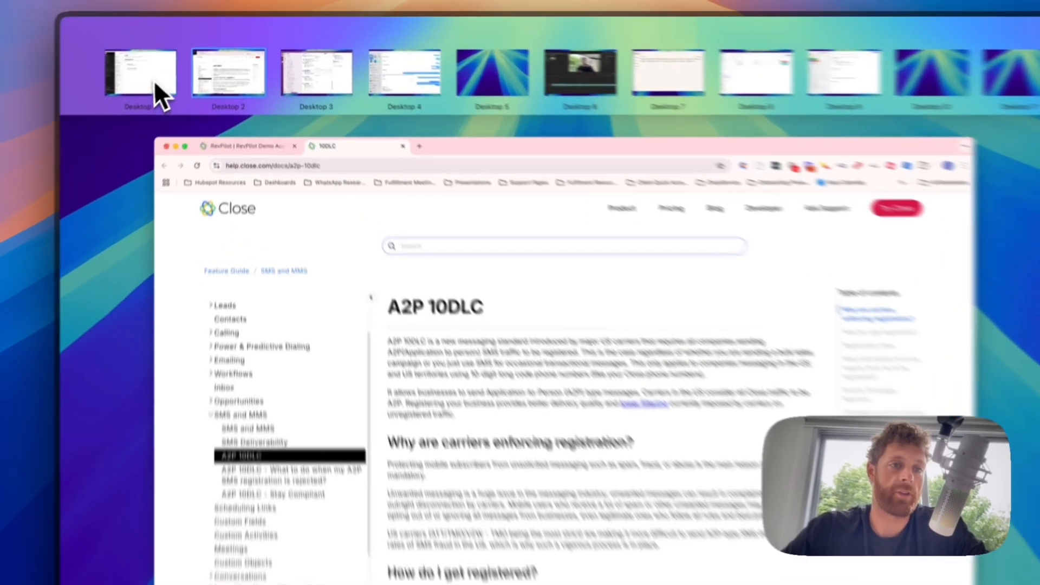
click(158, 62)
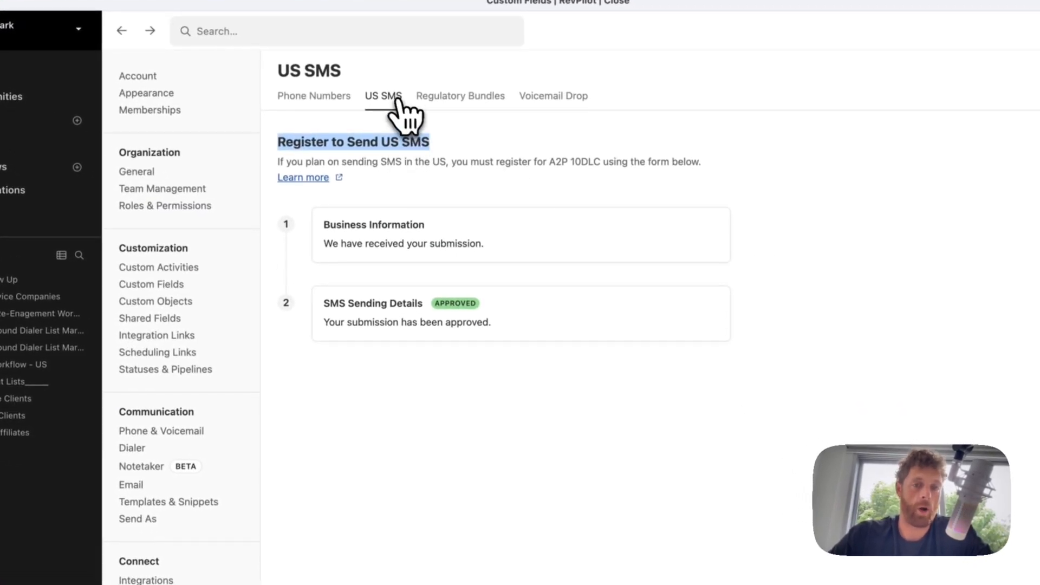
- Look at Regulatory Bundles and a new bundle's country list without saving, then view the empty Voicemail Drop page
click(488, 97)
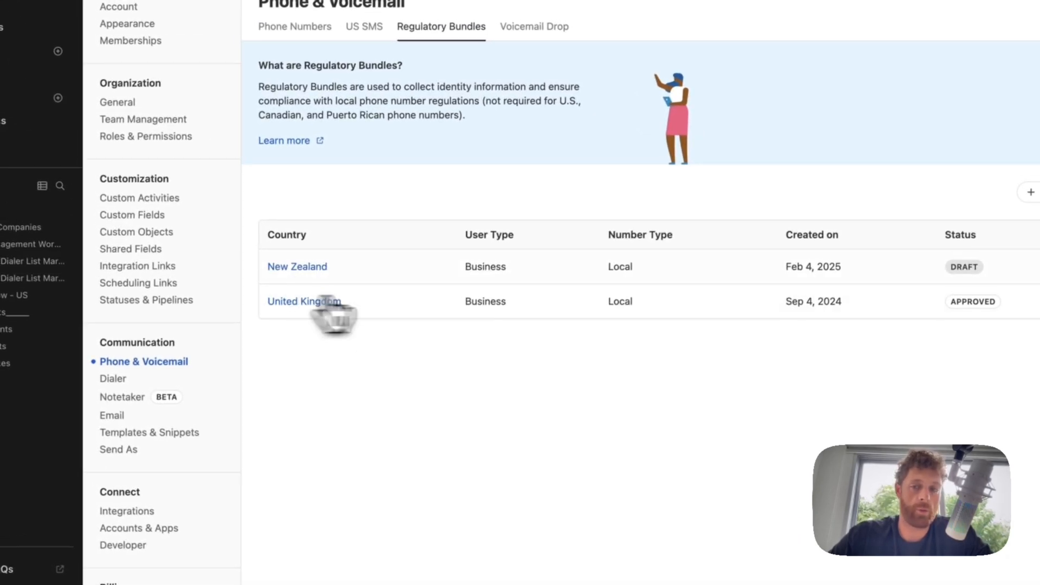
click(927, 228)
click(336, 272)
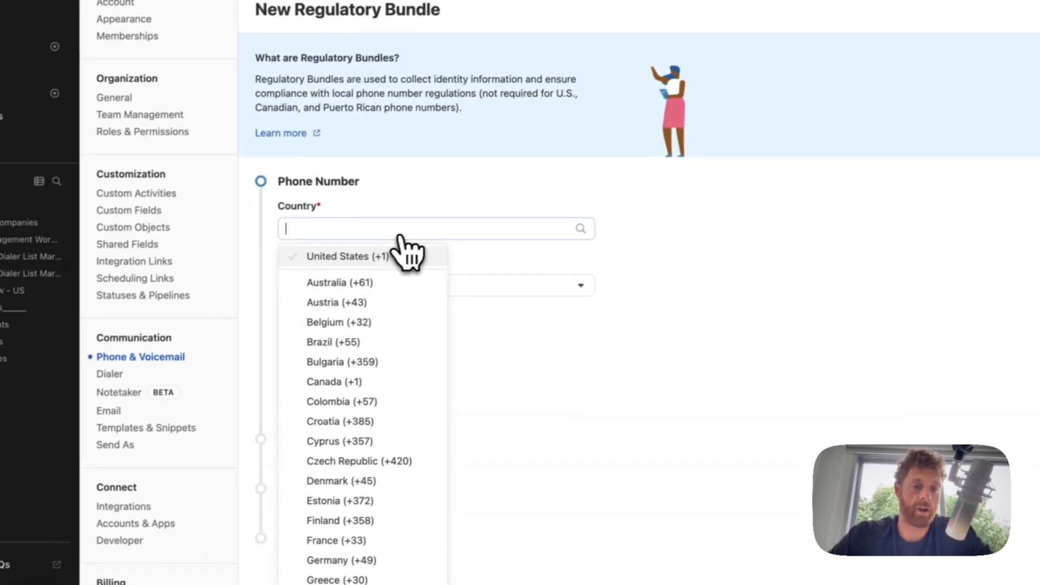
click(448, 204)
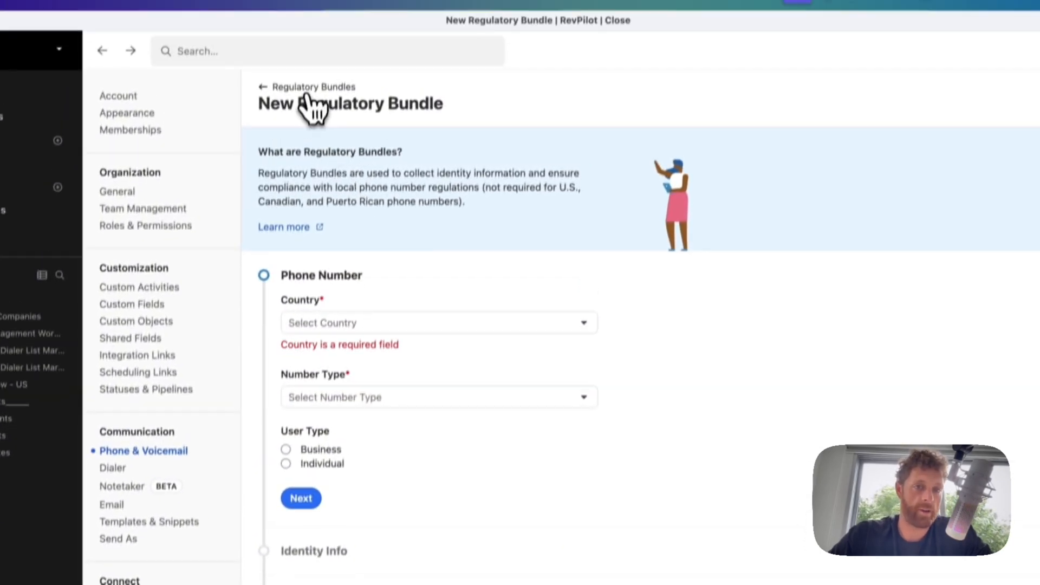
click(307, 87)
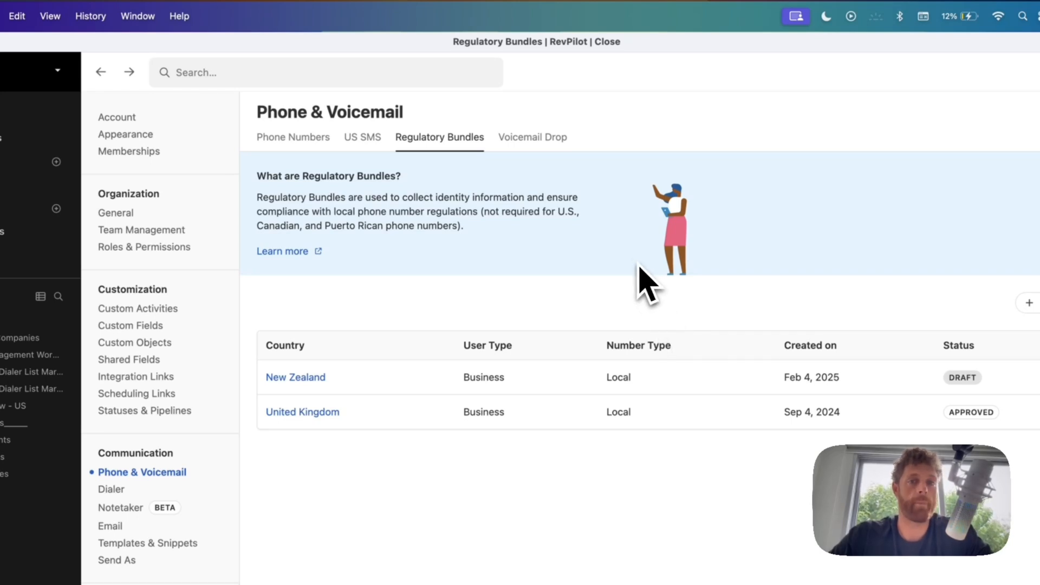
click(528, 153)
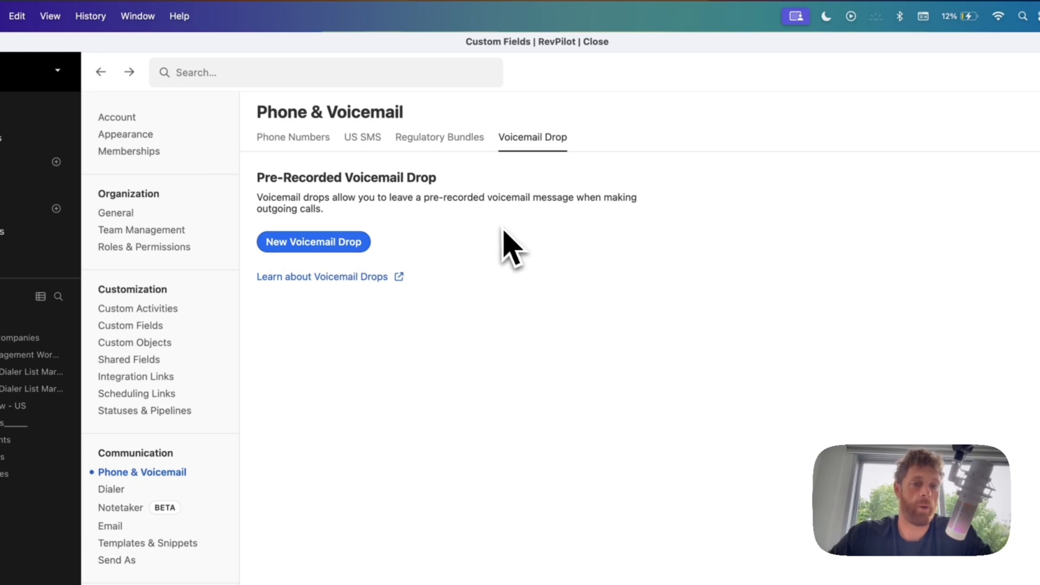
- Highlight the pre-recorded voicemail drop description text
drag(401, 212, 310, 191)
click(397, 209)
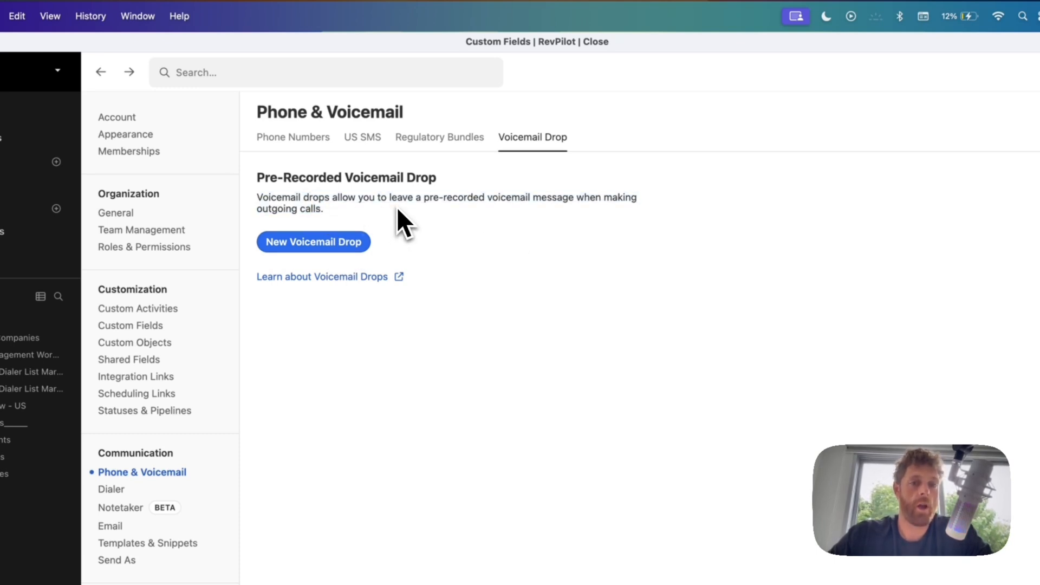
triple_click(398, 210)
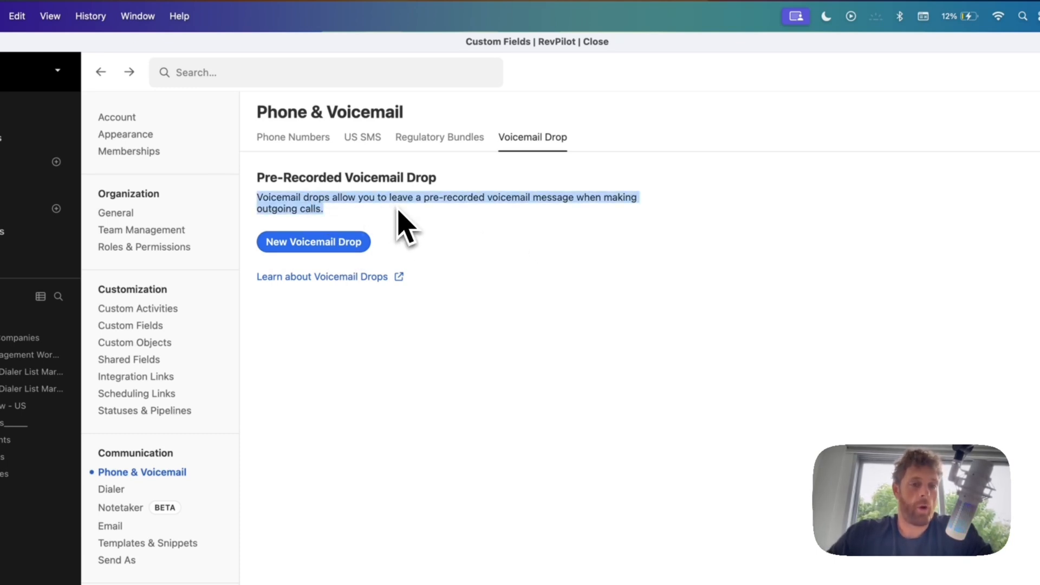
- In Dialer settings, select the Predictive Calling Abandonment Message heading and its description
click(397, 225)
click(120, 489)
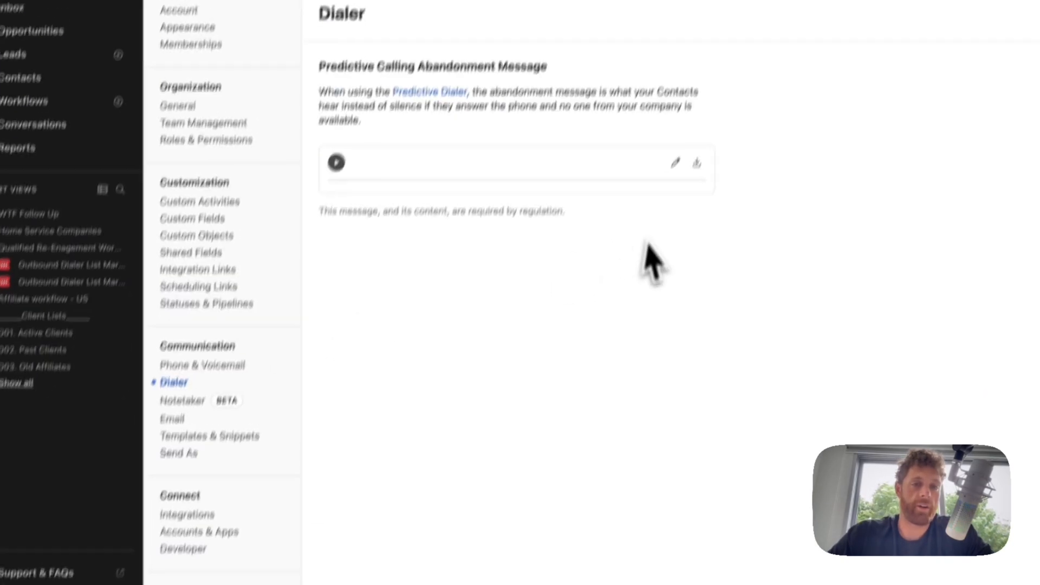
triple_click(340, 63)
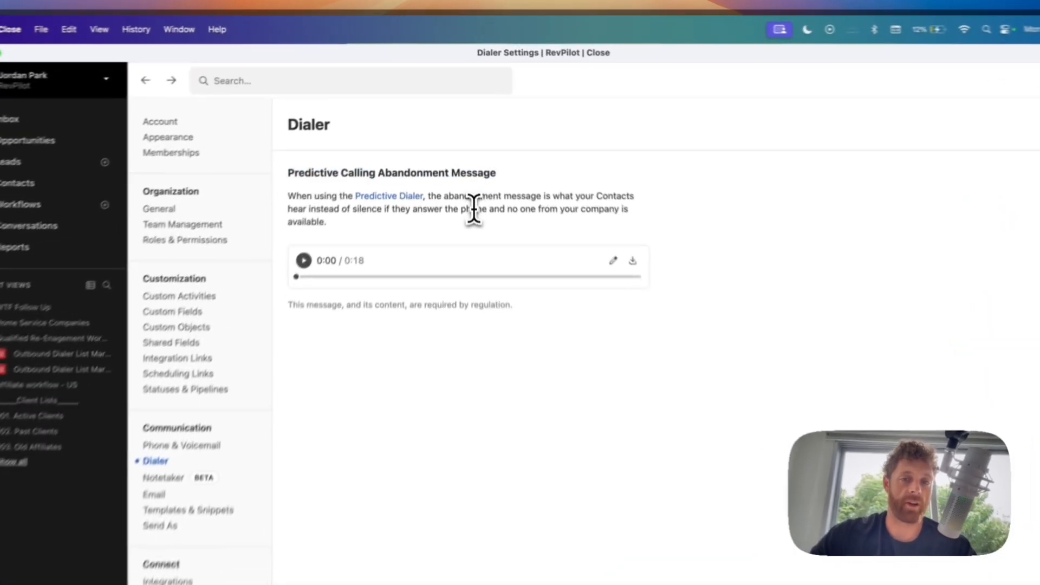
triple_click(469, 156)
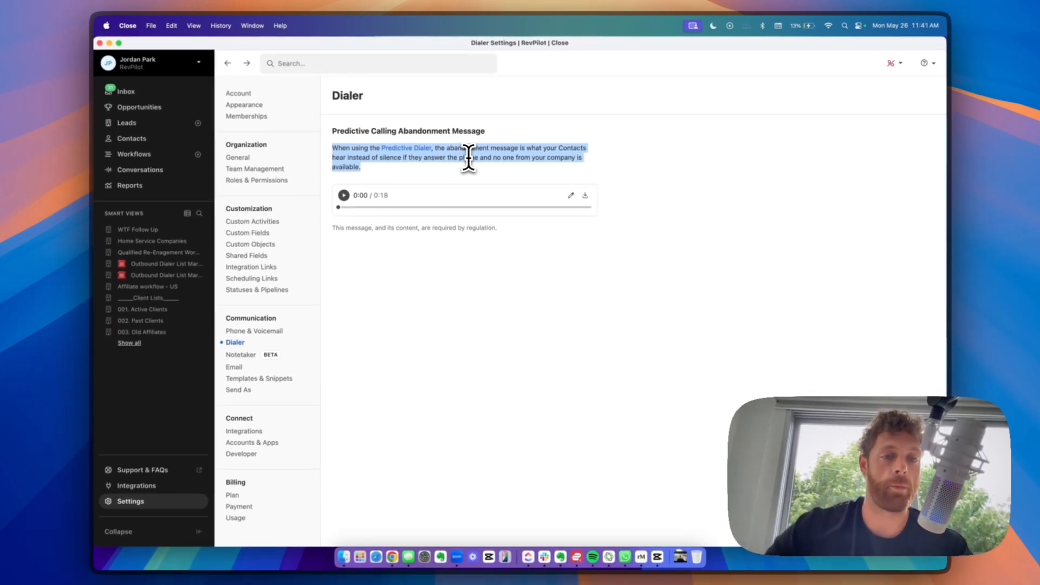
- In Notetaker settings, highlight the two lines of the beta notice
click(242, 355)
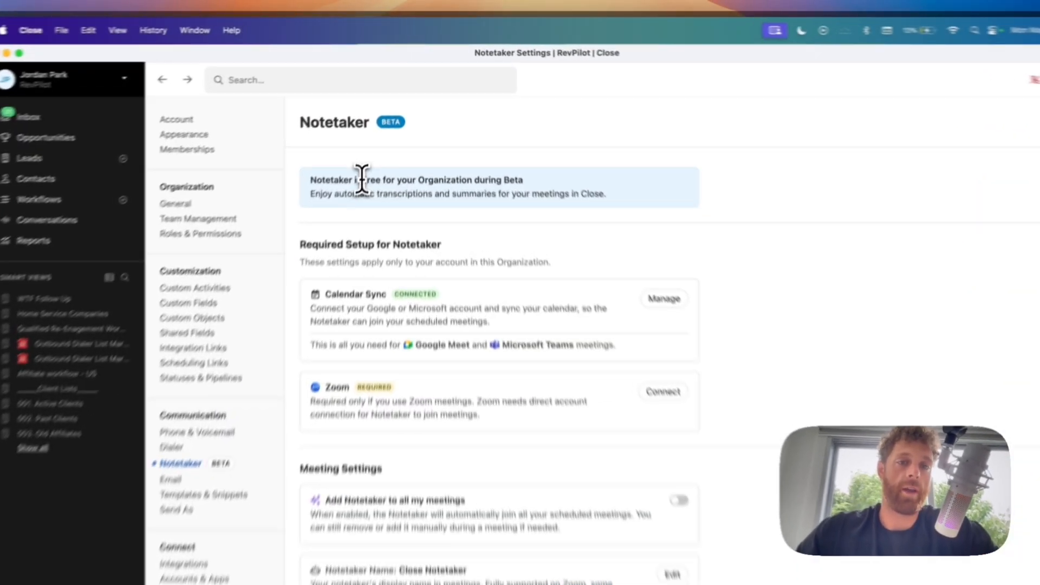
triple_click(374, 140)
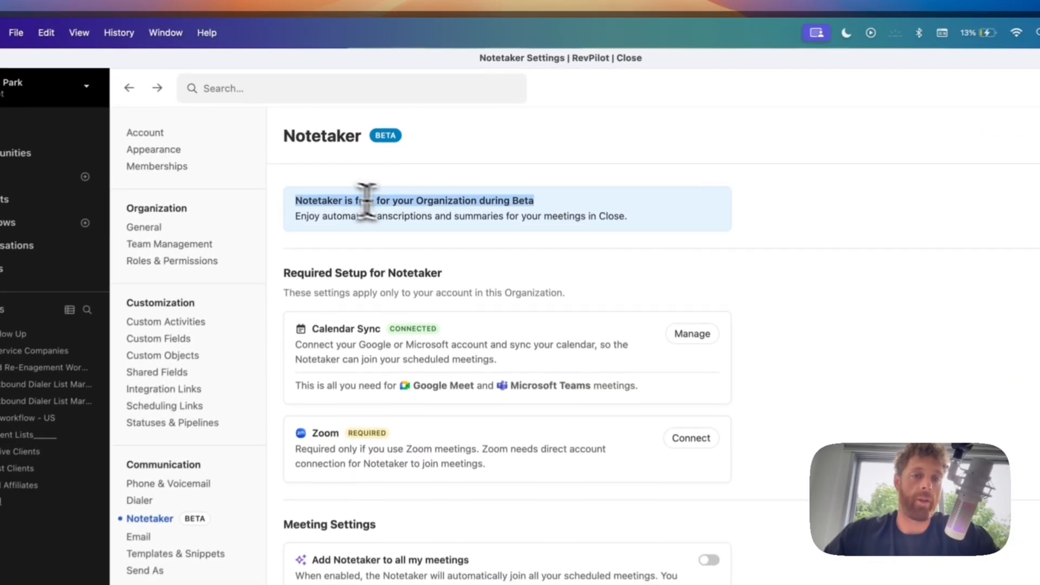
triple_click(488, 218)
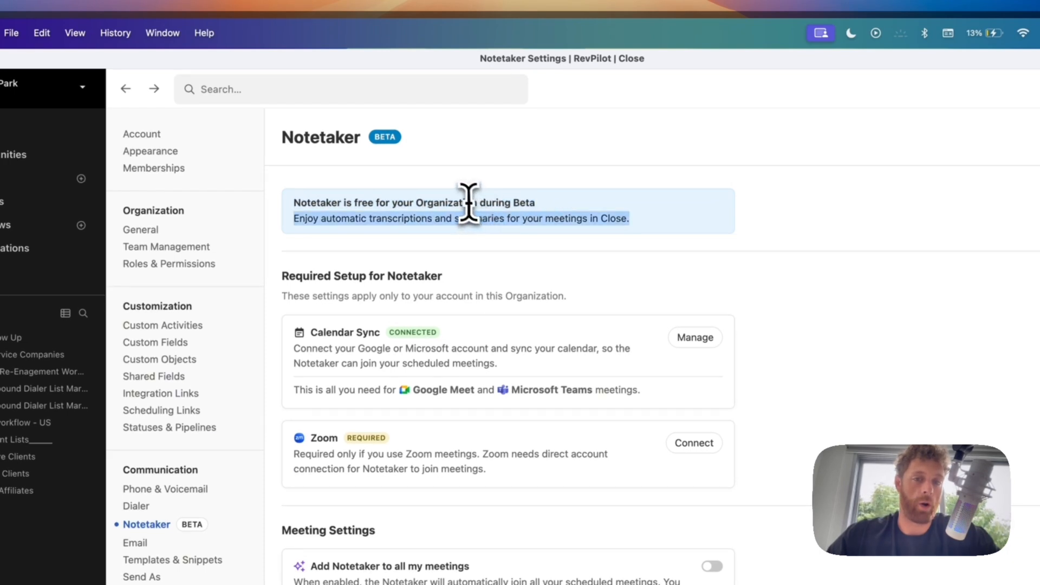
triple_click(465, 202)
click(494, 205)
triple_click(495, 205)
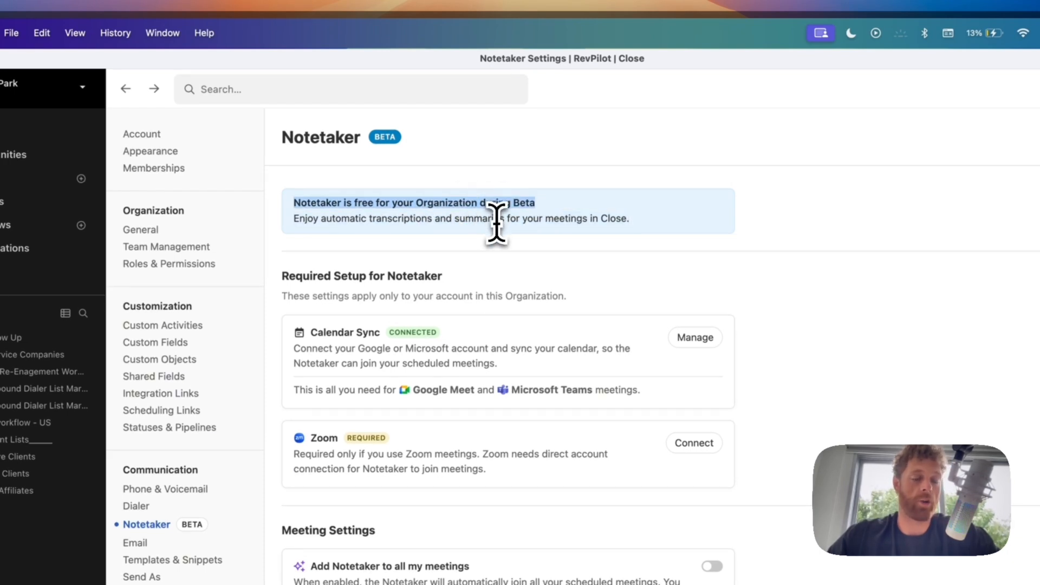
click(496, 222)
triple_click(496, 219)
click(580, 247)
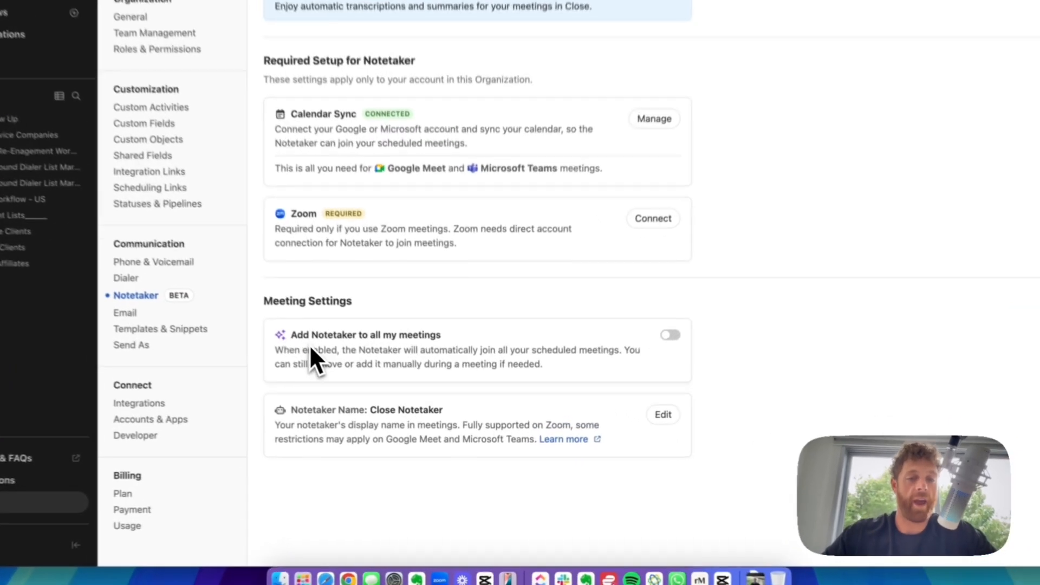
- Highlight the 'Add Notetaker to all my meetings' title and description, then go to Email settings
triple_click(382, 394)
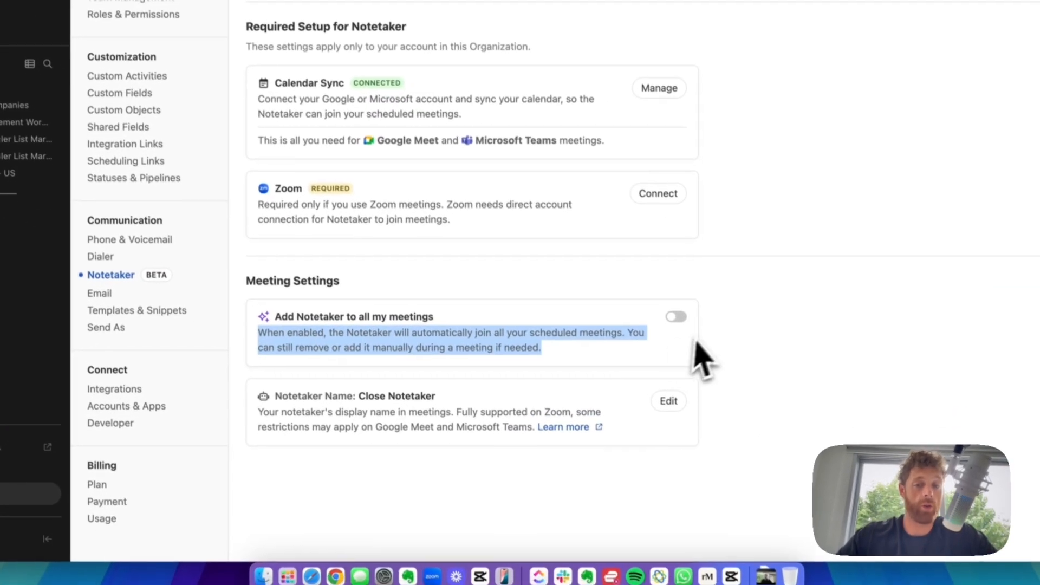
double_click(495, 321)
triple_click(486, 300)
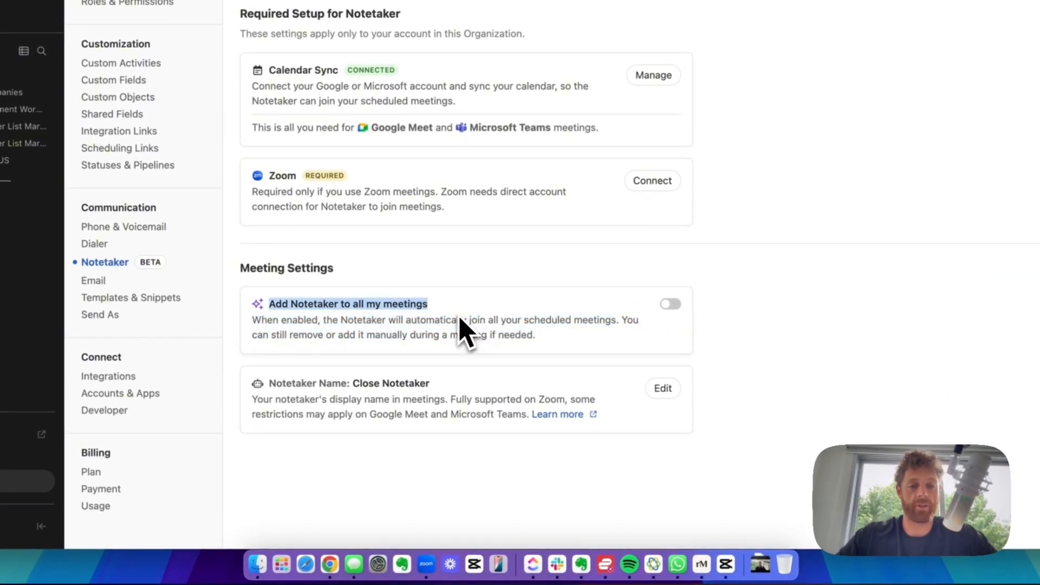
click(456, 317)
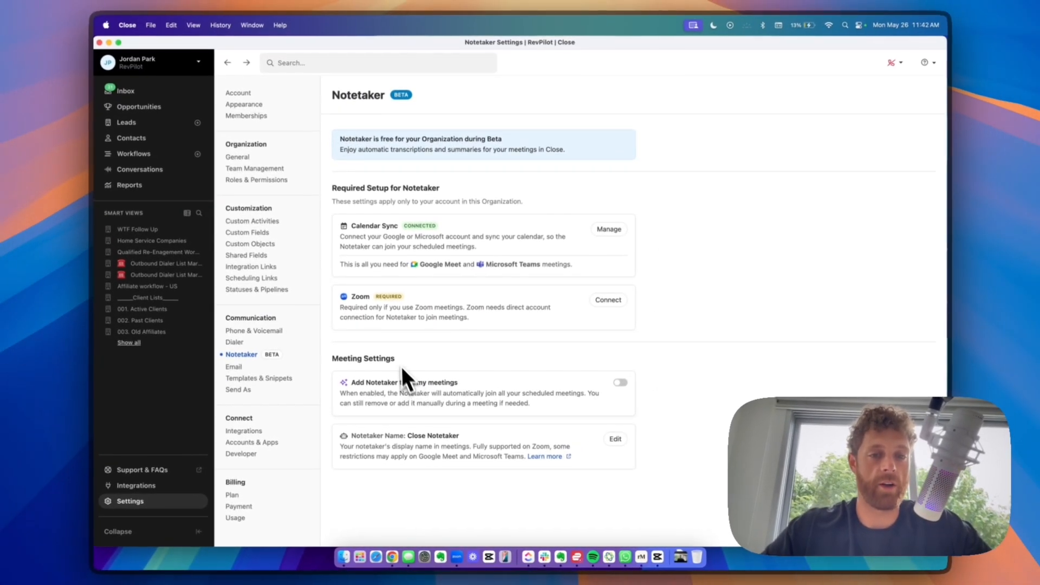
scroll(429, 349, down, 1)
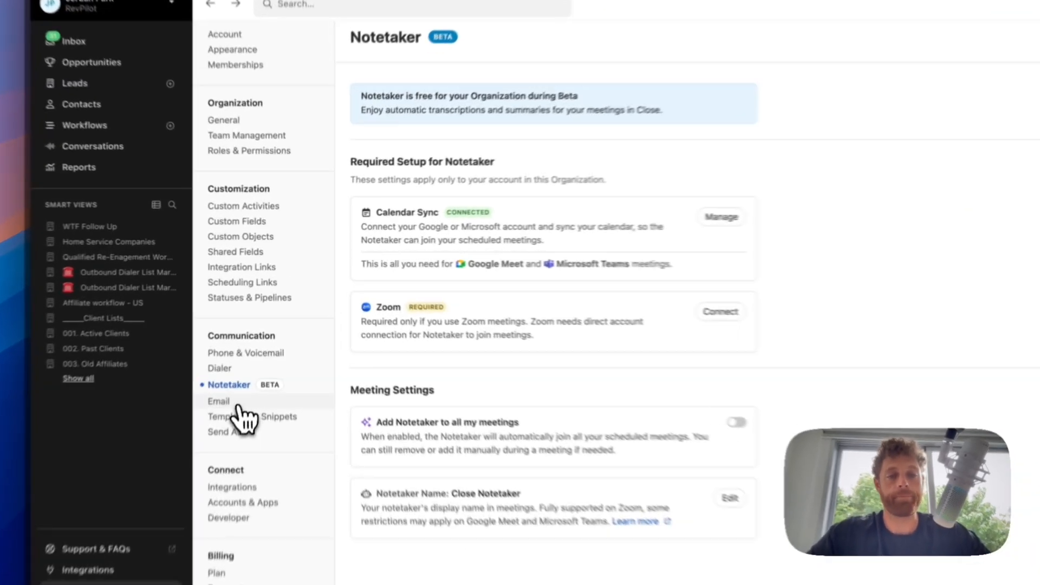
click(234, 360)
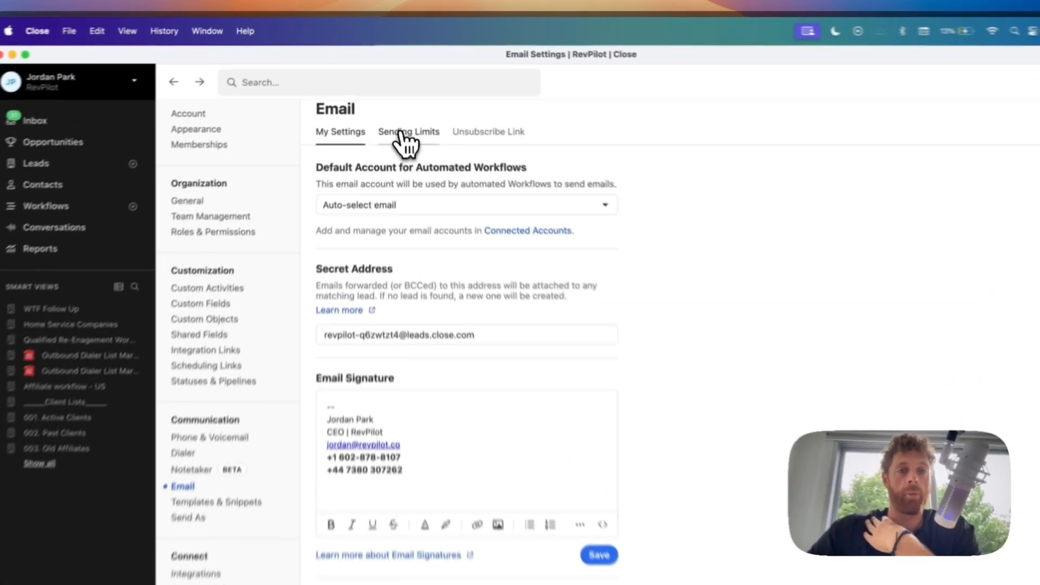
- Review the email Sending Limits and Unsubscribe Link tabs, then move to Templates & Snippets
click(400, 99)
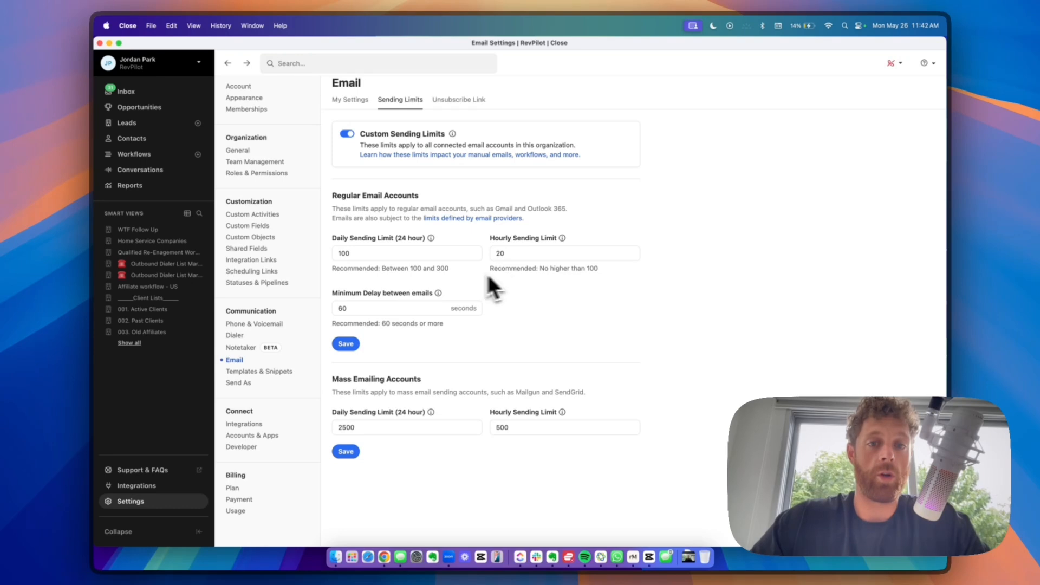
scroll(511, 433, up, 1)
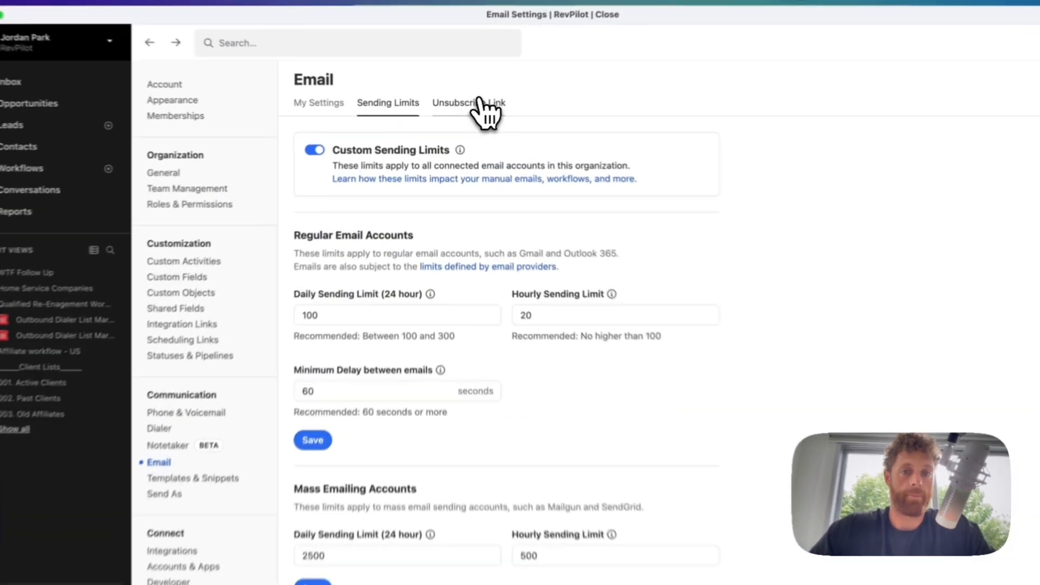
click(474, 108)
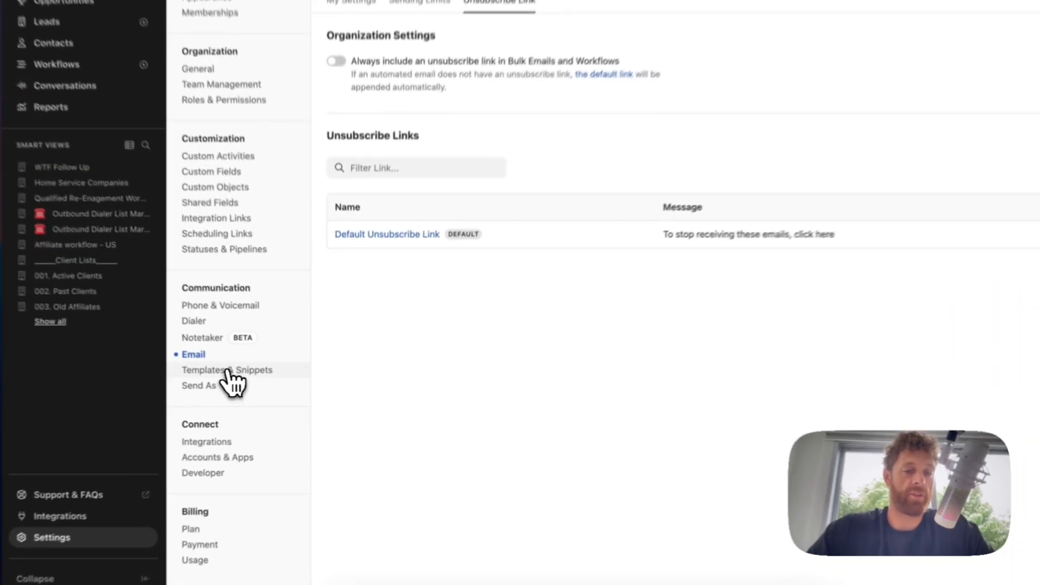
click(241, 379)
- View the Send As page, browse the Integrations app directory, then go to Accounts & Apps
click(194, 384)
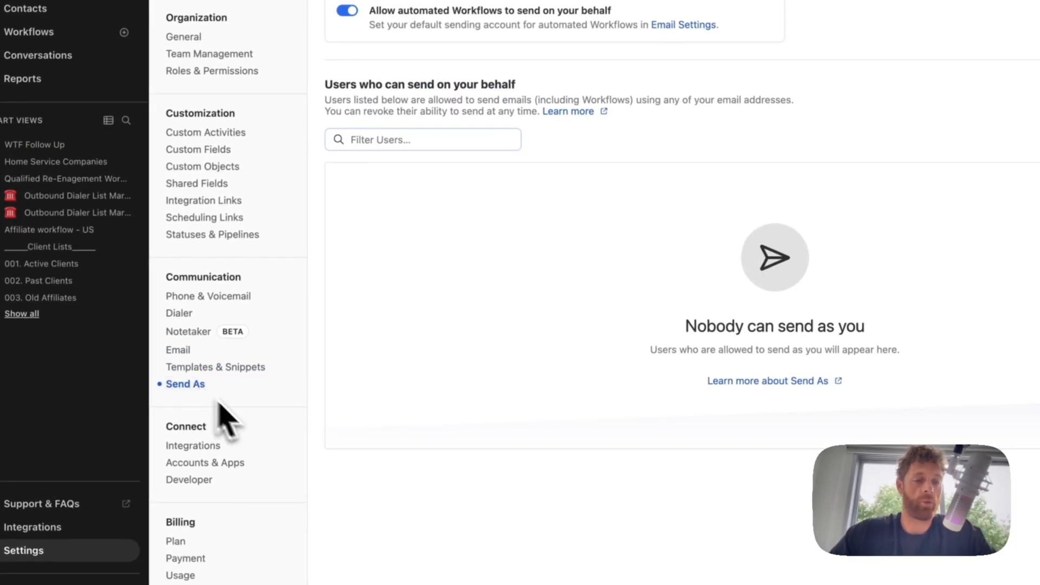
scroll(233, 425, down, 1)
click(202, 440)
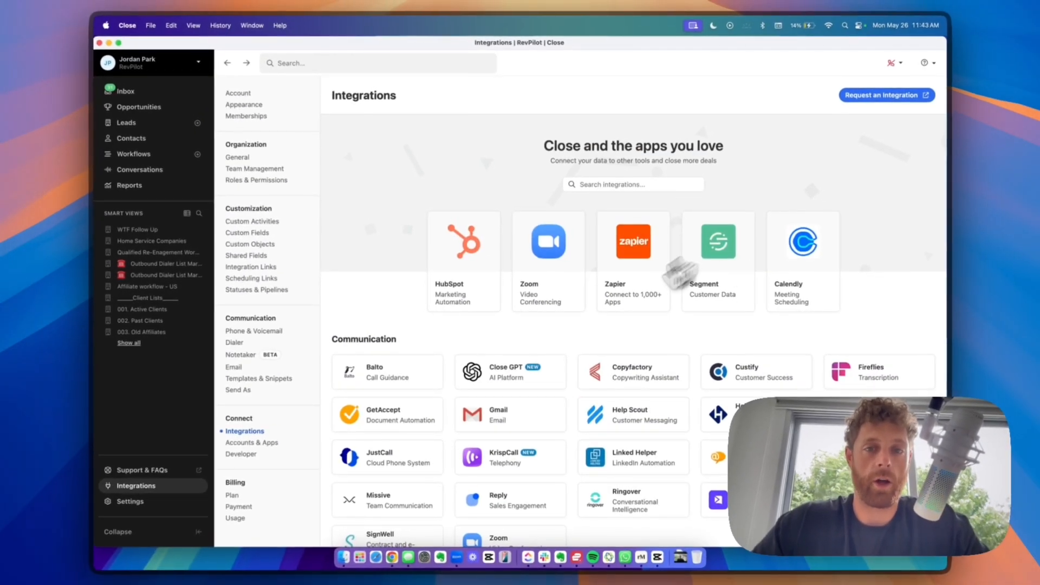
scroll(595, 276, down, 8)
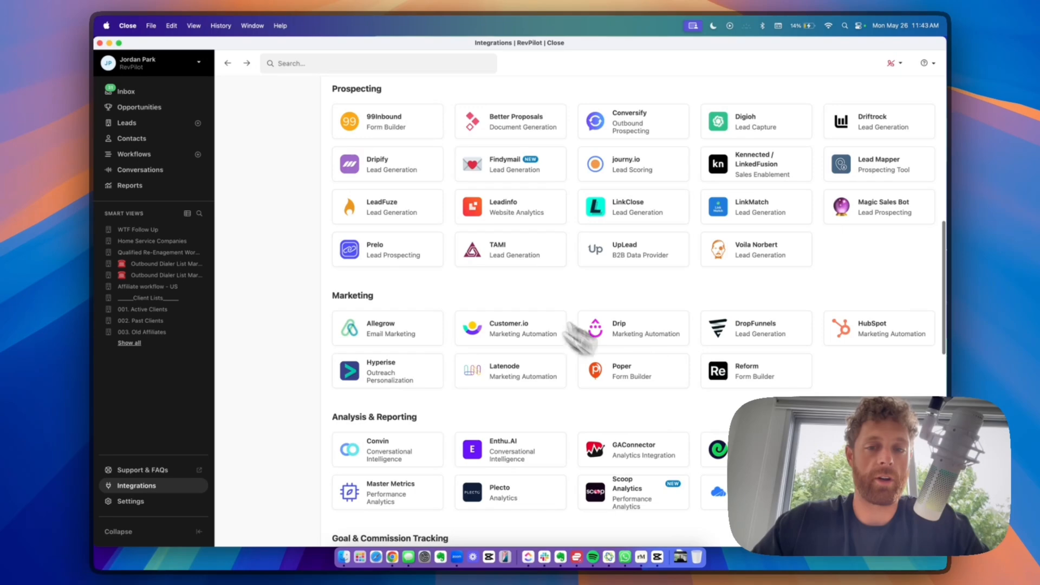
scroll(566, 255, up, 8)
scroll(335, 336, down, 3)
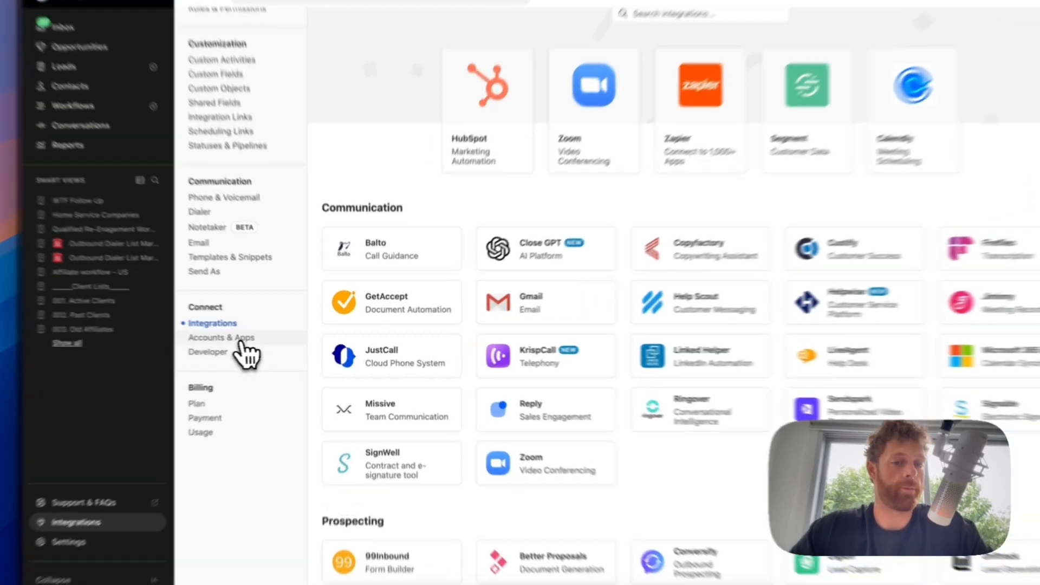
click(252, 338)
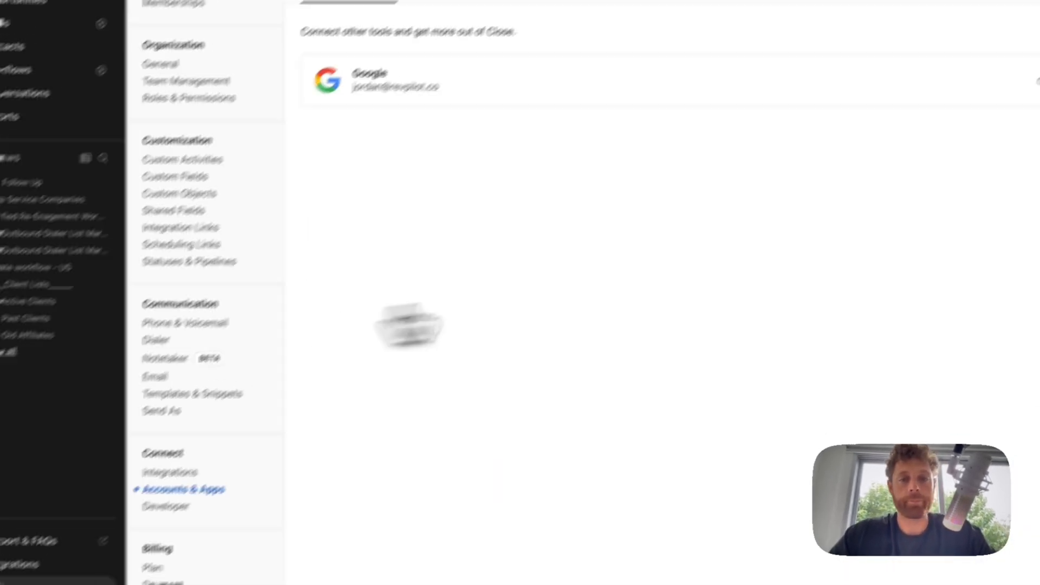
- Cancel the Add Account dialog, view Authorized Apps, then go to the empty Developer API Keys list
click(1018, 119)
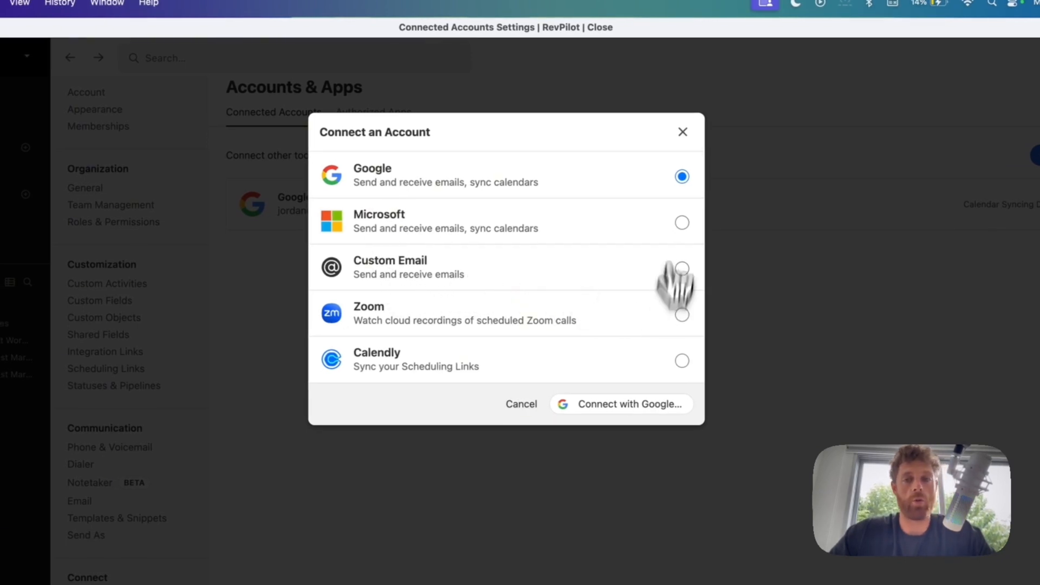
click(682, 132)
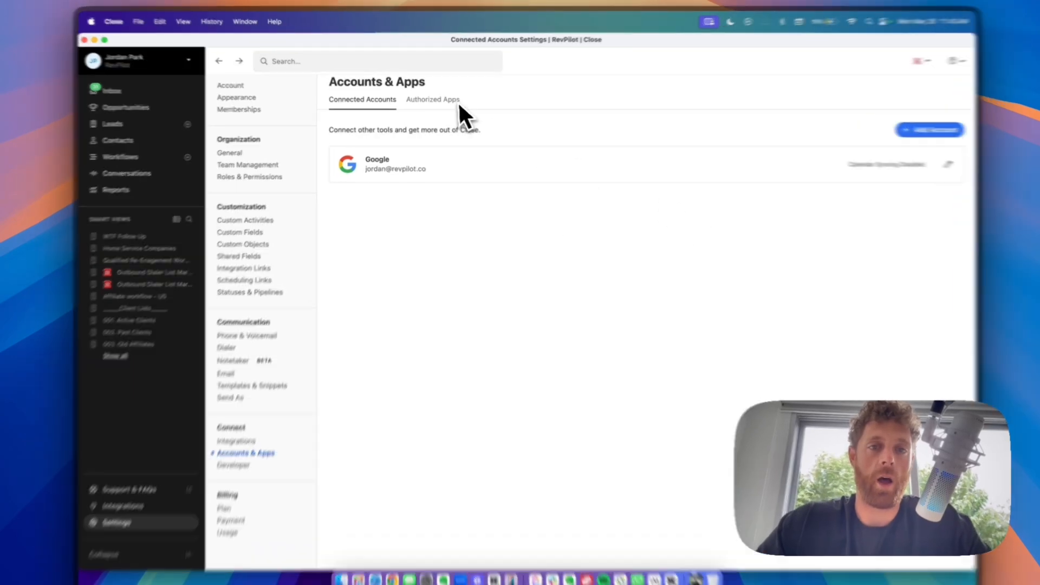
click(450, 101)
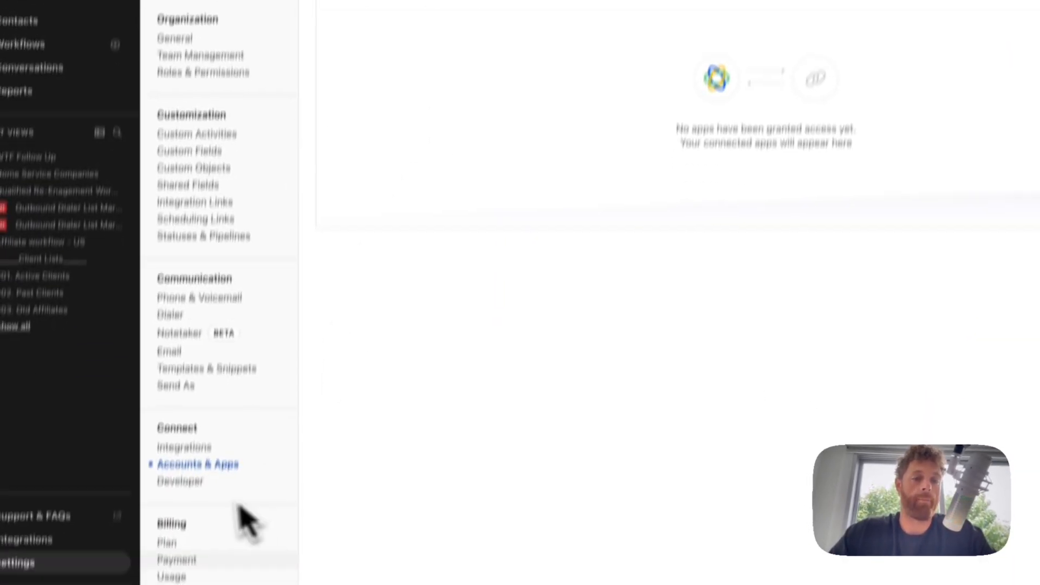
click(219, 415)
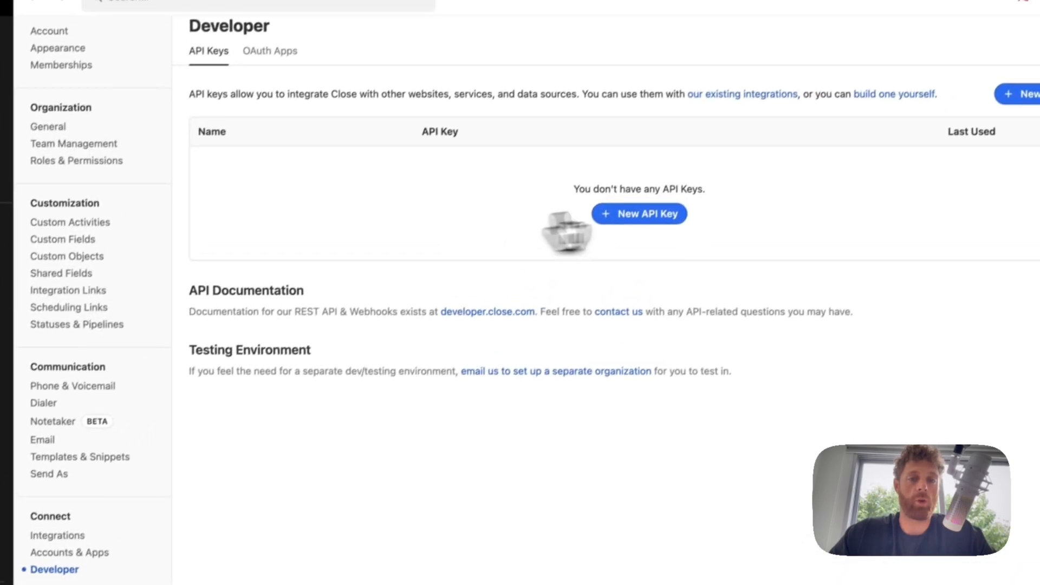
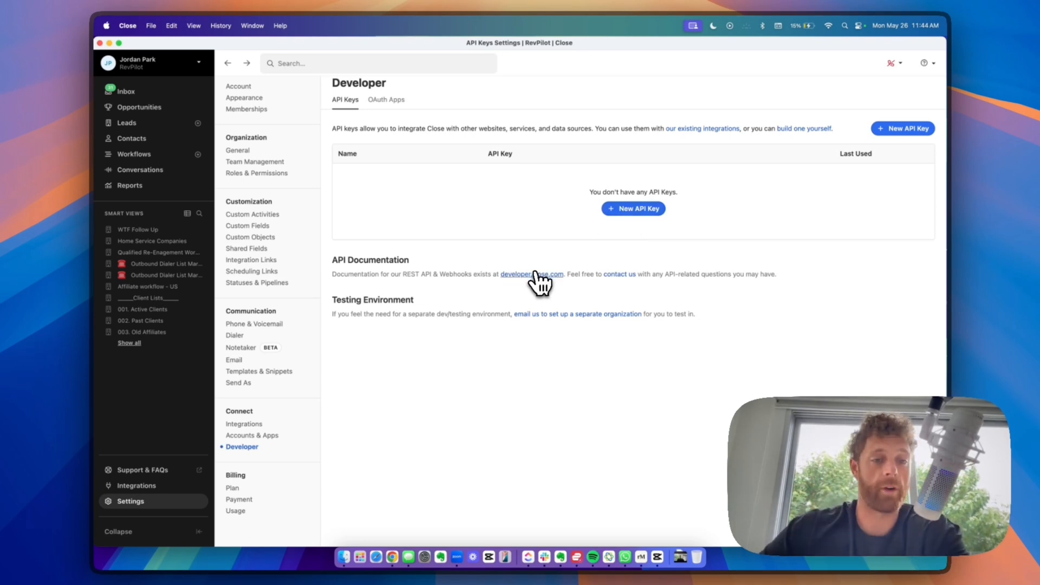
- Create a new named organization API key, then go to the Billing Plan page
scroll(494, 267, up, 1)
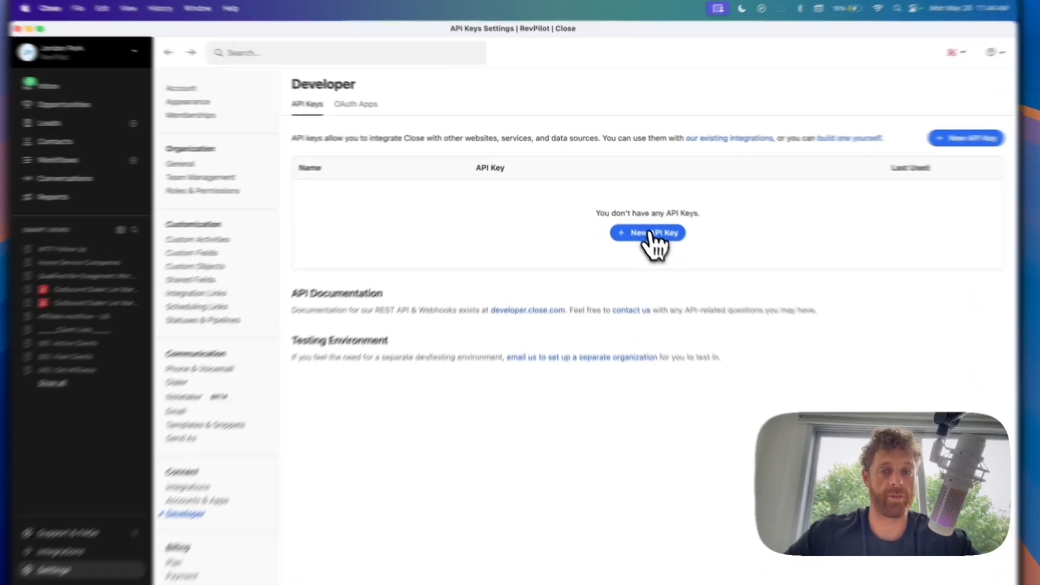
click(636, 217)
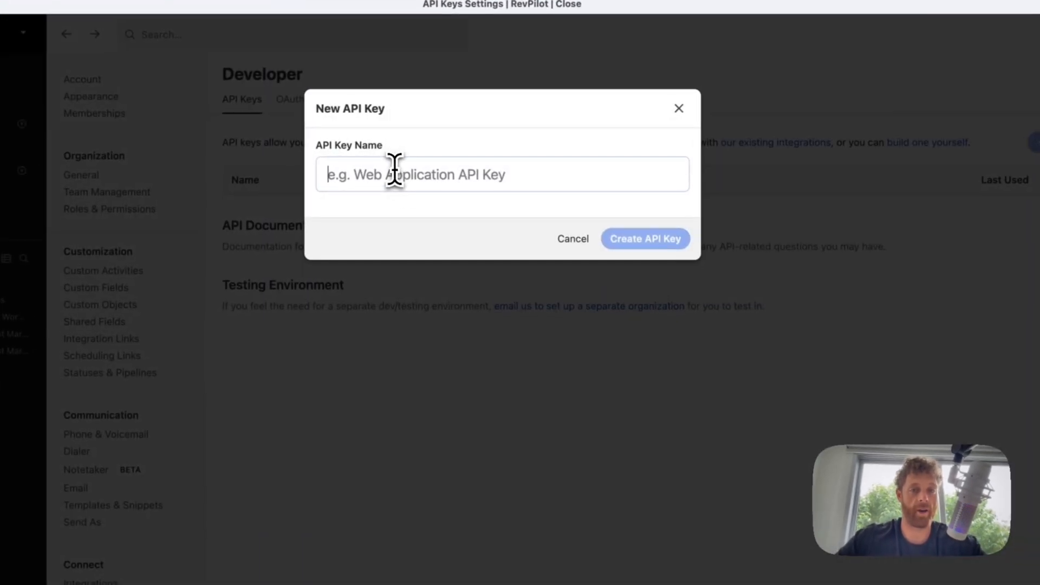
click(431, 172)
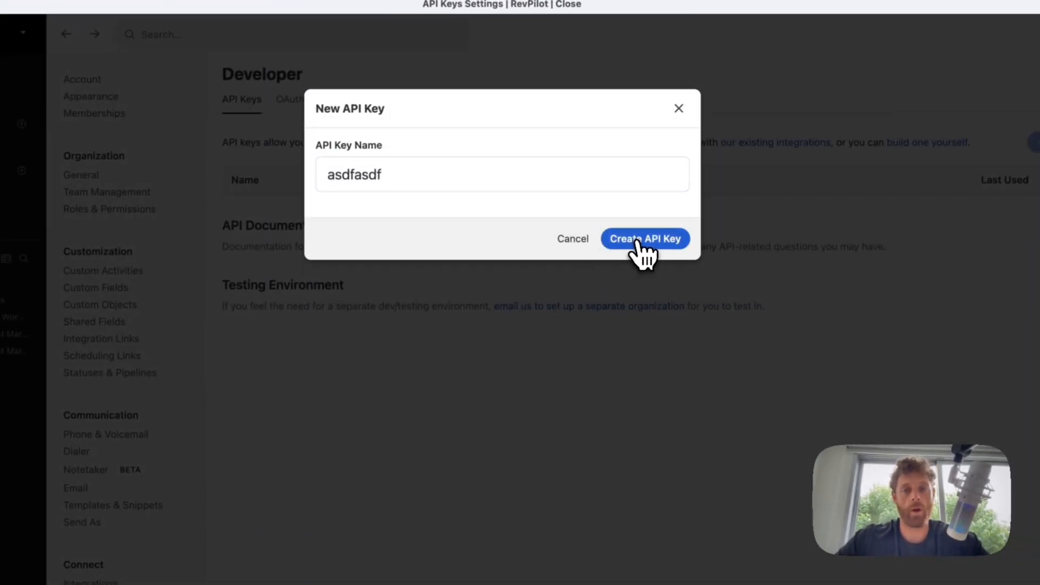
click(643, 250)
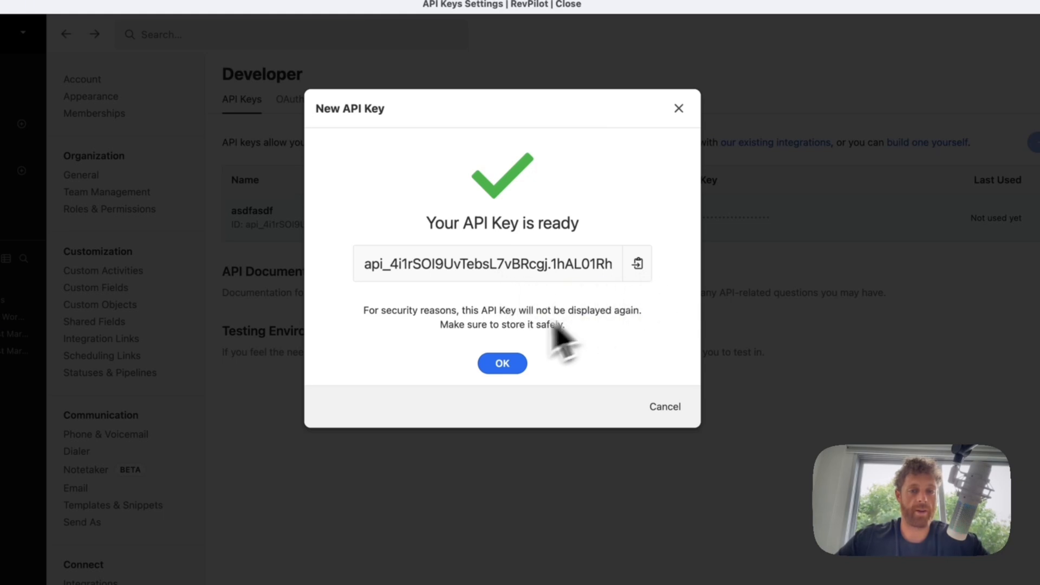
click(678, 108)
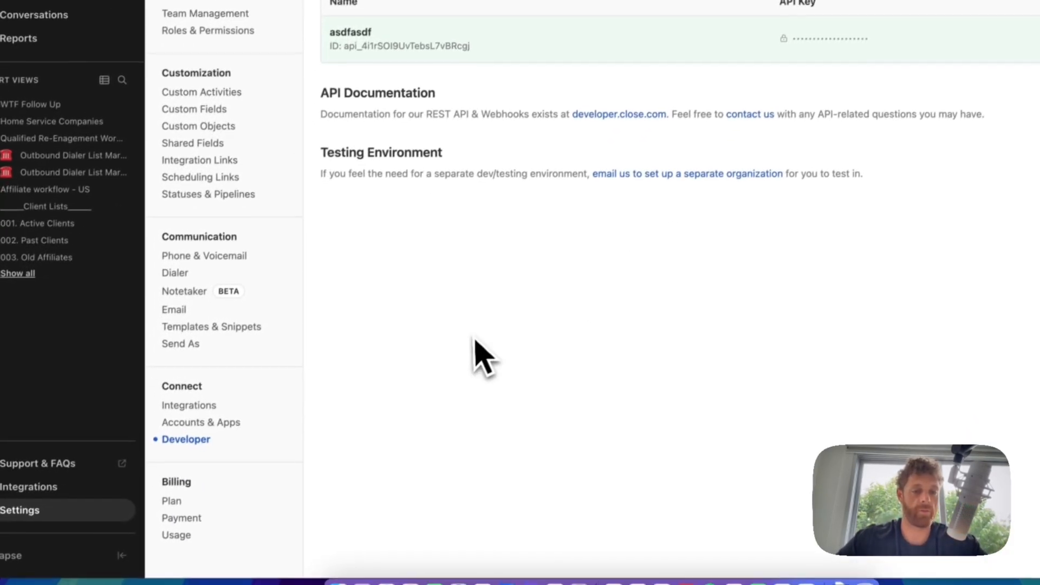
click(179, 494)
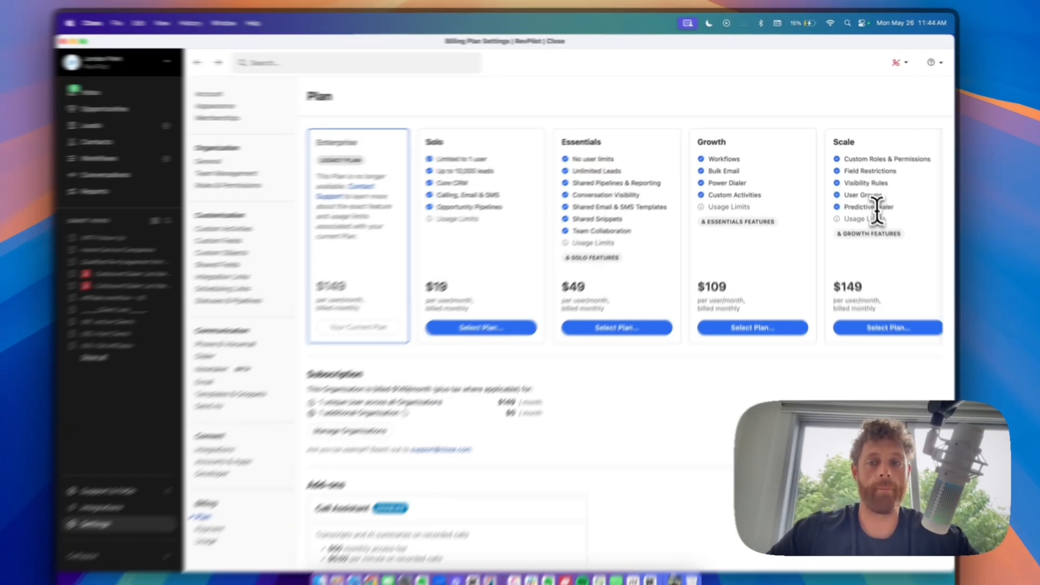
- Review the Predictive Dialer feature and per-minute recorded call rate, then open Billing Payment
triple_click(873, 201)
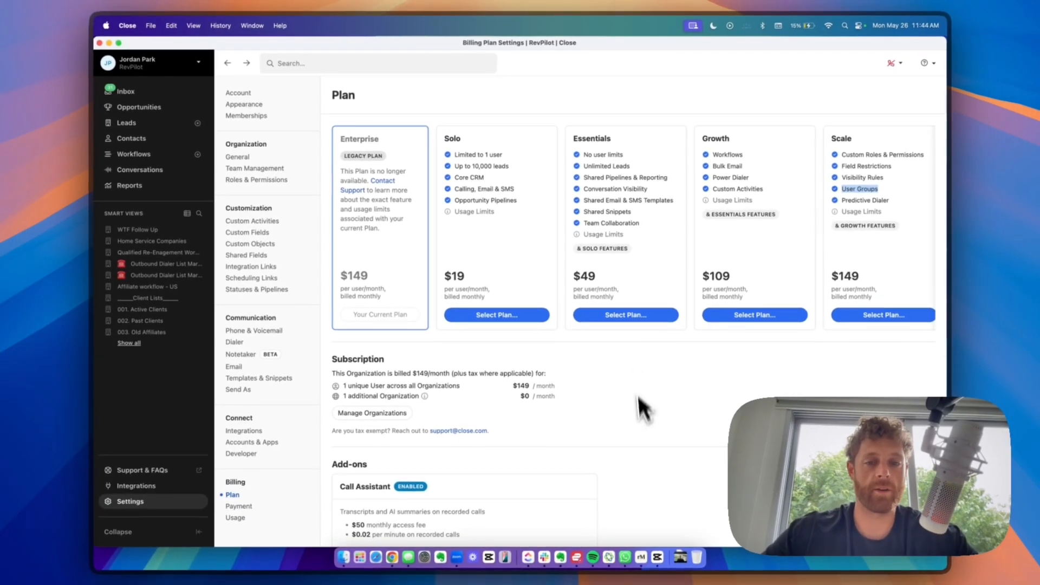
scroll(645, 437, down, 5)
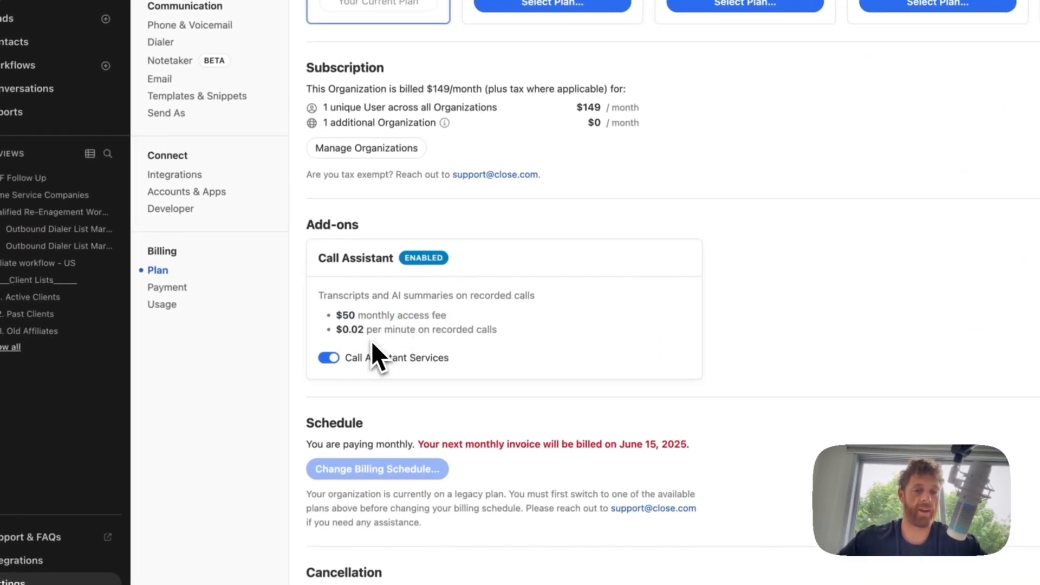
triple_click(372, 341)
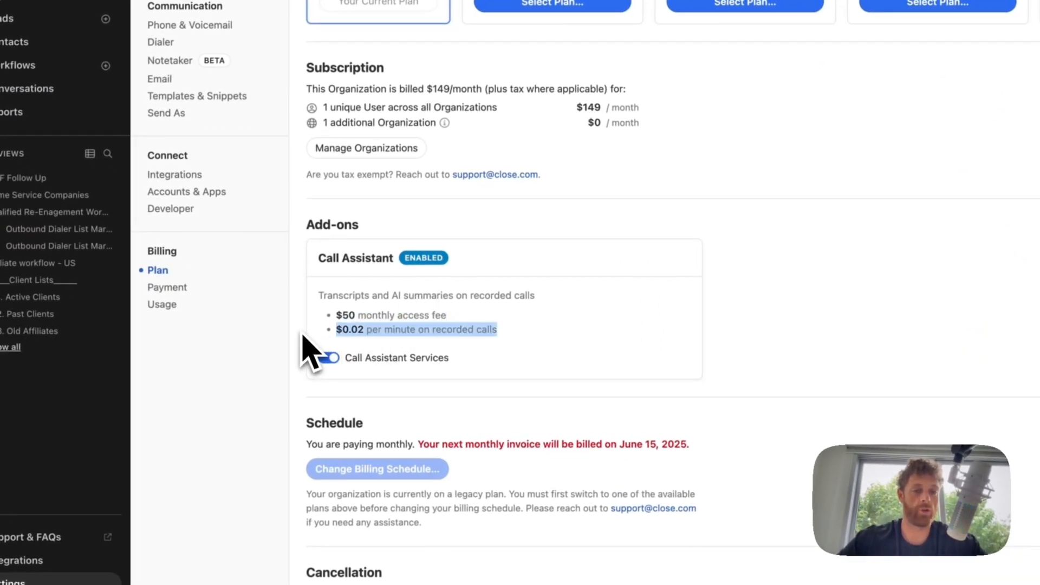
click(222, 292)
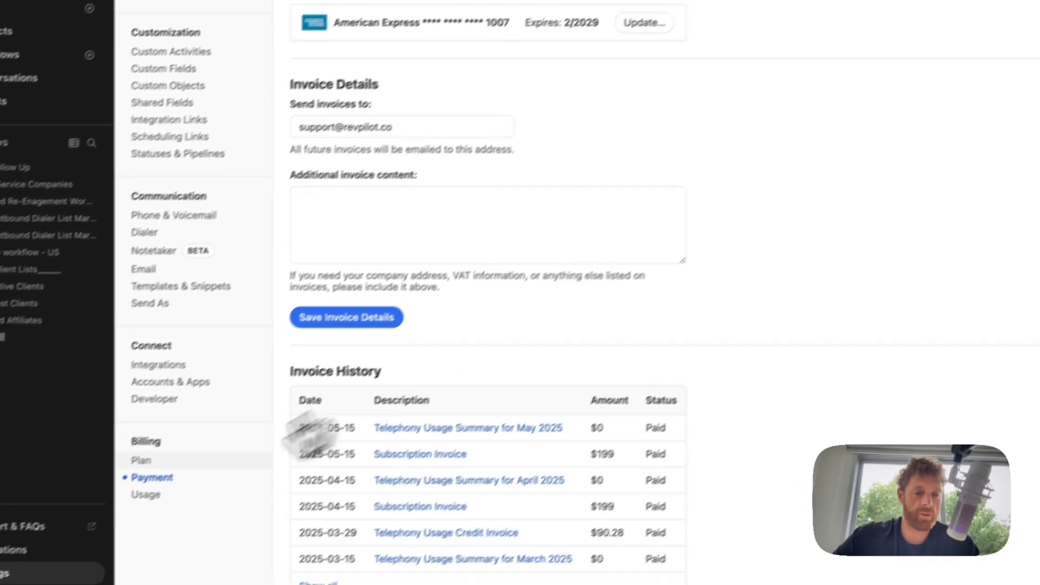
- Review billing usage, the recharge-to amount and plan usage limits, then open the 3,949-lead list
click(124, 512)
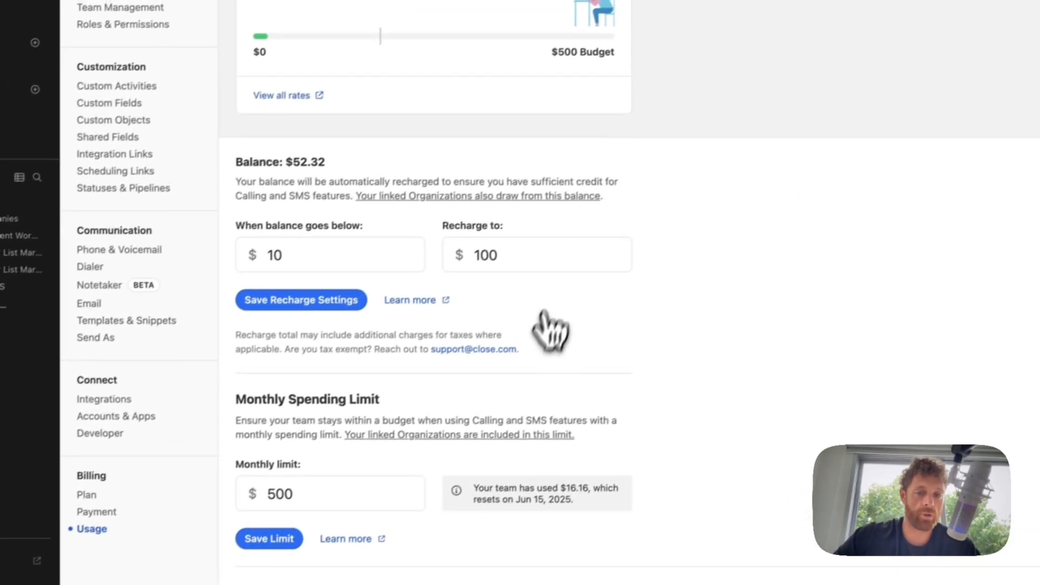
scroll(543, 320, down, 6)
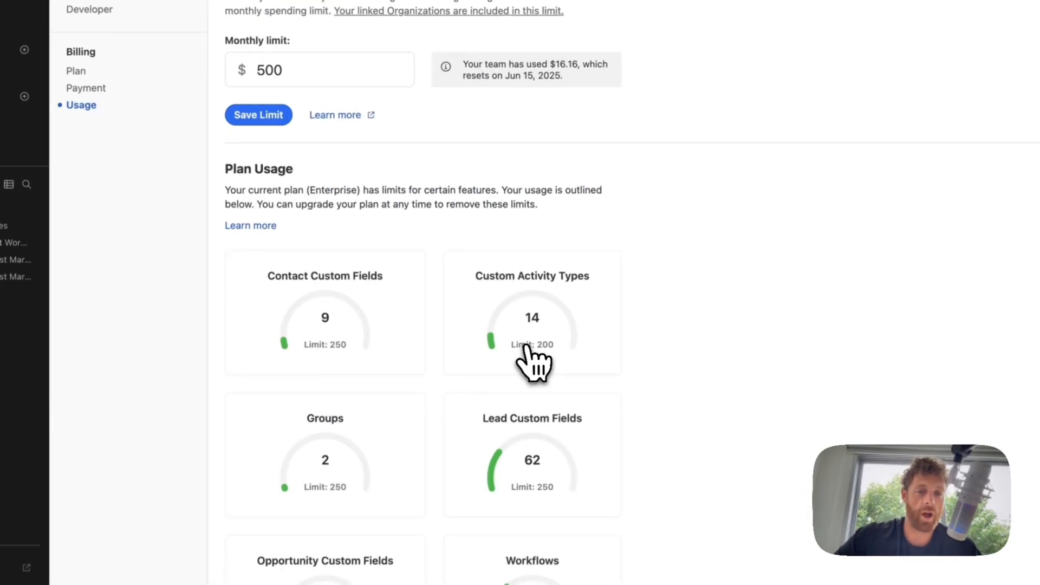
scroll(536, 339, up, 7)
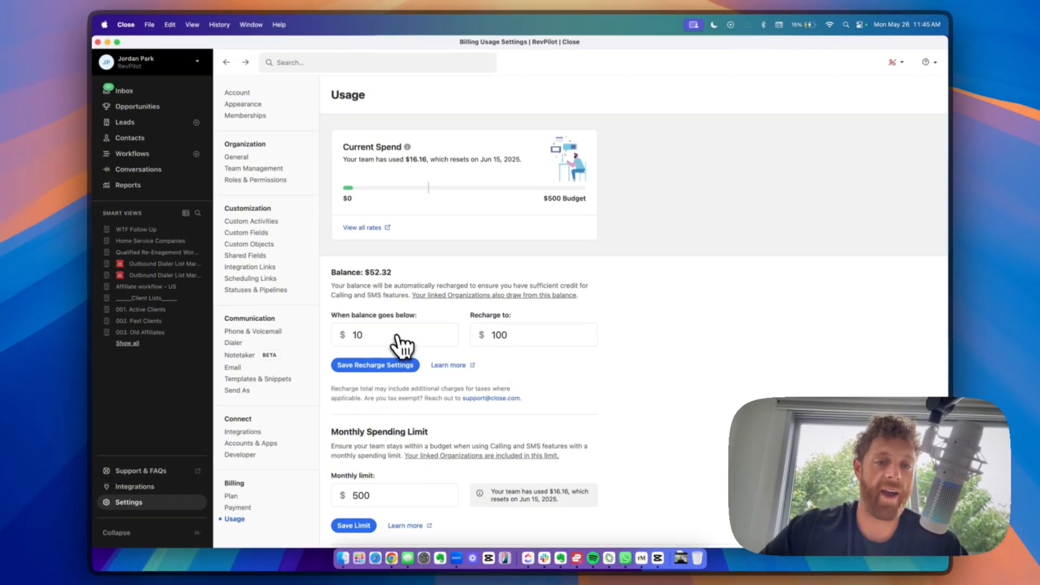
click(548, 330)
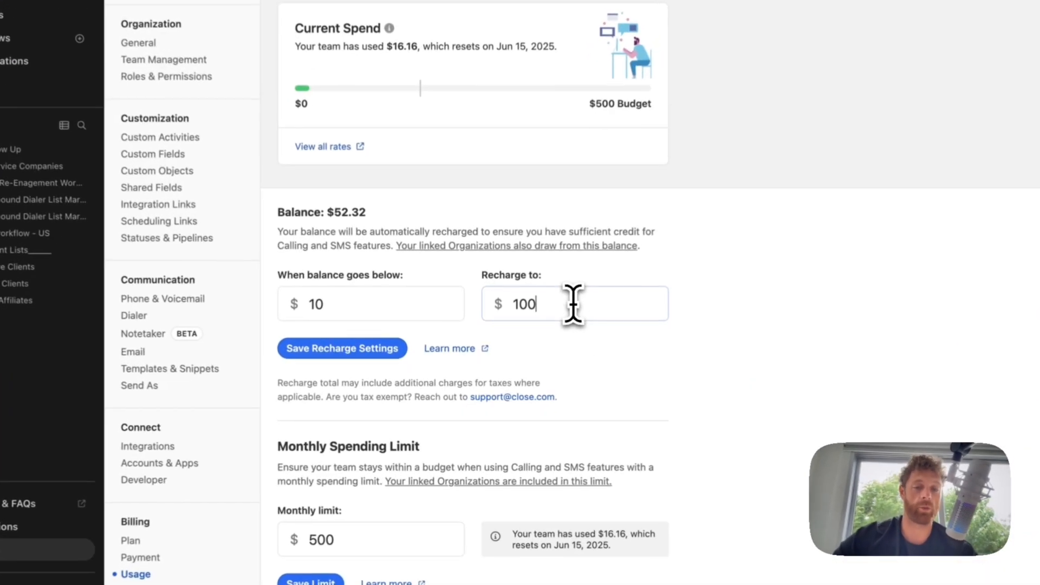
scroll(574, 358, down, 5)
scroll(475, 304, down, 5)
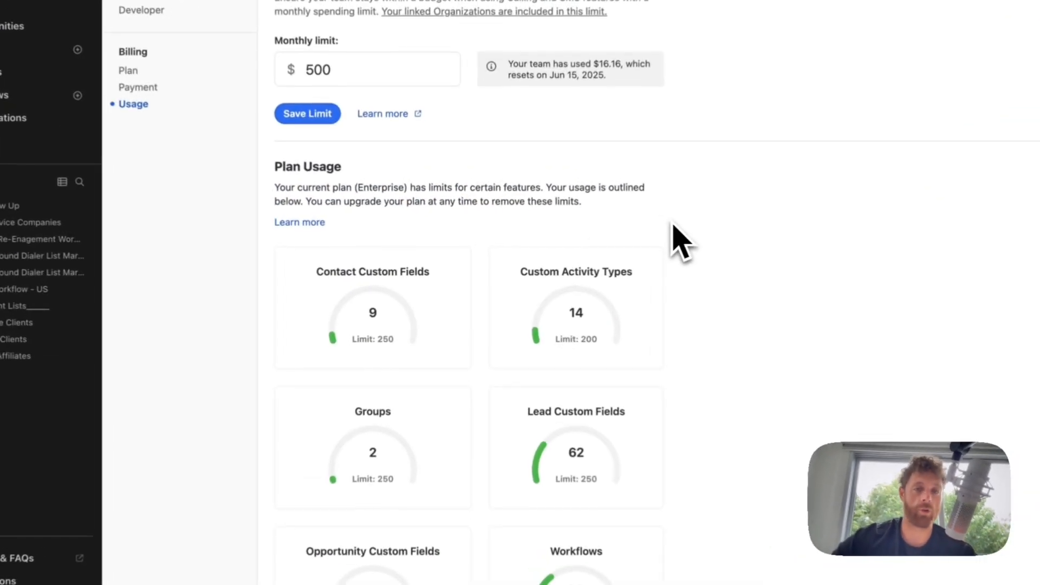
scroll(672, 224, up, 5)
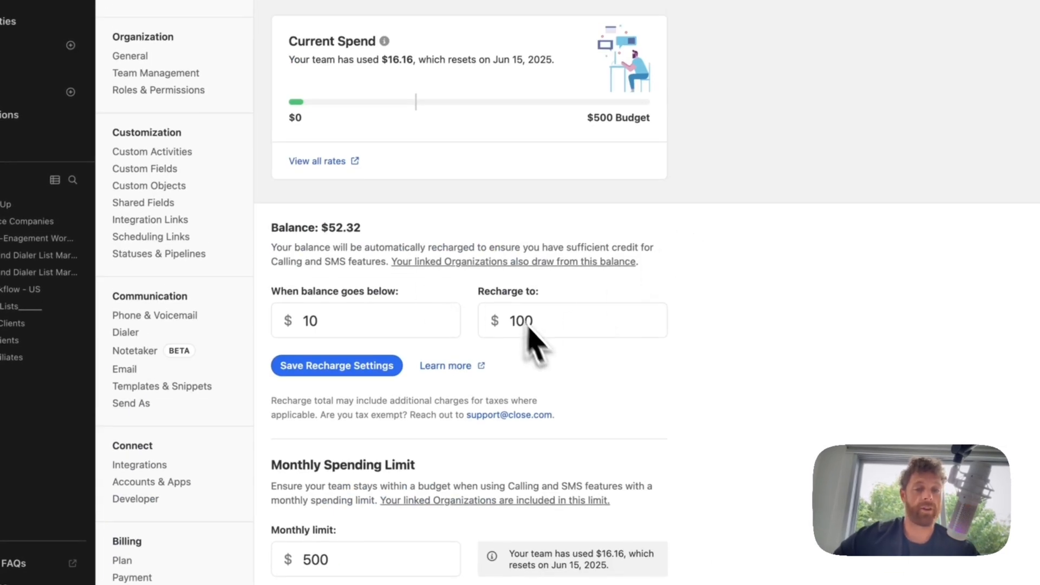
scroll(529, 327, down, 8)
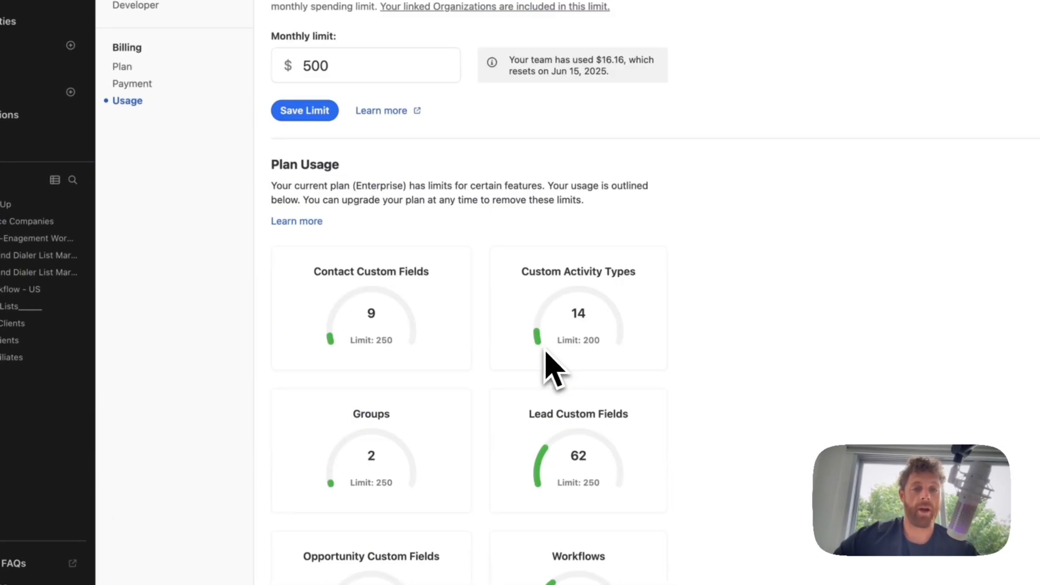
triple_click(295, 188)
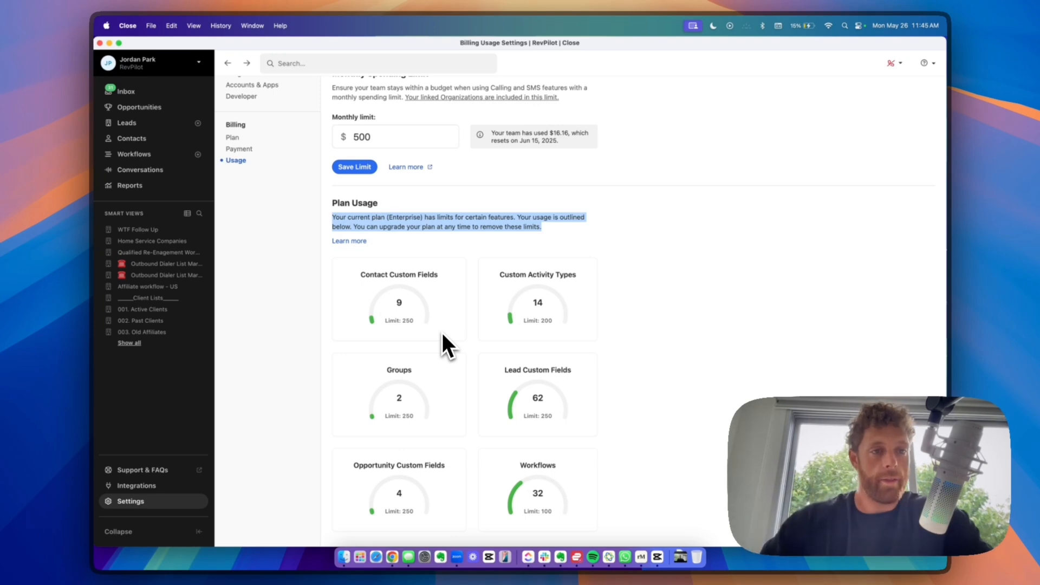
click(144, 124)
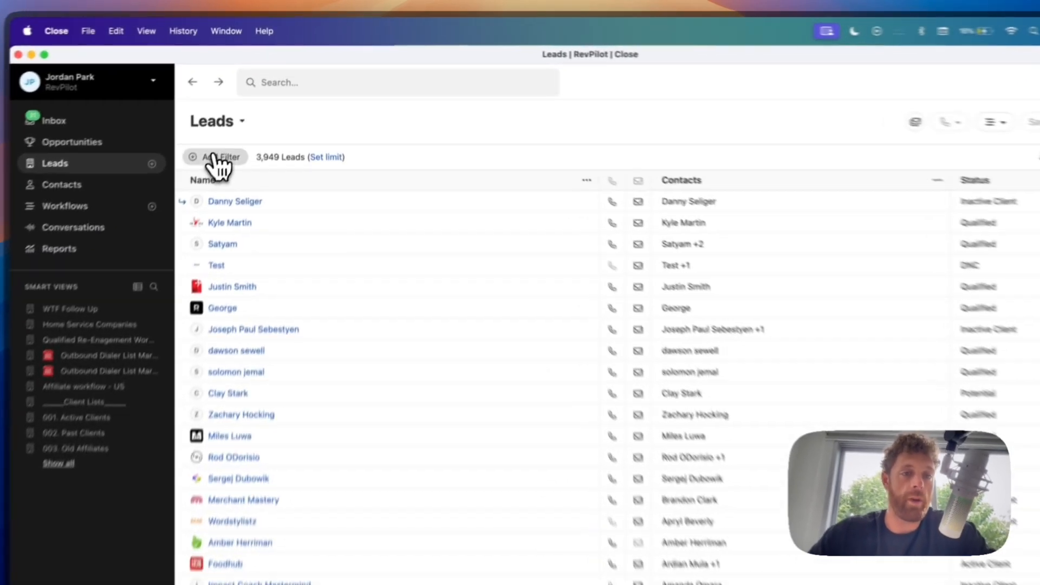
- Reload the leads list, glance at the contacts list, and return to leads
click(244, 118)
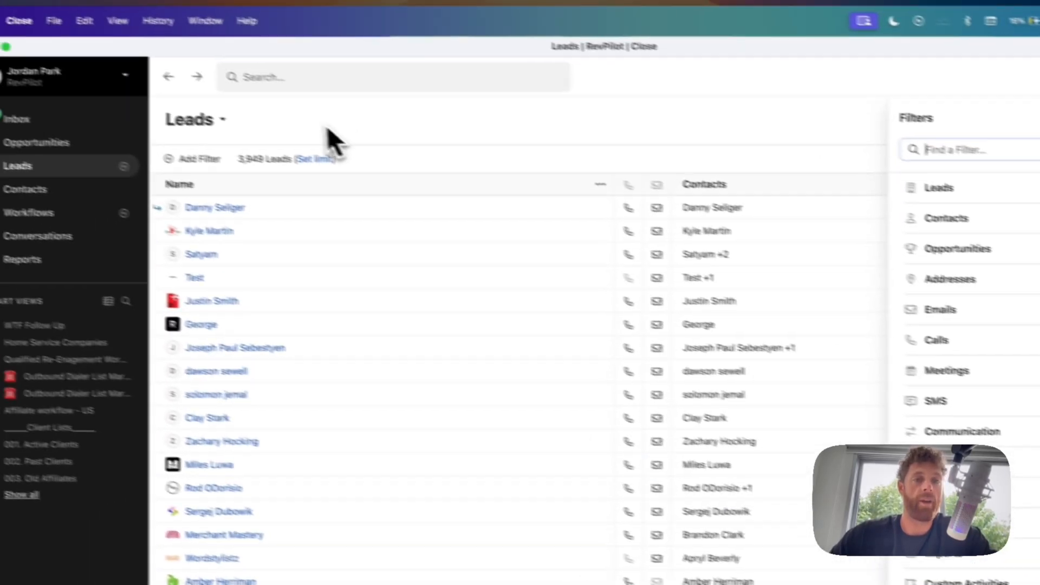
click(57, 177)
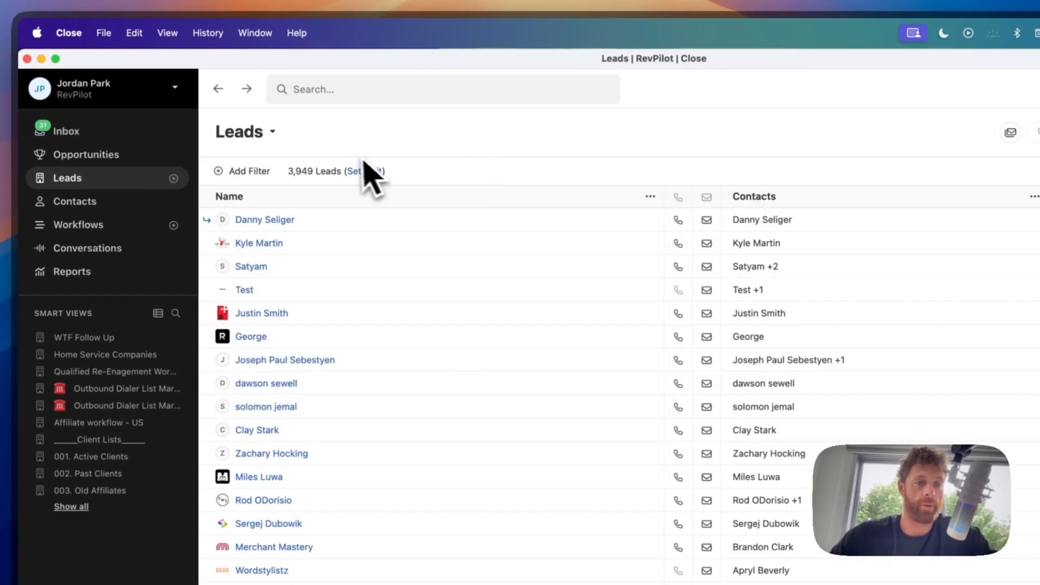
click(71, 200)
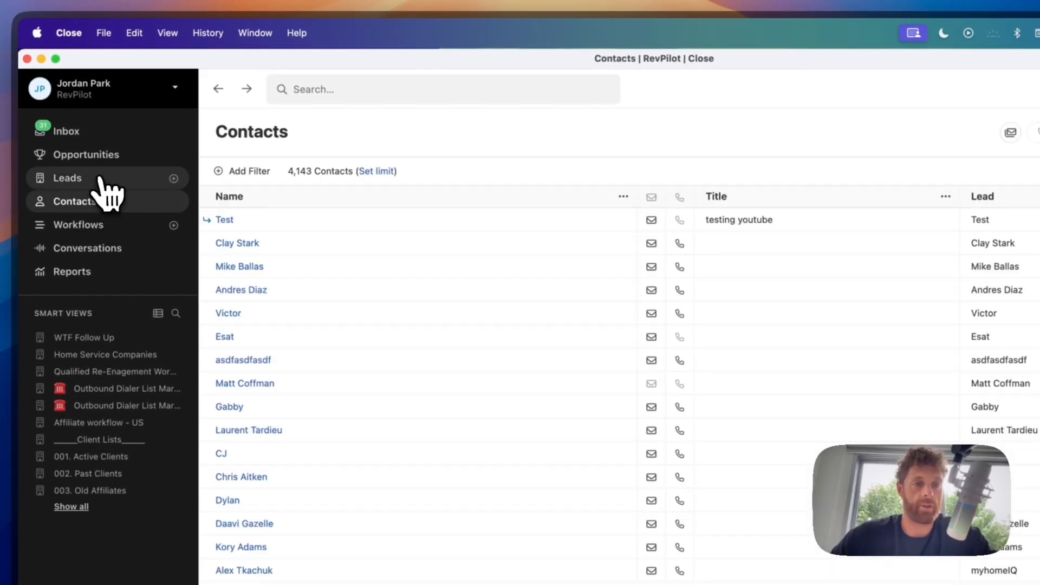
click(97, 180)
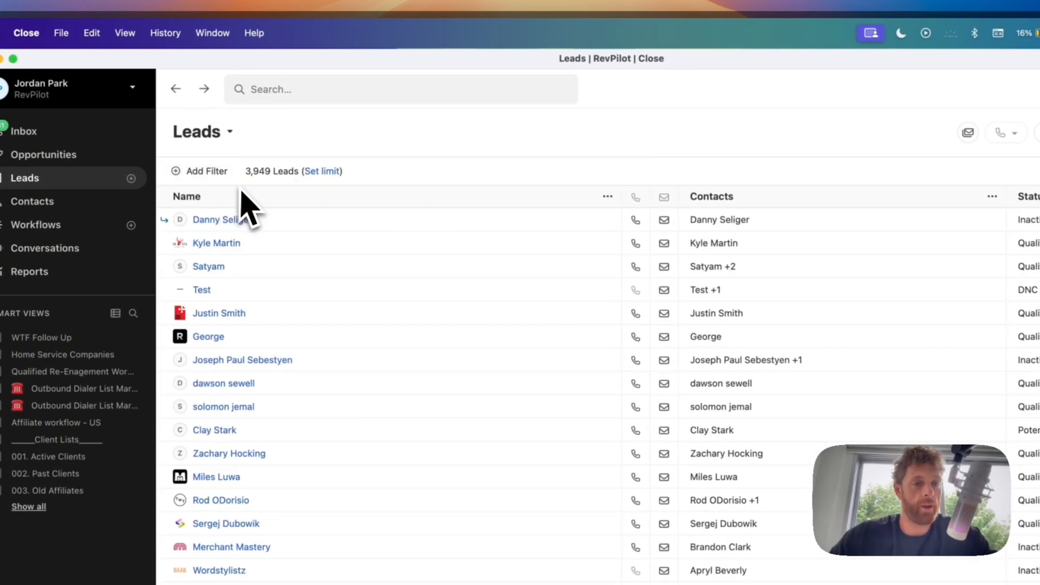
- Filter leads to Current status Bad Data, leaving 4 leads, and start saving a smart view
click(220, 174)
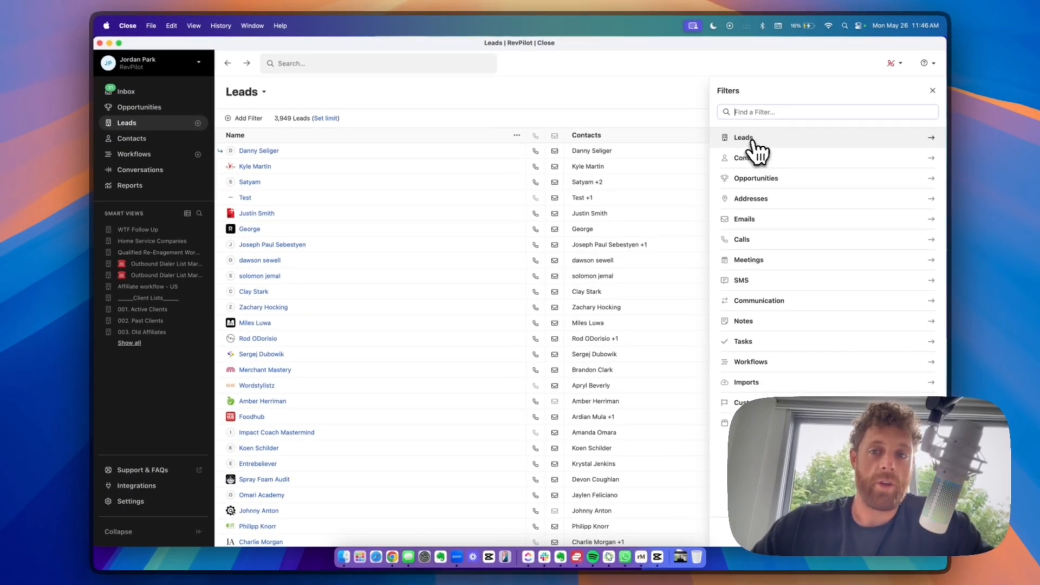
click(753, 142)
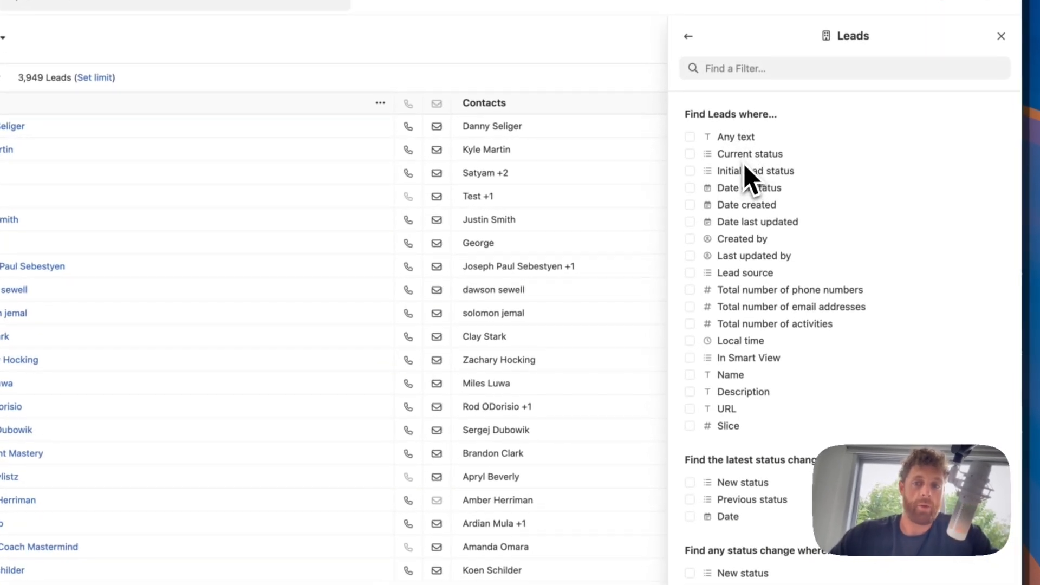
click(747, 156)
click(738, 212)
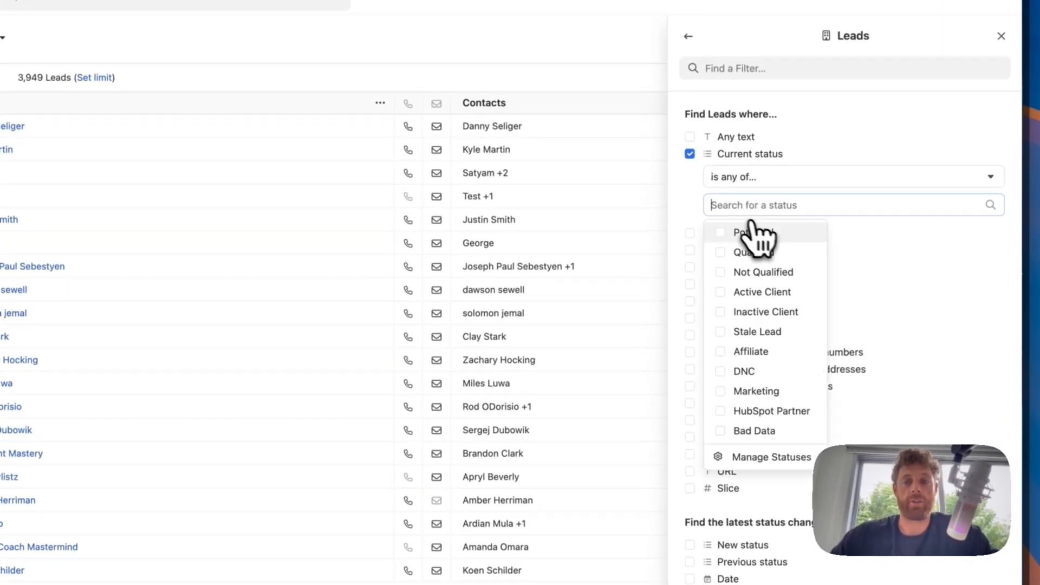
click(756, 432)
click(687, 197)
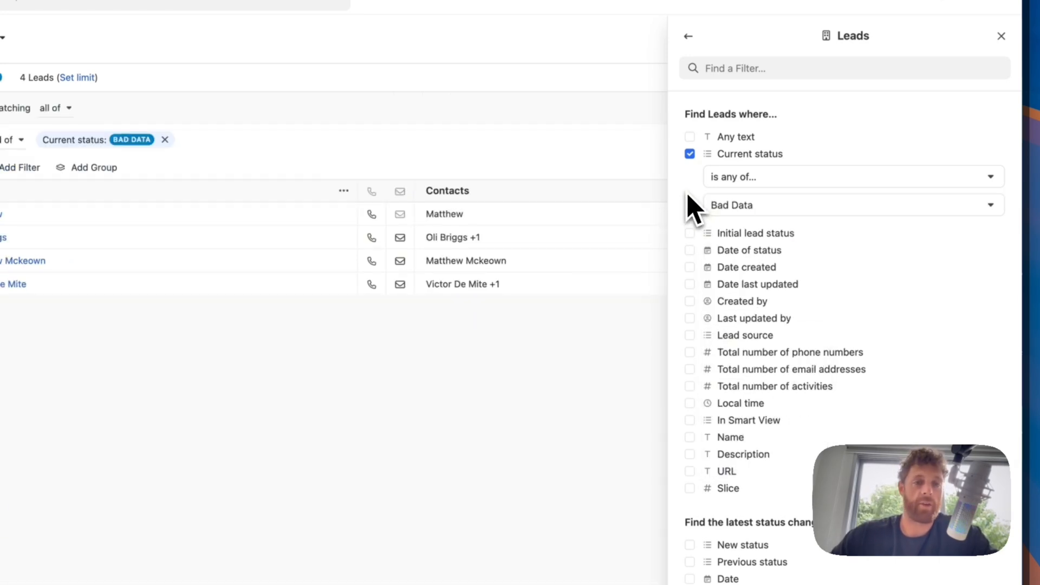
click(1006, 543)
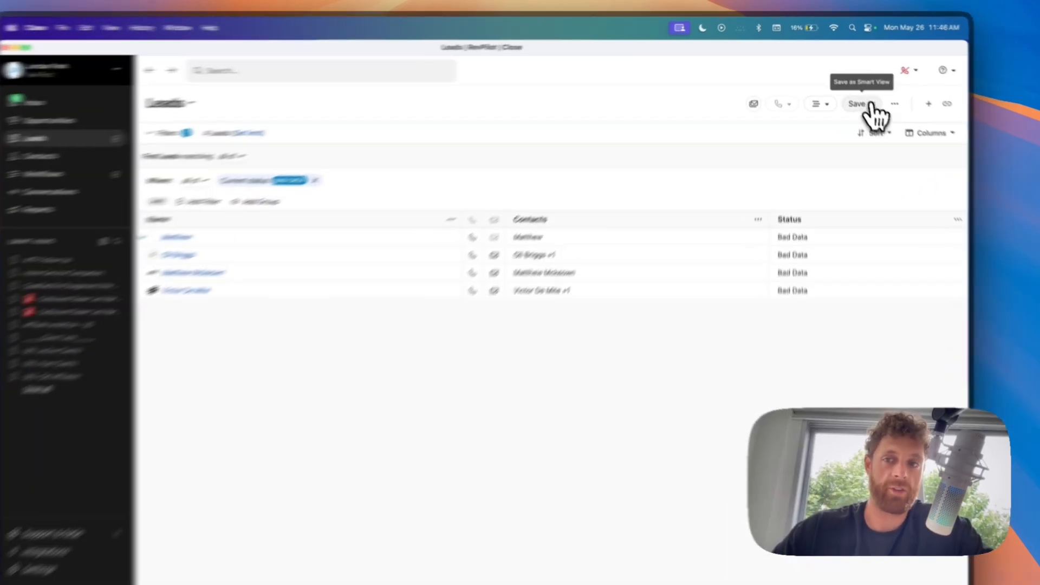
click(861, 92)
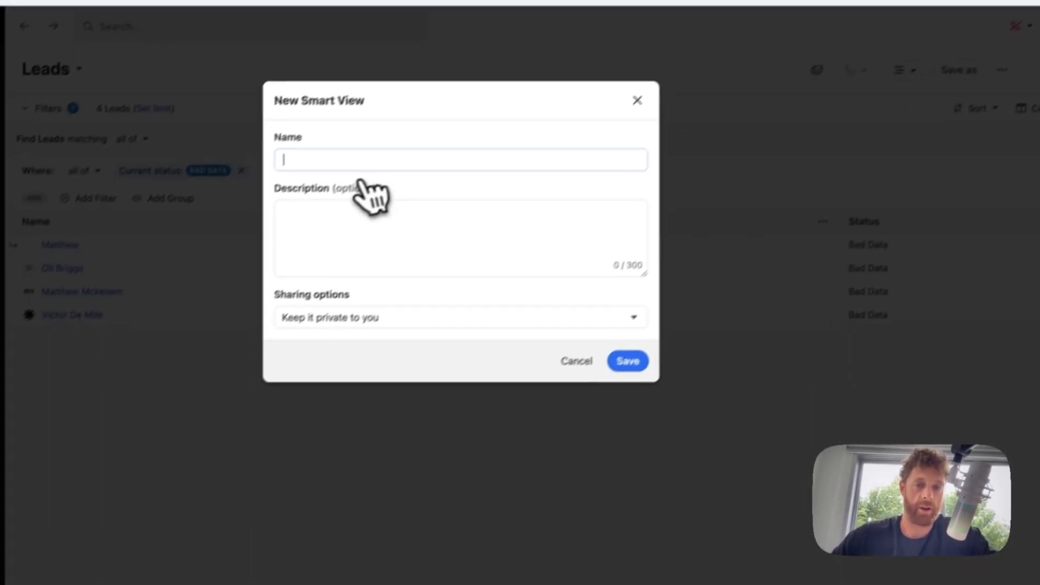
- Check the smart view sharing options, cancel the new view, and remove the Bad Data filter
click(361, 308)
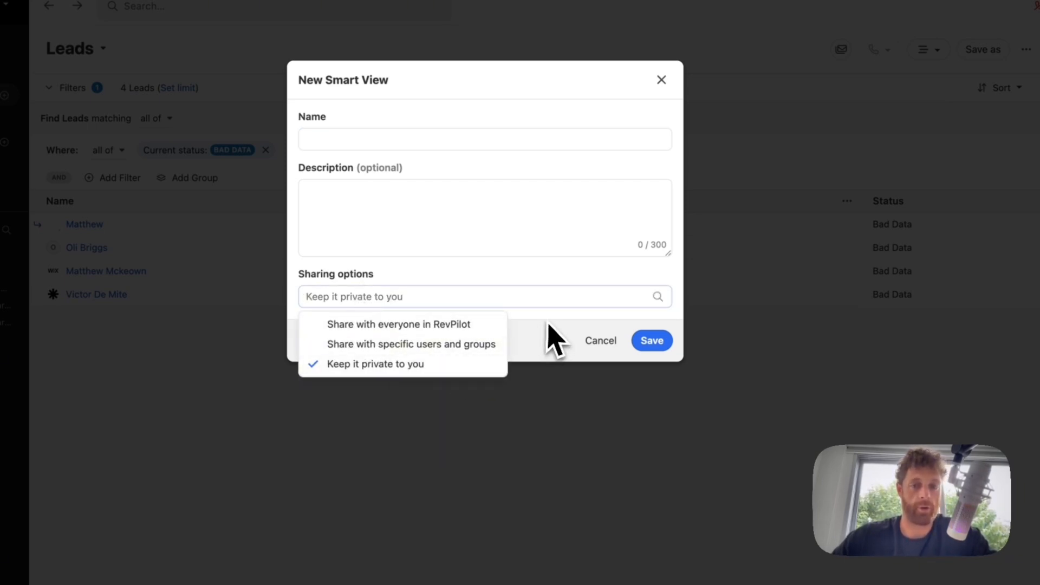
click(553, 339)
click(601, 340)
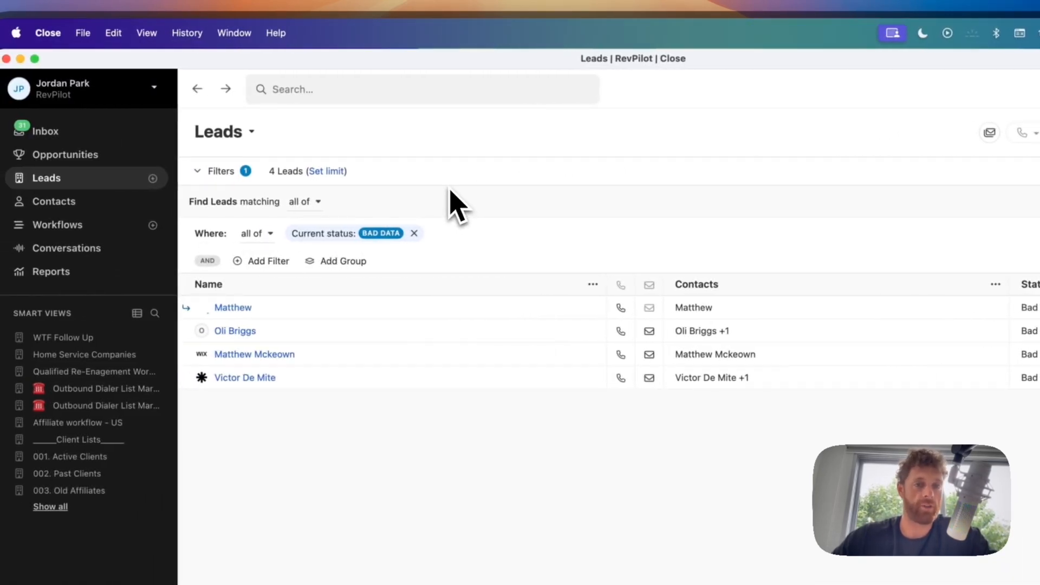
click(415, 233)
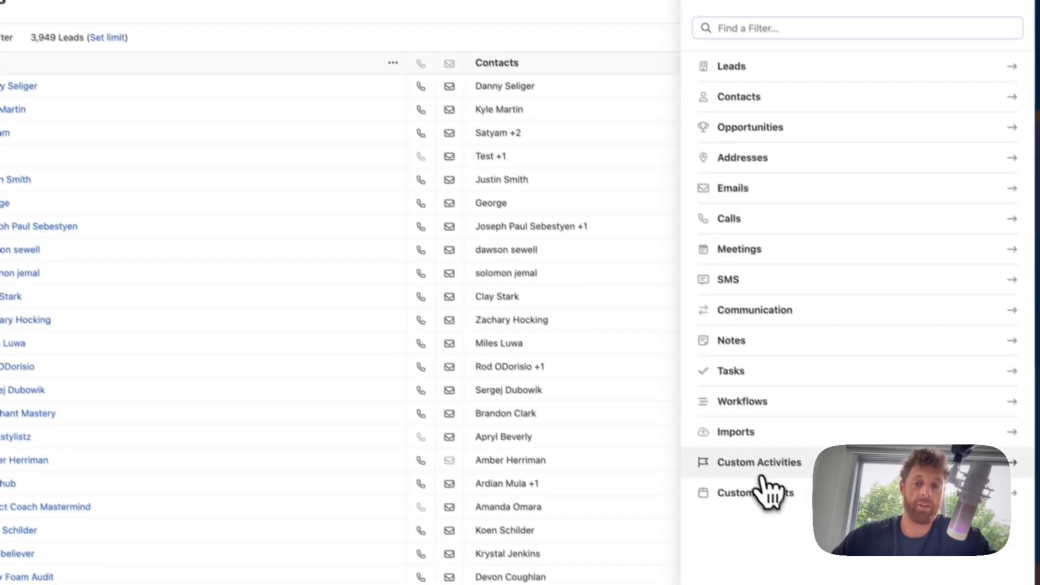
- Add a custom activity filter requiring a 03. Call Booked activity
click(760, 472)
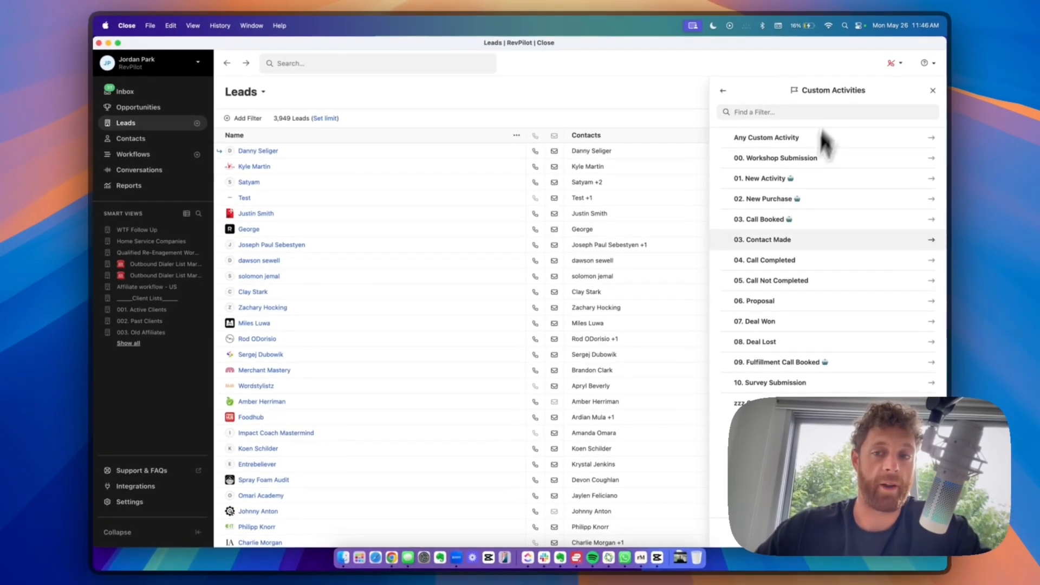
click(763, 222)
click(748, 157)
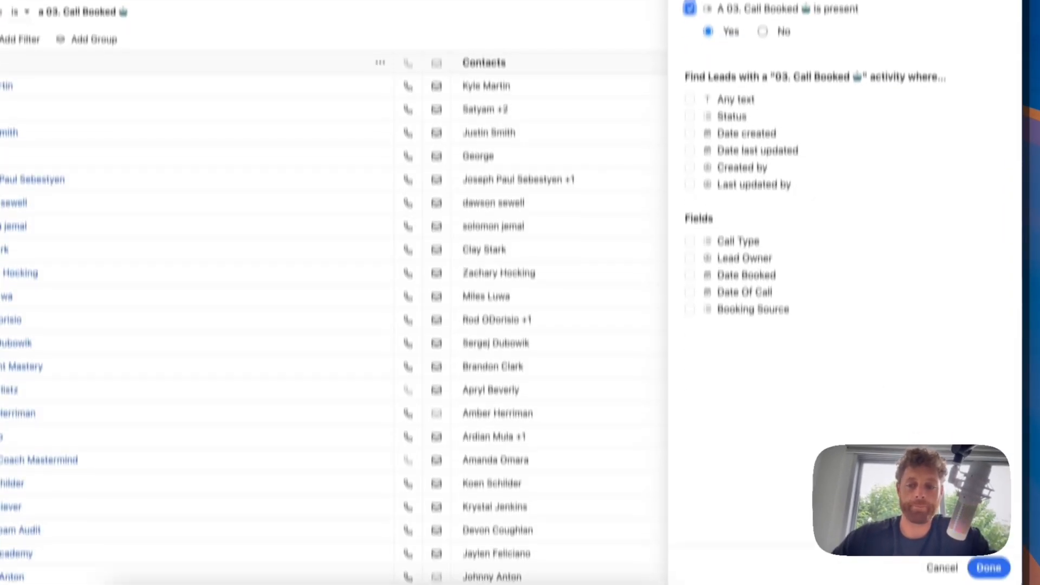
click(992, 569)
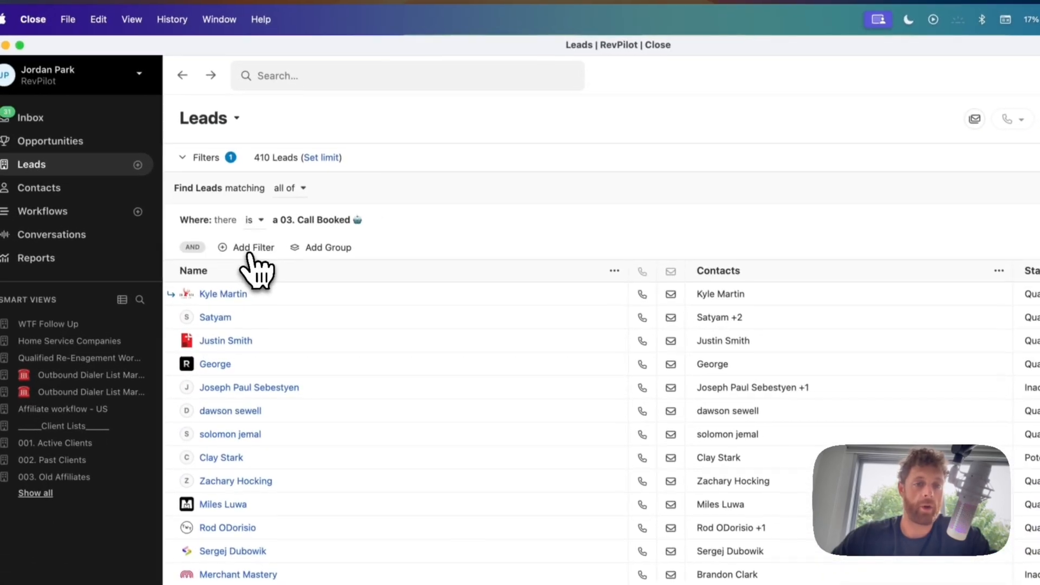
- Add a filter excluding leads with a 04. Call Completed activity, leaving 227 leads
click(250, 254)
click(784, 465)
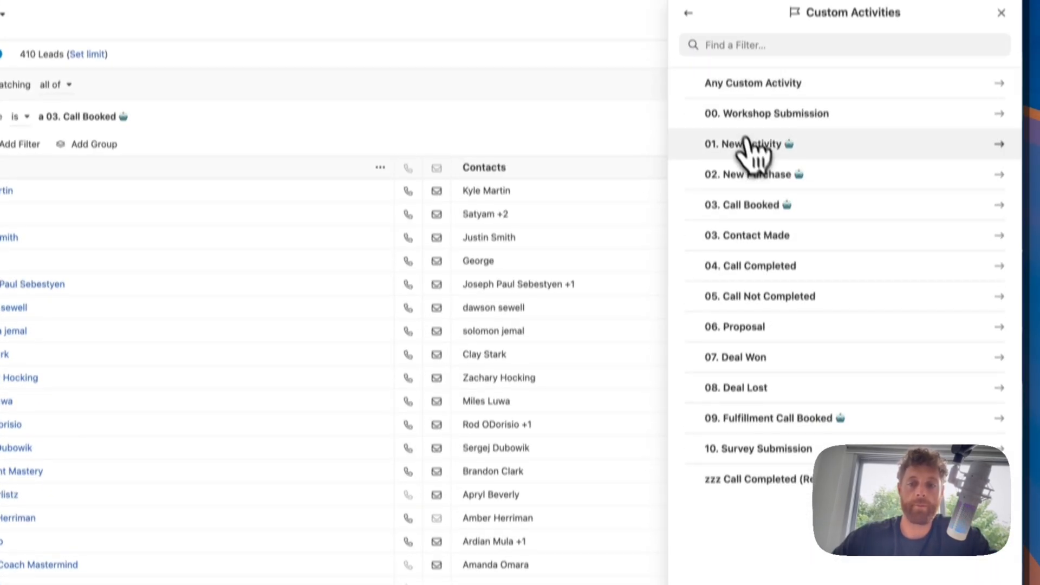
click(749, 266)
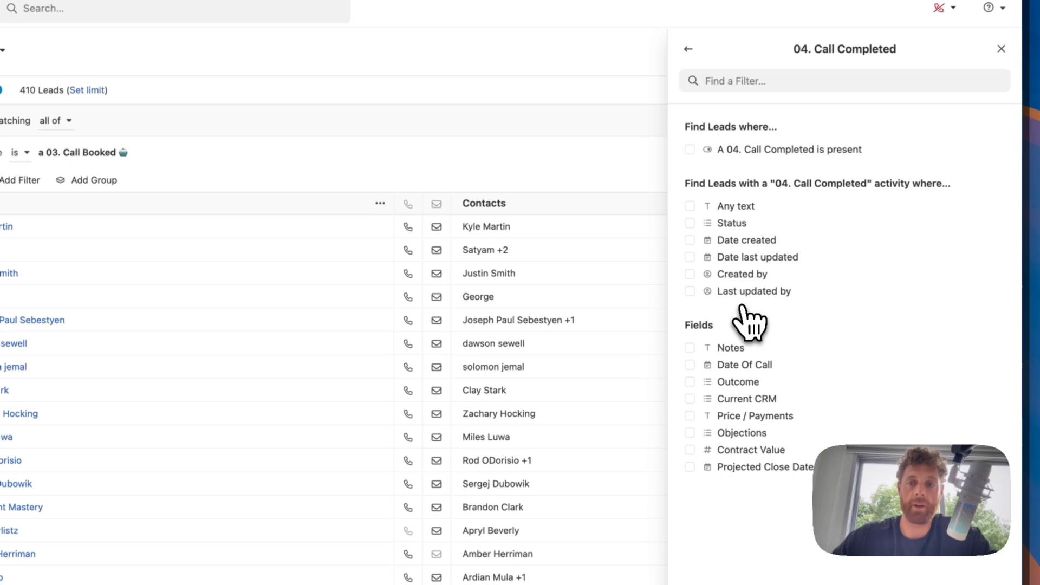
click(721, 151)
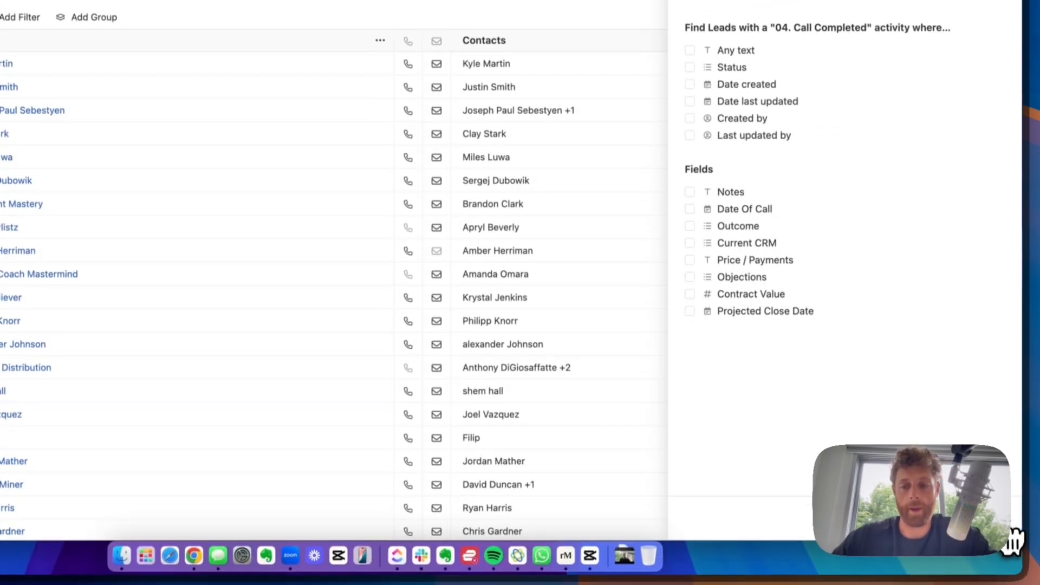
click(1002, 524)
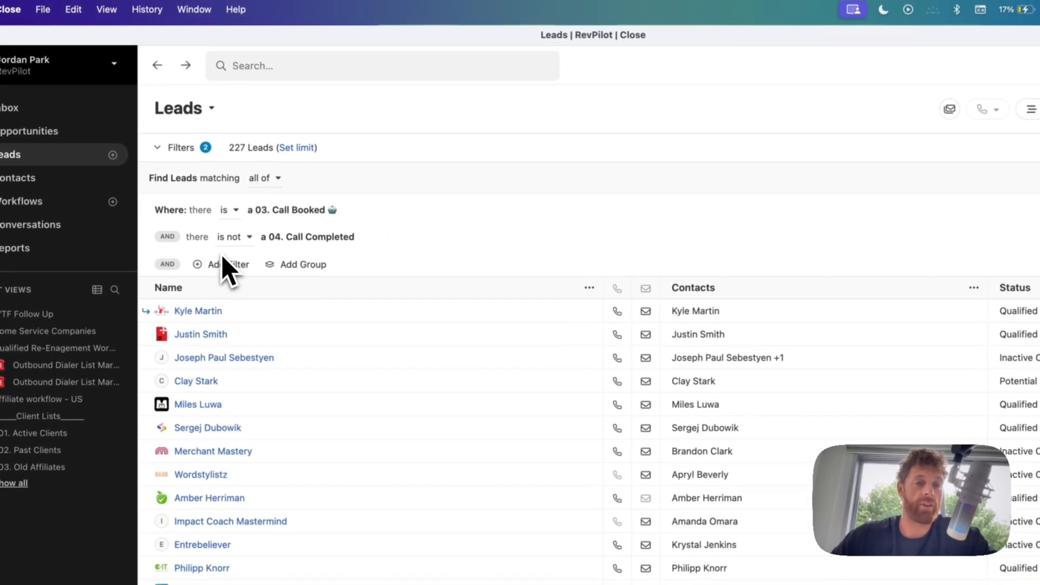
click(217, 266)
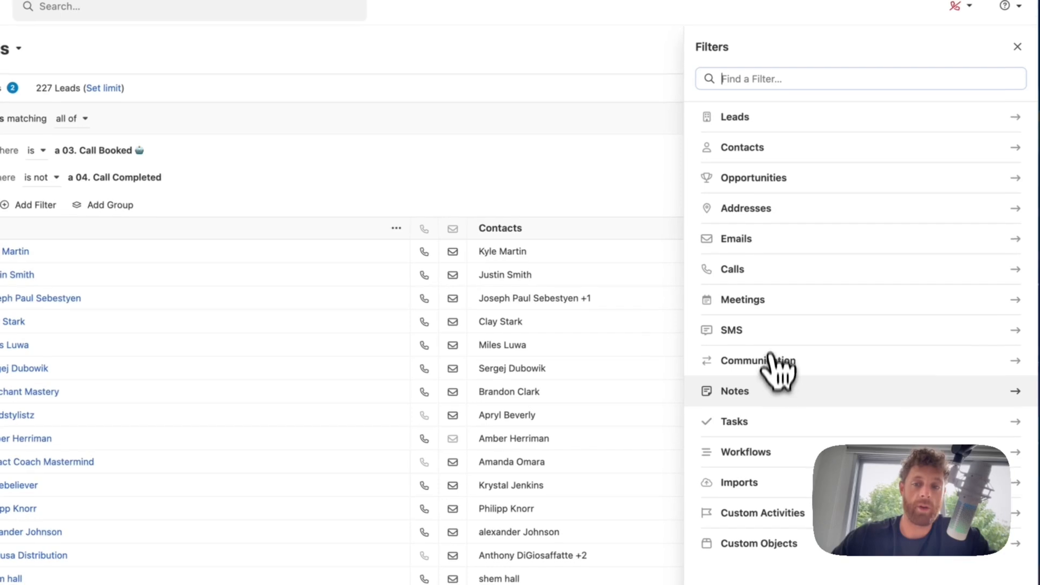
- Exclude leads whose last communication date is within the last 30 days, leaving 112 leads
click(774, 360)
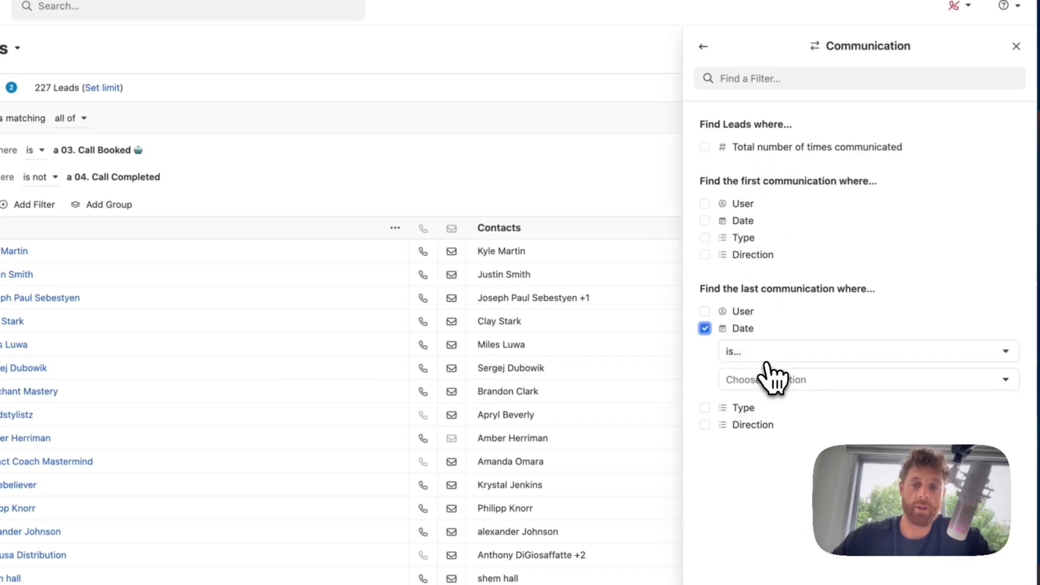
click(778, 444)
click(779, 378)
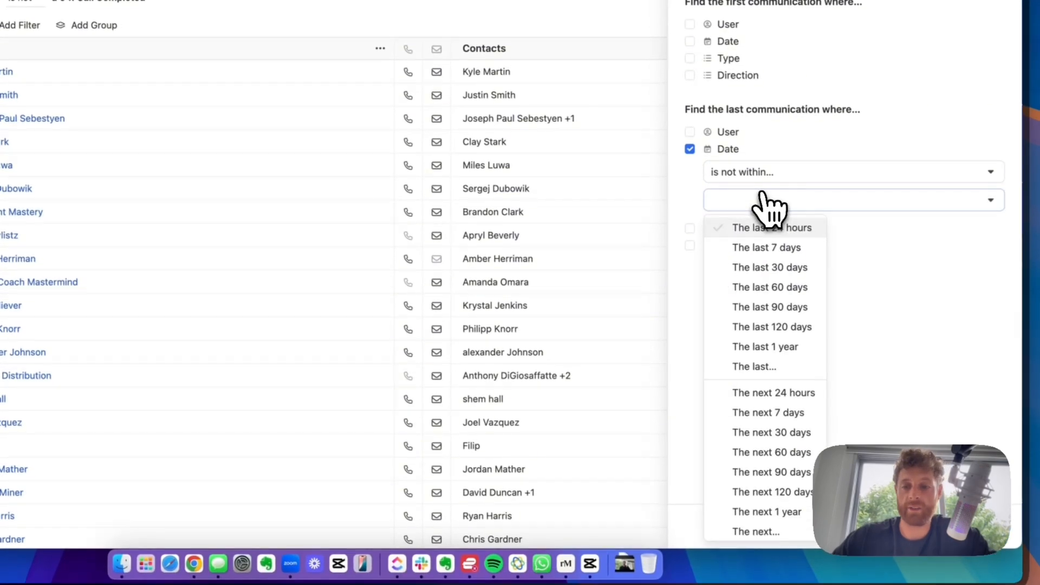
click(774, 268)
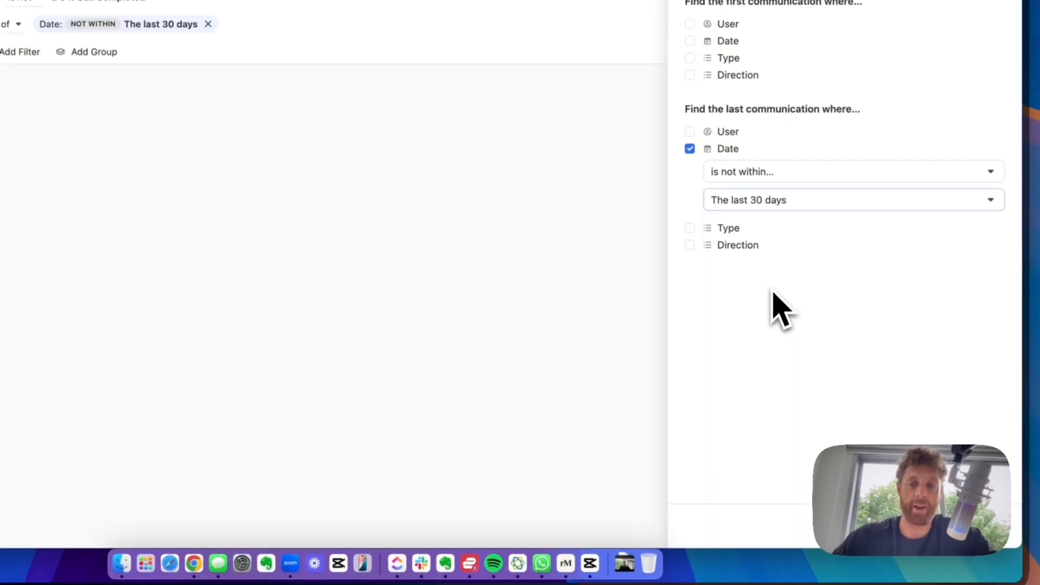
click(997, 532)
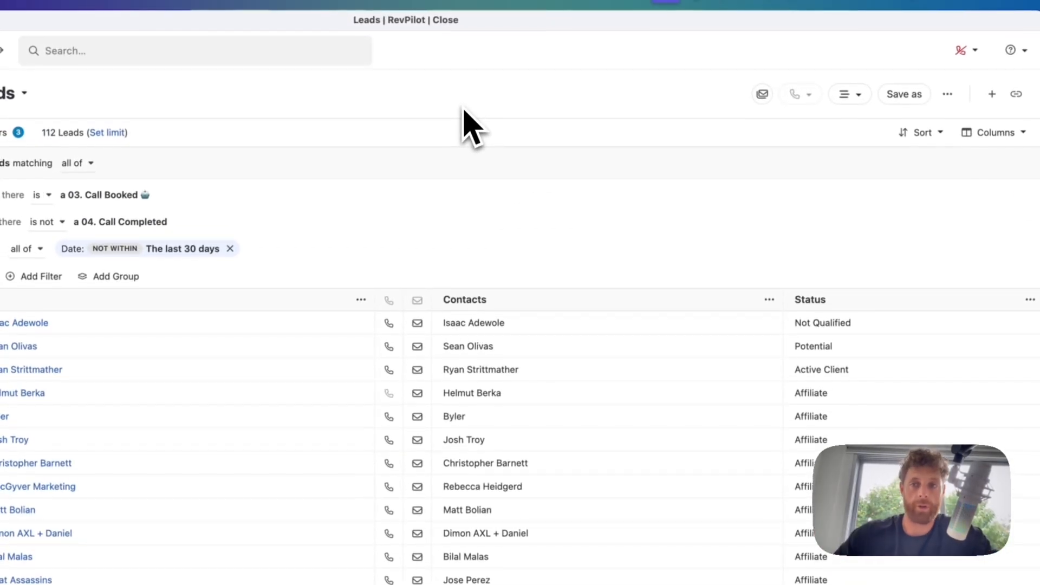
- Save the filtered list as a smart view named 'test youtube'
click(904, 94)
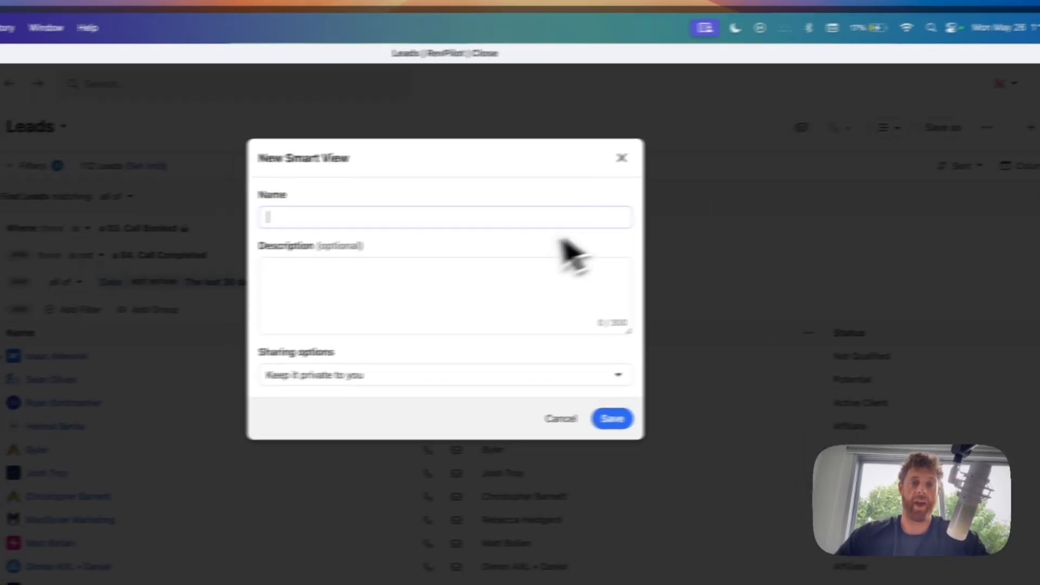
text(test youtube)
key(Return)
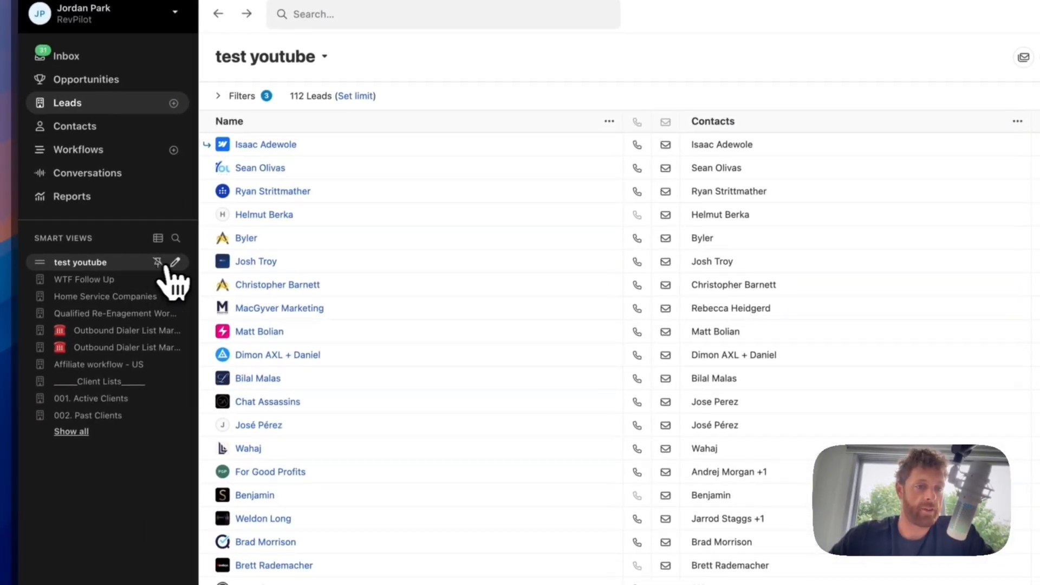
- Share the 'test youtube' smart view with the Closers and Setters groups
click(176, 263)
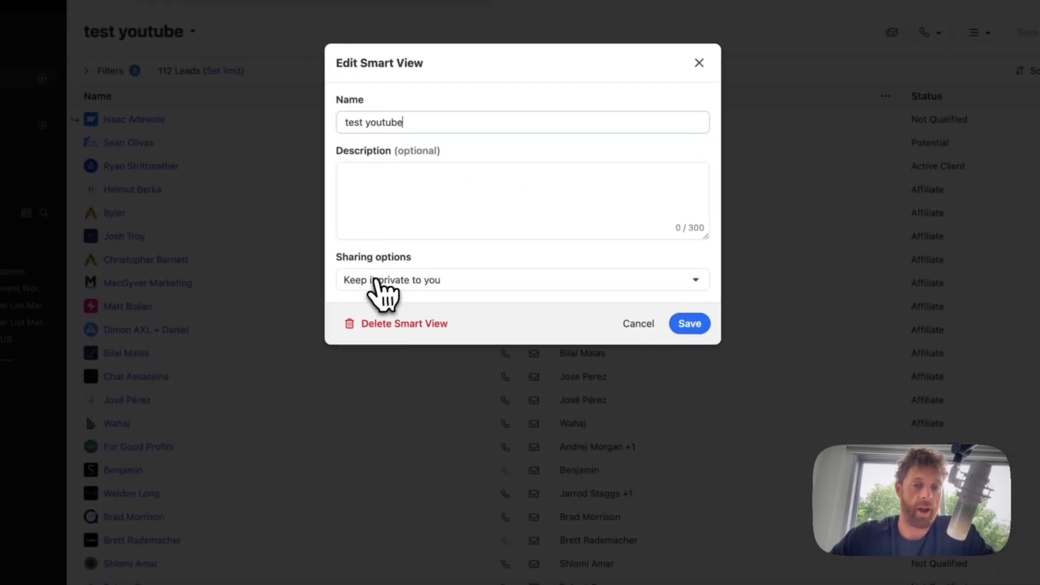
click(509, 304)
click(404, 328)
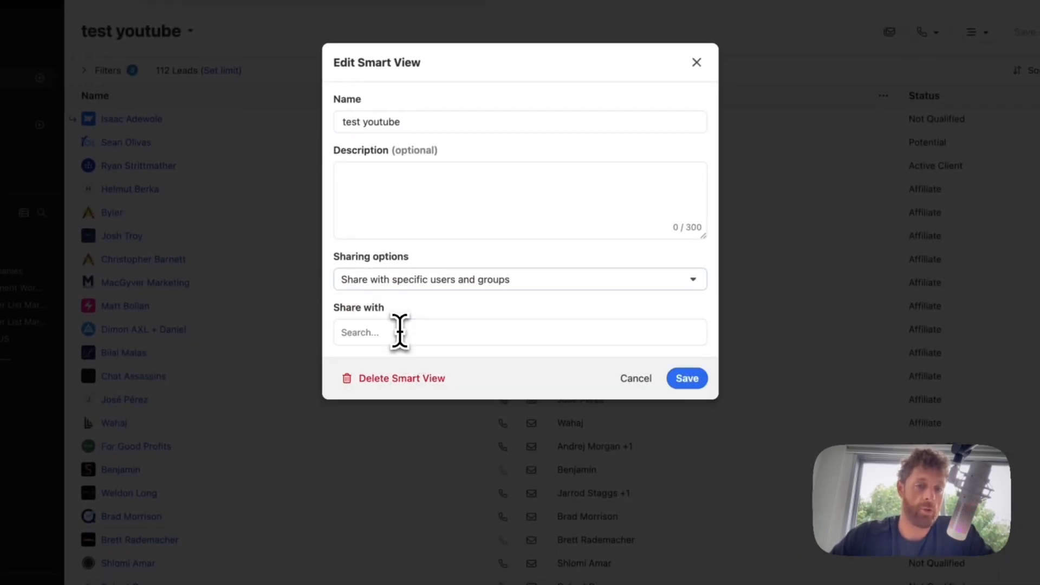
click(399, 332)
click(400, 402)
click(401, 402)
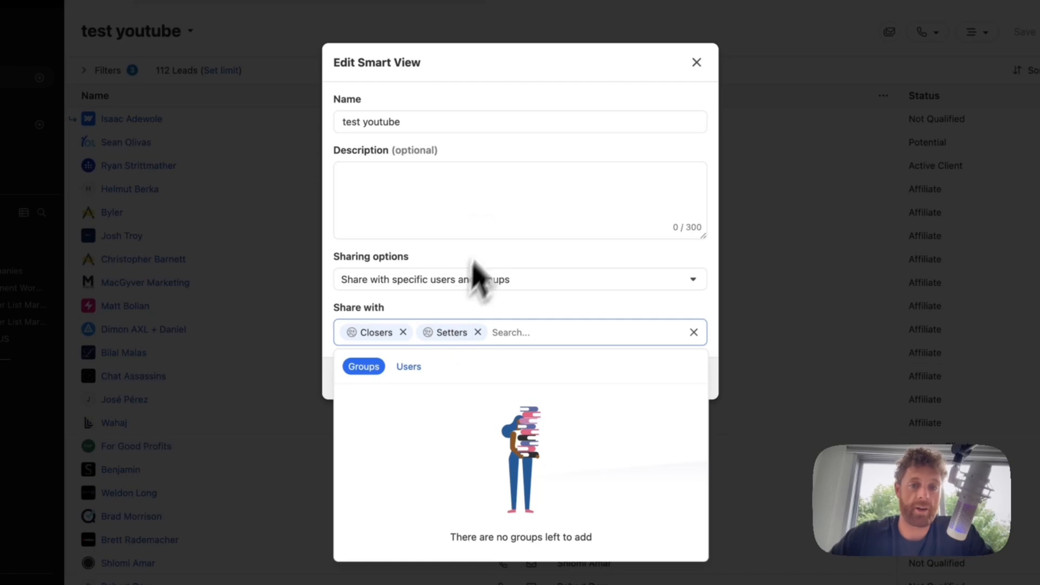
click(487, 222)
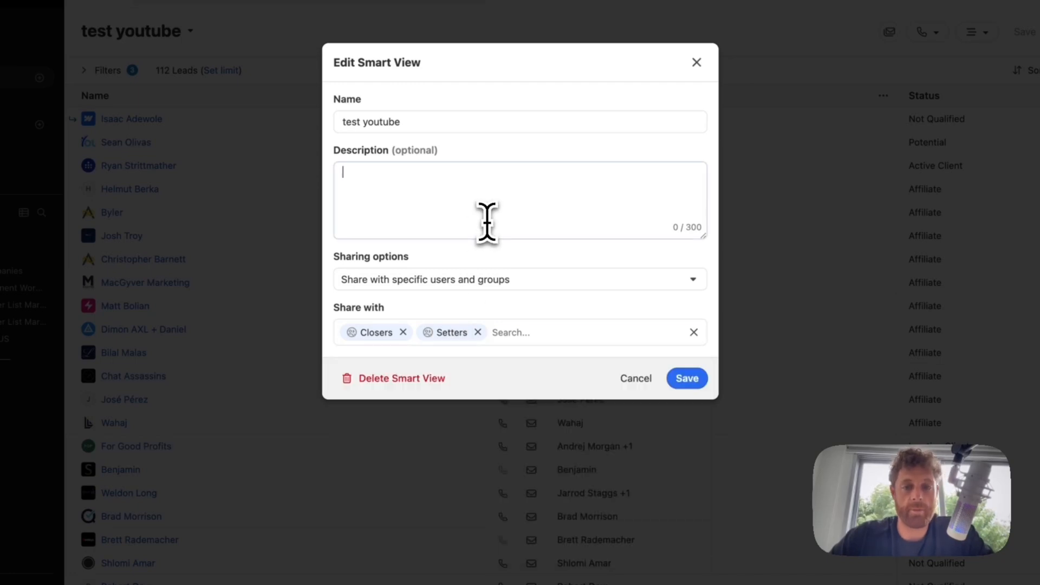
click(693, 378)
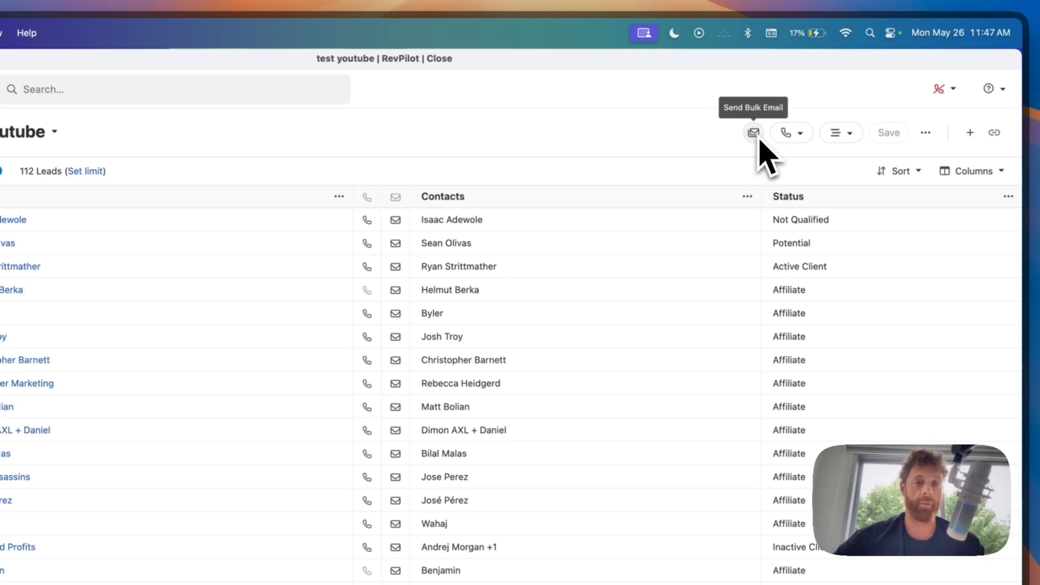
click(787, 133)
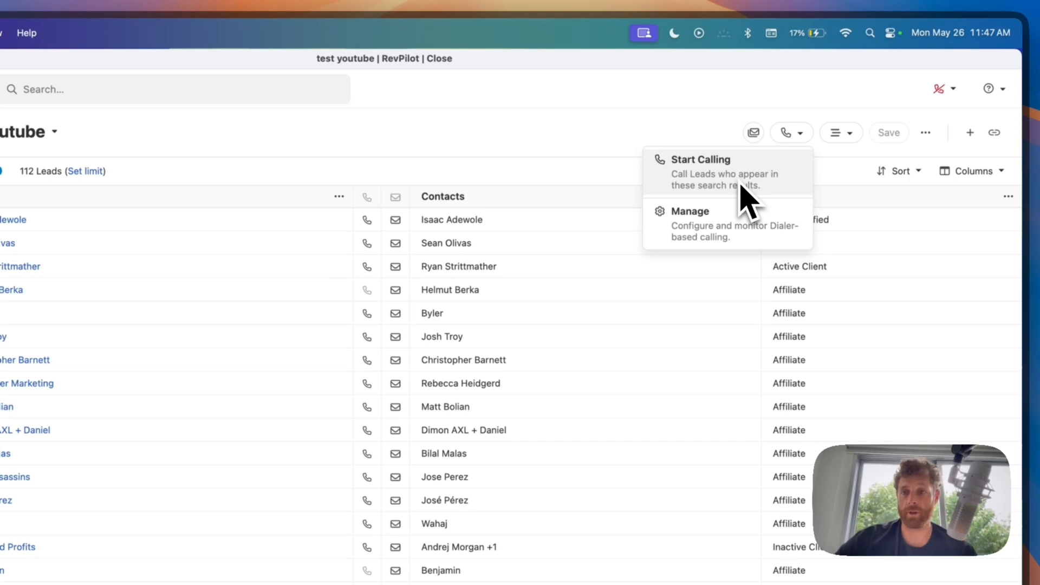
click(843, 136)
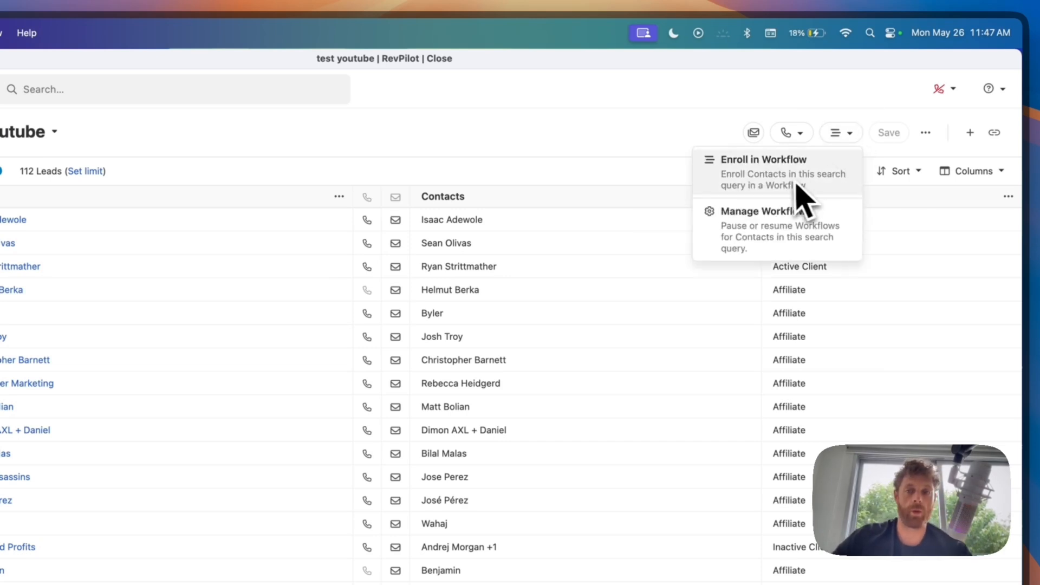
click(559, 161)
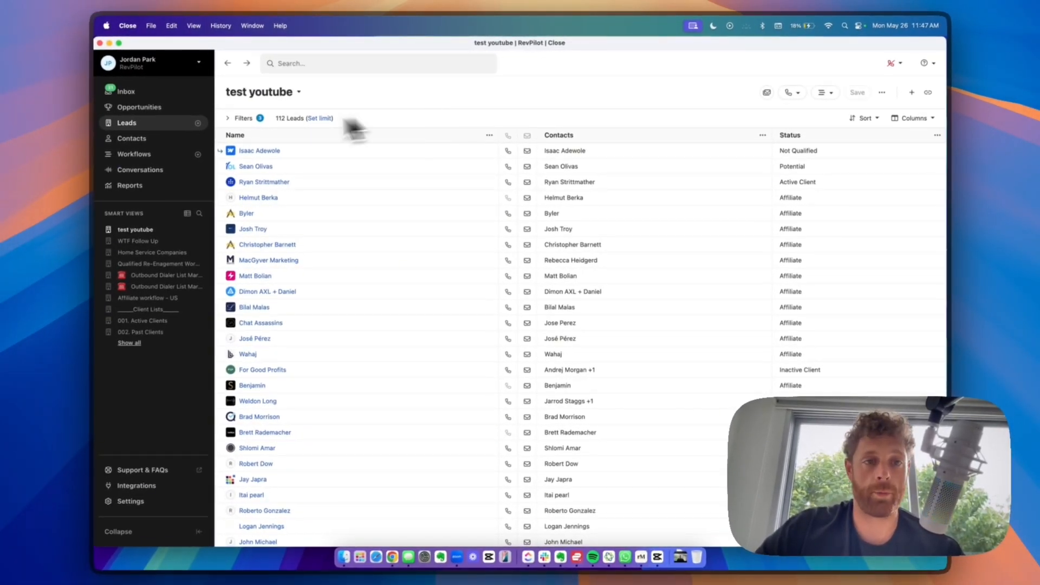
click(255, 118)
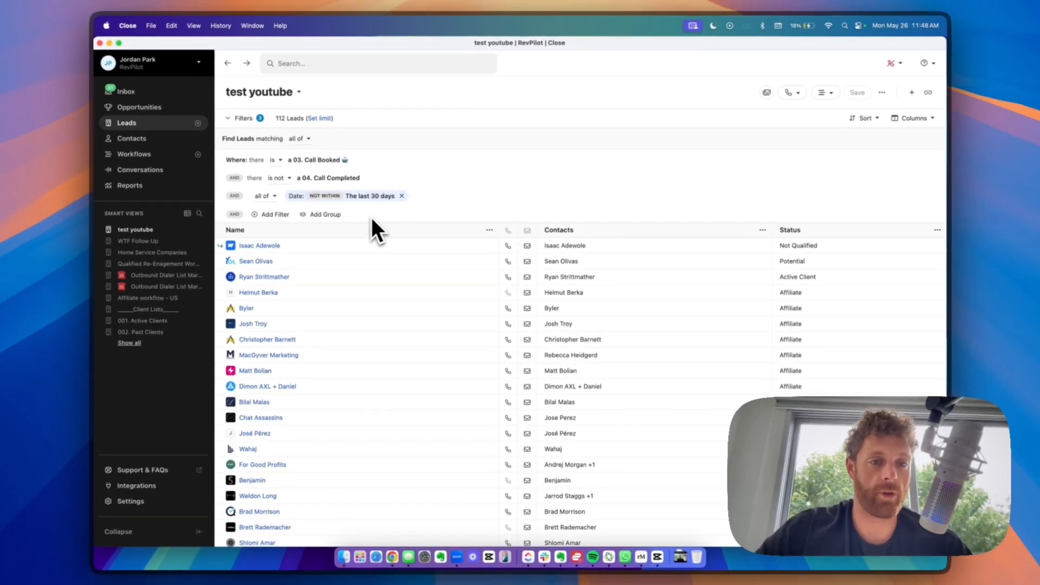
click(250, 118)
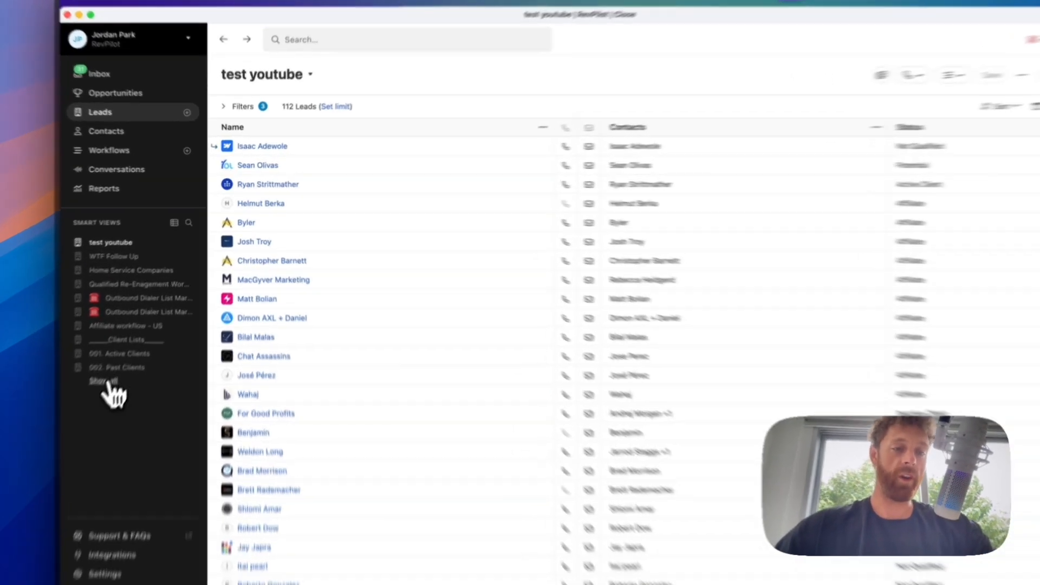
- Browse all smart views, opening Opportunity Follow-up and the empty 01. Today's Calls view
click(129, 342)
scroll(137, 355, down, 5)
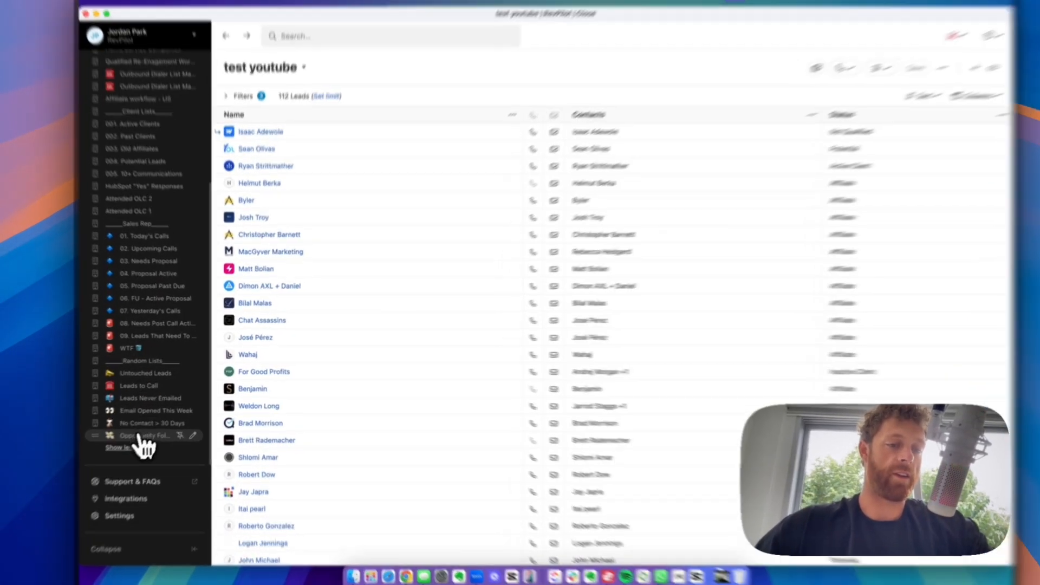
click(157, 428)
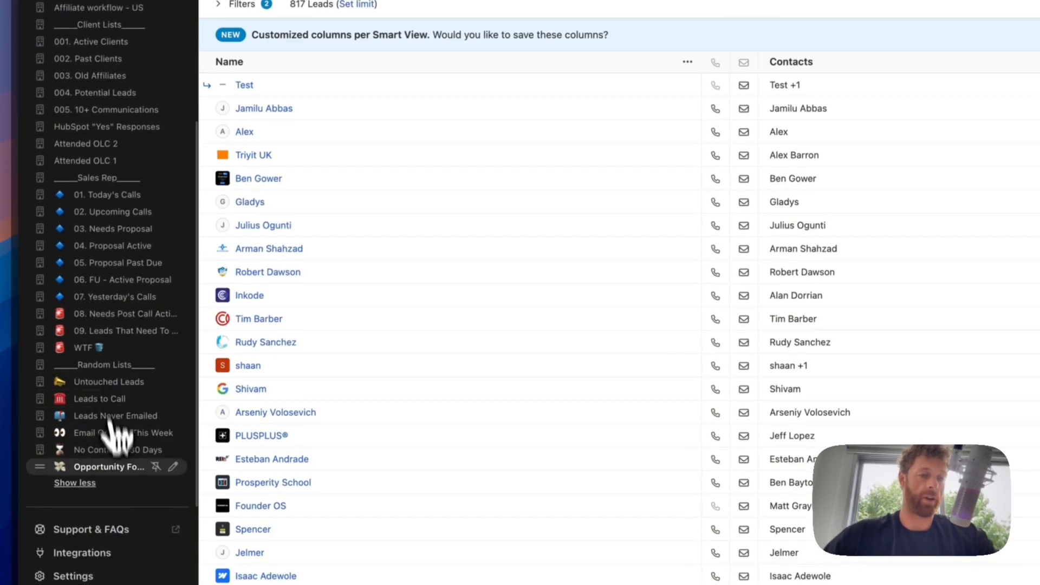
click(109, 194)
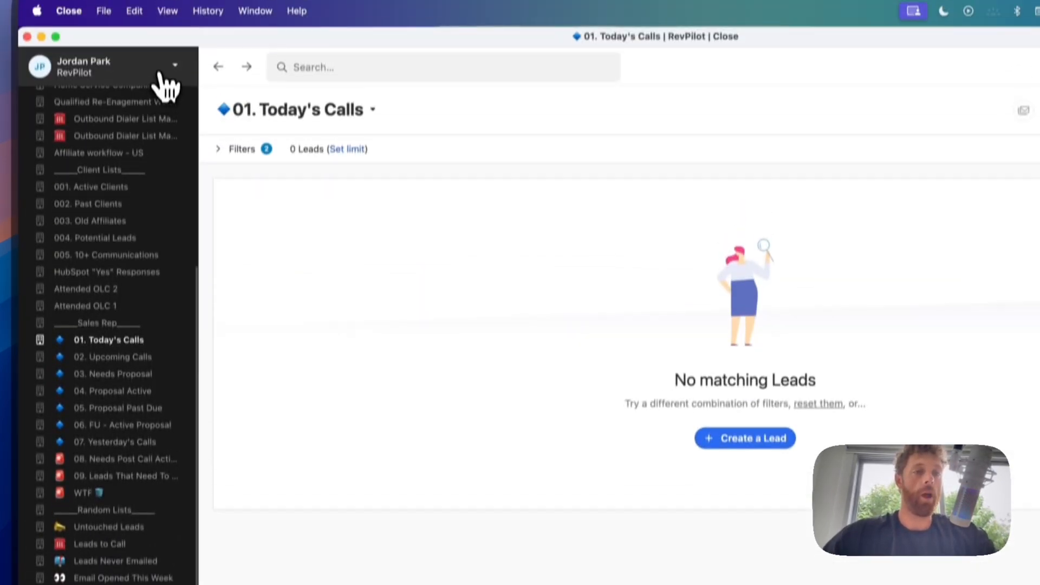
- Close the account menu and return to the full Leads list of 3,949 leads
click(174, 72)
key(ctrl+Up)
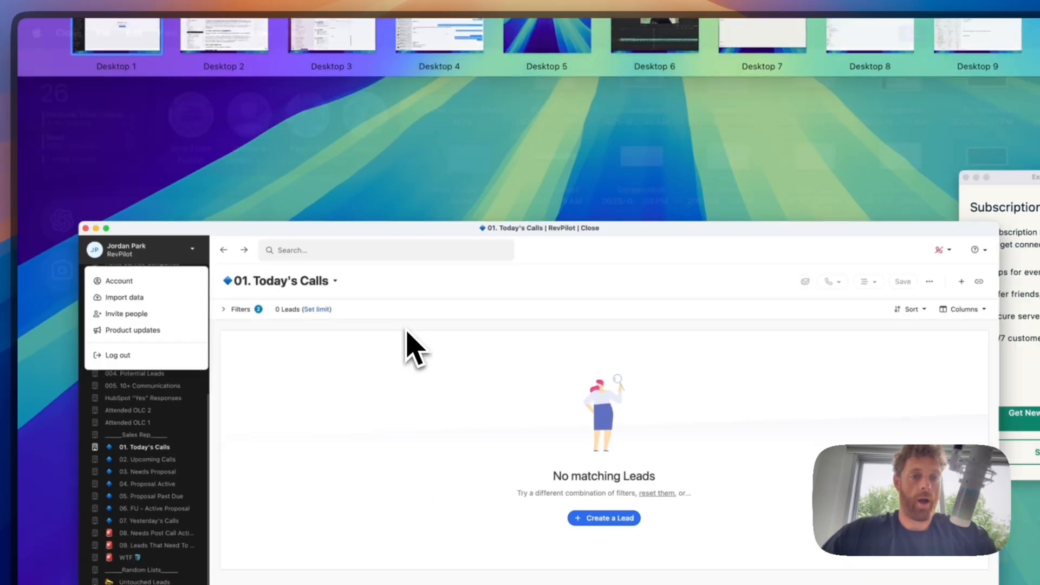
click(407, 336)
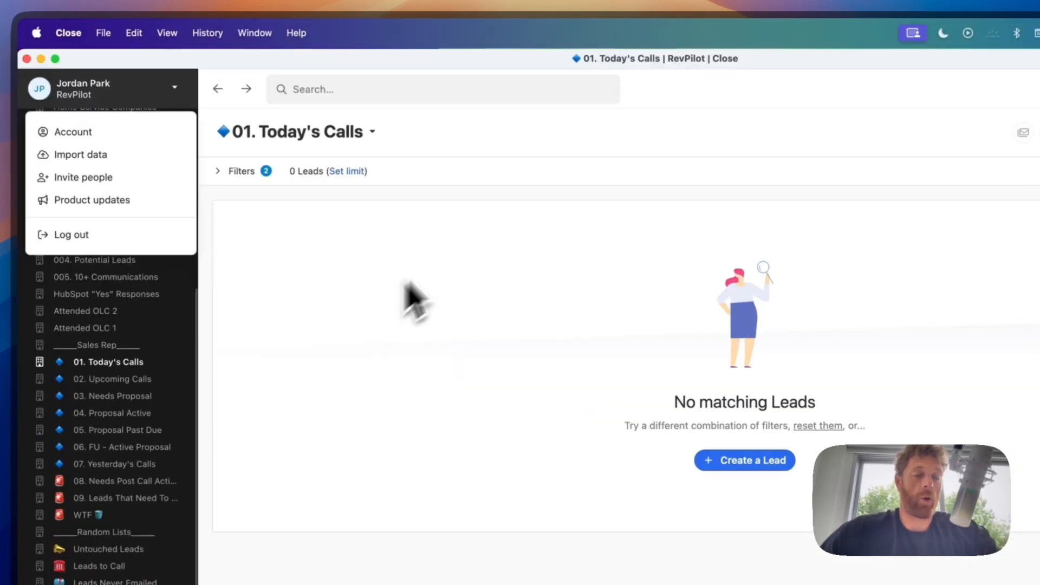
click(433, 144)
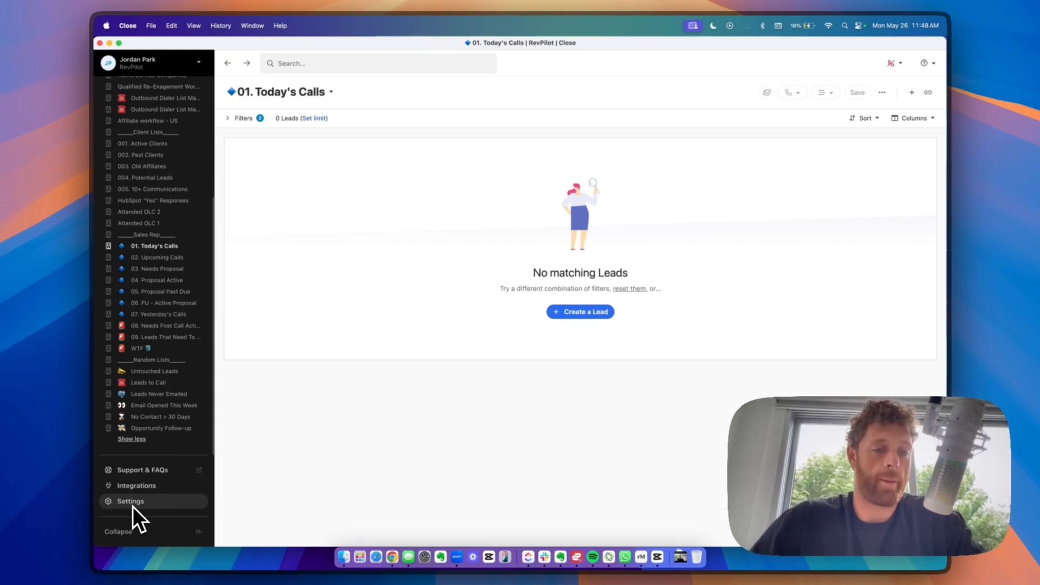
scroll(158, 171, up, 6)
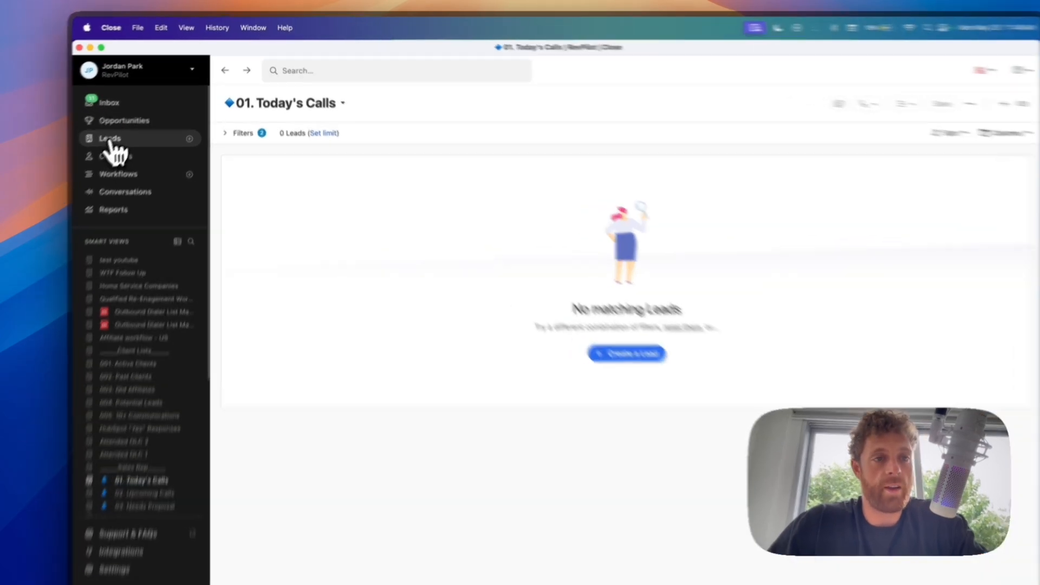
click(124, 123)
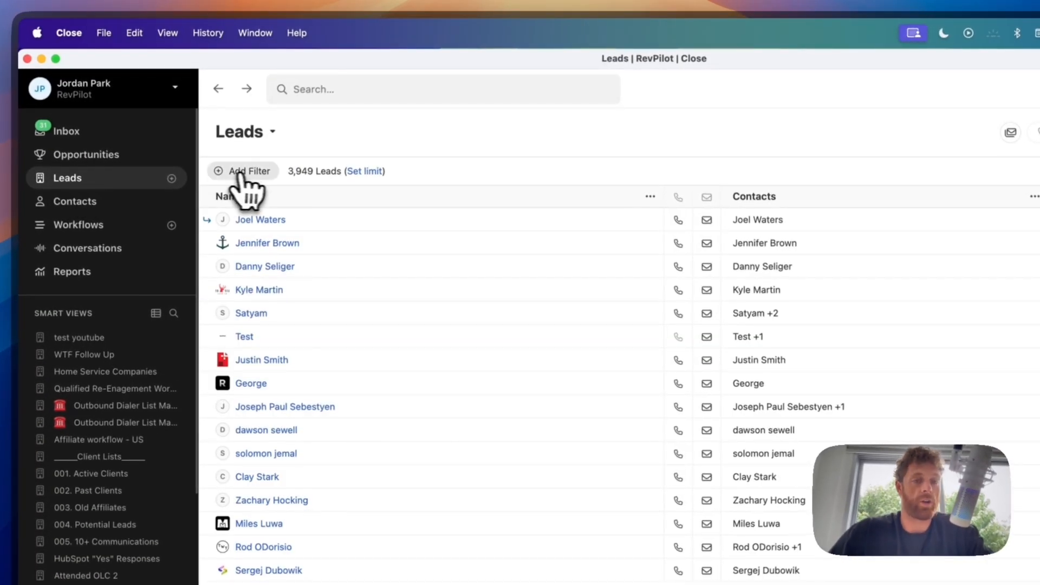
- Filter leads to more than 67 upcoming meetings, find no matches, then return to all leads
click(241, 173)
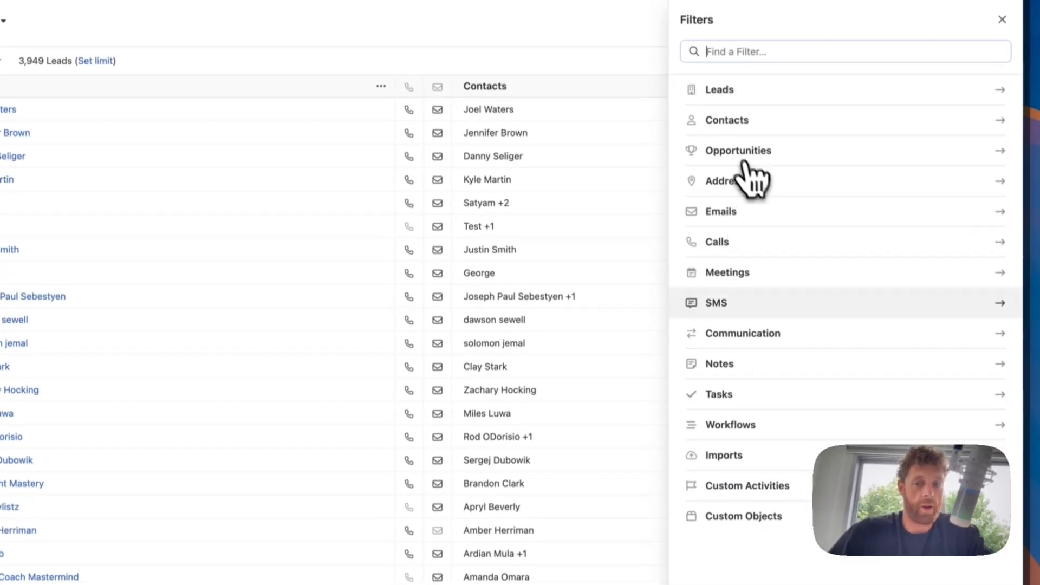
click(744, 278)
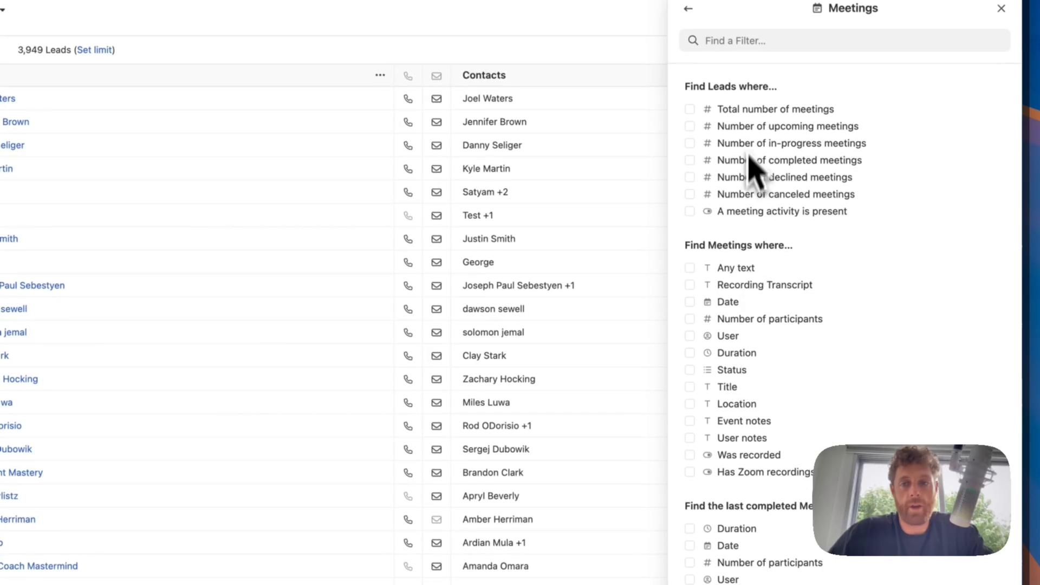
click(749, 127)
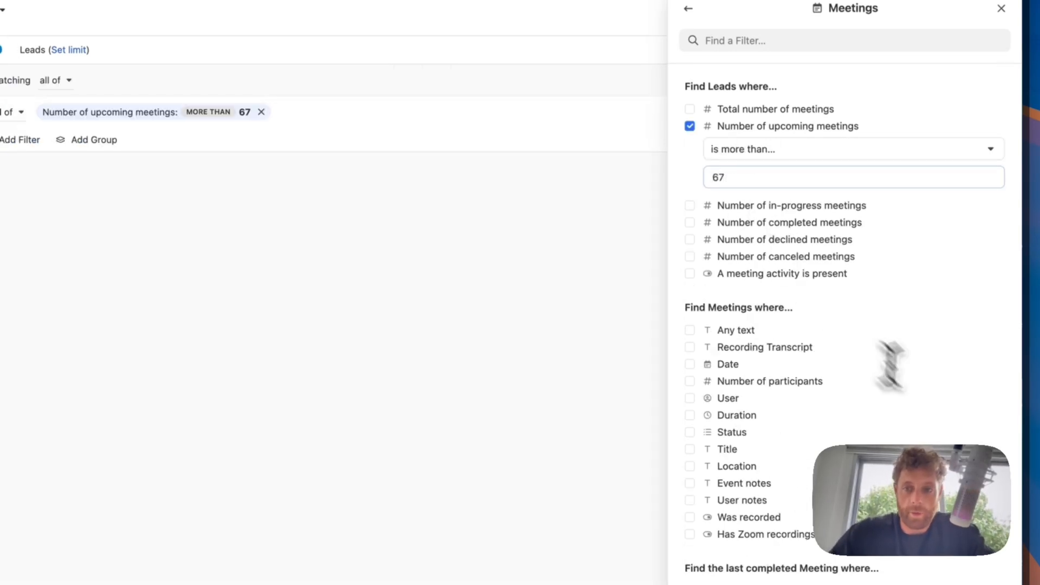
click(973, 514)
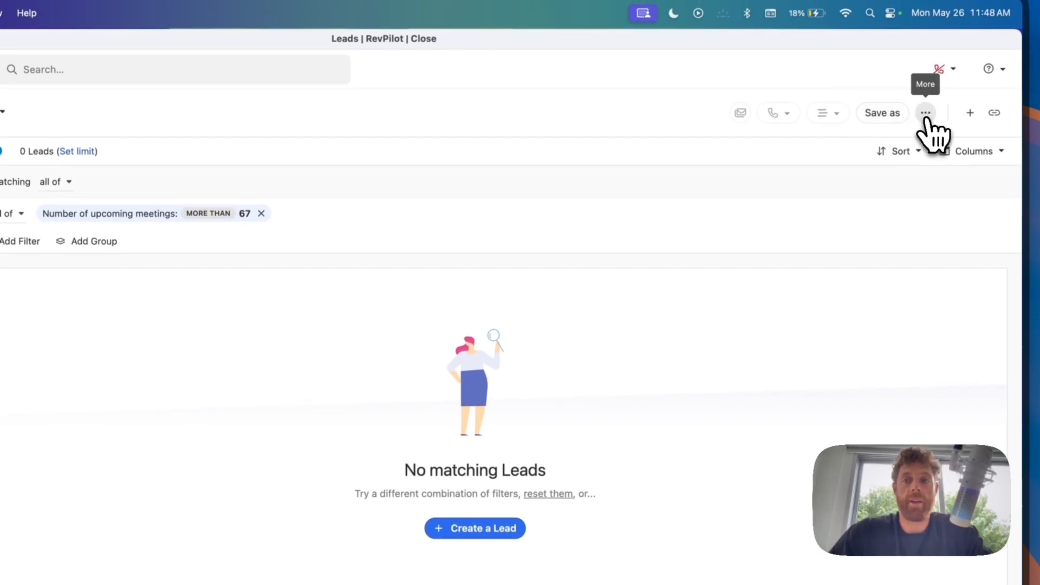
click(495, 140)
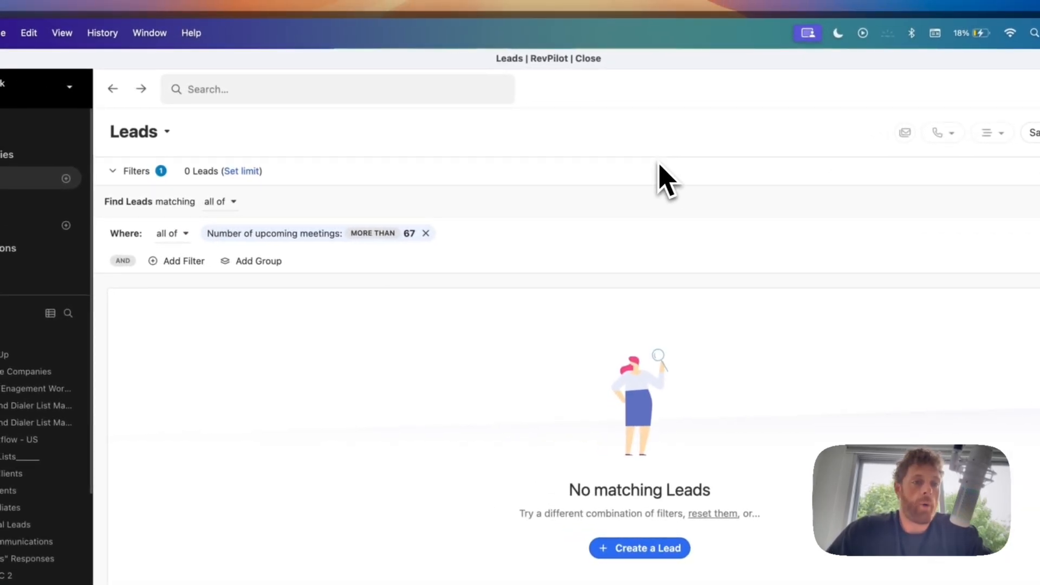
click(21, 179)
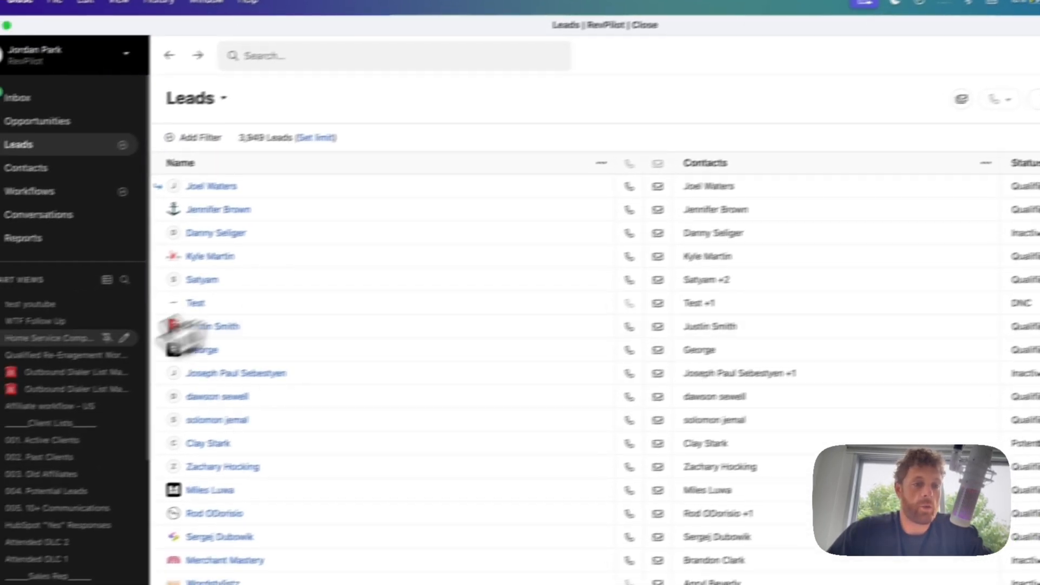
- Open the roof / hvac Outbound Dialer List March 4 - 10 view and sort its 43 leads by # Outbound calls, ASC
click(60, 372)
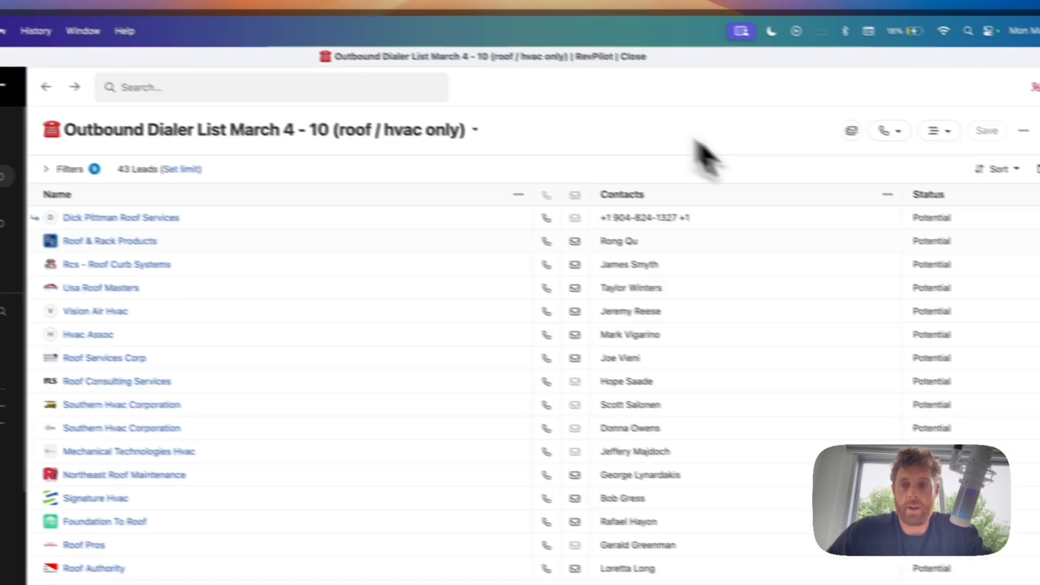
click(1021, 171)
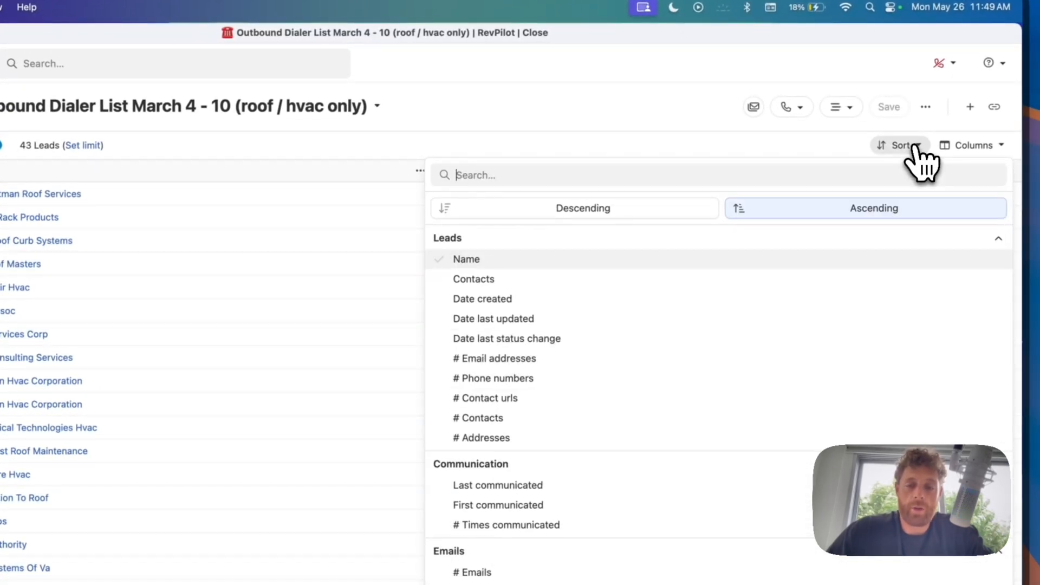
click(504, 485)
scroll(508, 506, down, 2)
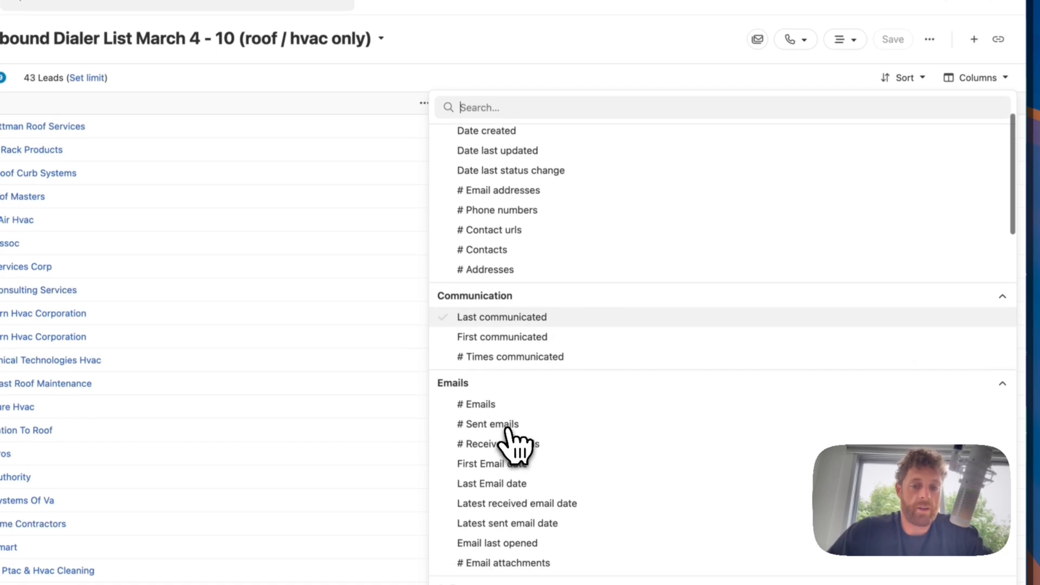
scroll(512, 441, down, 4)
click(502, 406)
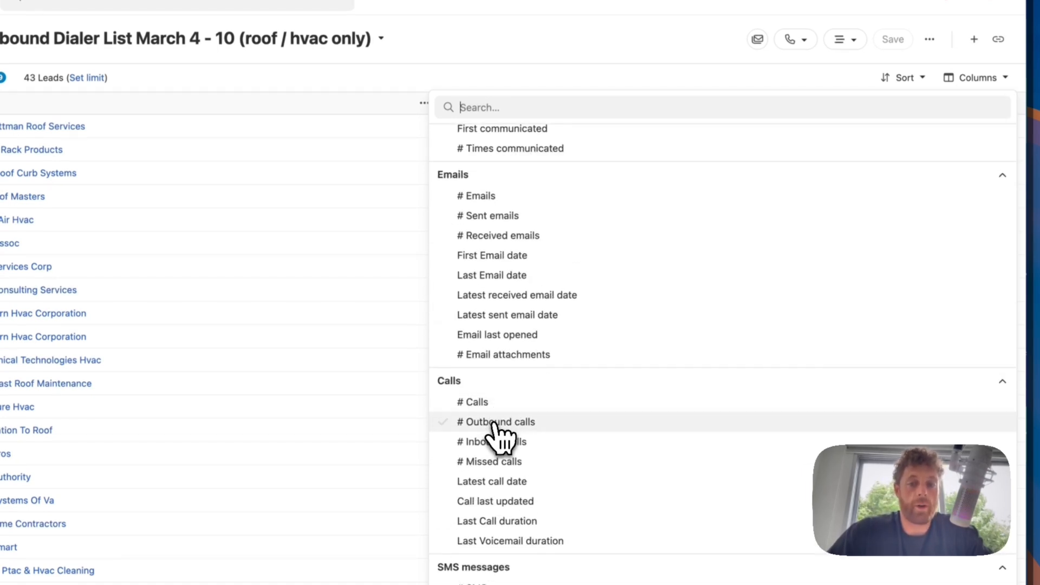
click(499, 423)
click(906, 78)
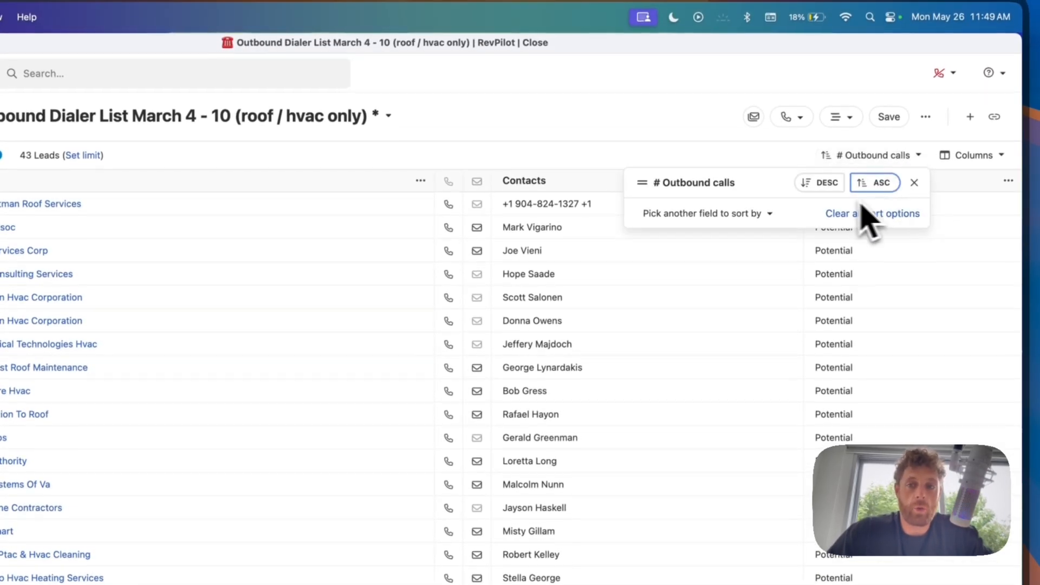
click(680, 144)
- Add the # Outgoing calls column to the dialer list's visible columns
click(956, 162)
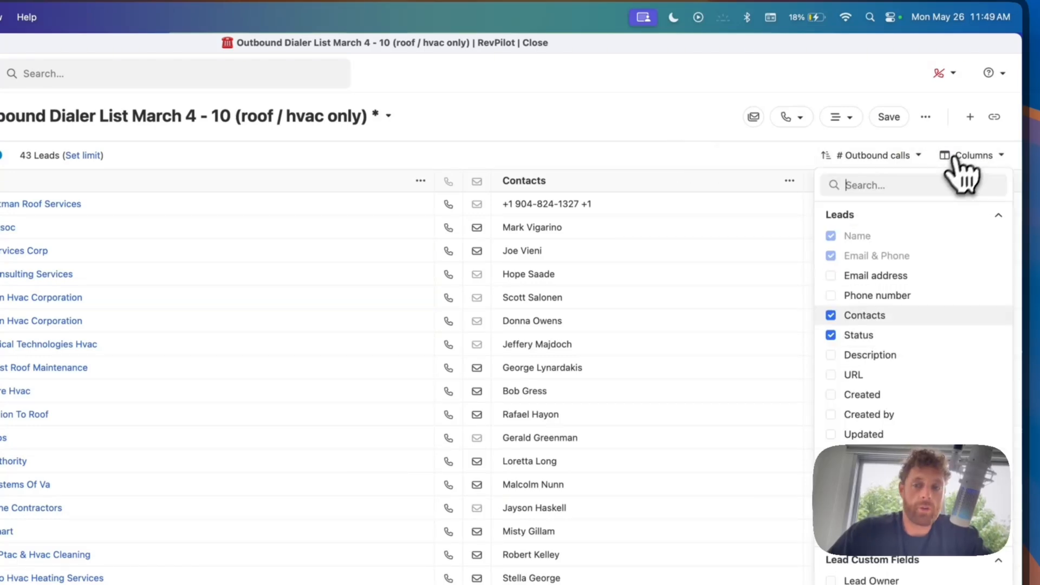
scroll(884, 233, down, 15)
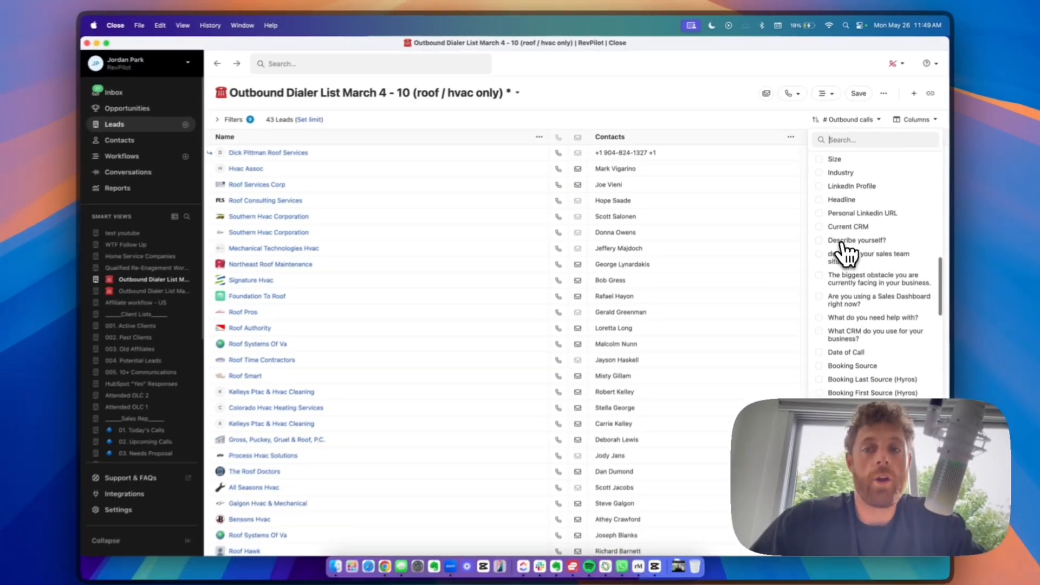
scroll(845, 252, down, 10)
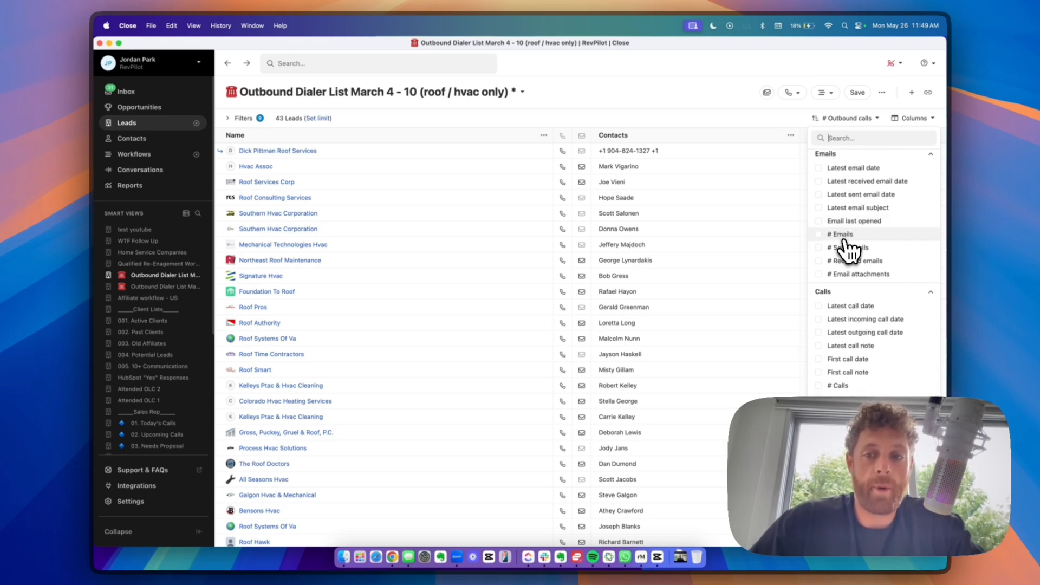
scroll(848, 250, down, 3)
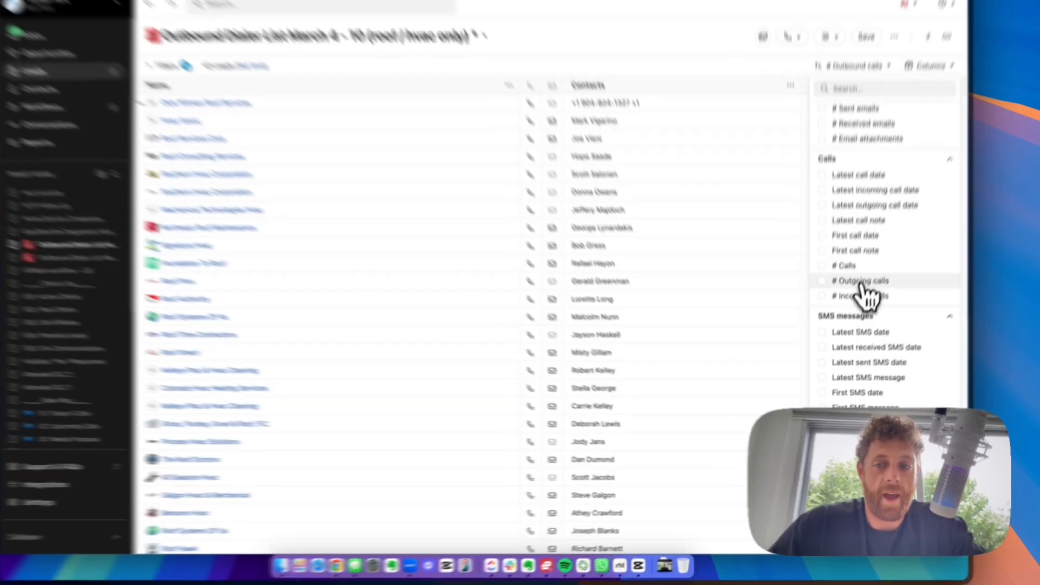
click(855, 307)
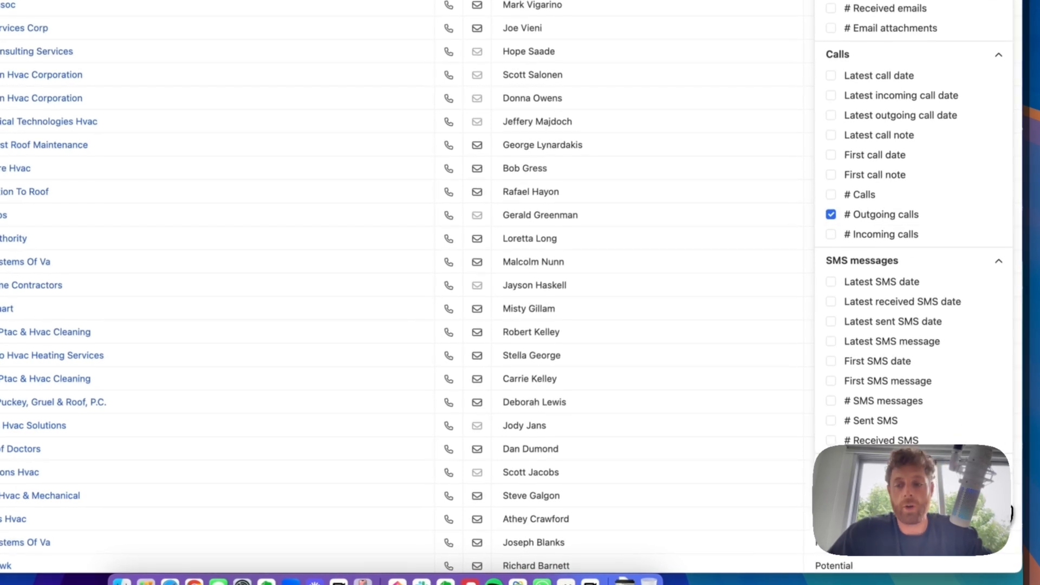
click(997, 498)
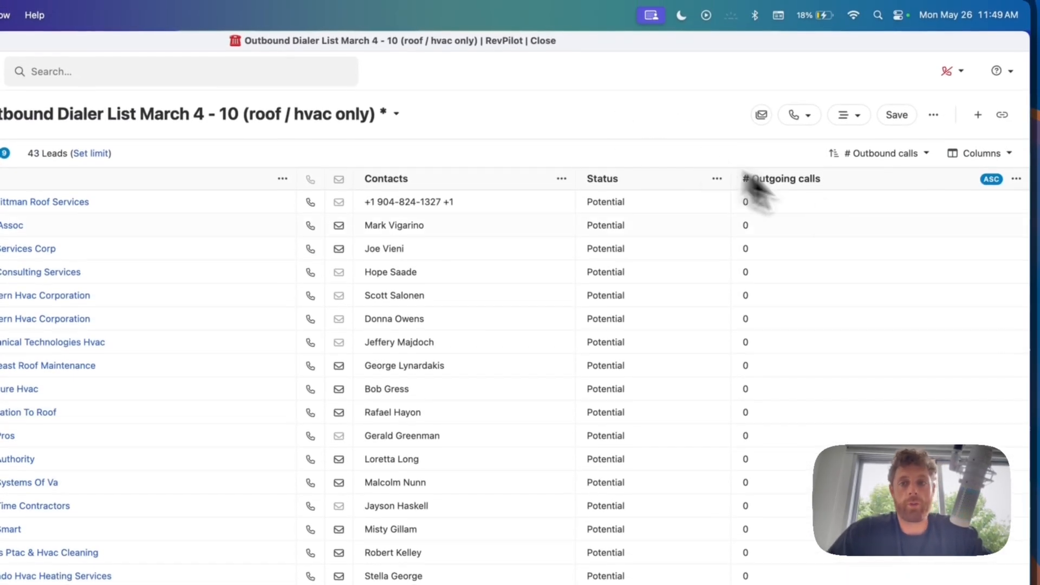
- Switch the # Outbound calls sort to DESC, then back to ASC for fewest calls first
click(882, 155)
click(847, 185)
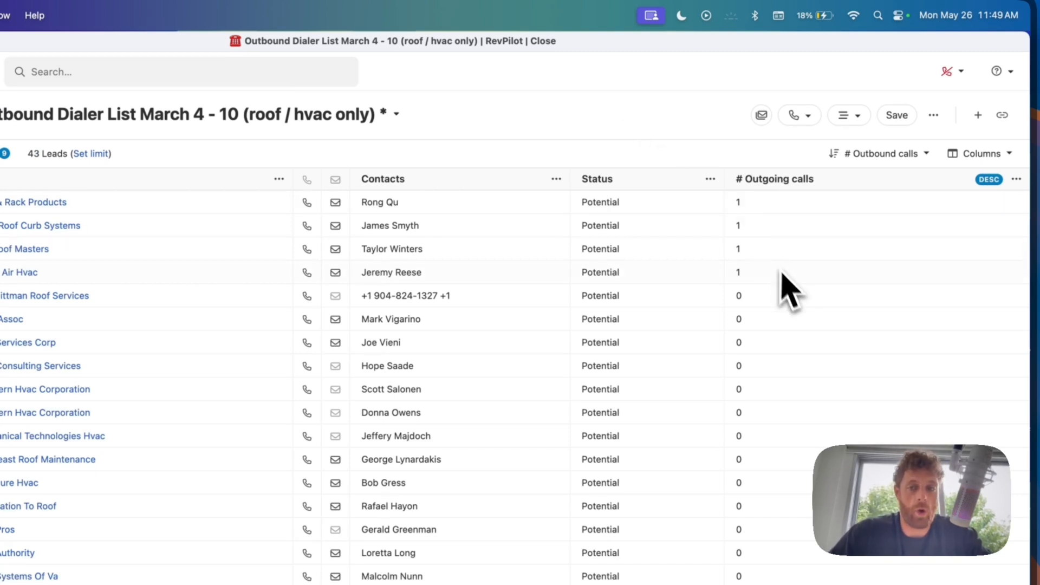
click(897, 157)
click(880, 180)
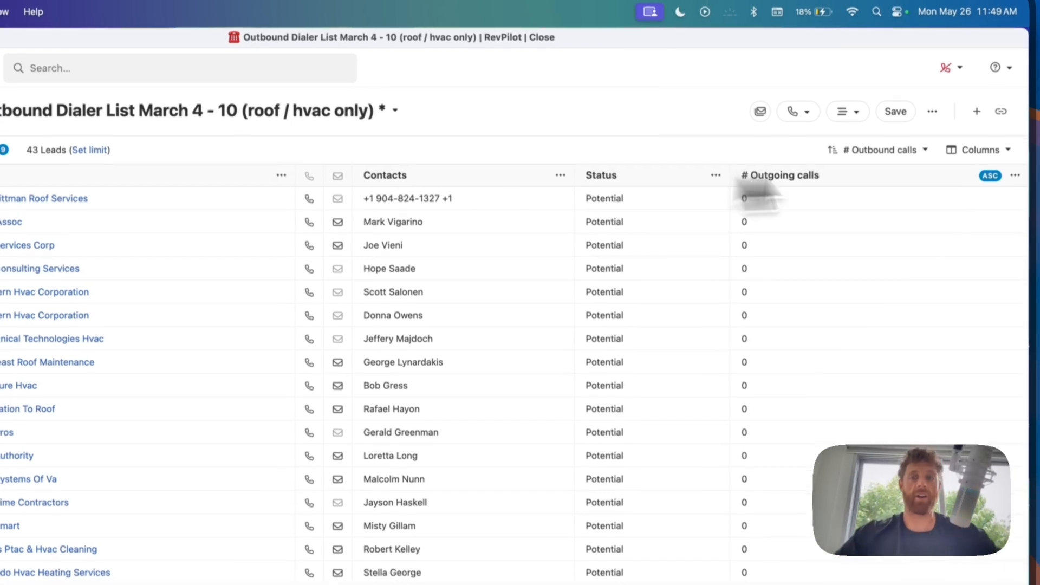
- Add Date created as a second ascending sort field beneath # Outbound calls
click(888, 157)
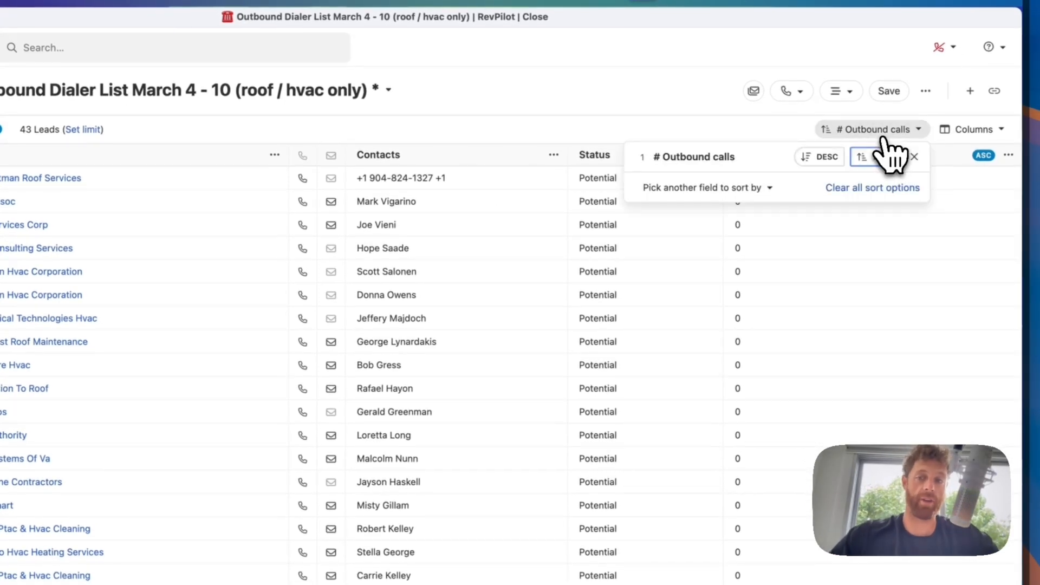
click(767, 190)
click(564, 309)
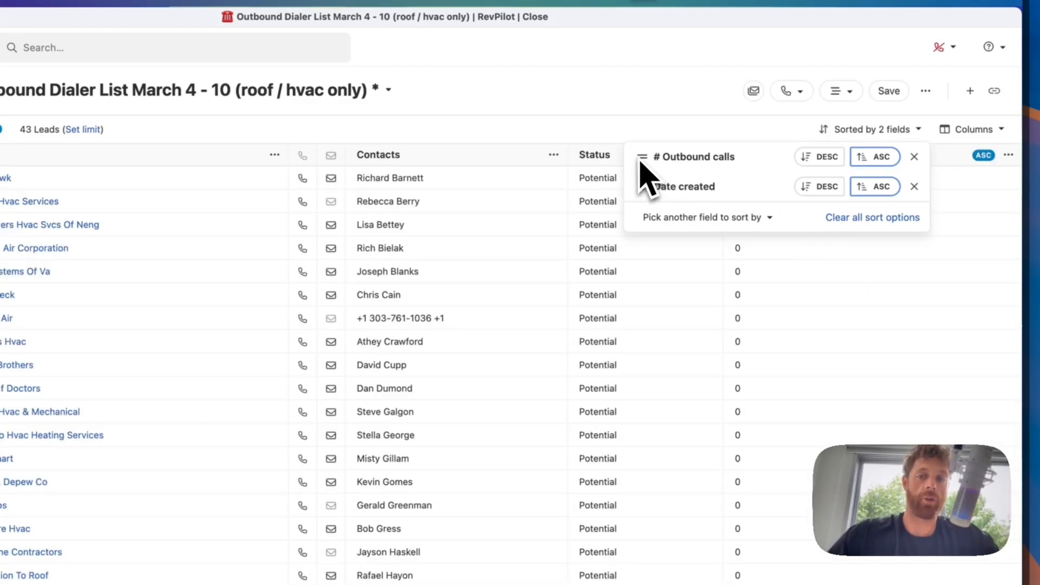
mouse_move(642, 158)
mouse_down()
mouse_move(638, 180)
mouse_move(645, 158)
mouse_move(655, 162)
mouse_up()
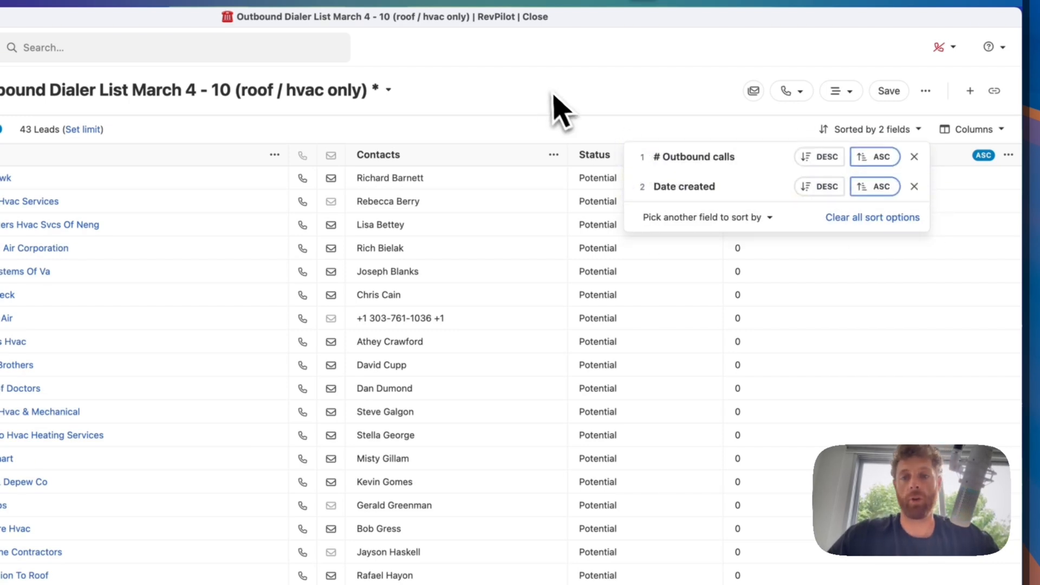
click(560, 111)
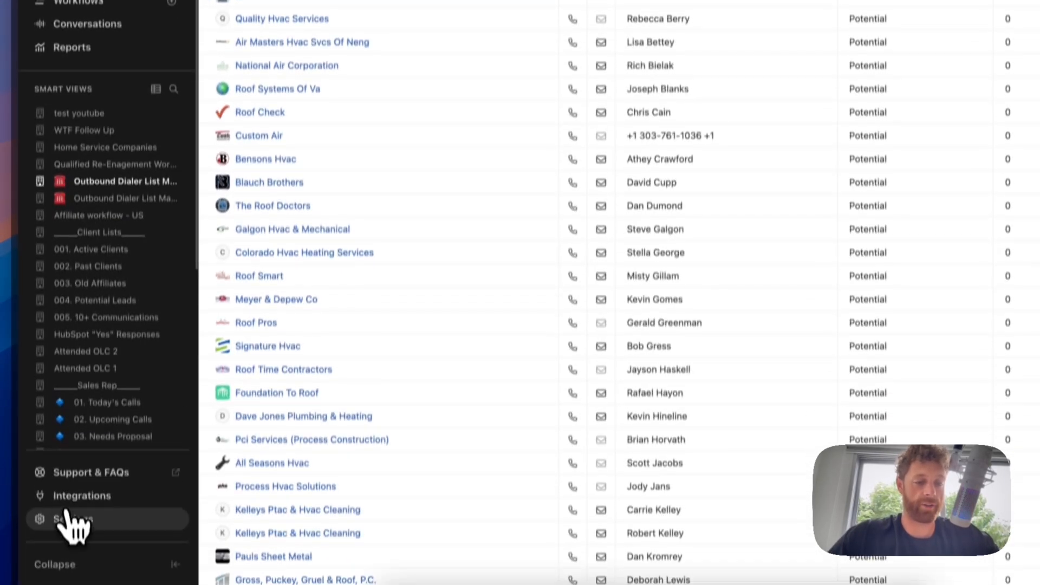
- Go to Settings > Custom Objects and cancel the New Custom Object dialog, leaving none created
click(73, 520)
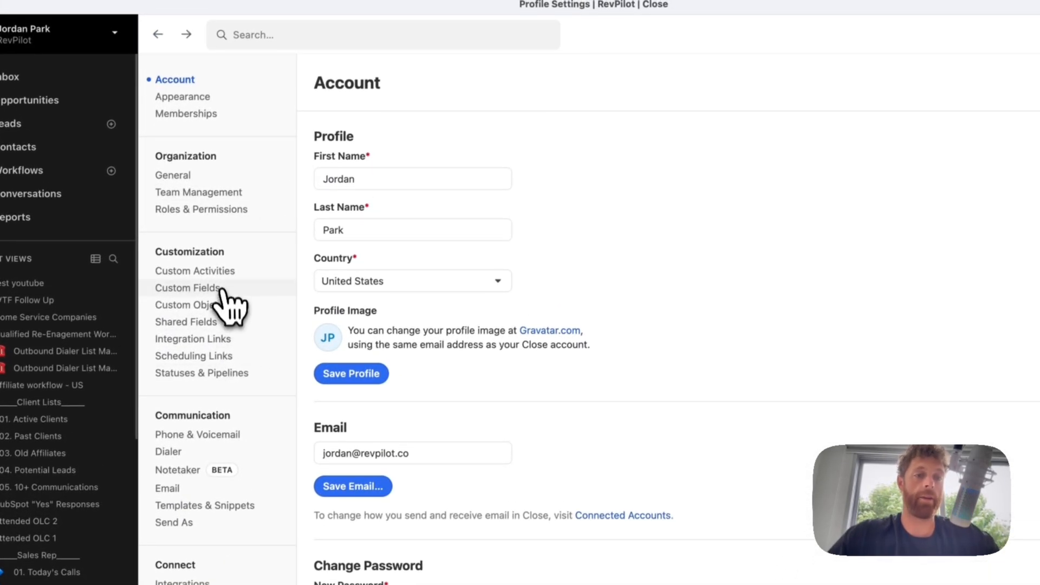
click(211, 307)
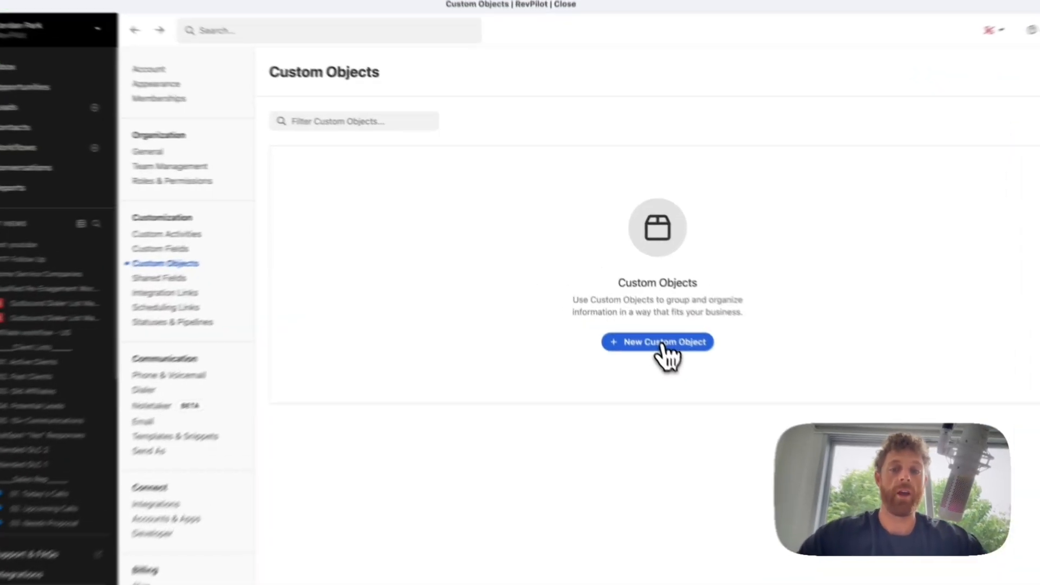
click(635, 306)
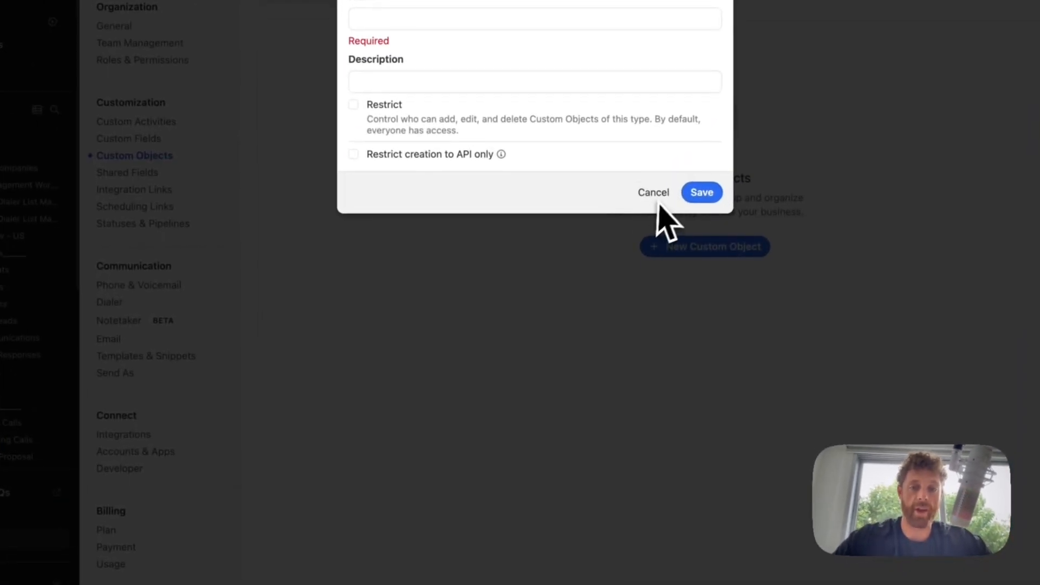
click(599, 256)
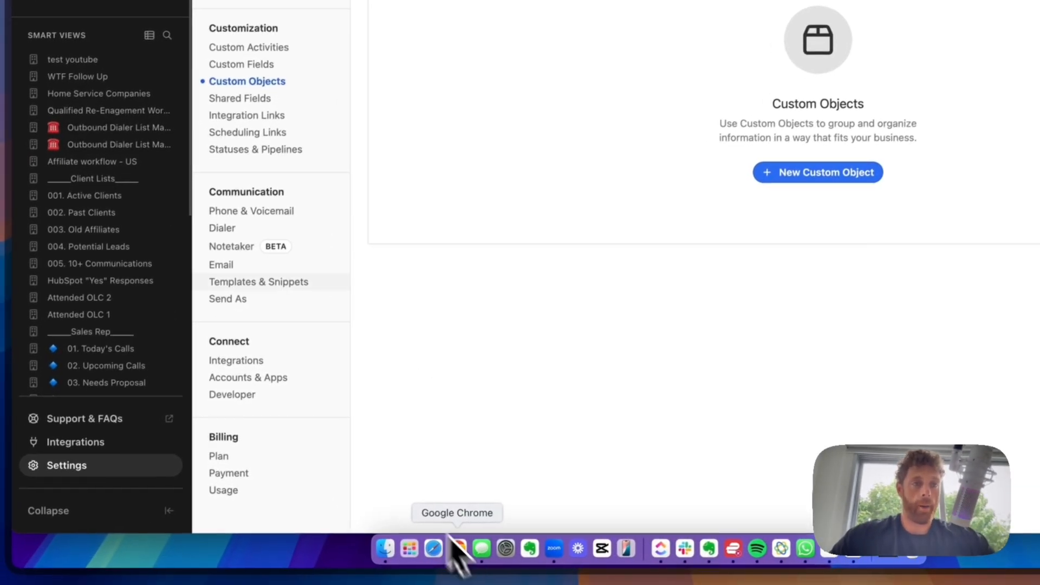
- Switch to the Chrome desktop's RevPilot tab and change the organization to 828 Media
key(ctrl+Up)
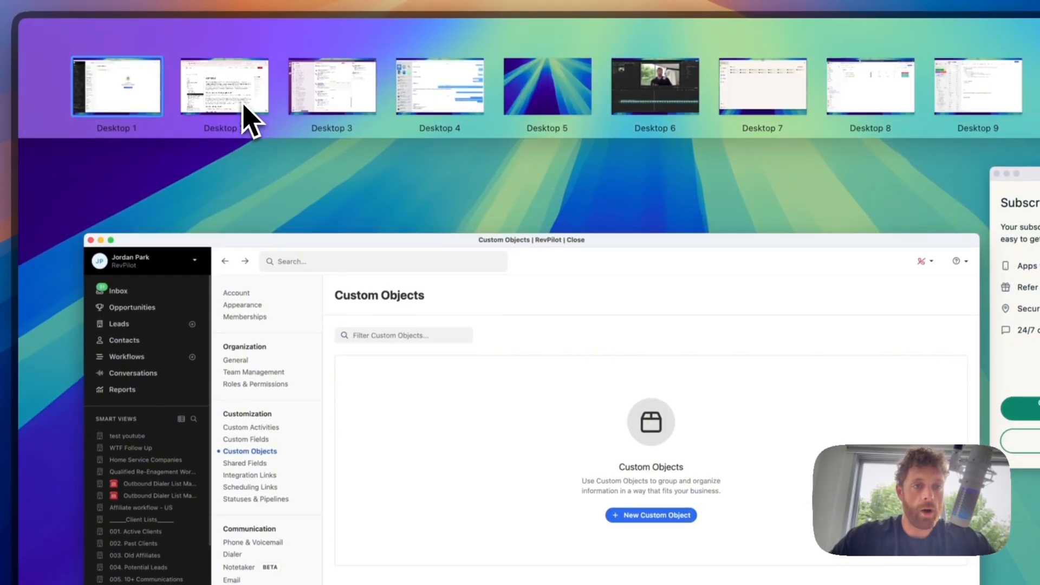
click(243, 46)
click(129, 68)
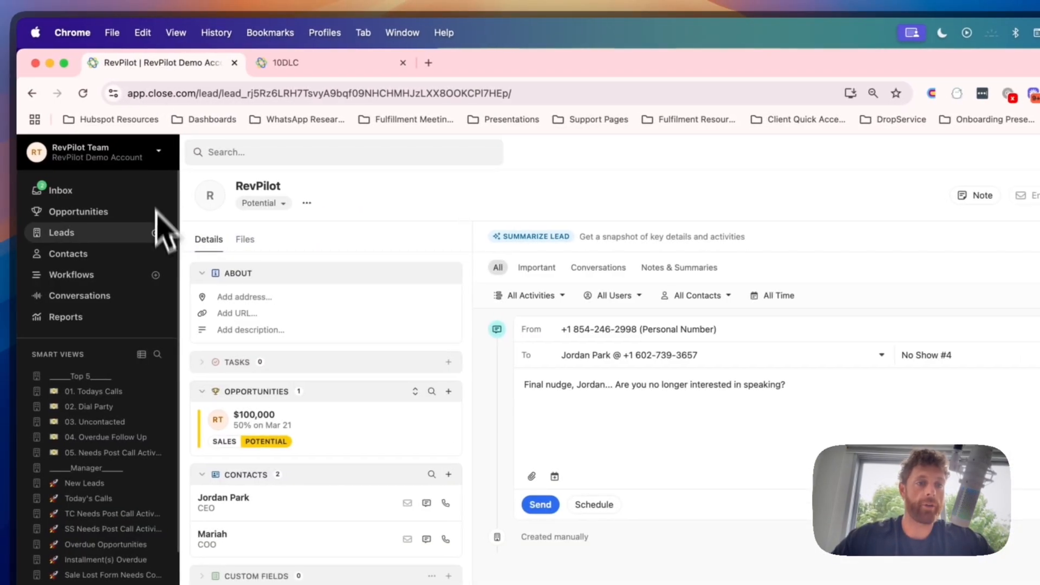
click(124, 163)
click(108, 191)
scroll(181, 318, up, 5)
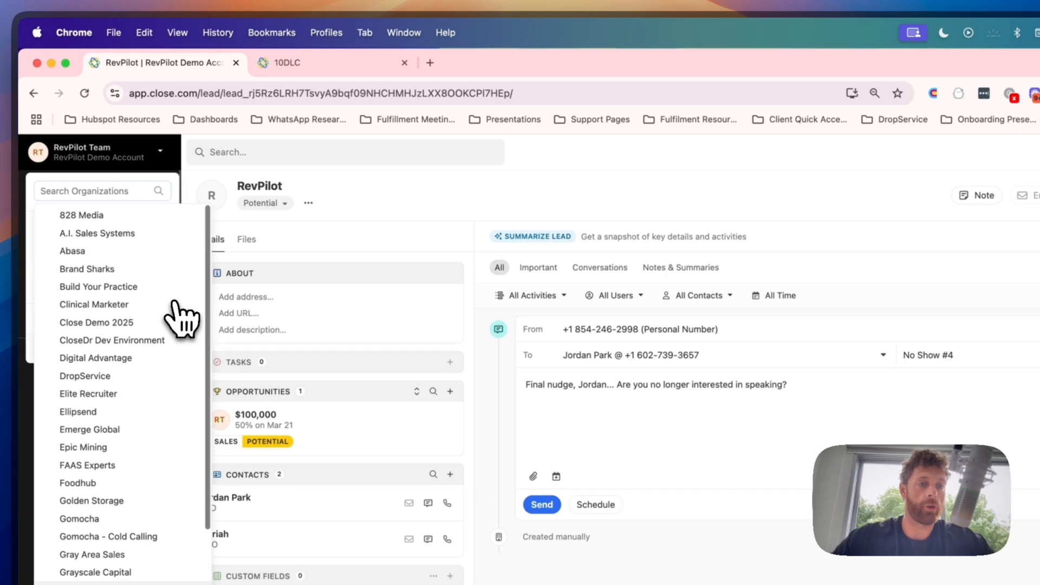
click(139, 217)
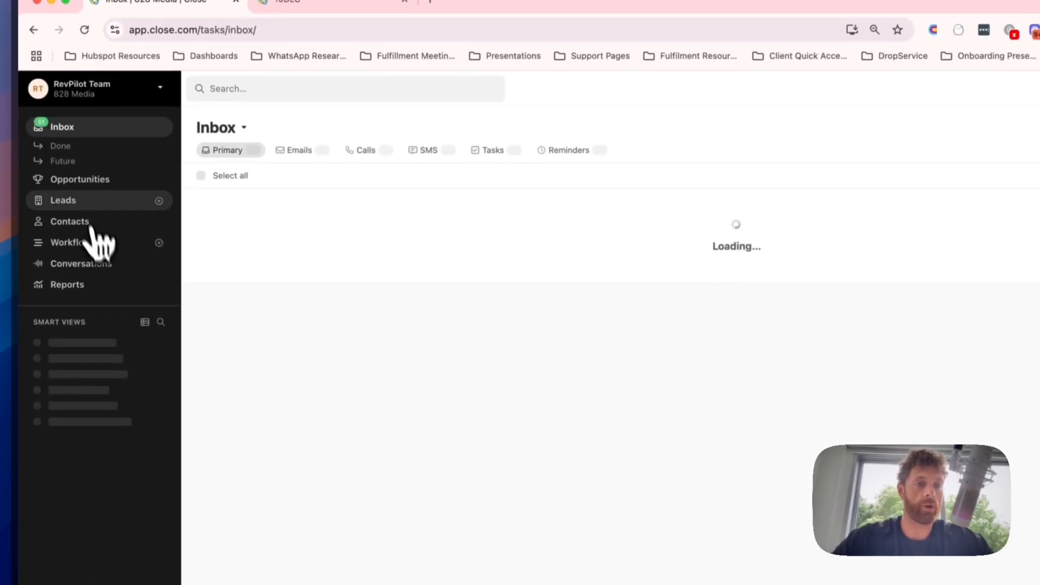
- Filter Leads to those with a Marketing Analysis custom object present, leaving 530 leads
click(84, 199)
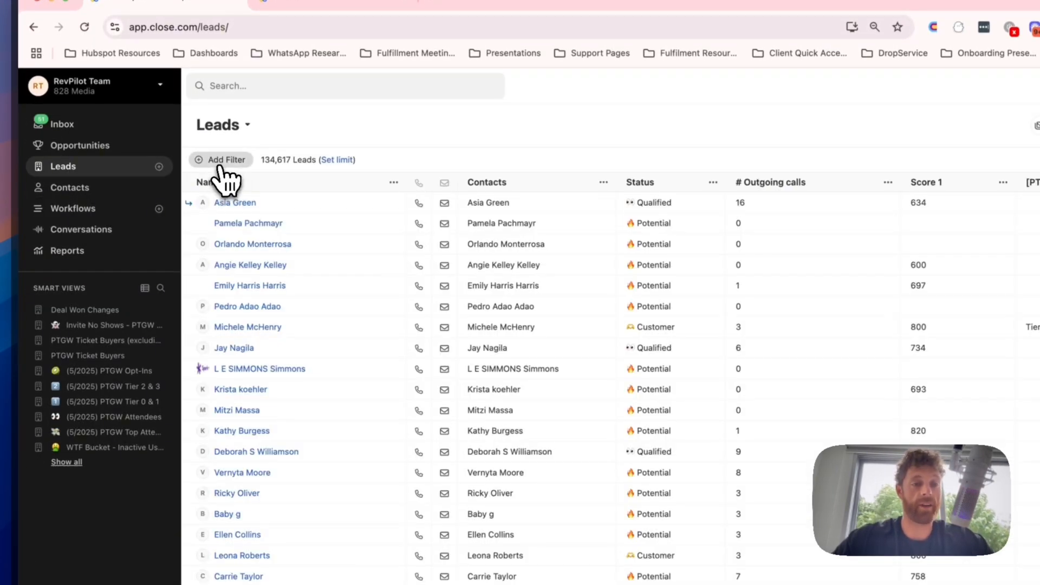
click(219, 162)
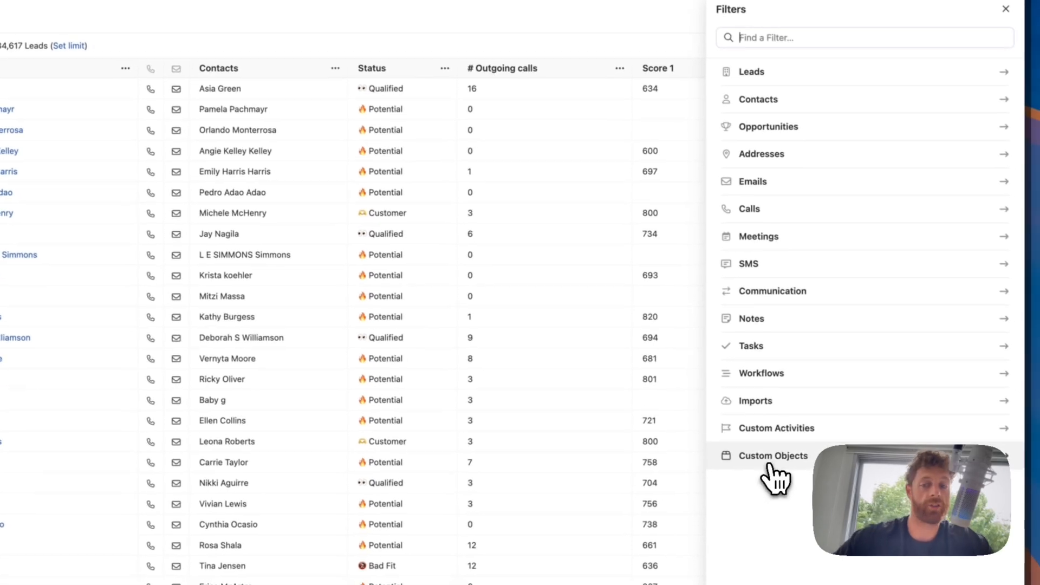
click(769, 460)
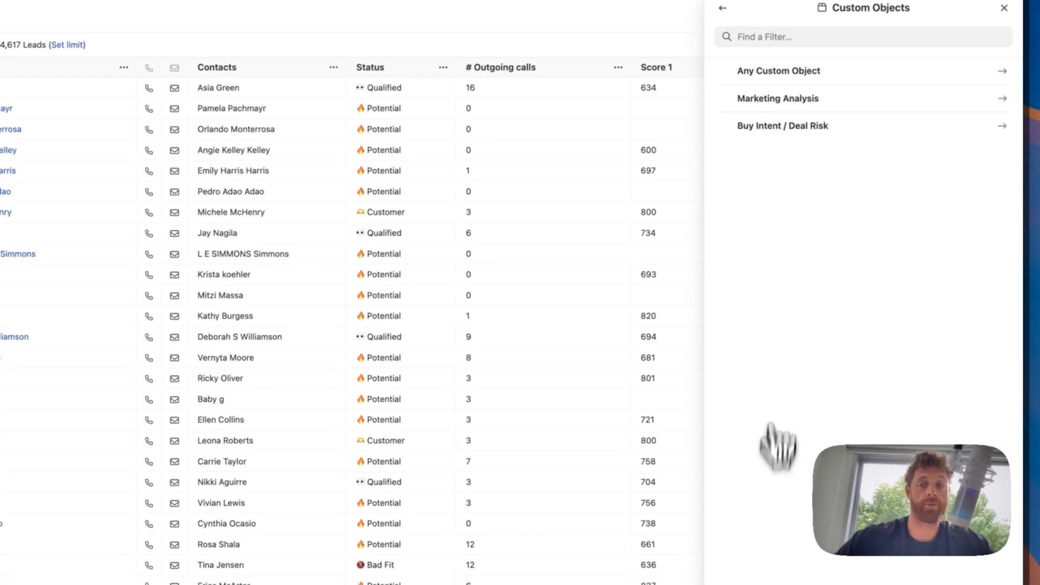
click(780, 97)
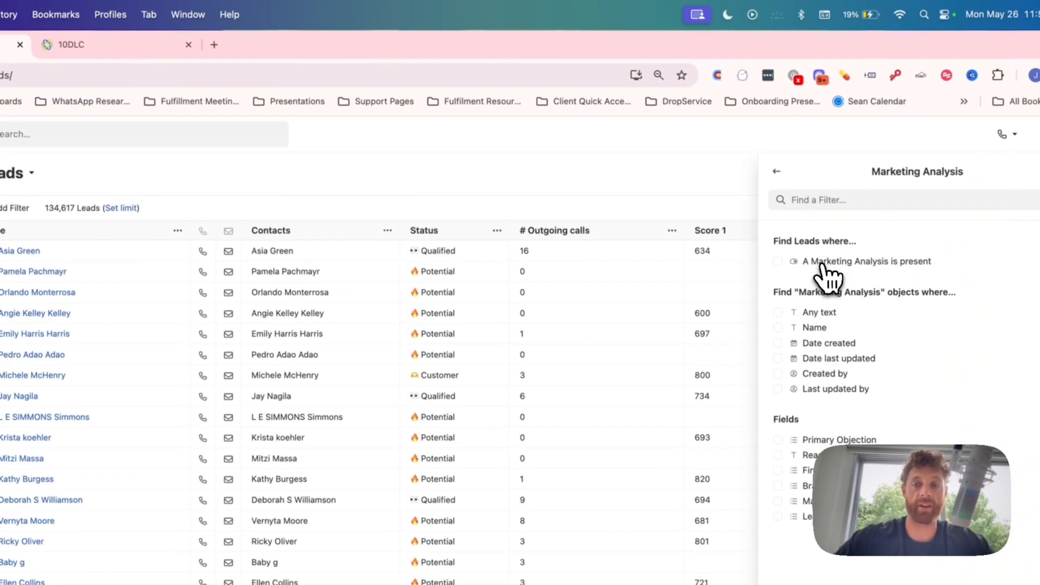
click(822, 264)
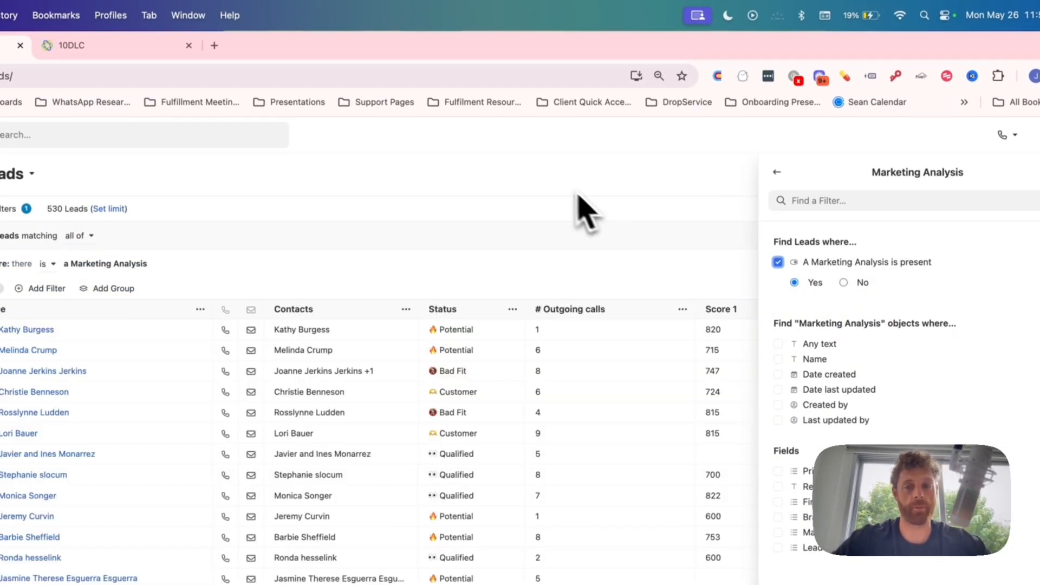
click(558, 185)
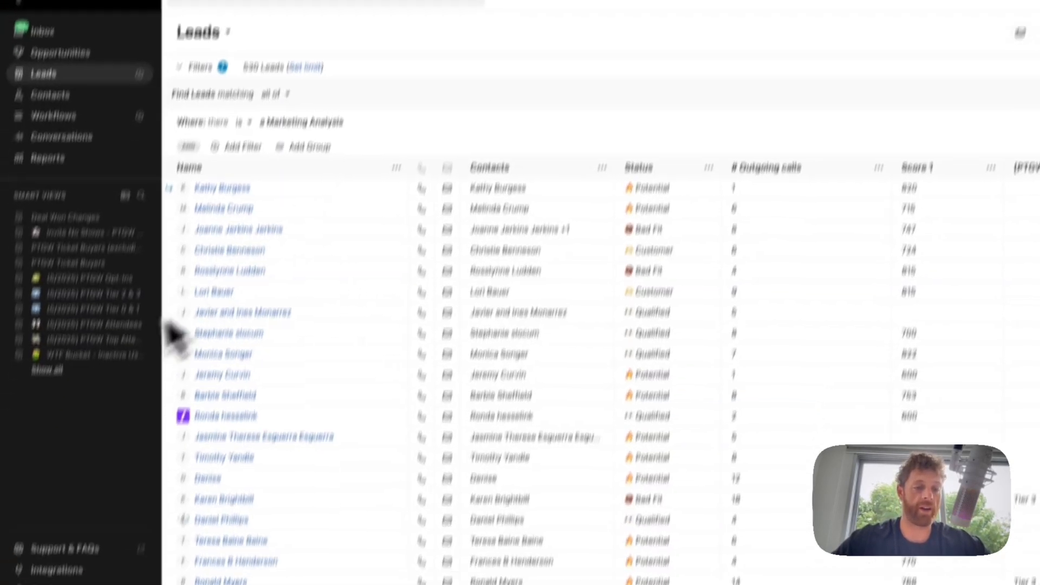
- View 828 Media's Custom Objects settings (Marketing Analysis, Buy Intent / Deal Risk), closing an unsaved new object form
click(54, 582)
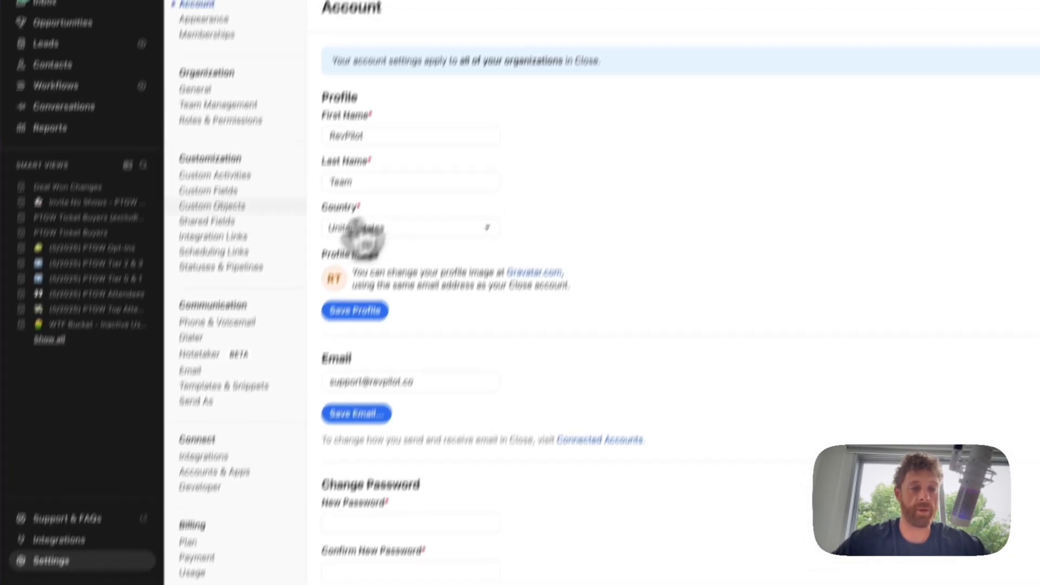
click(213, 207)
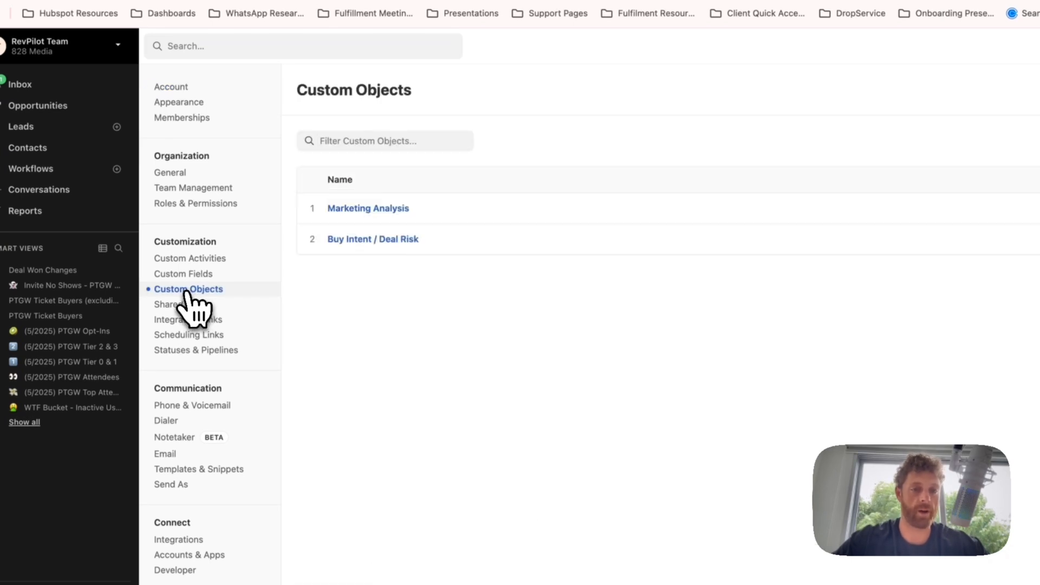
click(945, 175)
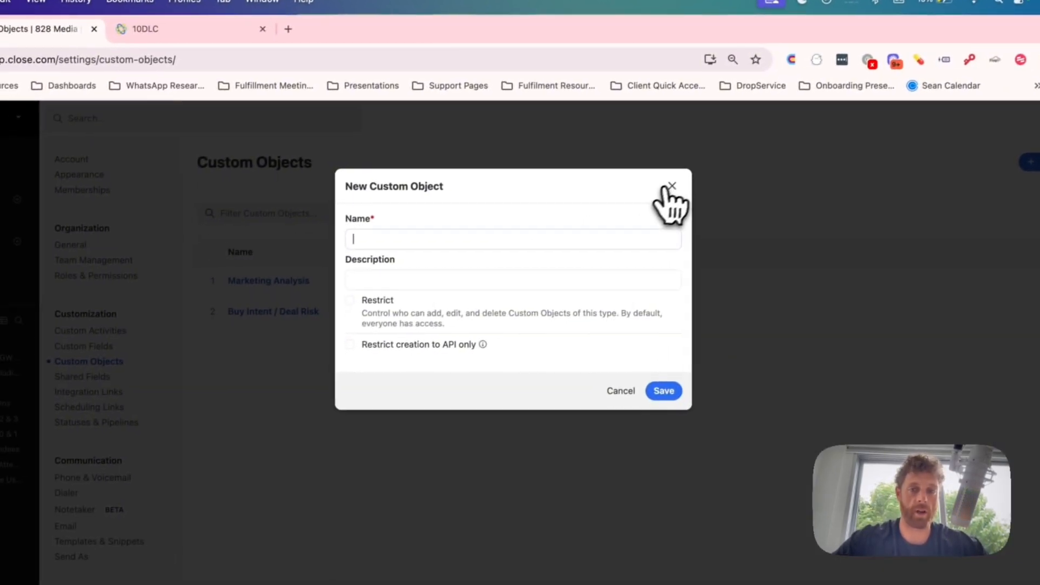
click(544, 196)
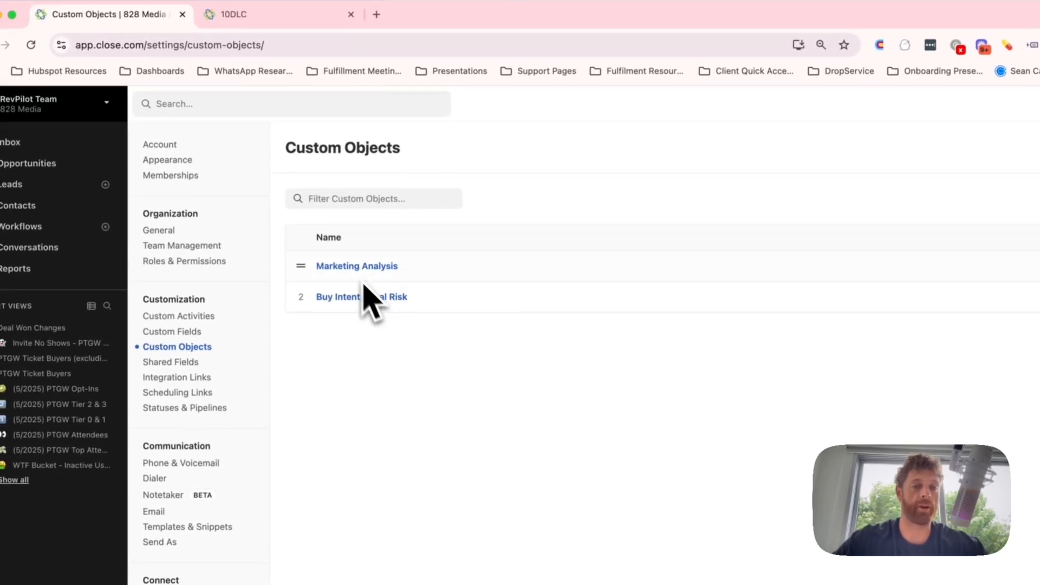